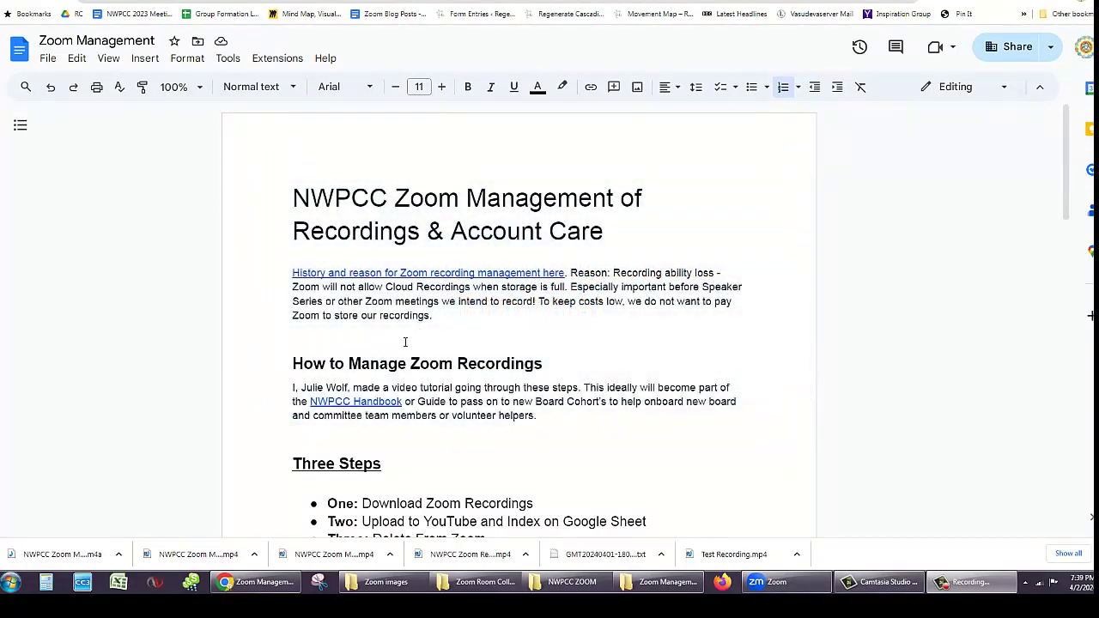
# Read the doc's opening reason paragraph and preview where the NWPCC Handbook link points.
pyautogui.moveTo(436, 318); pyautogui.dragTo(293, 273)
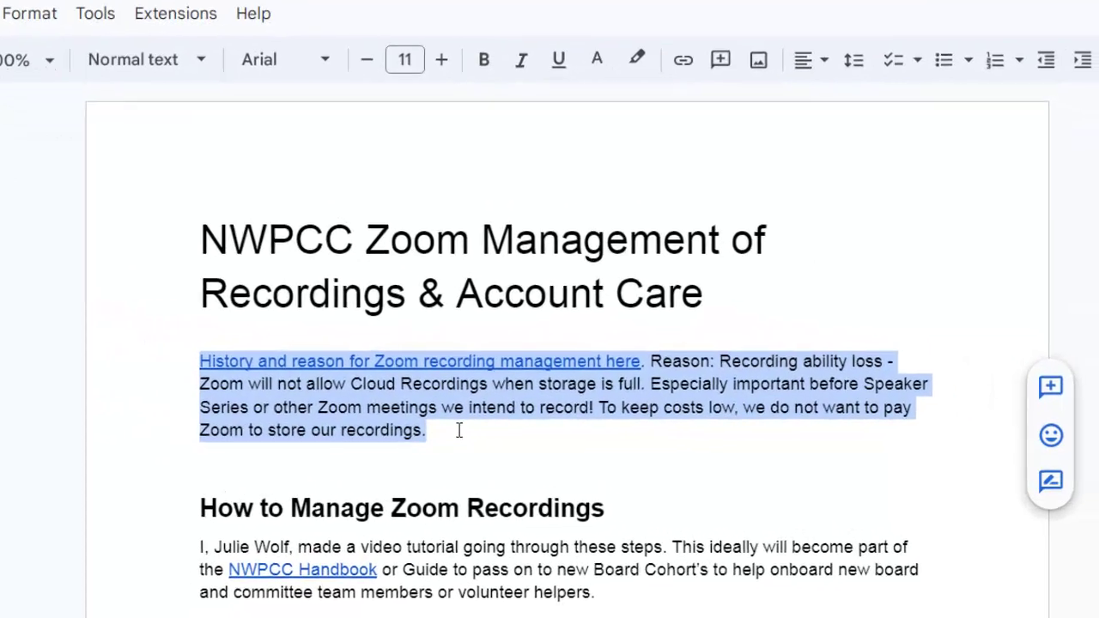
pyautogui.click(459, 430)
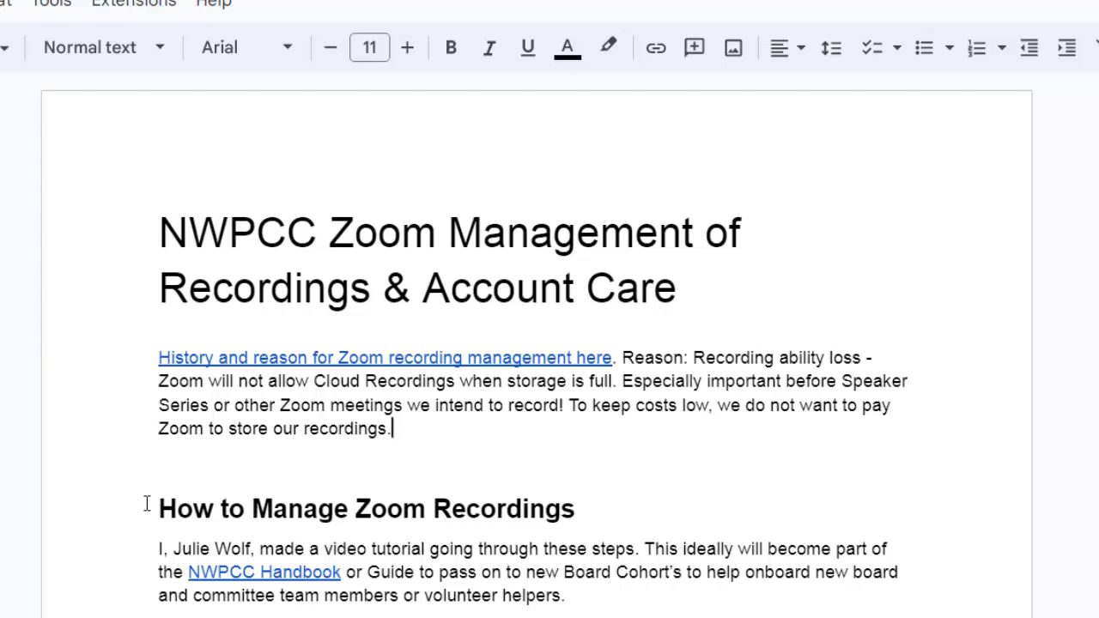
pyautogui.scroll(-1, 147, 504)
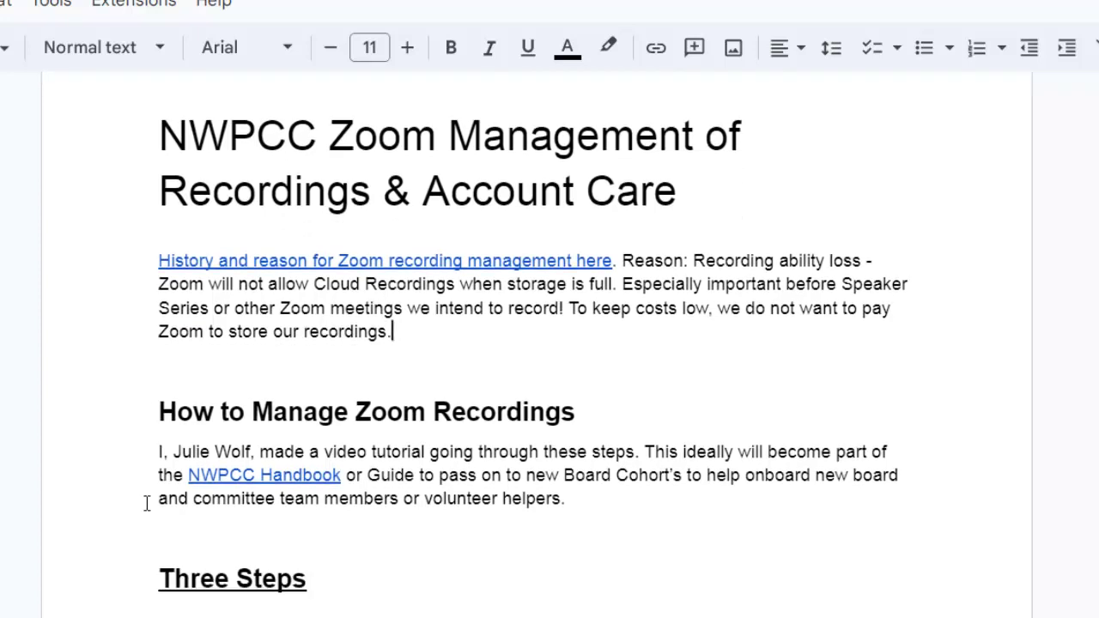
pyautogui.scroll(-1, 147, 504)
pyautogui.scroll(-1, 147, 504)
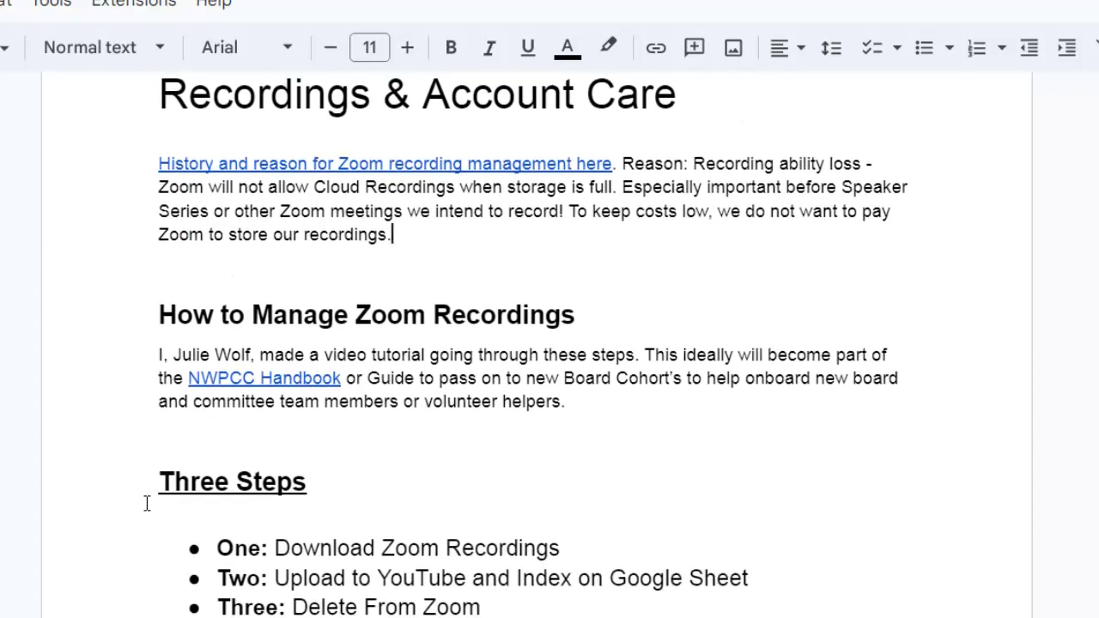
pyautogui.scroll(-1, 147, 504)
pyautogui.scroll(-2, 147, 504)
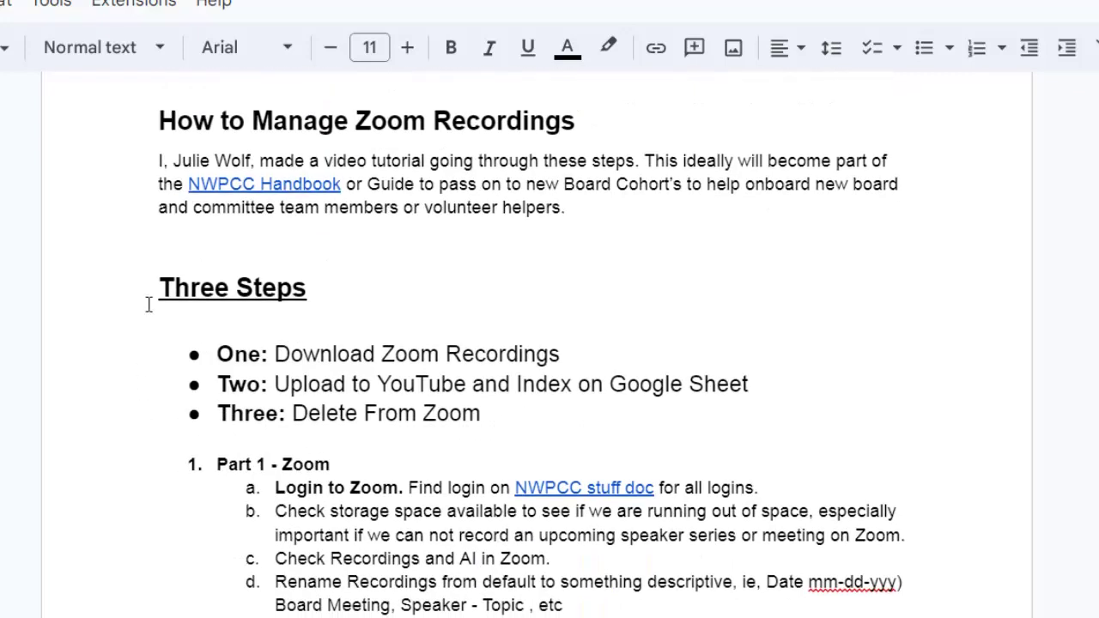
pyautogui.scroll(1, 138, 292)
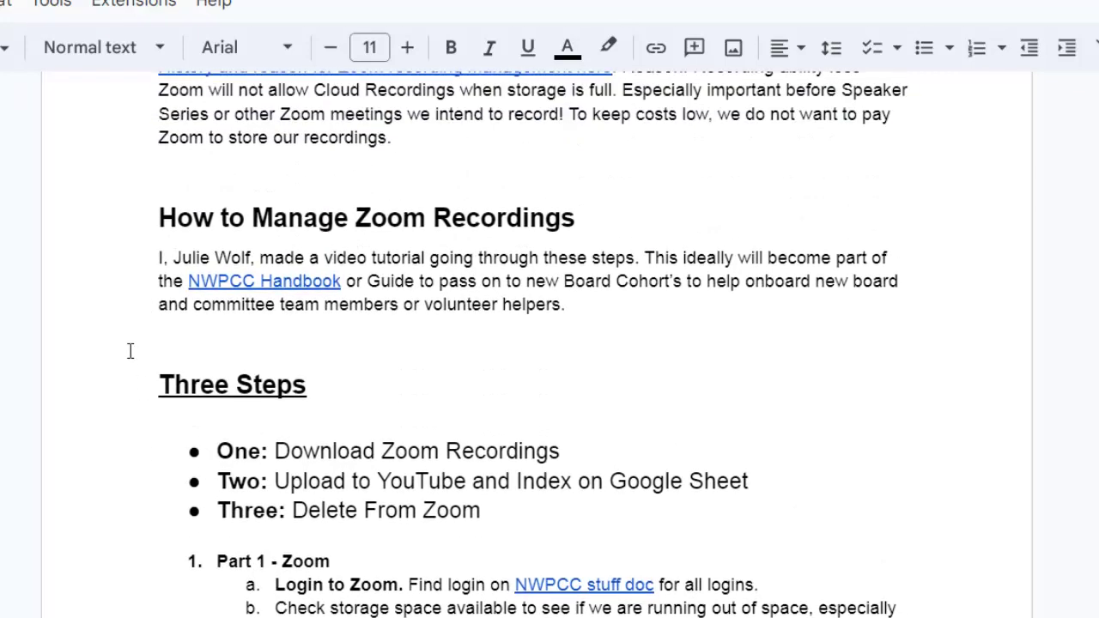
pyautogui.click(309, 281)
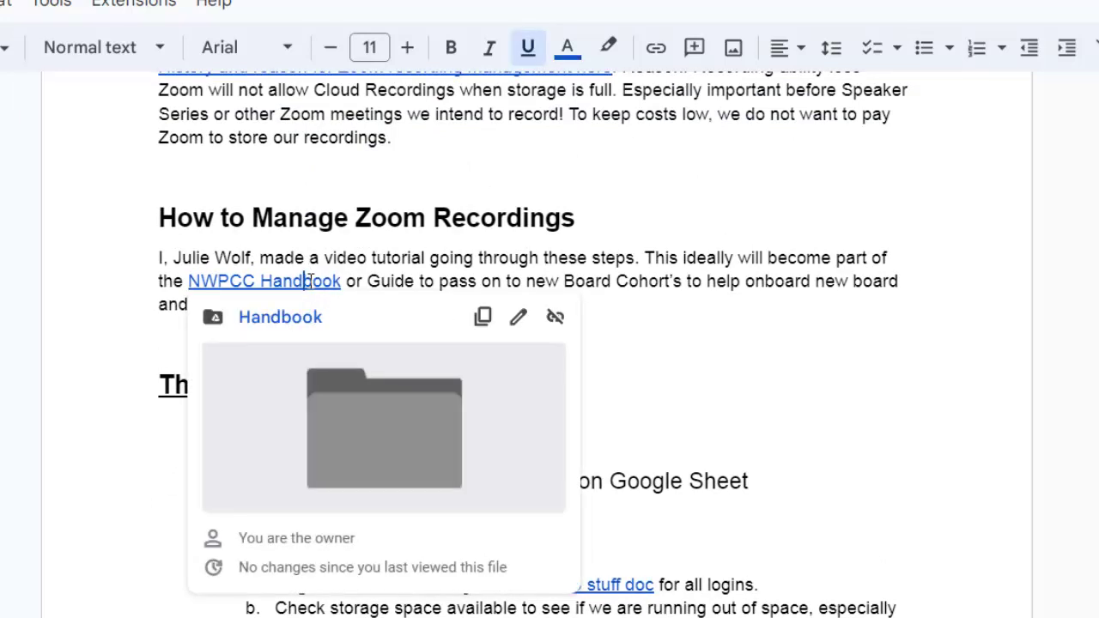
pyautogui.click(756, 349)
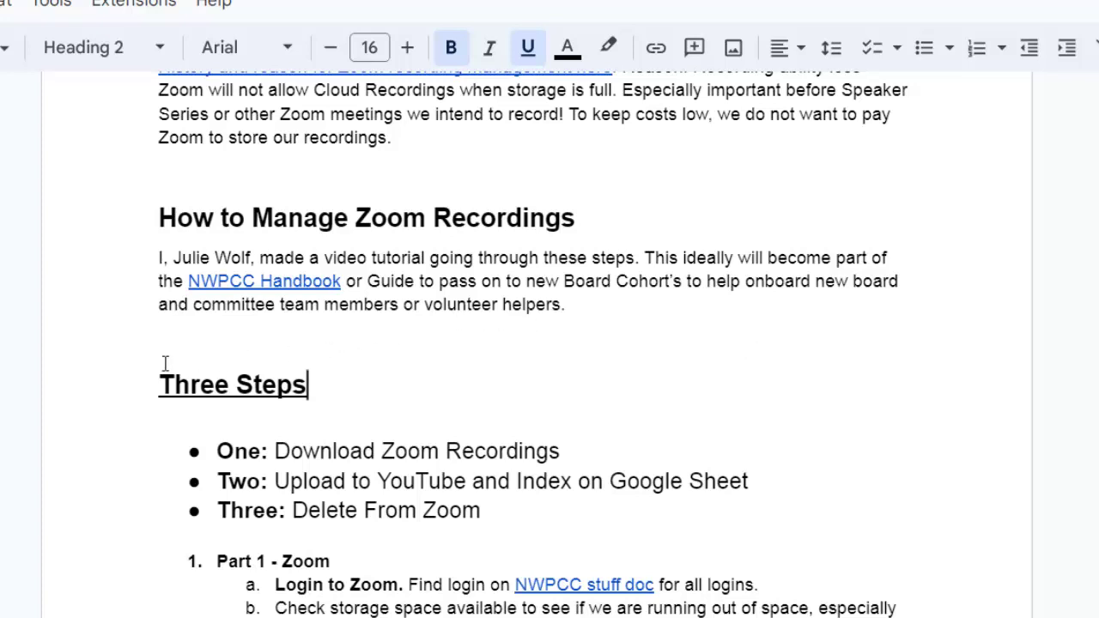
pyautogui.scroll(-1, 135, 428)
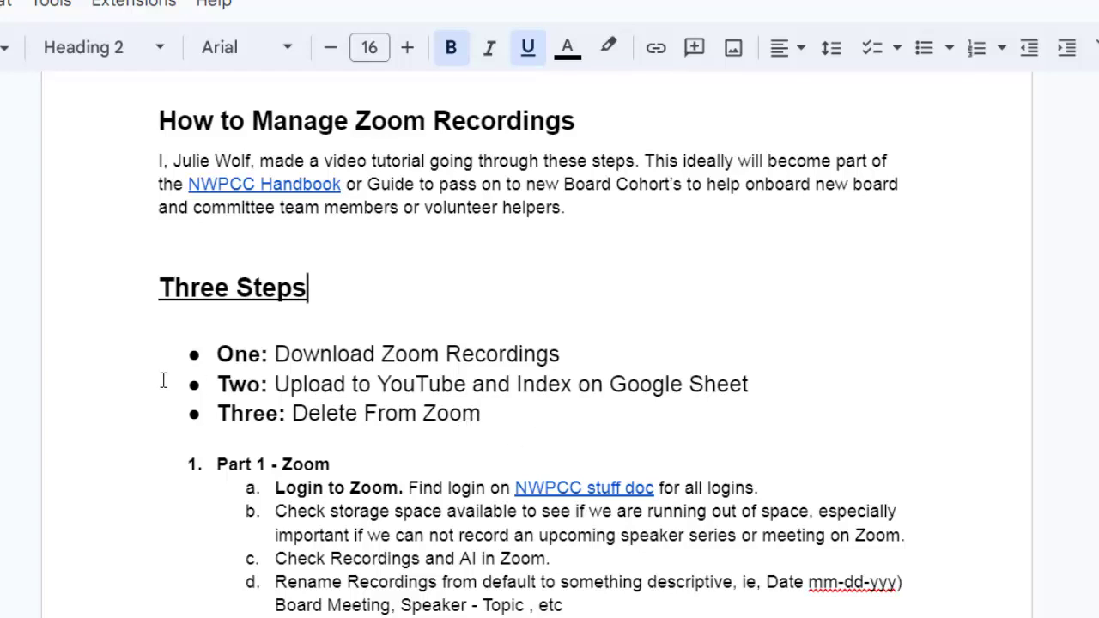
# Highlight the three step bullets, then scroll down to the Part 1 - Zoom section.
pyautogui.click(218, 354)
pyautogui.moveTo(258, 328); pyautogui.dragTo(771, 389)
pyautogui.tripleClick(611, 351)
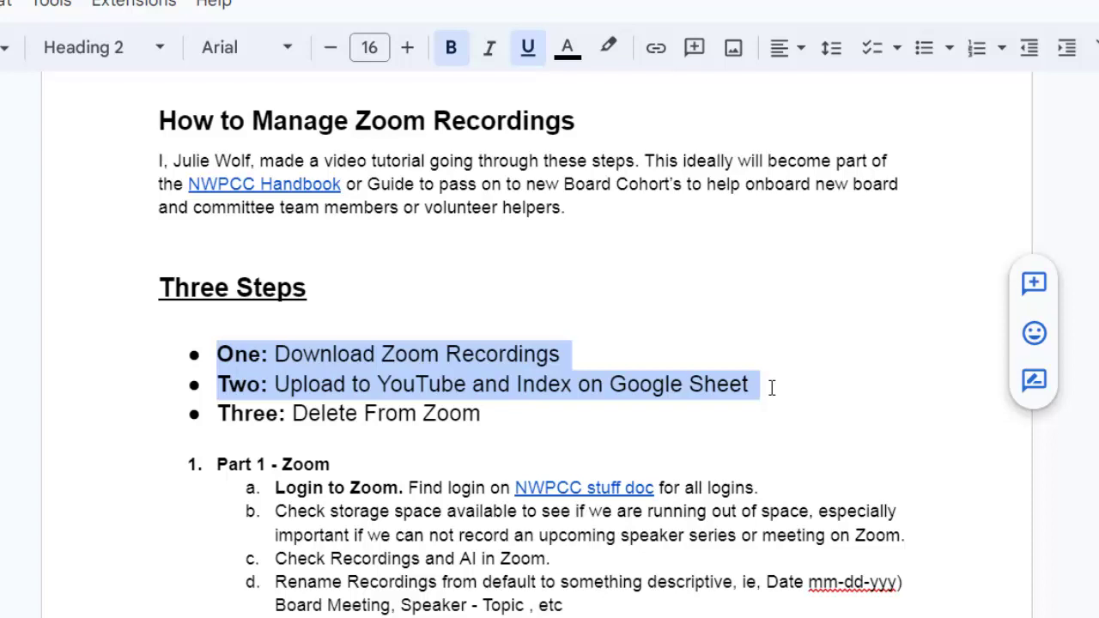
pyautogui.moveTo(772, 389); pyautogui.dragTo(759, 418)
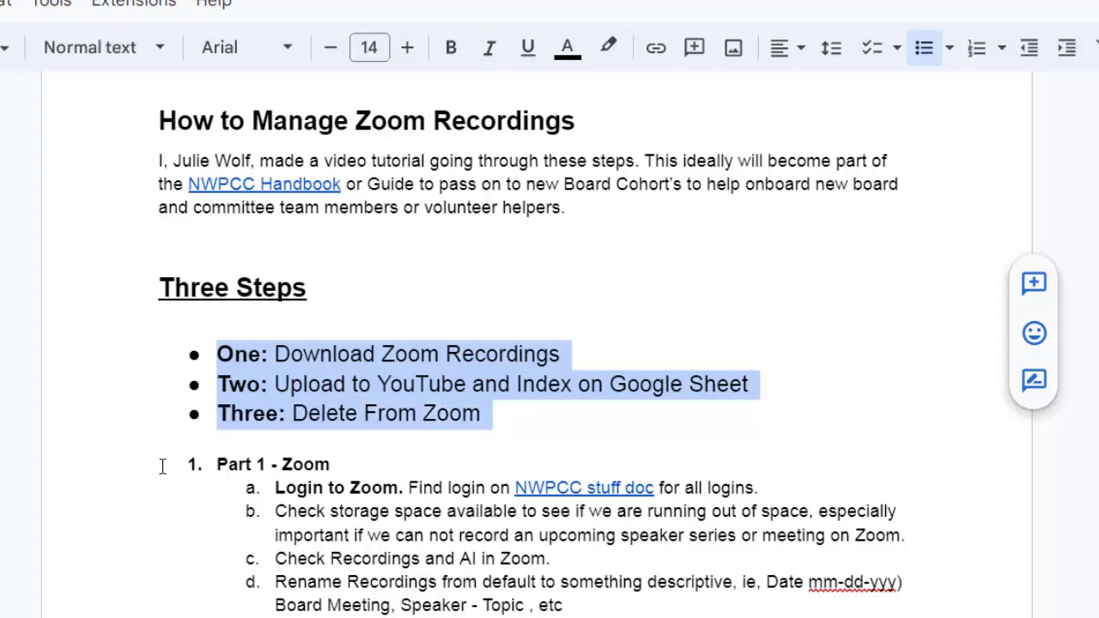
pyautogui.scroll(-1, 161, 466)
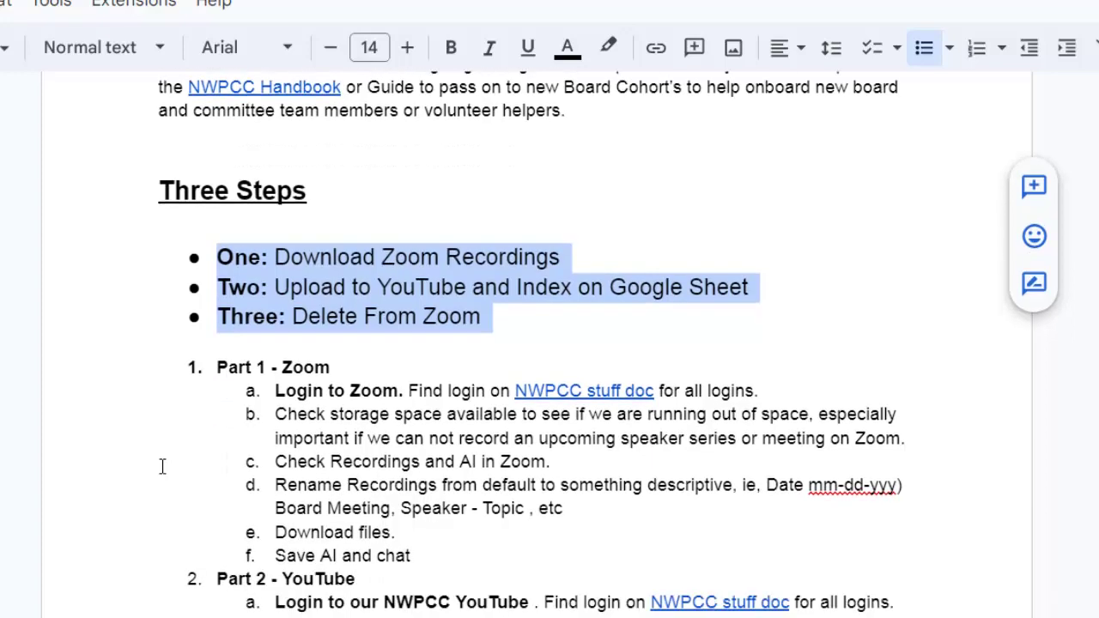
pyautogui.scroll(-3, 162, 467)
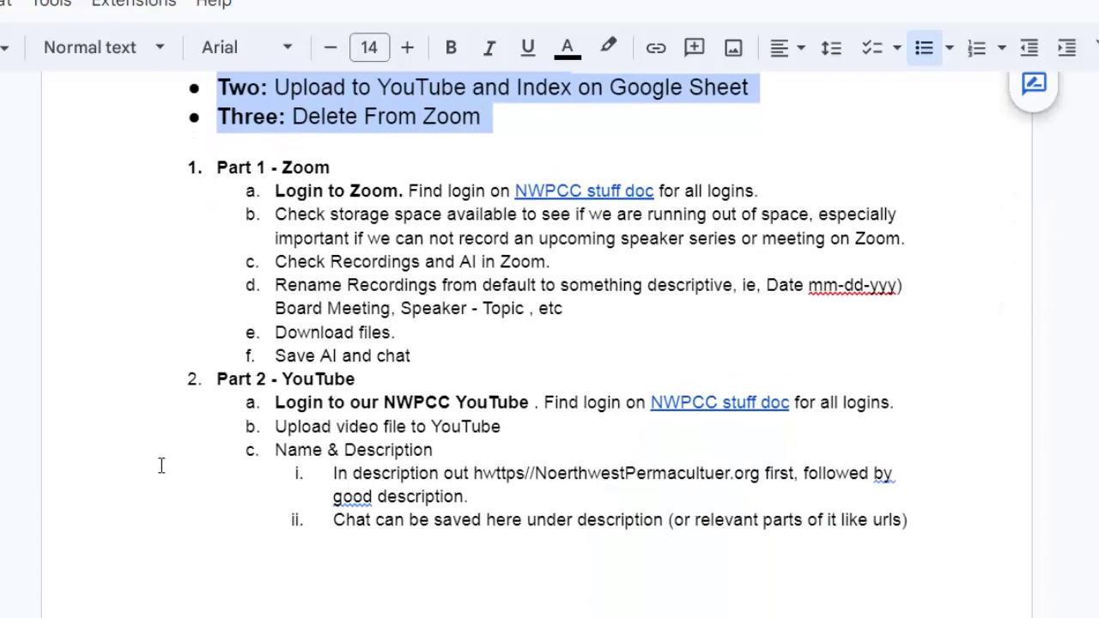
pyautogui.scroll(-5, 162, 466)
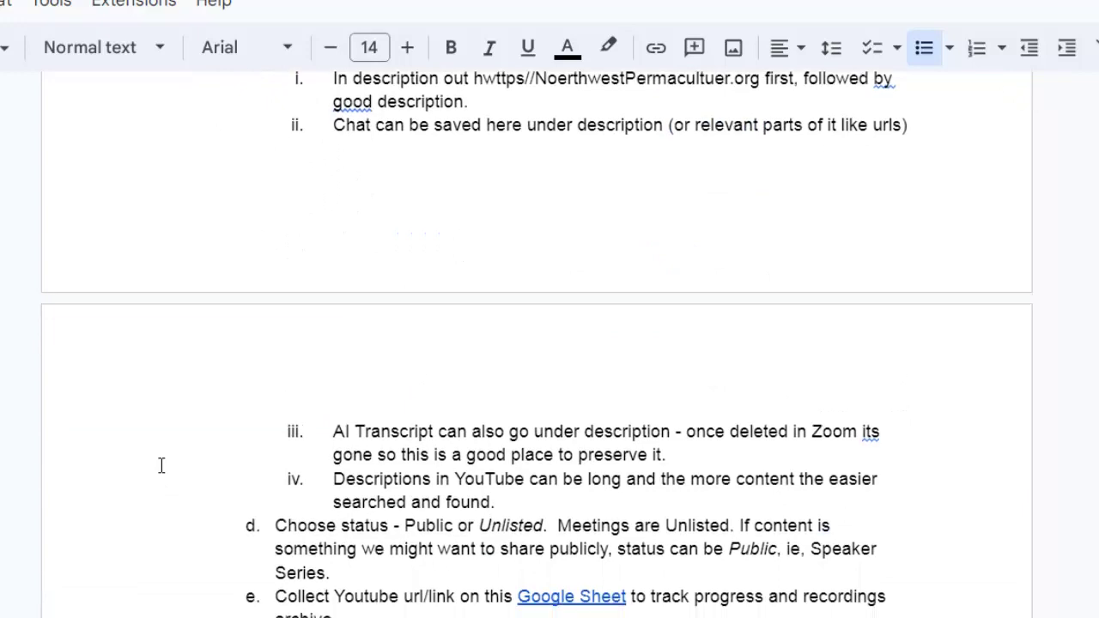
pyautogui.scroll(-2, 162, 466)
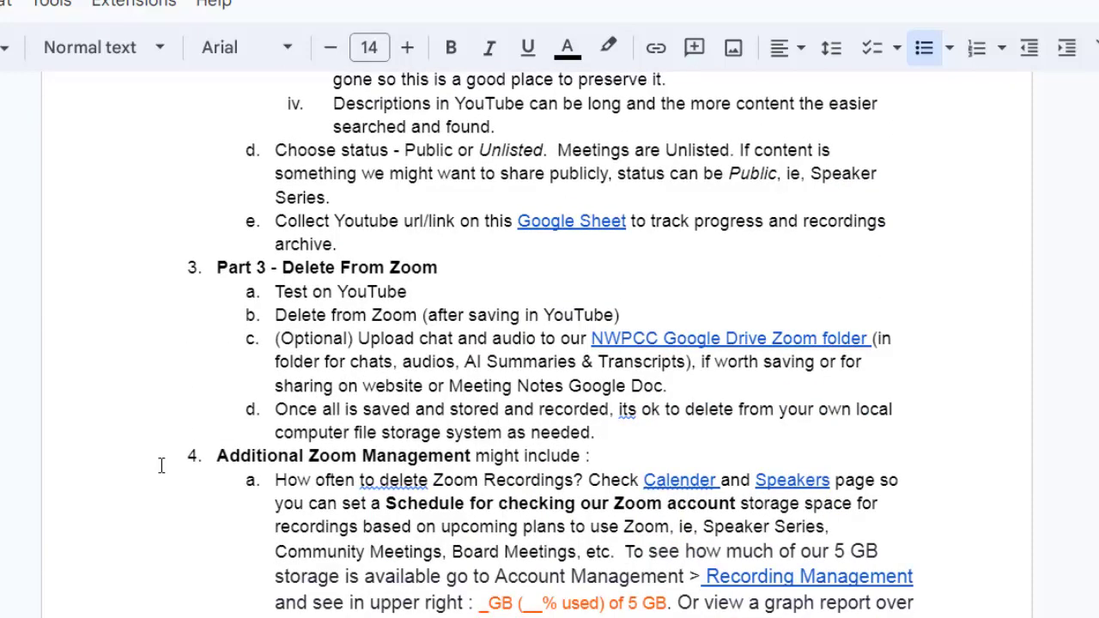
pyautogui.scroll(-2, 162, 466)
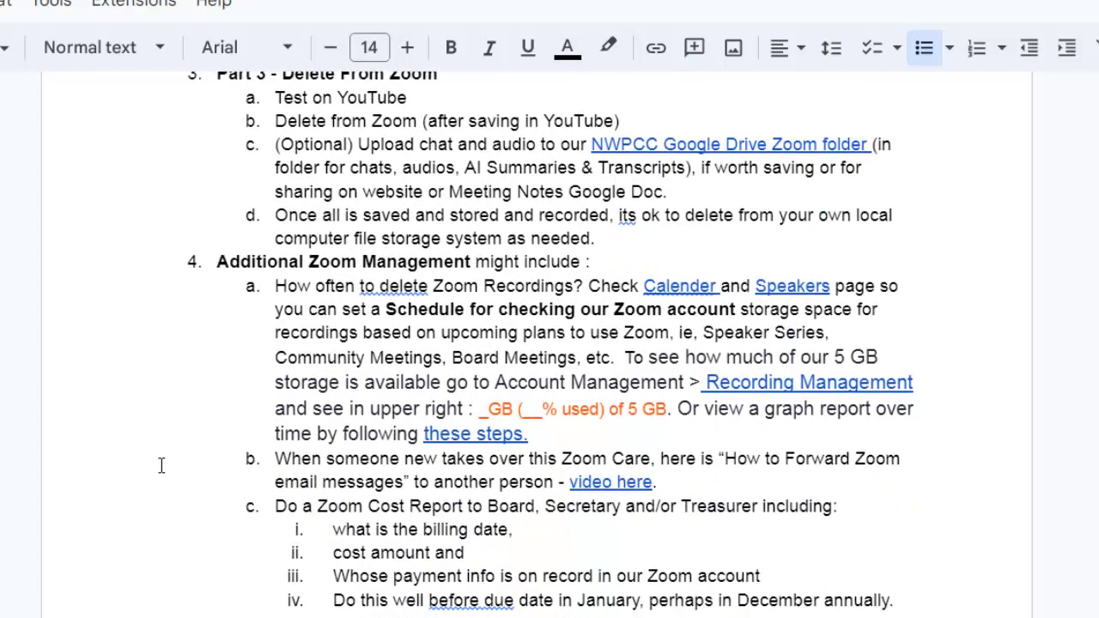
pyautogui.scroll(18, 161, 466)
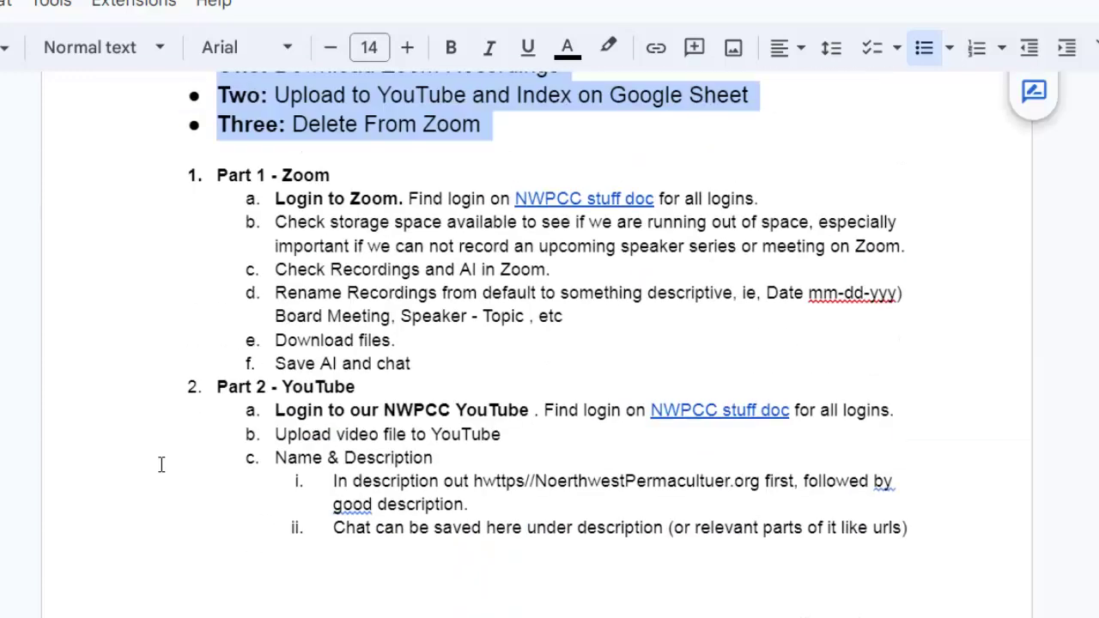
pyautogui.scroll(-7, 122, 559)
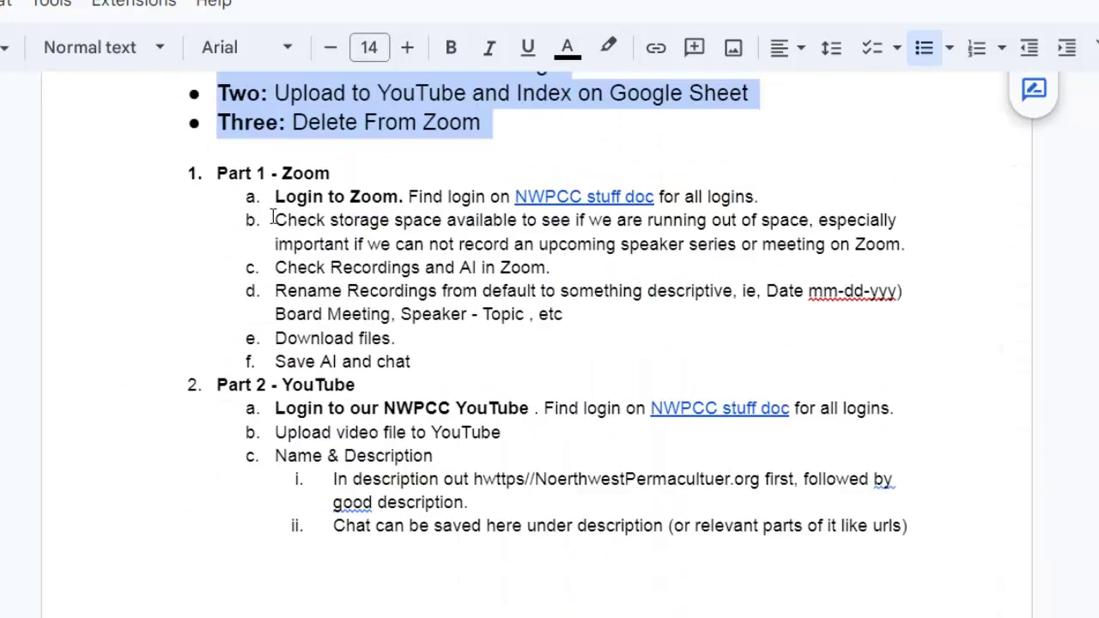
pyautogui.click(348, 171)
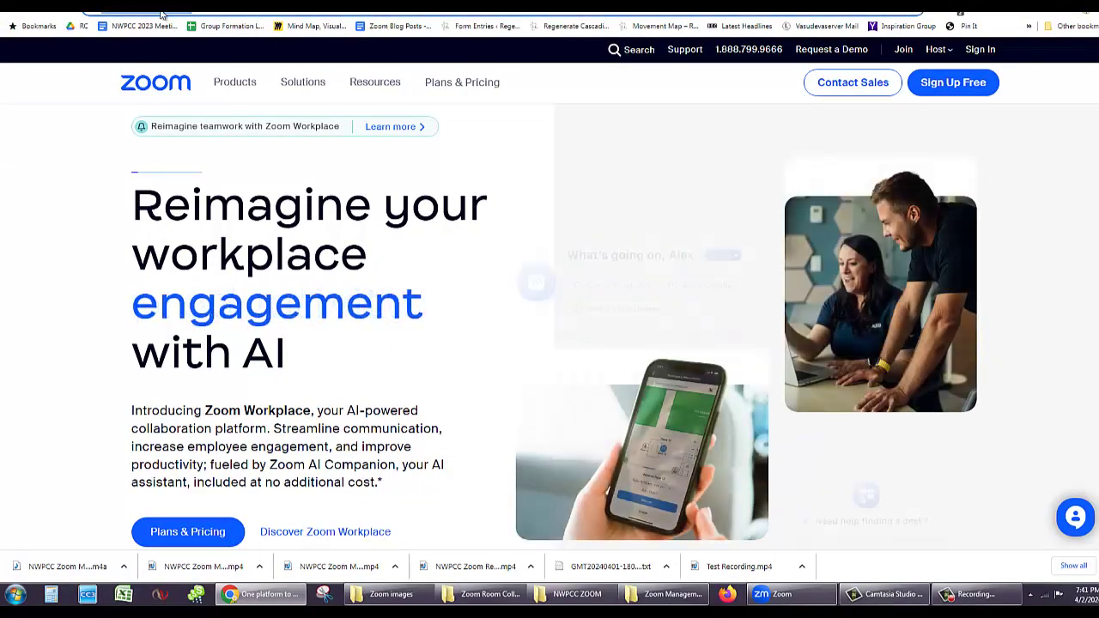
# Load zoom.us, bring up its sign-in page, and return to the Zoom Management doc.
pyautogui.click(54, 15)
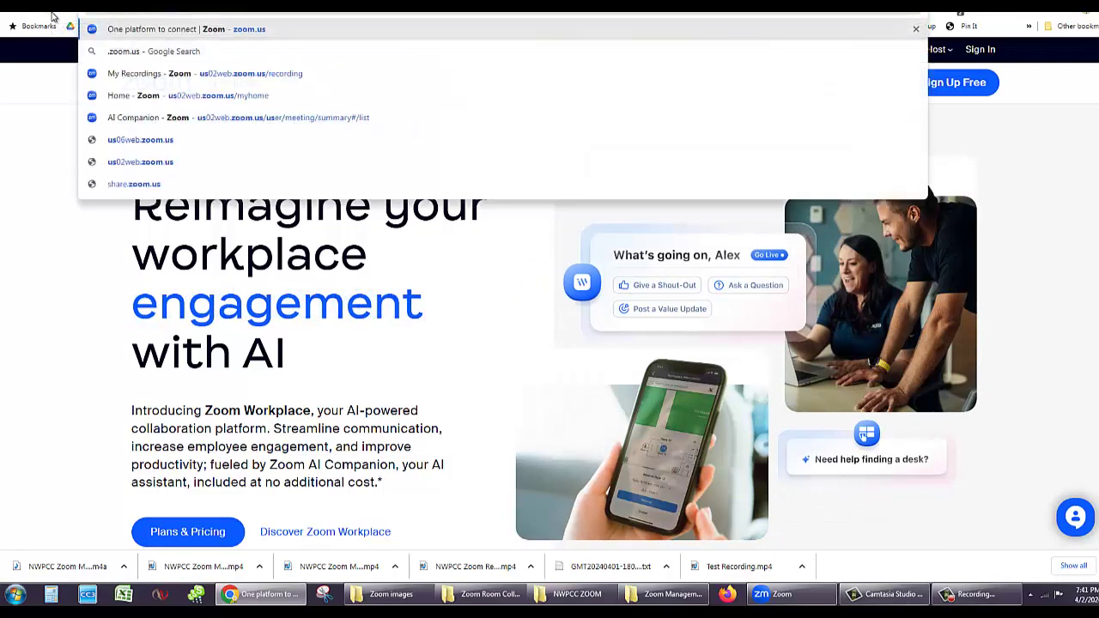
pyautogui.press('Return')
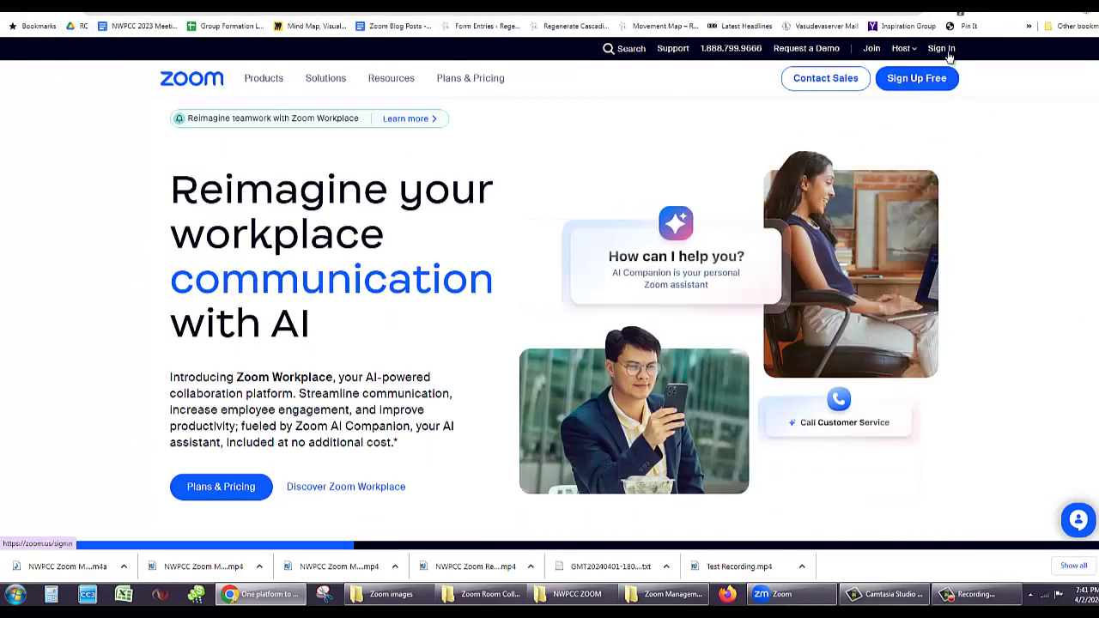
pyautogui.click(949, 53)
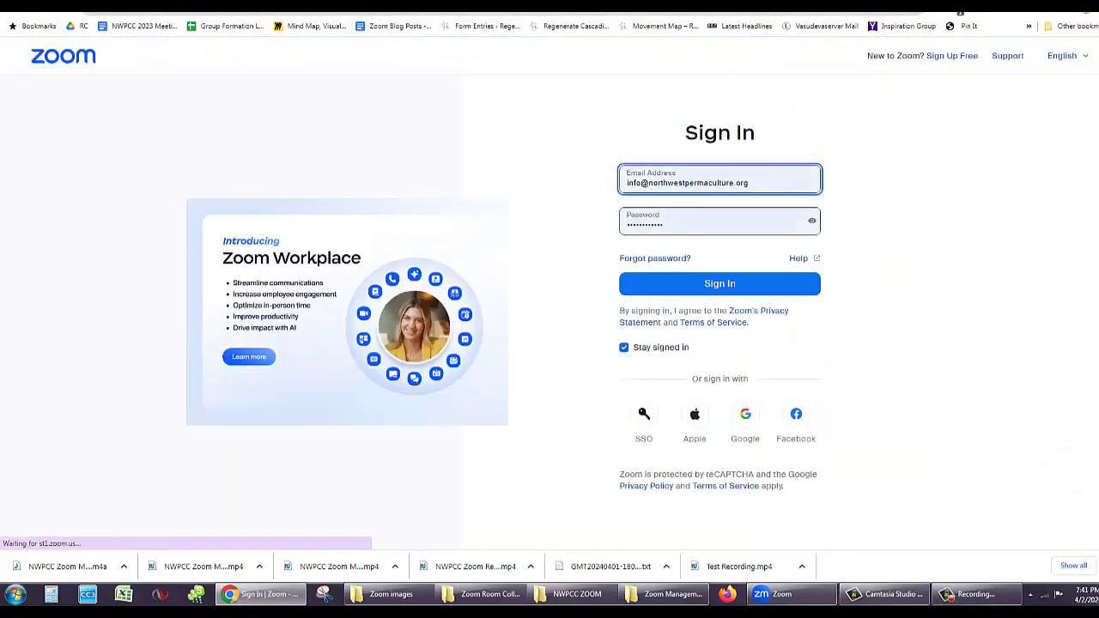
pyautogui.click(446, 6)
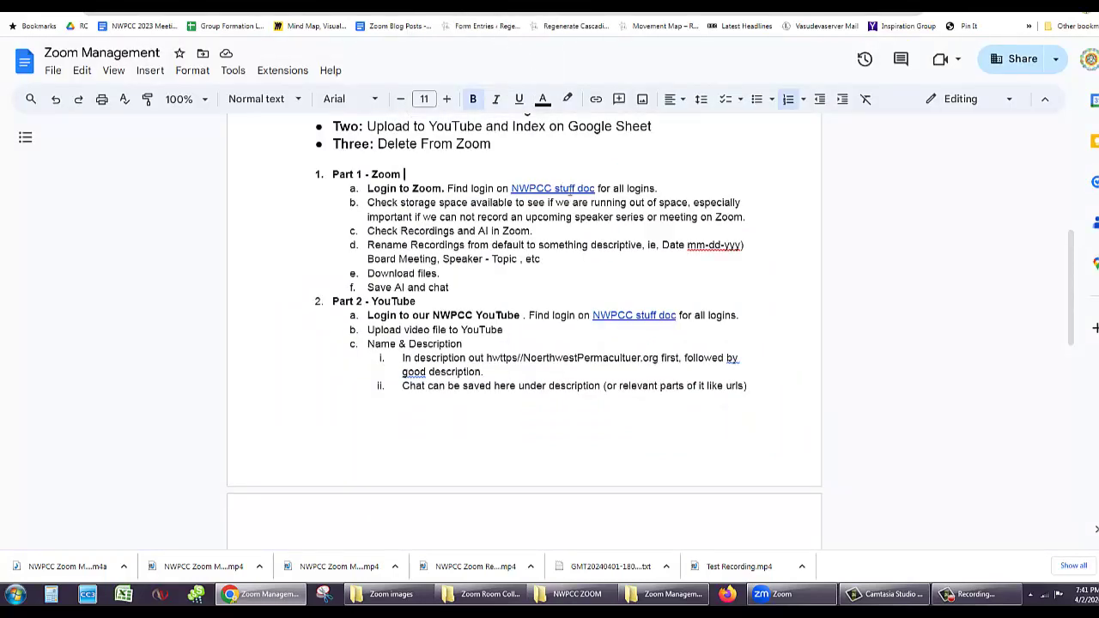
# Preview the NWPCC stuff doc link holding the logins, then return to the Zoom sign-in page.
pyautogui.click(568, 190)
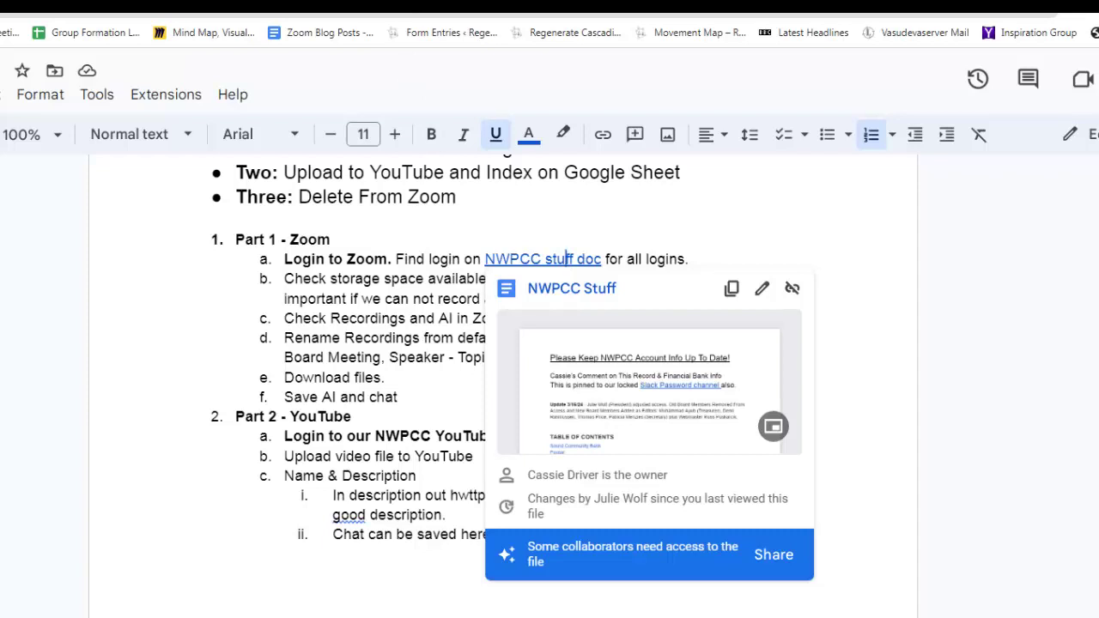
pyautogui.click(1074, 7)
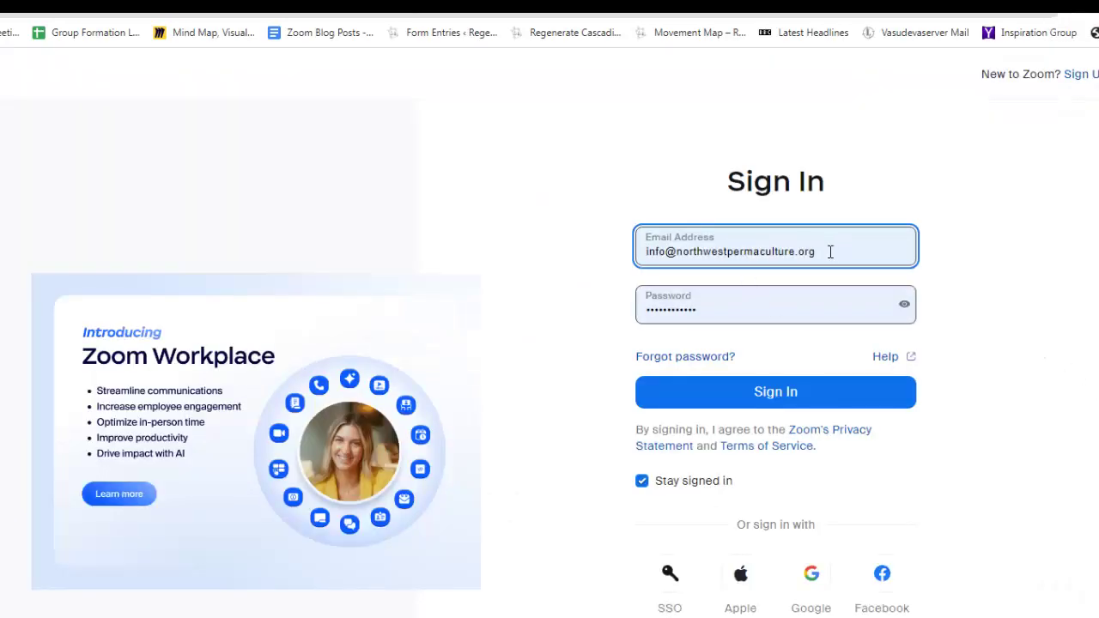
# Sign in to the Zoom account and open Recordings to view the Cloud Recordings list.
pyautogui.click(753, 391)
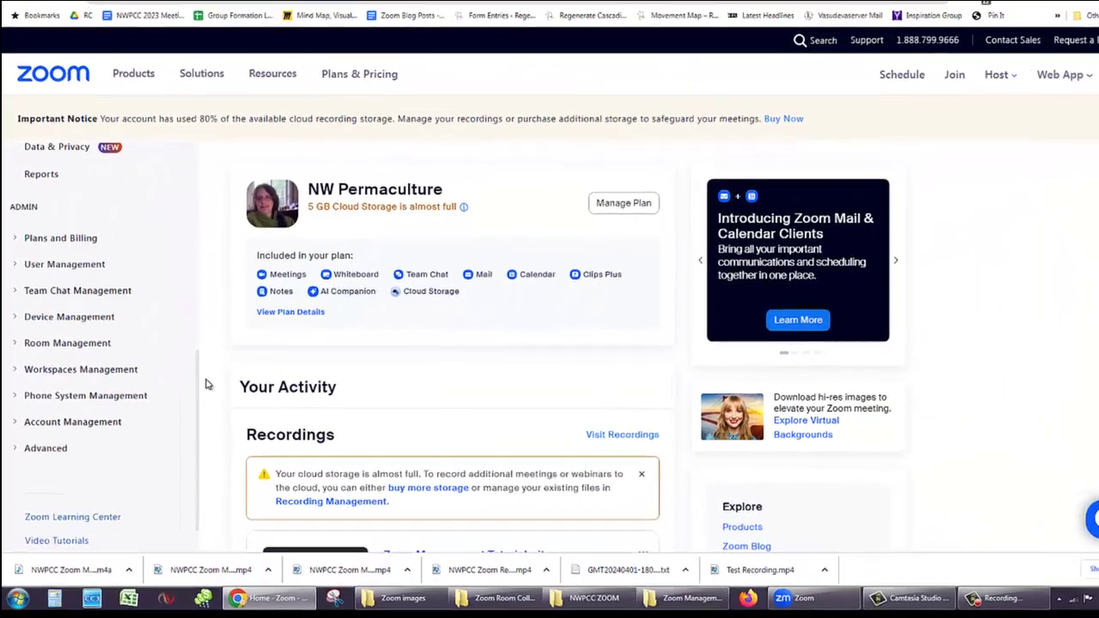
pyautogui.moveTo(206, 384); pyautogui.dragTo(204, 130)
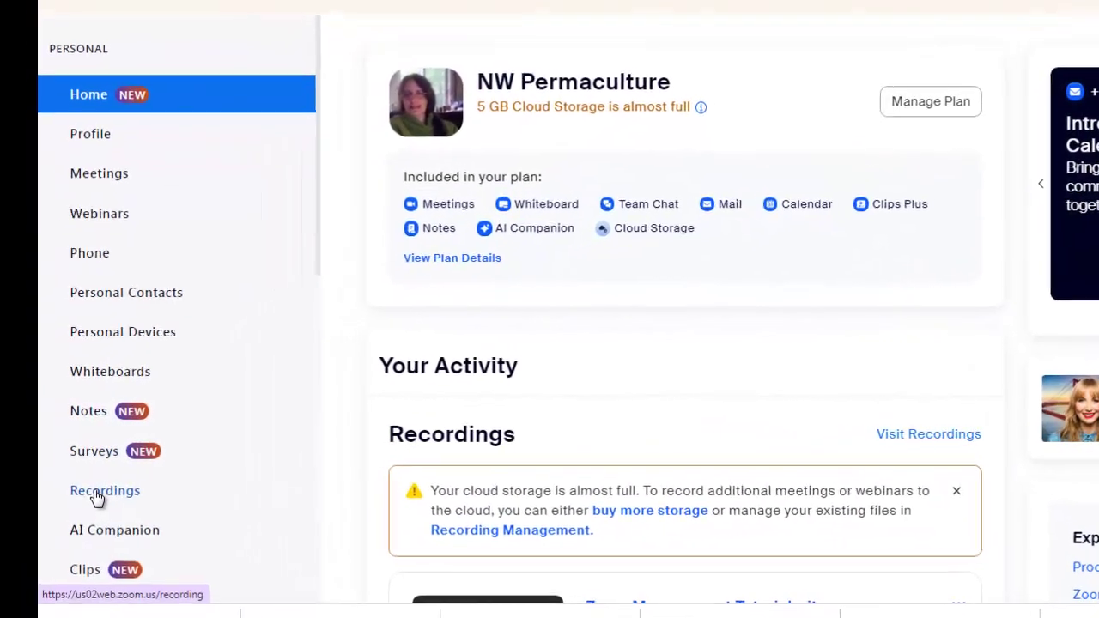
pyautogui.click(101, 496)
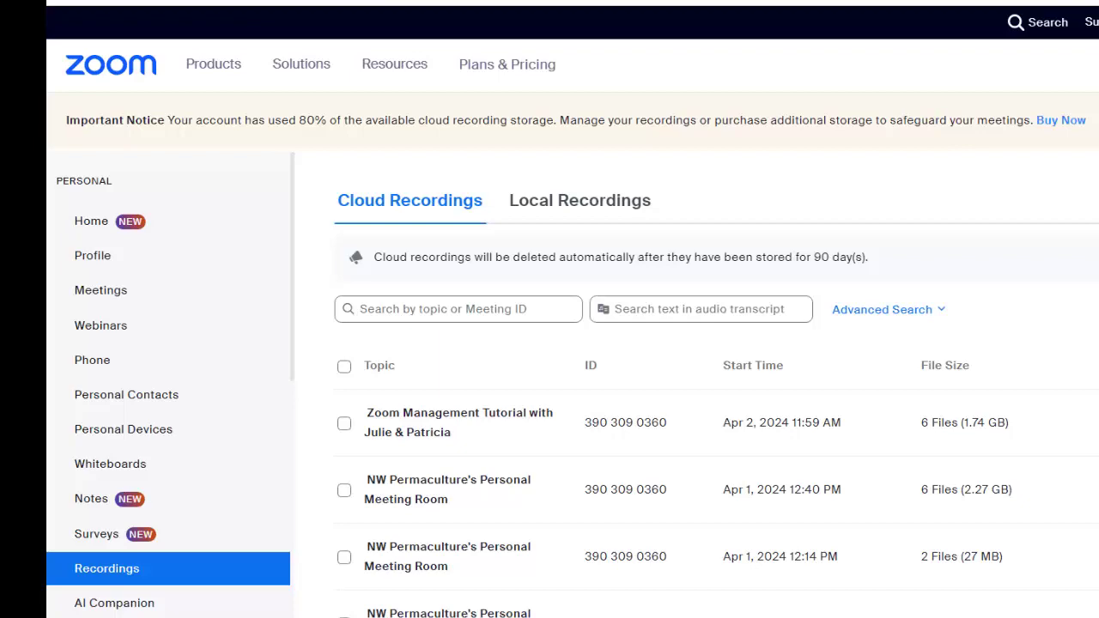
# Scroll the Cloud Recordings list down to the oldest recording from Mar 11, 2024.
pyautogui.scroll(-3, 573, 363)
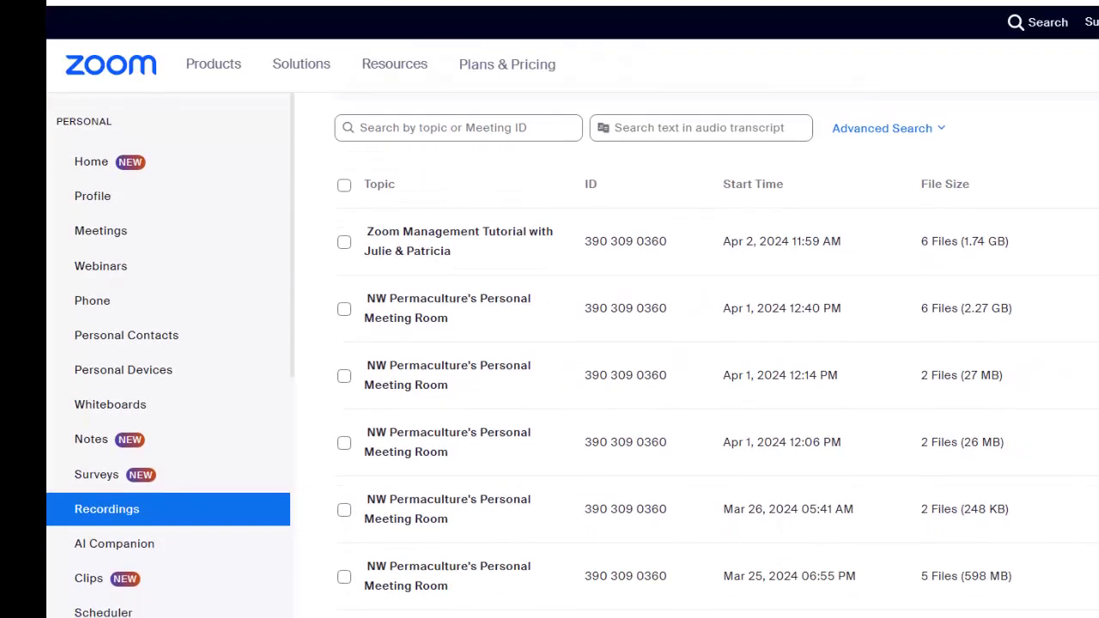
pyautogui.scroll(-2, 717, 355)
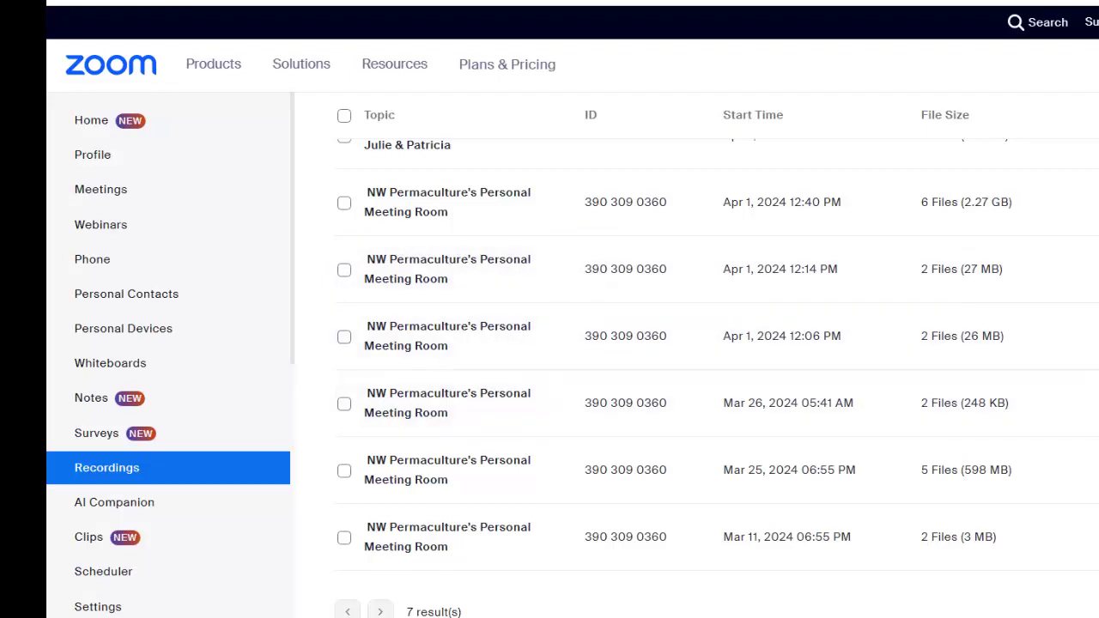
pyautogui.scroll(2, 573, 366)
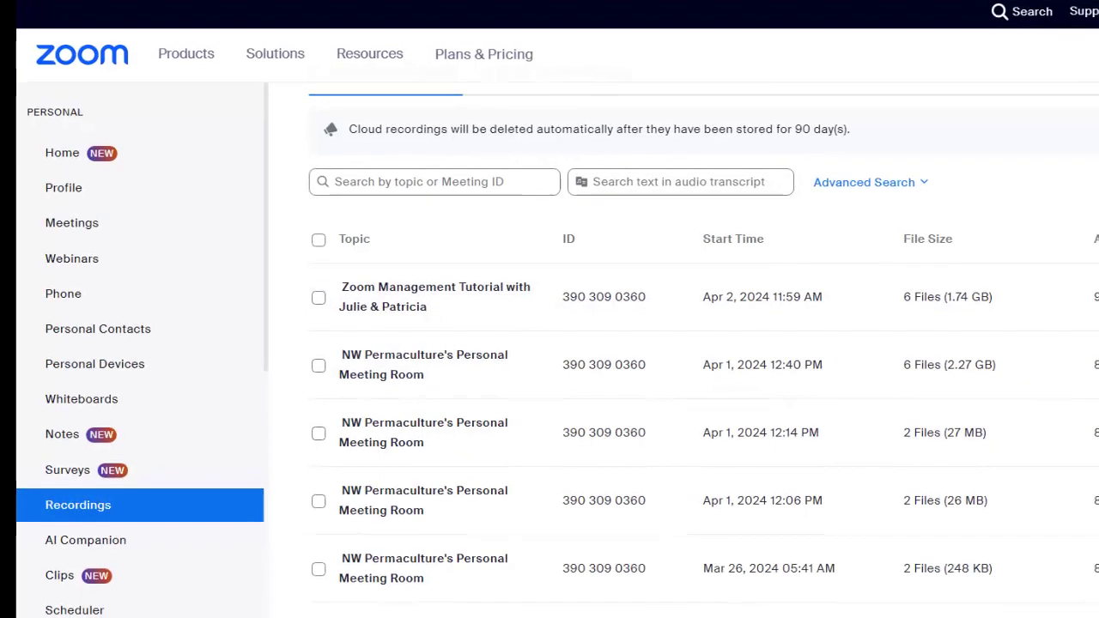
pyautogui.scroll(-2, 550, 344)
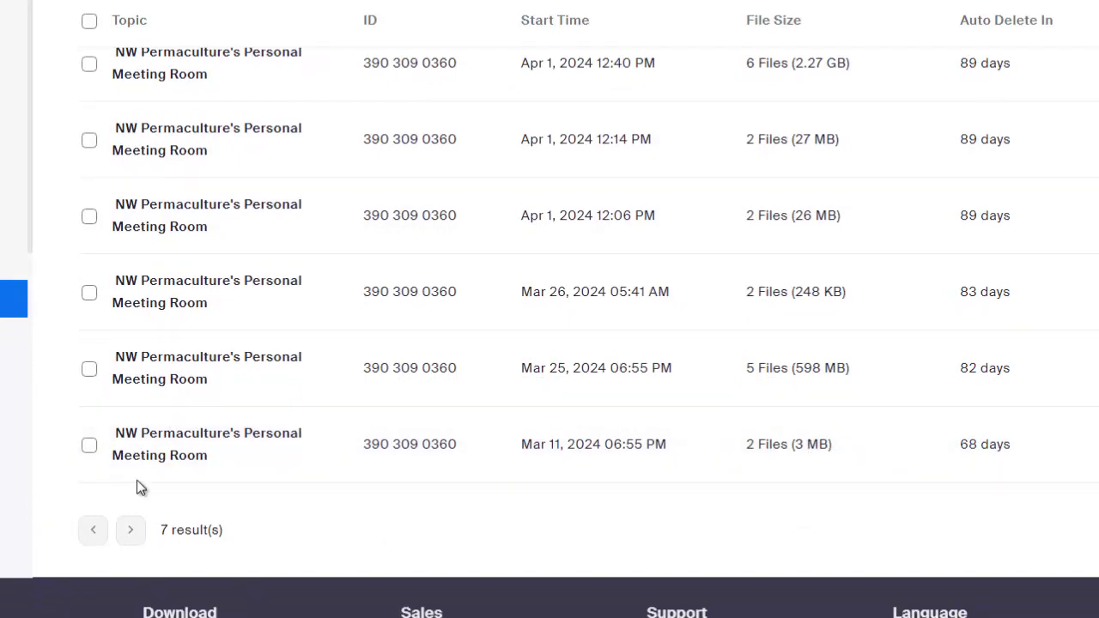
# Open the Mar 11, 2024 recording's details and copy its title Board MEETING 3-11-2-24.
pyautogui.click(166, 448)
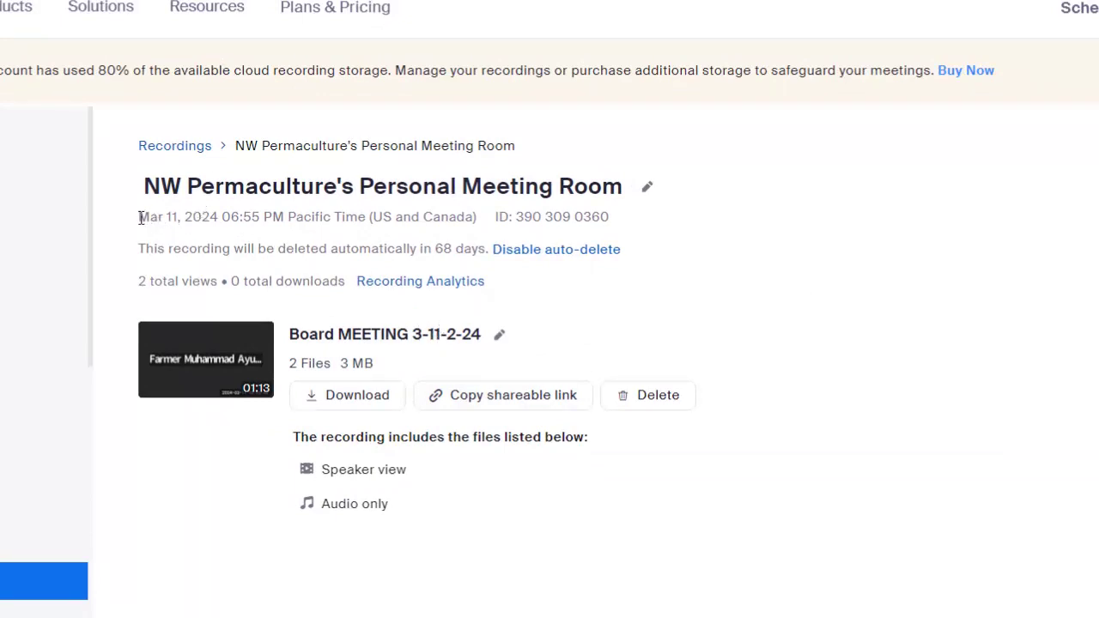
pyautogui.moveTo(139, 217); pyautogui.dragTo(293, 214)
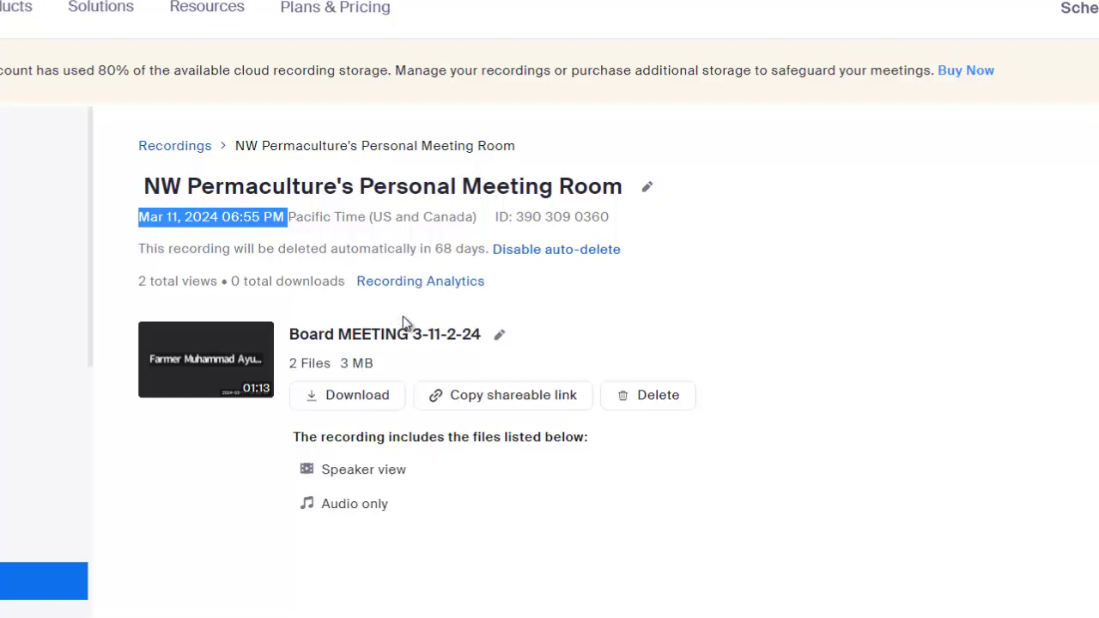
pyautogui.click(441, 335)
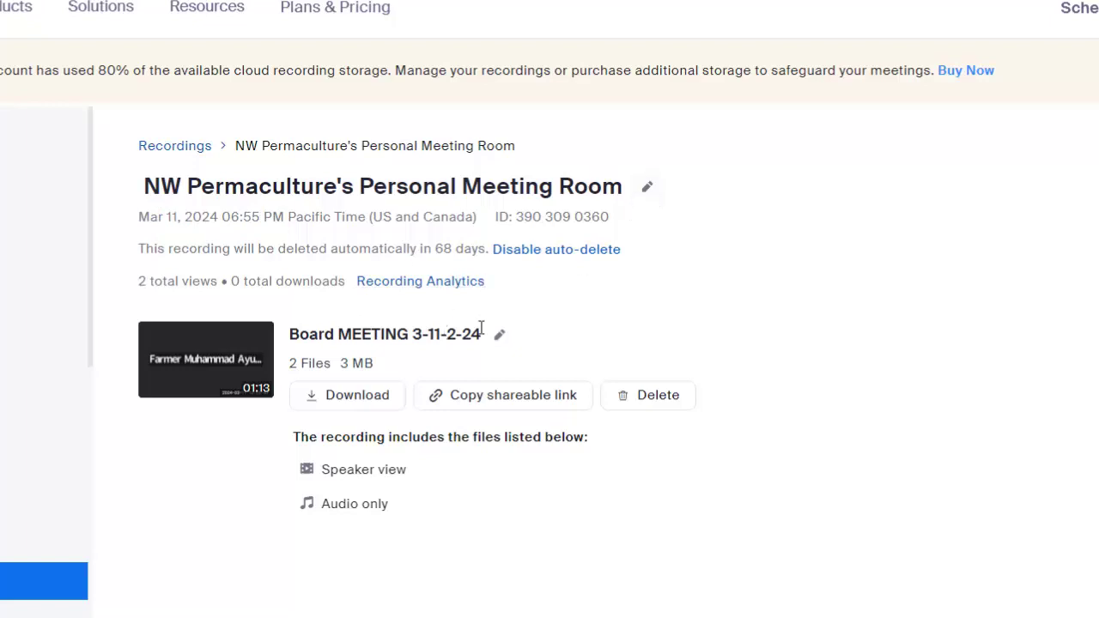
pyautogui.moveTo(481, 334); pyautogui.dragTo(293, 326)
pyautogui.hotkey('ctrl', 'c')
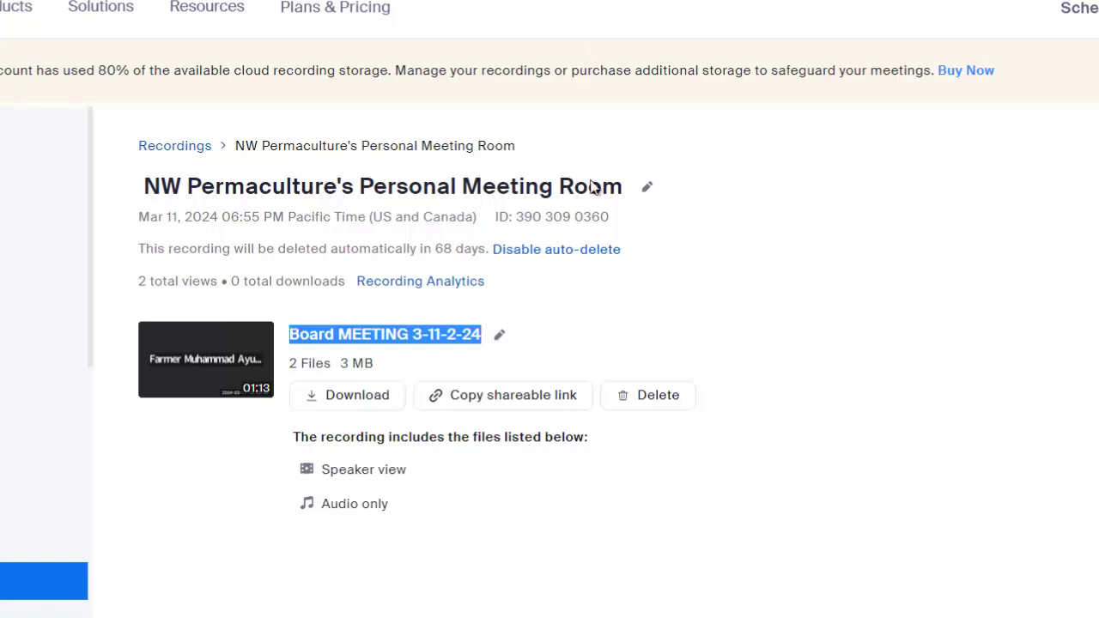
# Replace the meeting room title with Board MEETING 3-11-2-24 and save it.
pyautogui.moveTo(629, 186); pyautogui.dragTo(146, 187)
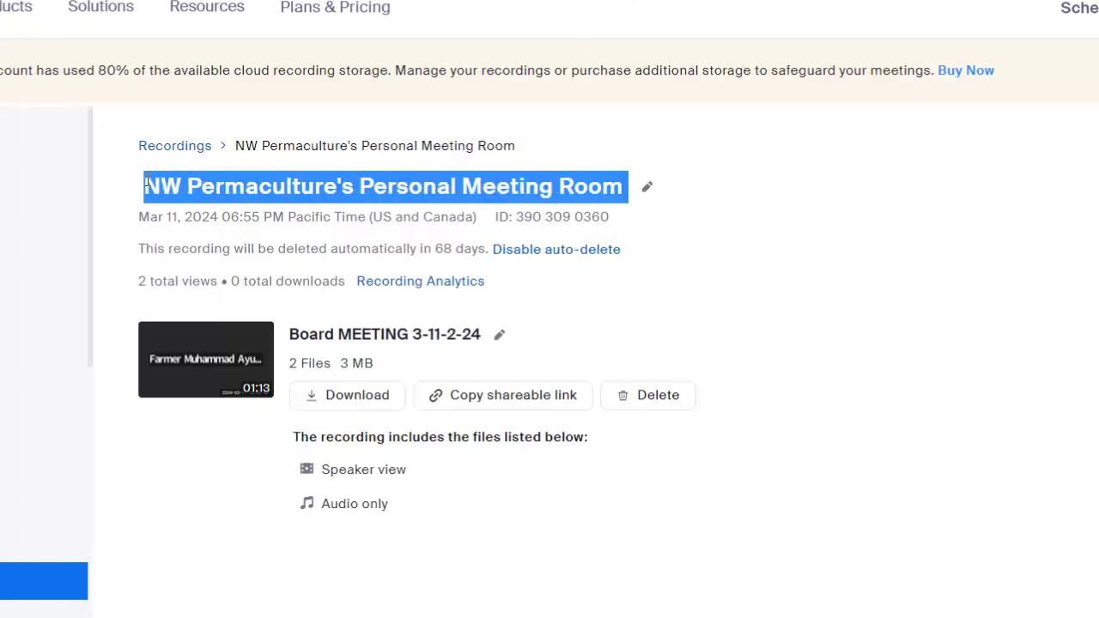
pyautogui.click(648, 187)
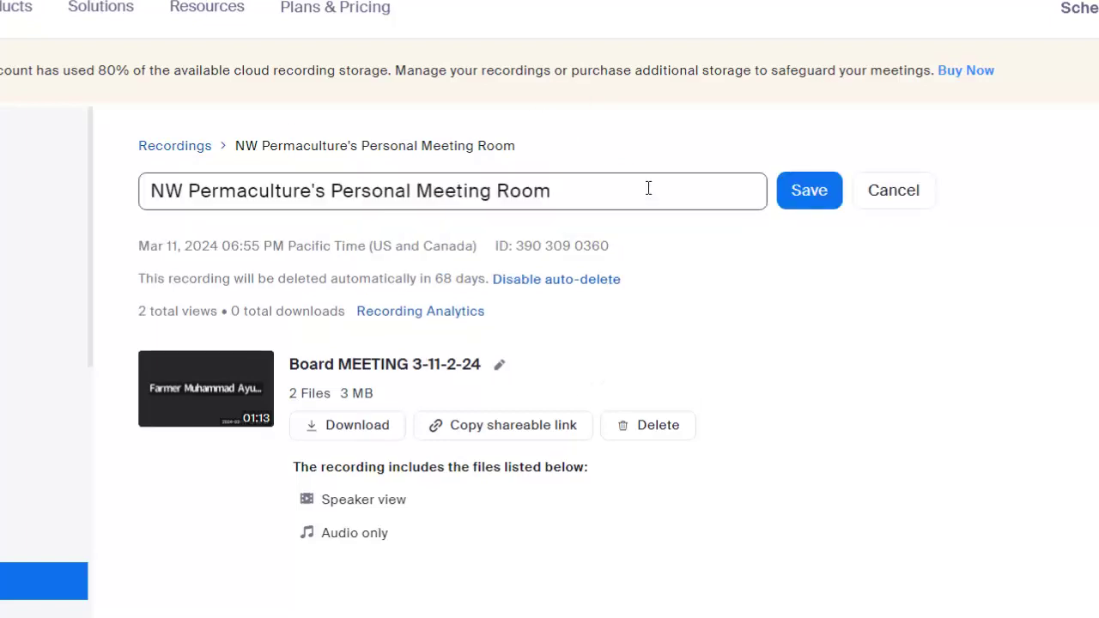
pyautogui.moveTo(556, 190); pyautogui.dragTo(139, 183)
pyautogui.hotkey('ctrl', 'v')
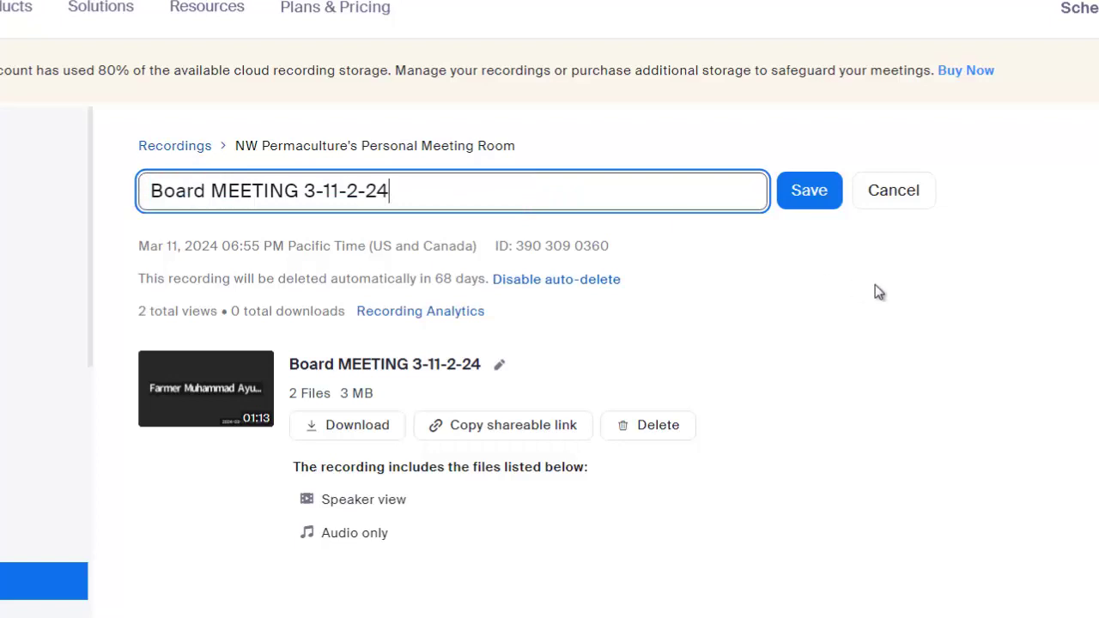
pyautogui.click(812, 196)
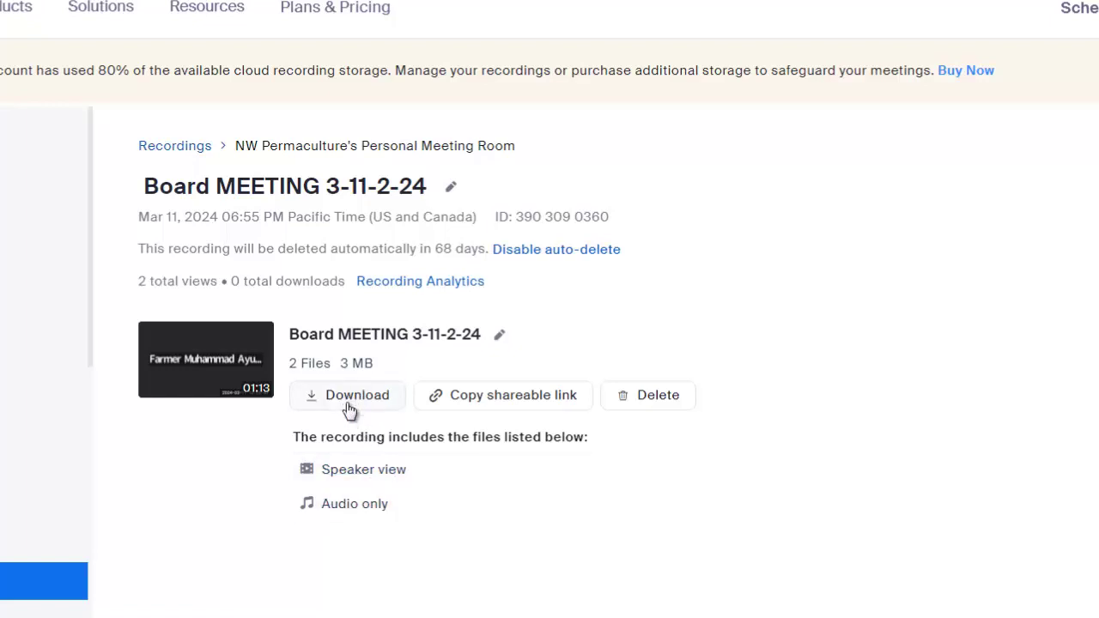
pyautogui.moveTo(349, 484)
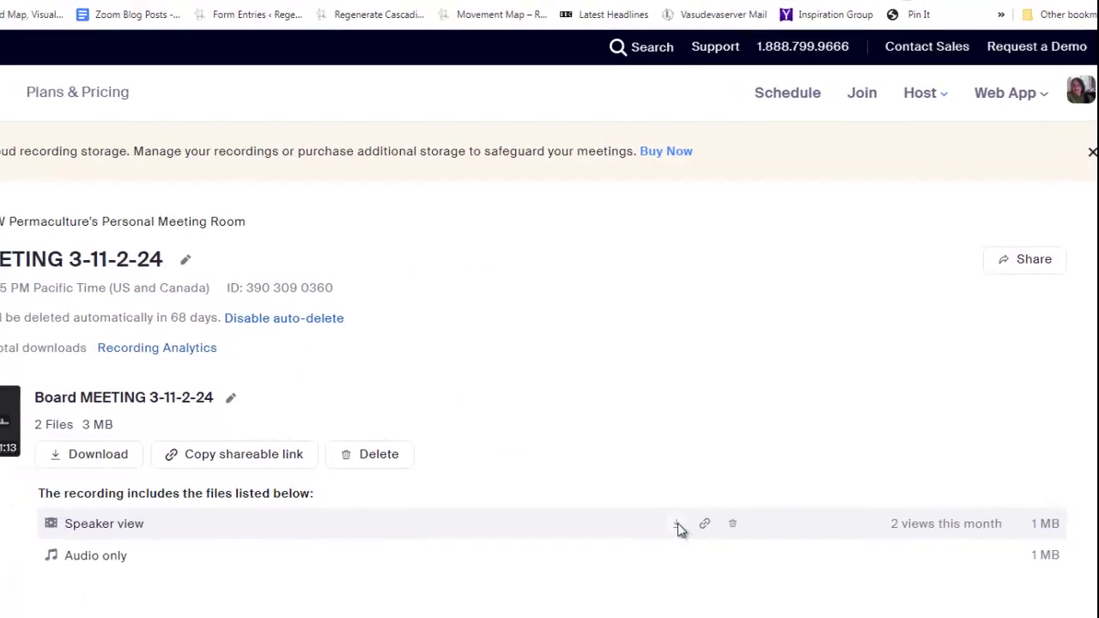
# Download the Speaker view video and replace its auto-generated file name with the recording title.
pyautogui.click(642, 522)
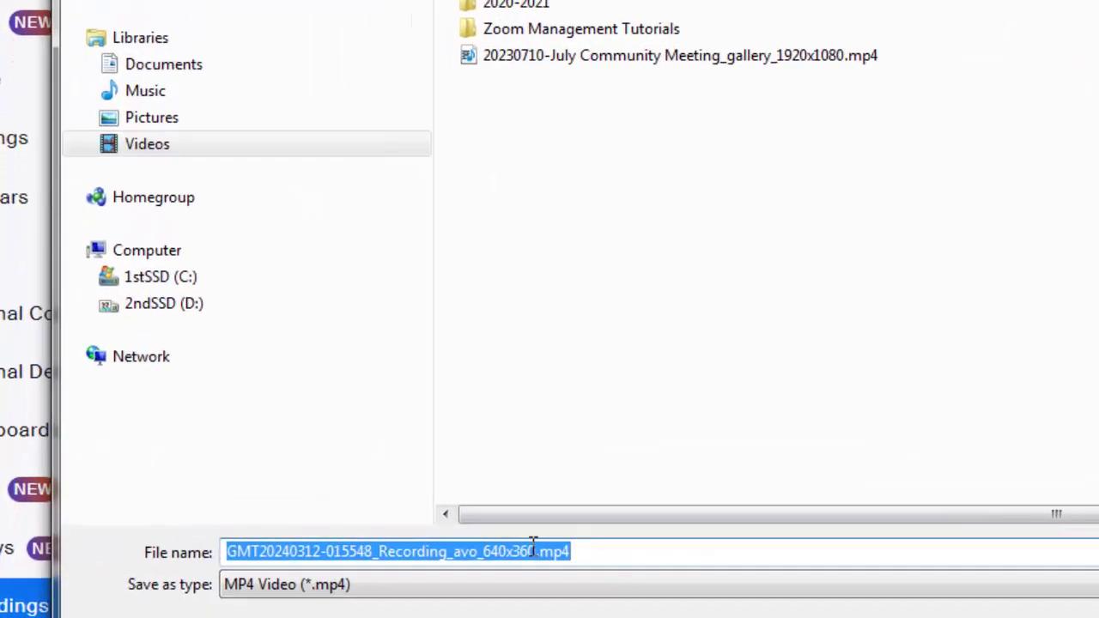
pyautogui.click(530, 552)
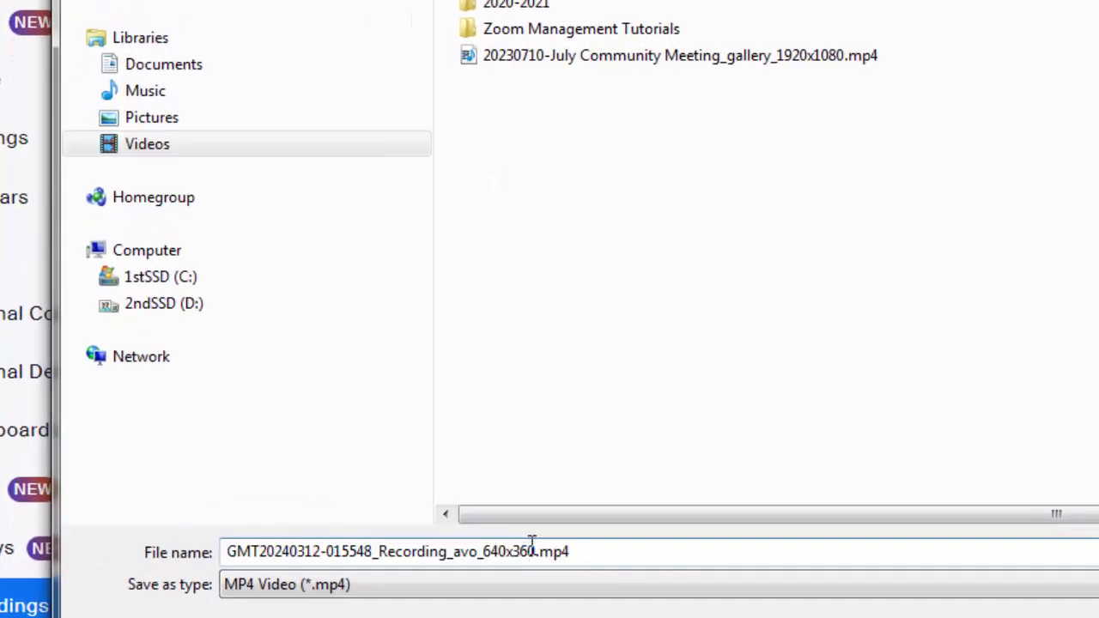
pyautogui.moveTo(530, 552); pyautogui.dragTo(211, 567)
pyautogui.press('Delete')
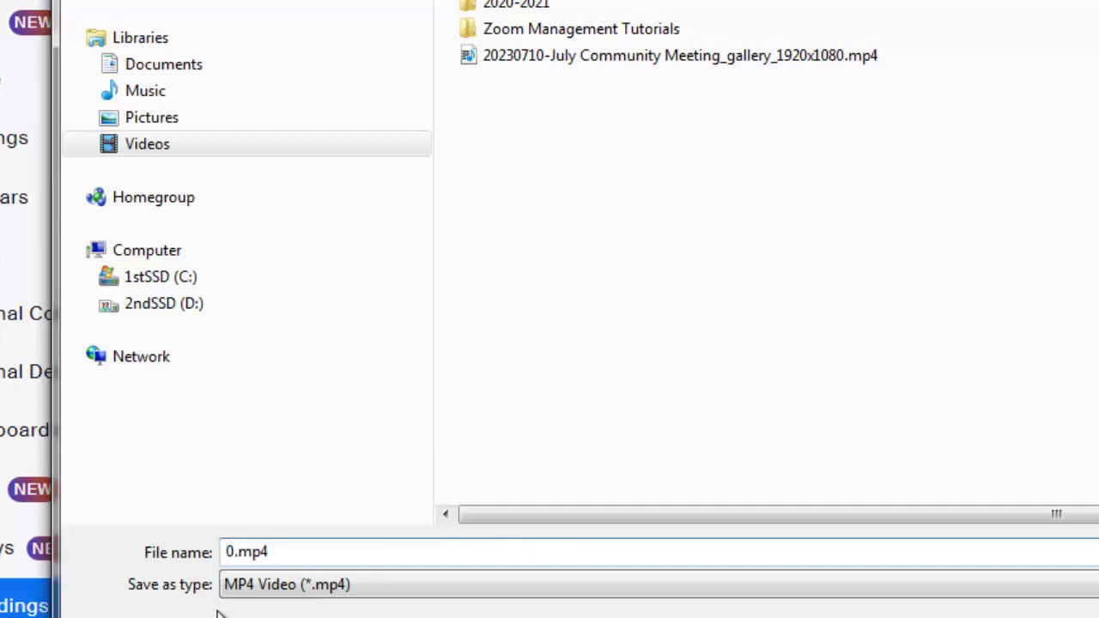
pyautogui.press('Delete')
pyautogui.hotkey('ctrl', 'v')
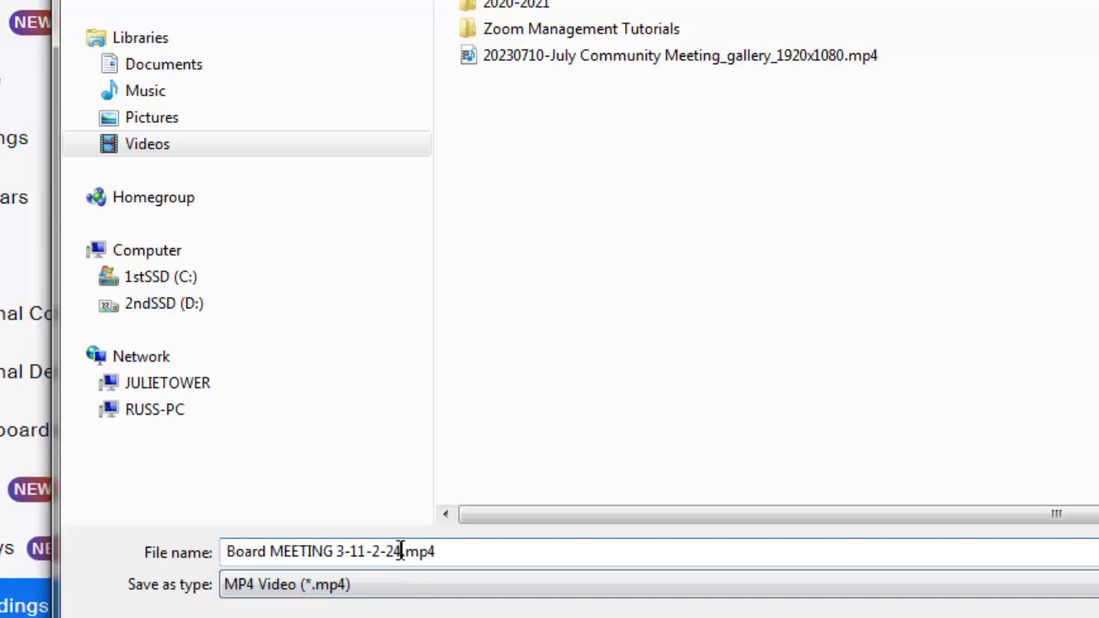
pyautogui.moveTo(401, 552); pyautogui.dragTo(315, 551)
pyautogui.hotkey('ctrl', 'c')
pyautogui.press('BackSpace')
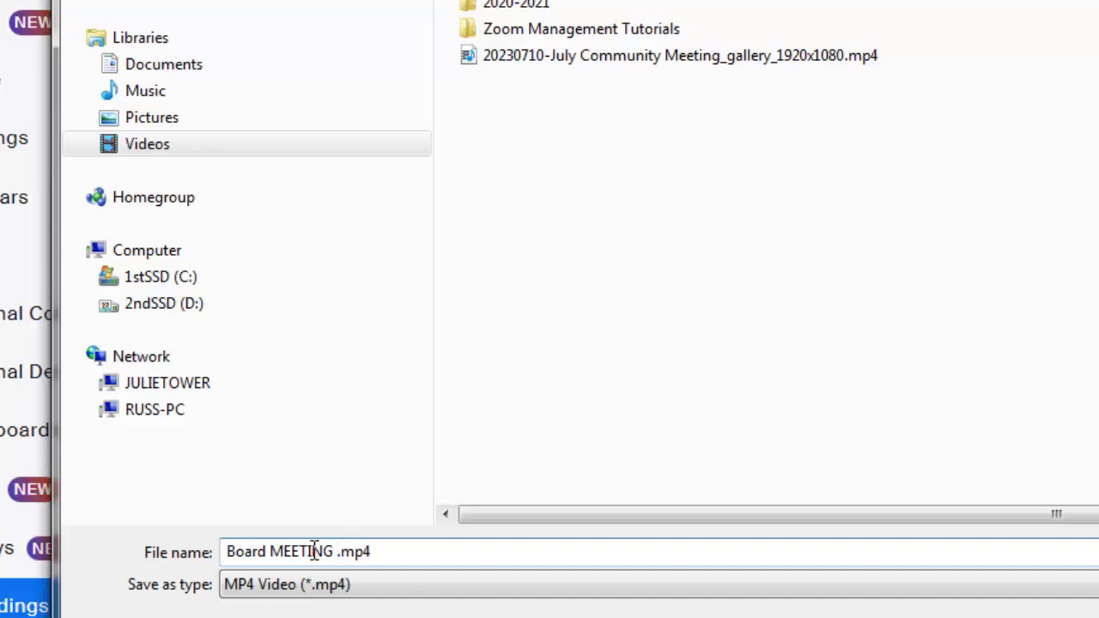
pyautogui.press('BackSpace')
# Move the date to the front as 03-11-2024 and save as 03-11-2024 Board MEETING.mp4.
pyautogui.press('Home')
pyautogui.hotkey('ctrl', 'v')
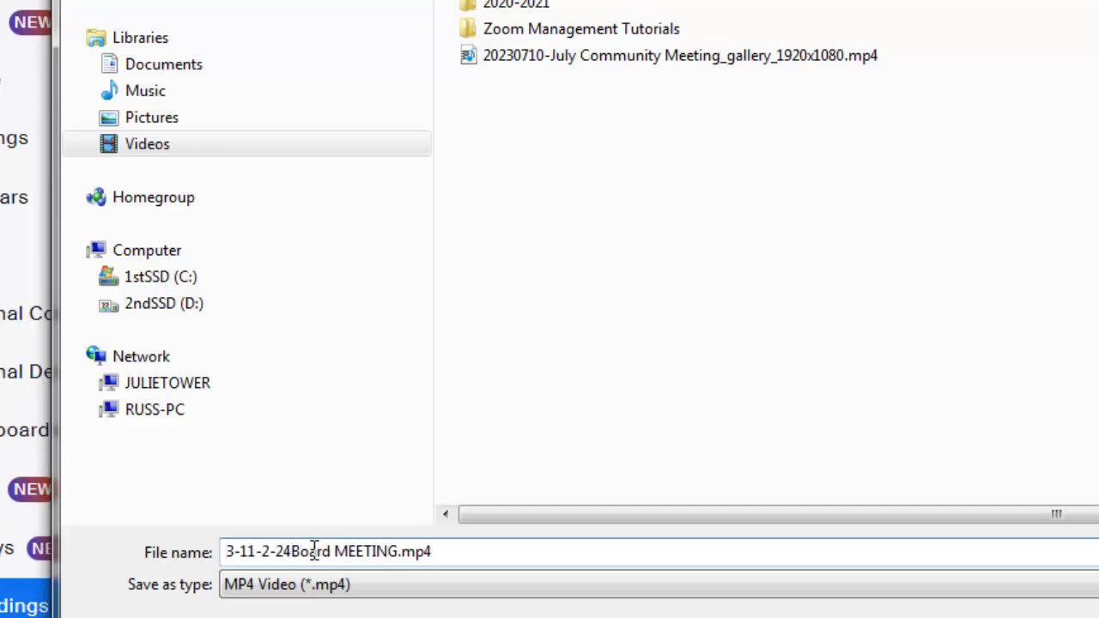
pyautogui.click(228, 550)
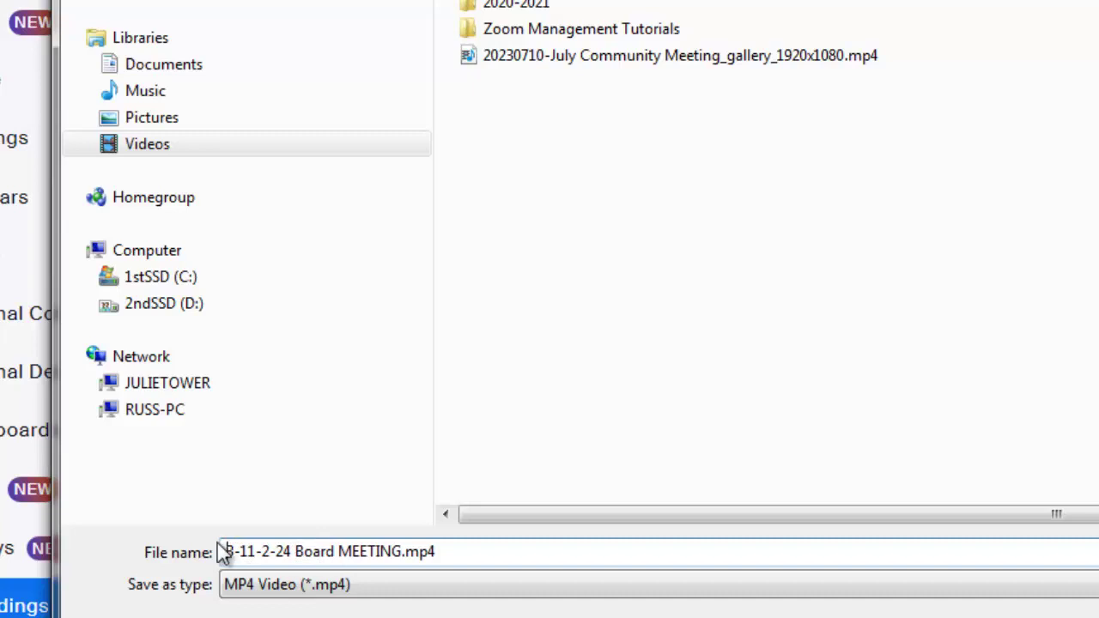
pyautogui.write('0')
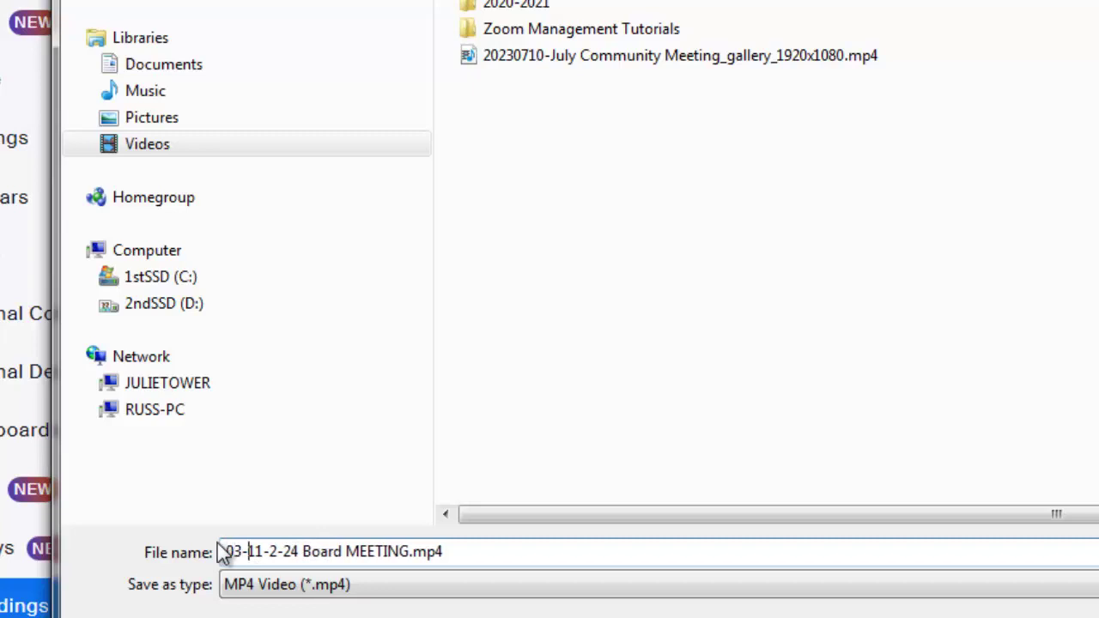
pyautogui.press('Right')
pyautogui.press('Right')
pyautogui.press('Right')
pyautogui.press('Right')
pyautogui.press('Right')
pyautogui.press('Right')
pyautogui.press('Right')
pyautogui.press('BackSpace')
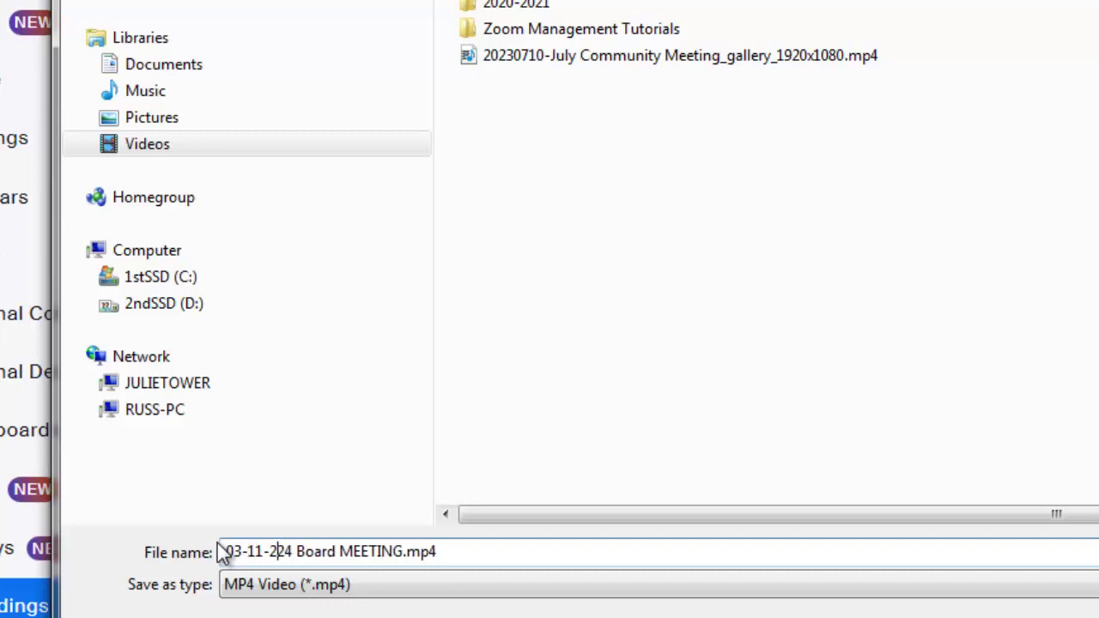
pyautogui.write('0')
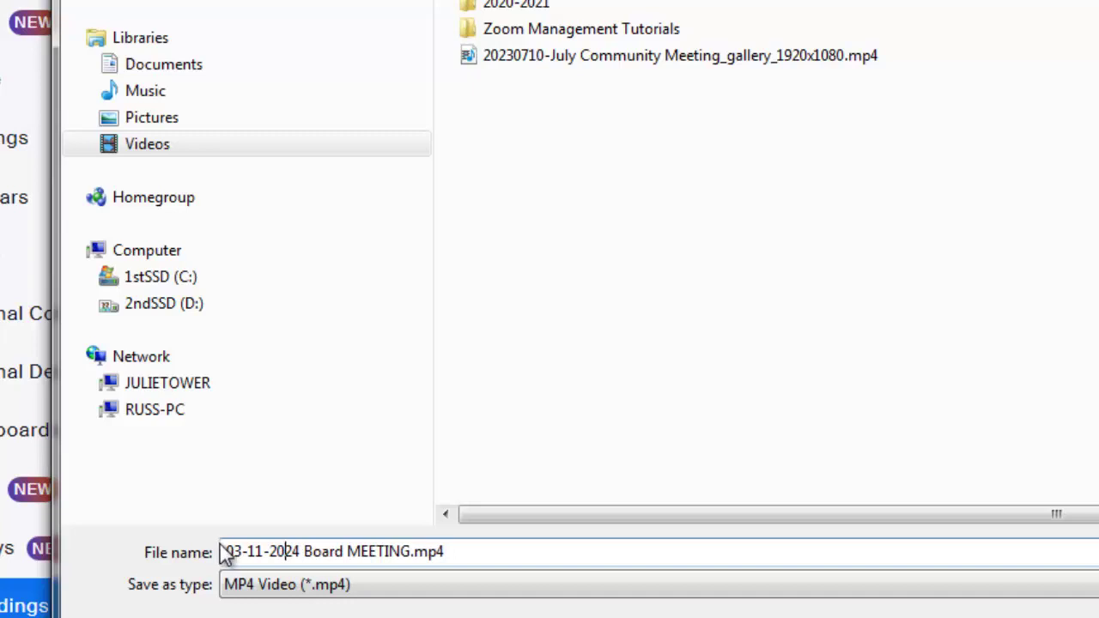
pyautogui.press('Tab')
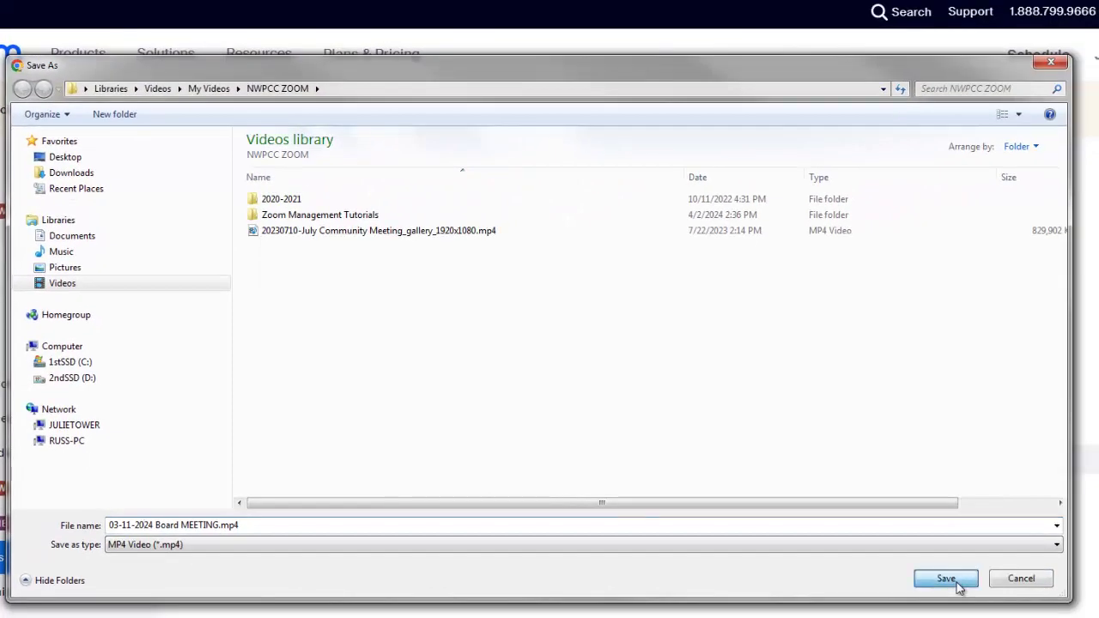
pyautogui.click(959, 587)
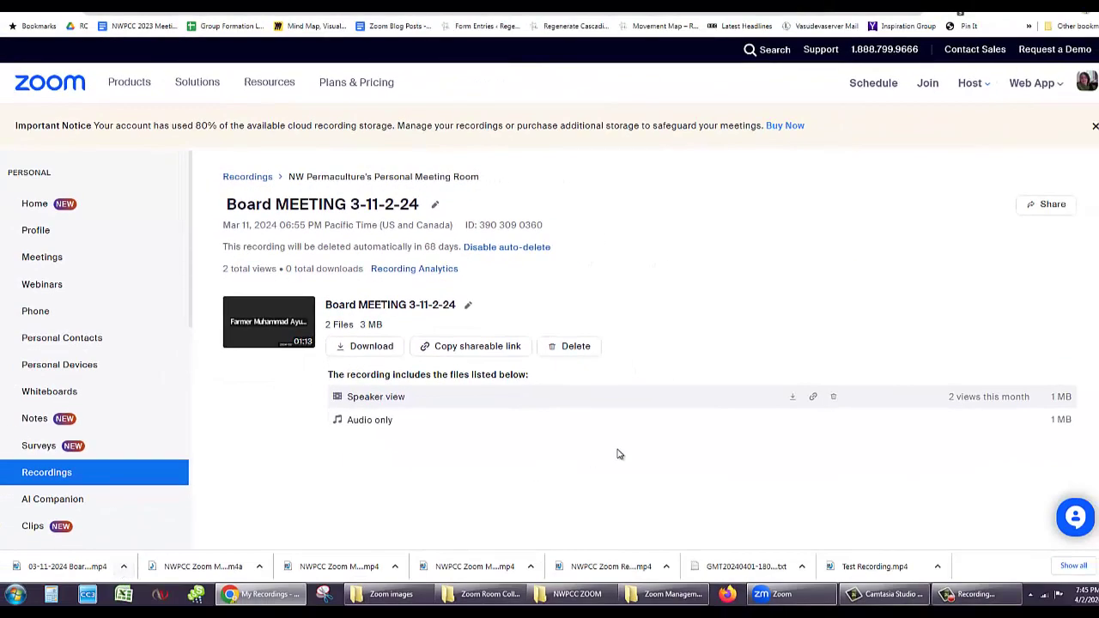
# Create a 03-11-2024 Board Meeting folder beside the downloaded video and move the MP4 into it.
pyautogui.click(123, 570)
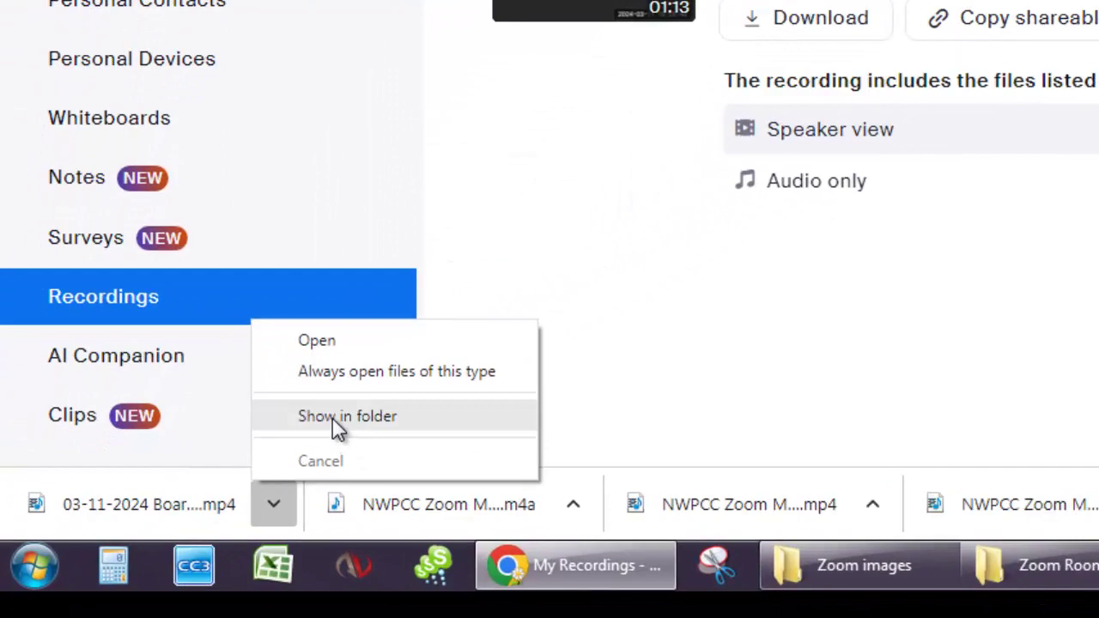
pyautogui.click(335, 419)
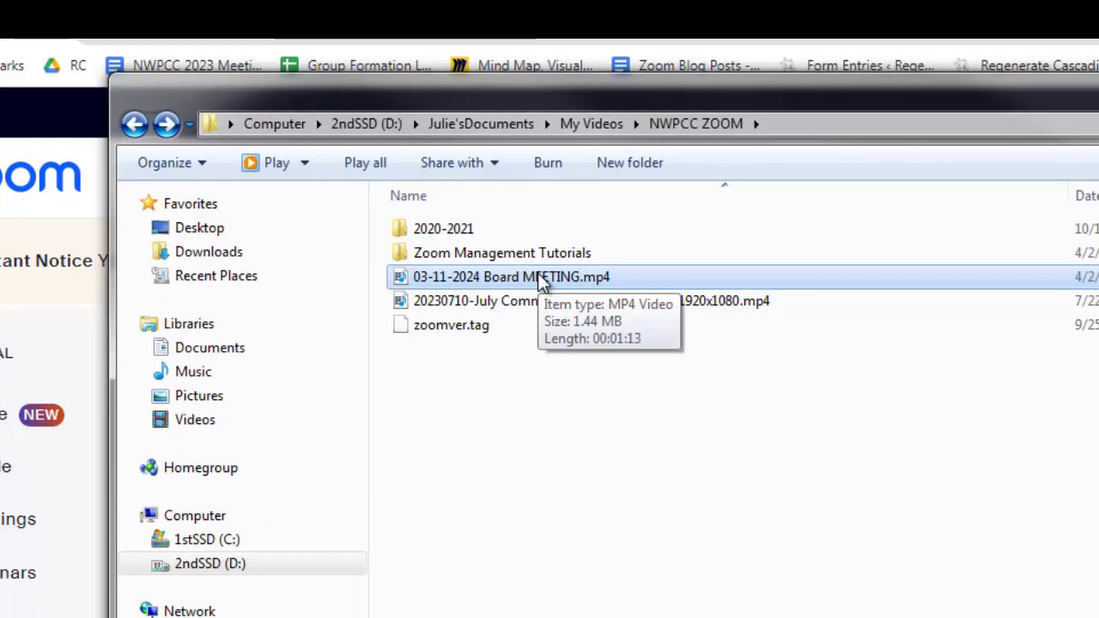
pyautogui.click(626, 163)
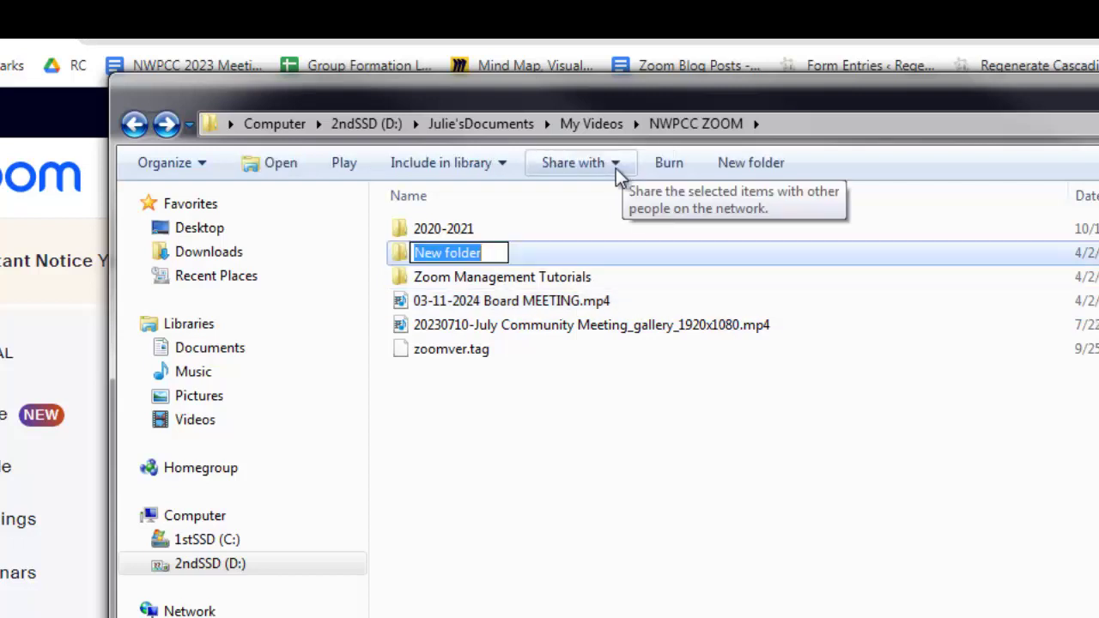
pyautogui.write('0')
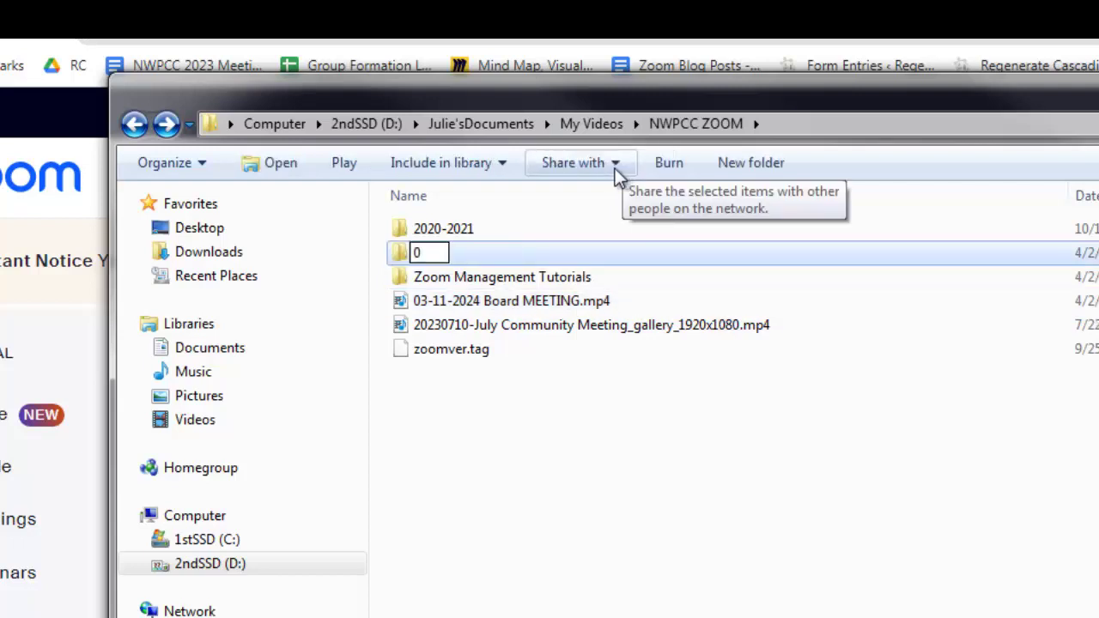
pyautogui.write('3-')
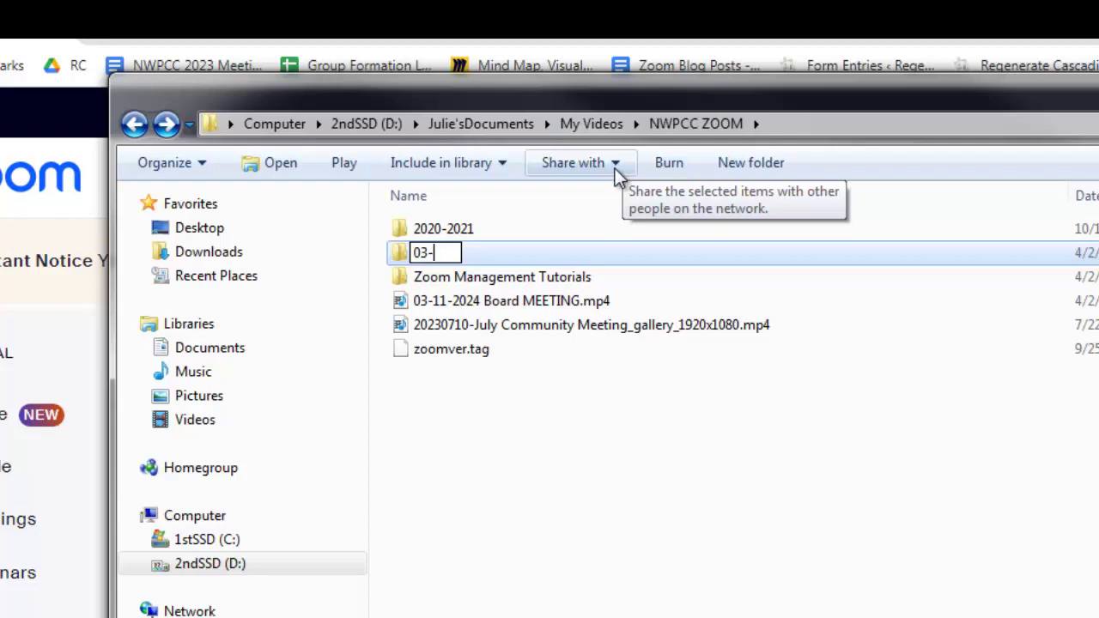
pyautogui.write('11-')
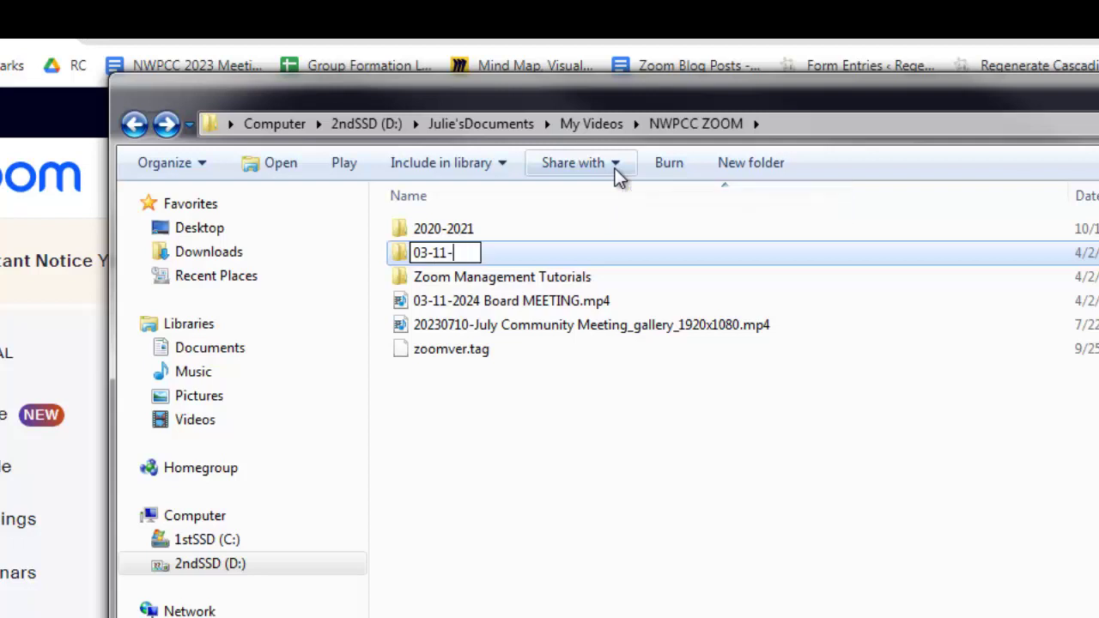
pyautogui.write('2024')
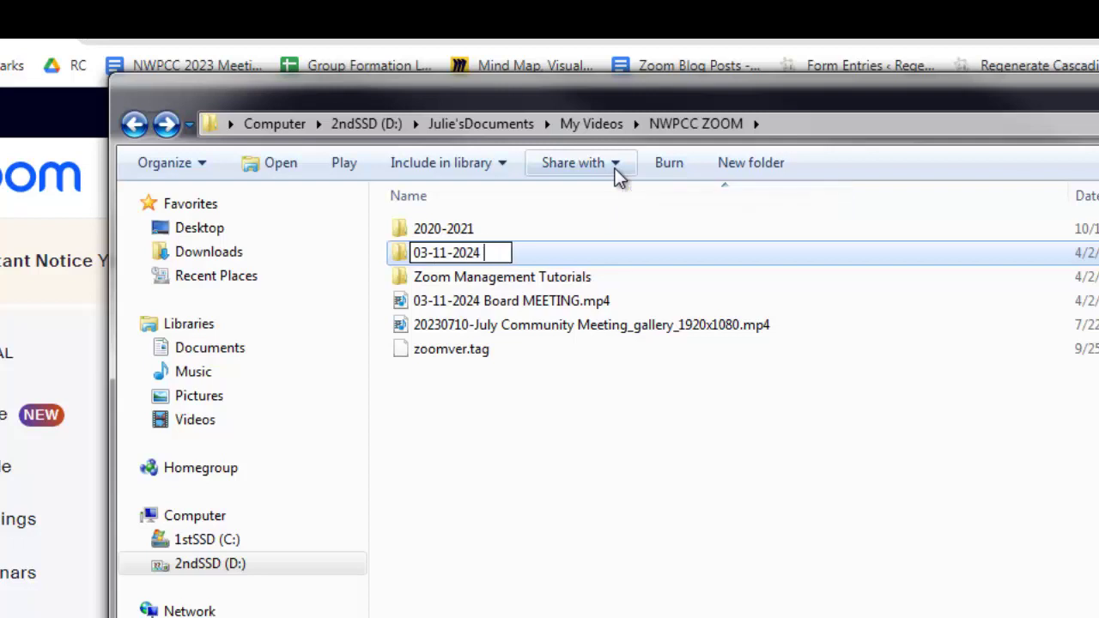
pyautogui.write(' Board M')
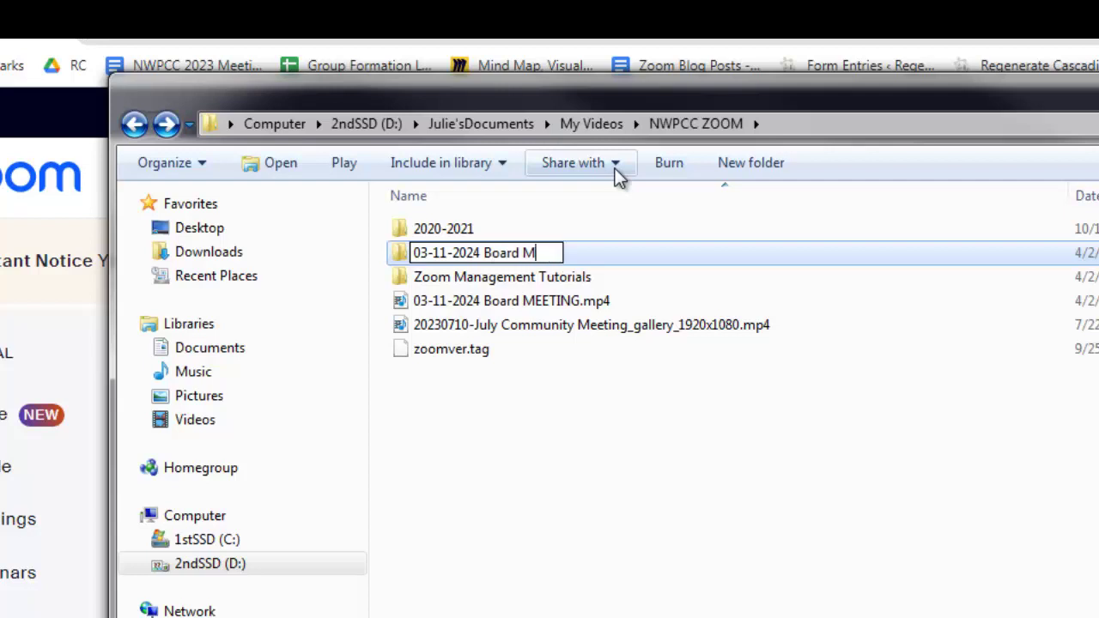
pyautogui.write('eeting')
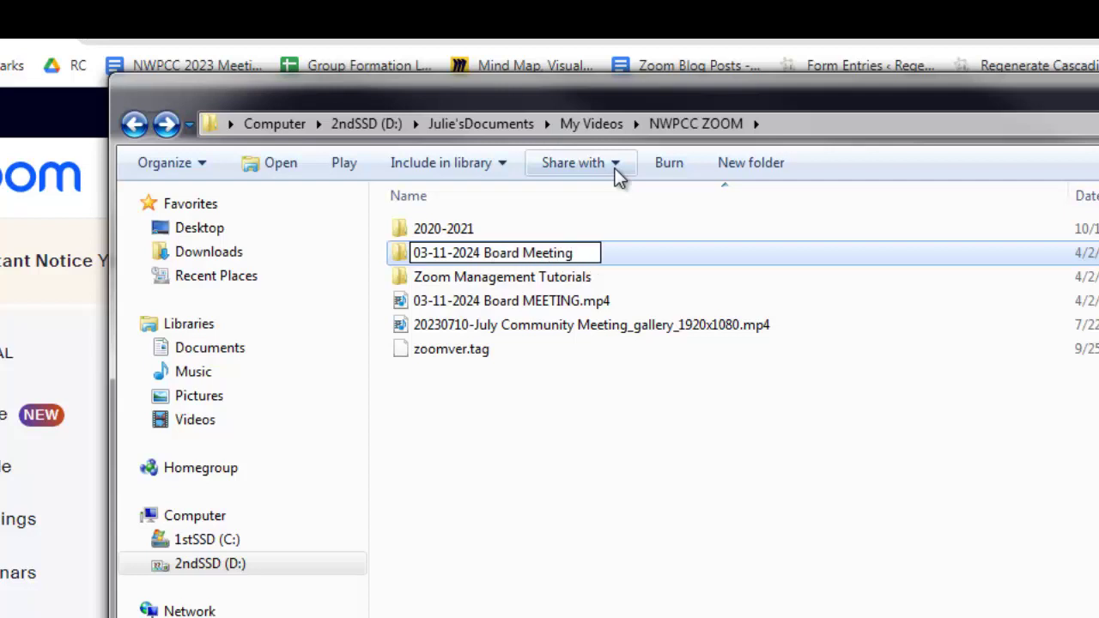
pyautogui.click(503, 427)
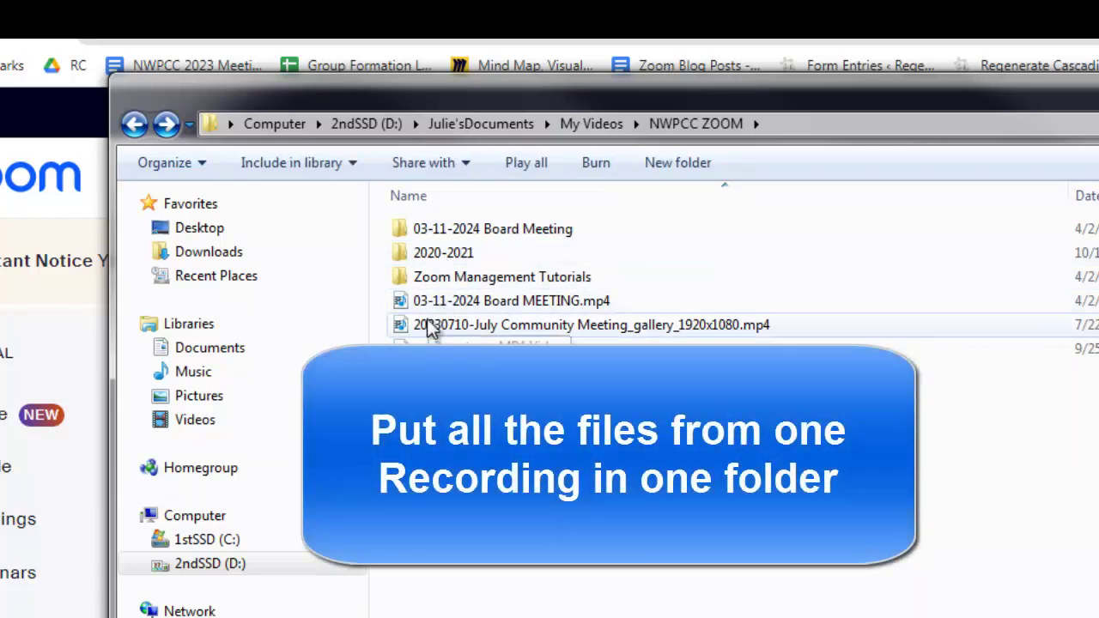
pyautogui.click(436, 309)
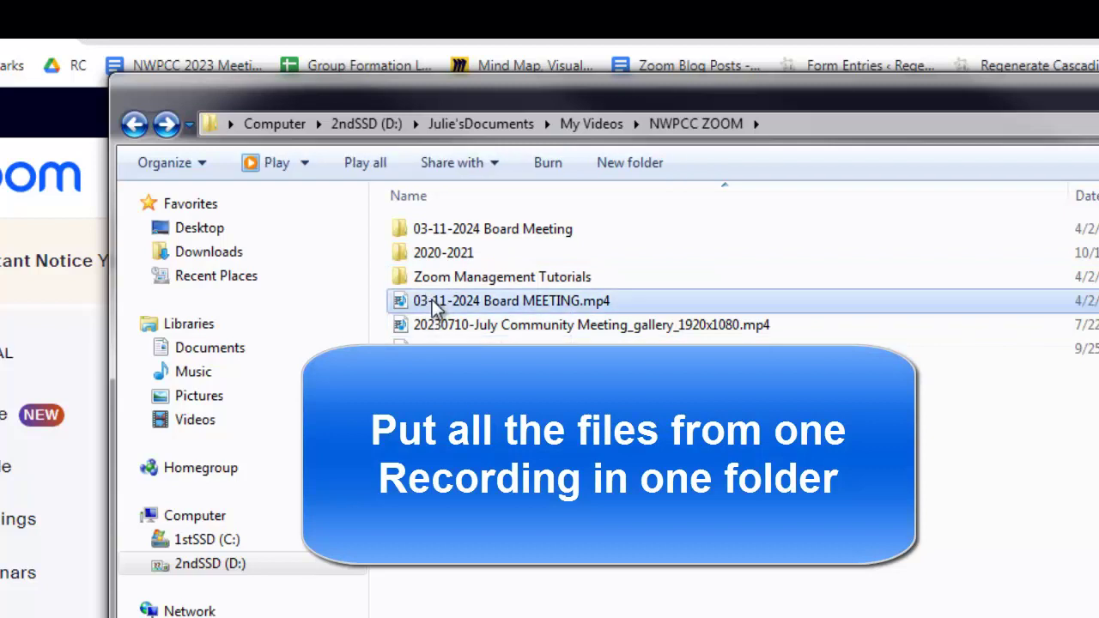
pyautogui.moveTo(436, 309); pyautogui.dragTo(454, 234)
# Confirm the MP4 sits inside the 03-11-2024 Board Meeting folder, then return to the Zoom page.
pyautogui.doubleClick(454, 234)
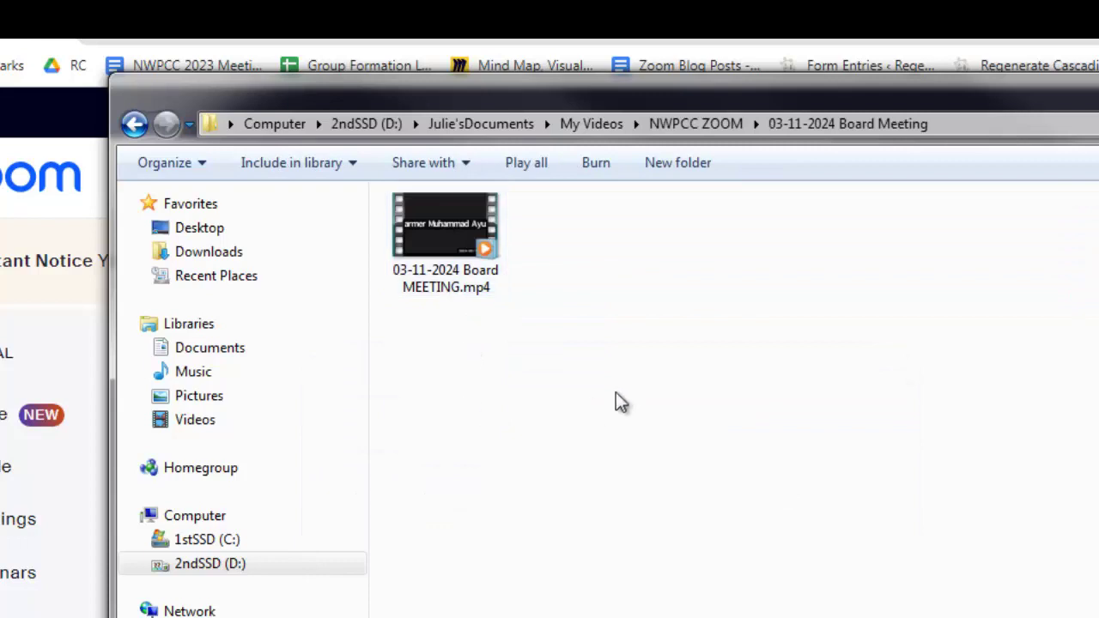
pyautogui.click(721, 127)
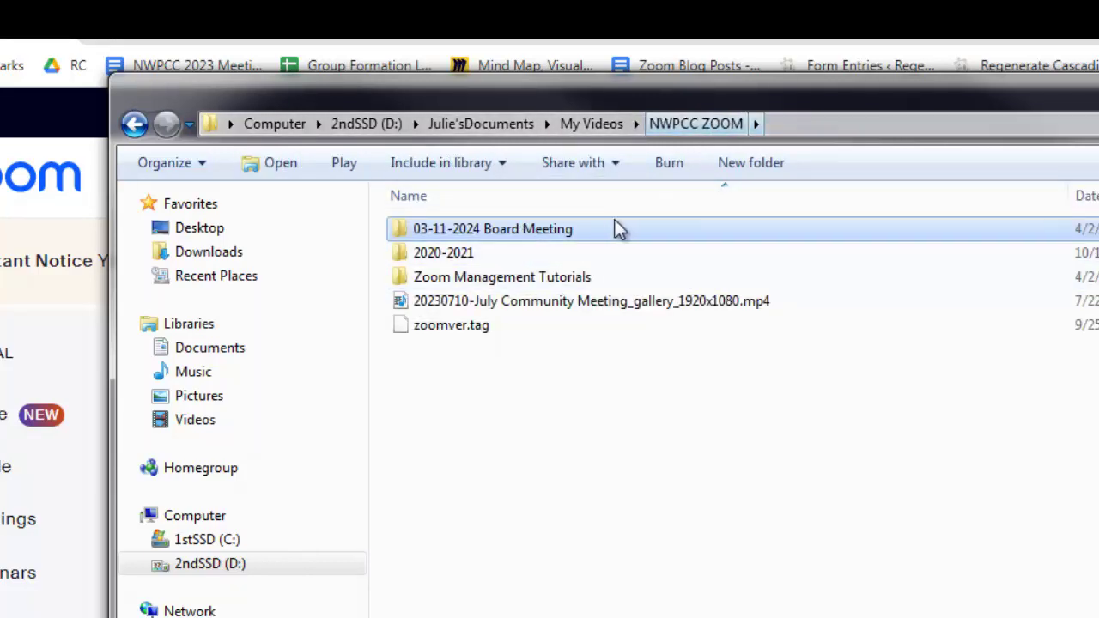
pyautogui.moveTo(817, 88); pyautogui.dragTo(819, 110)
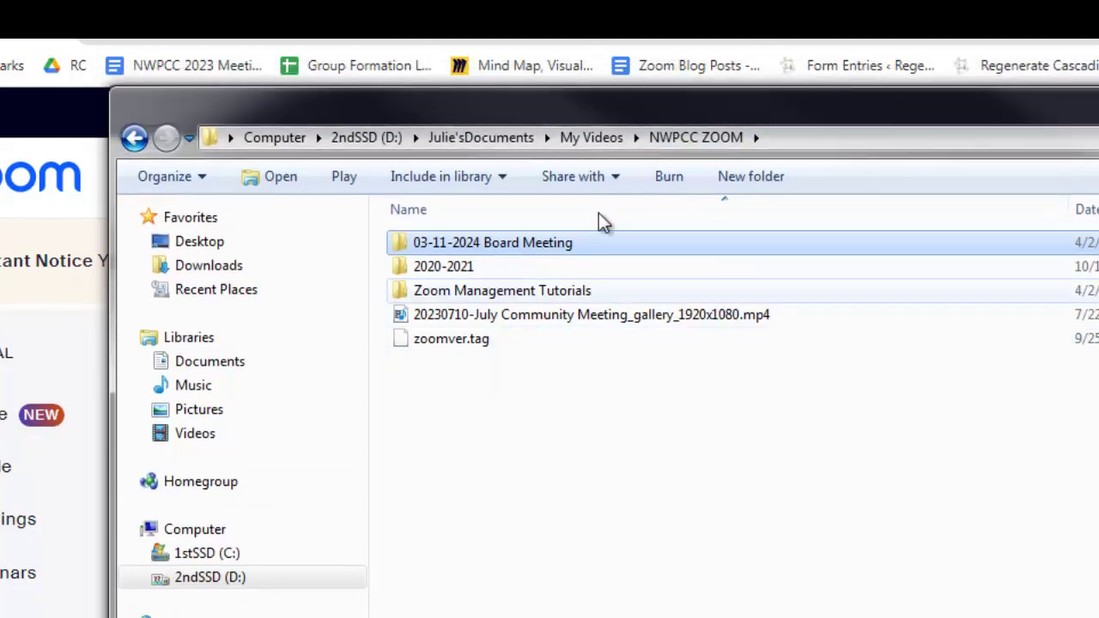
pyautogui.doubleClick(501, 245)
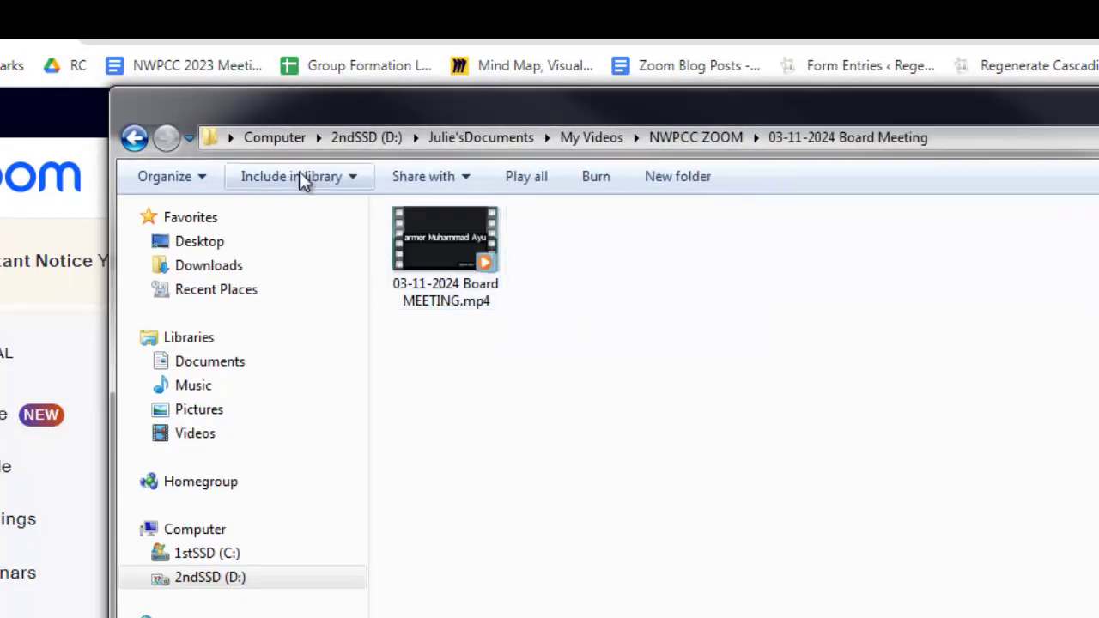
pyautogui.hotkey('alt', 'Tab')
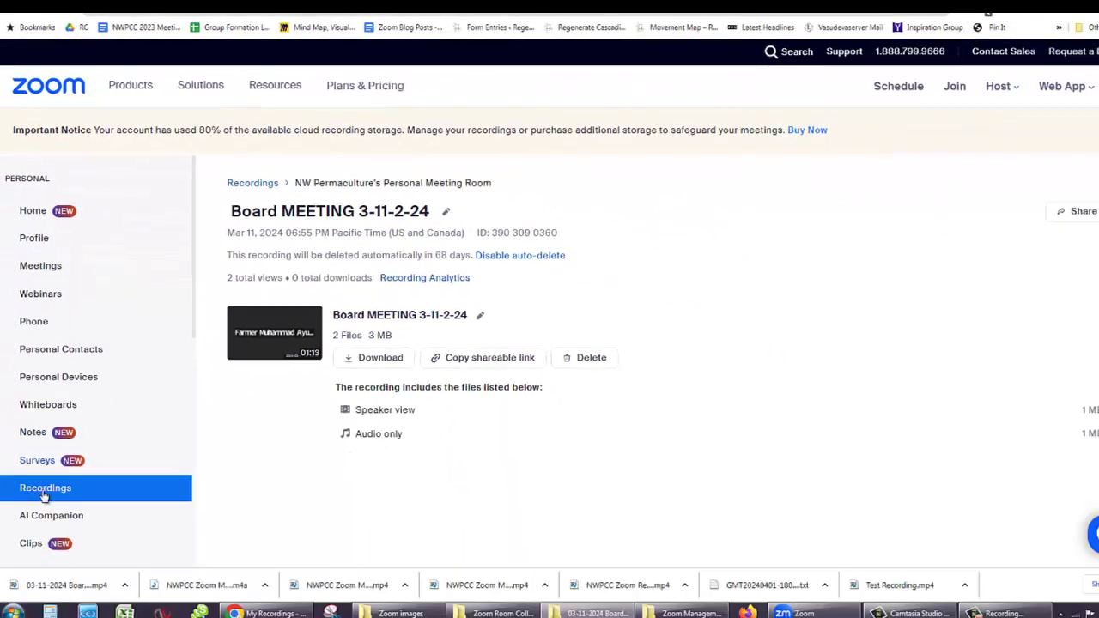
# Open the Apr 1, 12:40 PM recording's details from Cloud Recordings, then go back to the list.
pyautogui.click(42, 479)
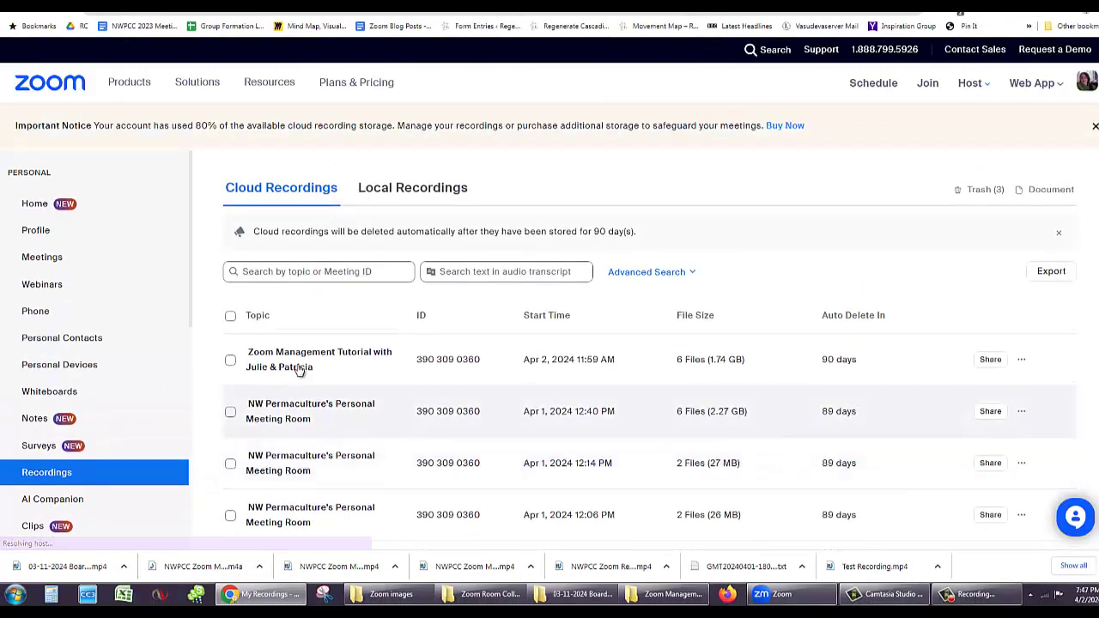
pyautogui.scroll(-2, 369, 505)
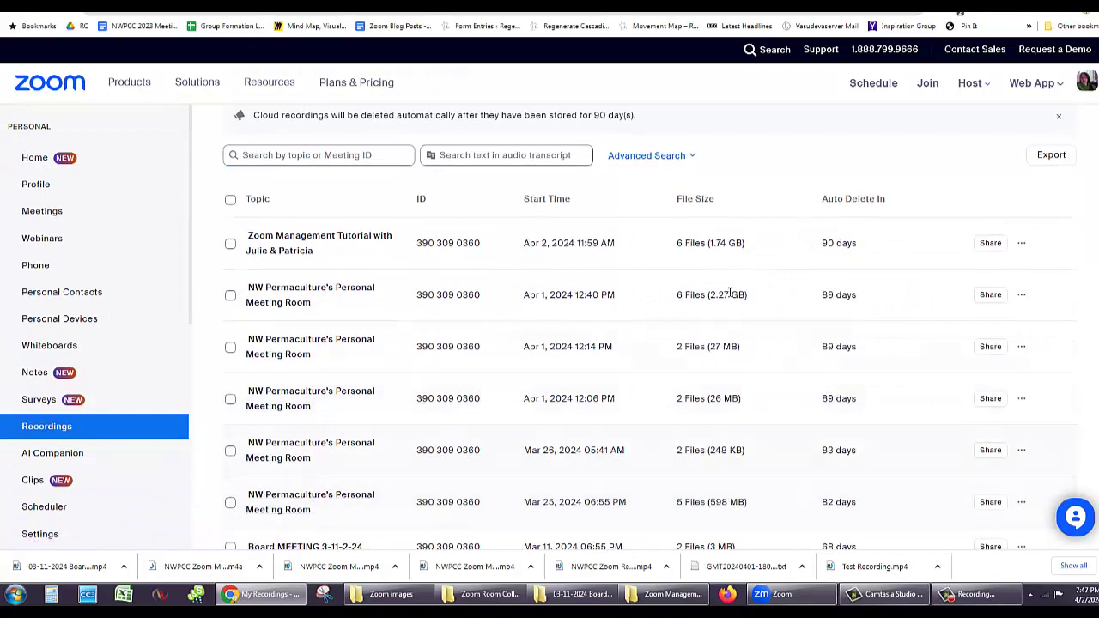
pyautogui.click(295, 294)
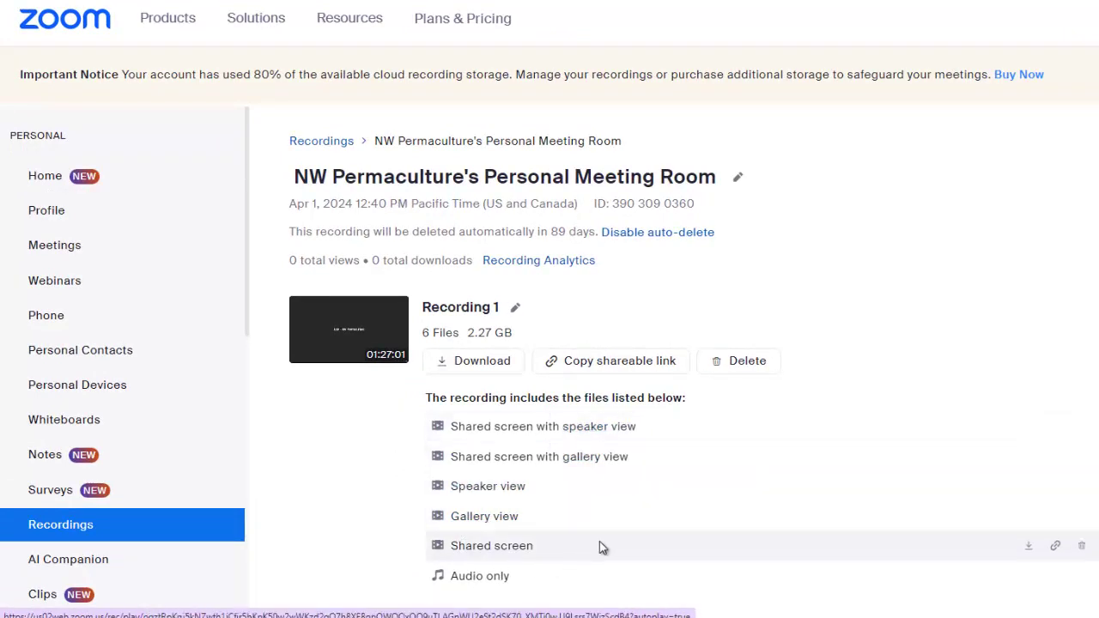
pyautogui.scroll(-2, 602, 545)
pyautogui.scroll(2, 601, 547)
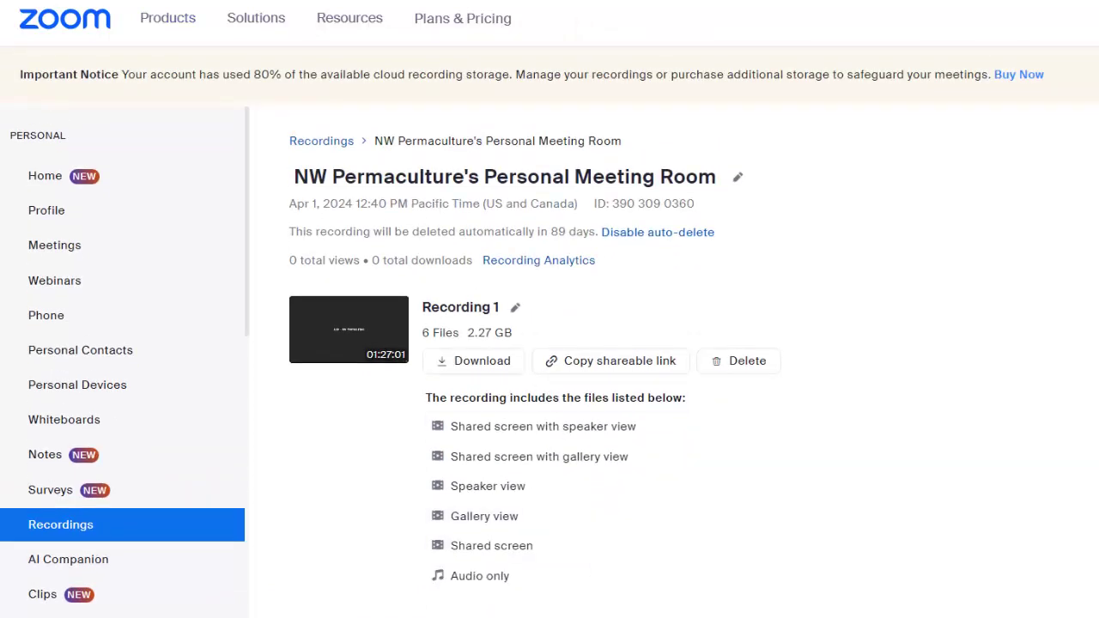
pyautogui.hotkey('alt', 'Left')
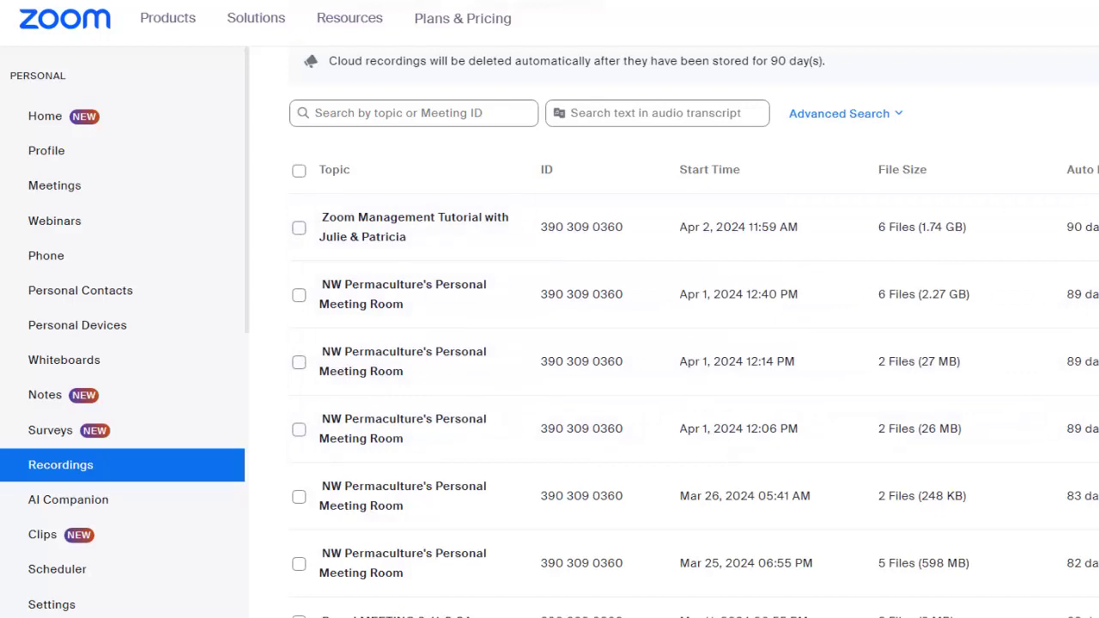
# Open the Mar 25, 2024 recording and start downloading its chat file.
pyautogui.scroll(-2, 633, 484)
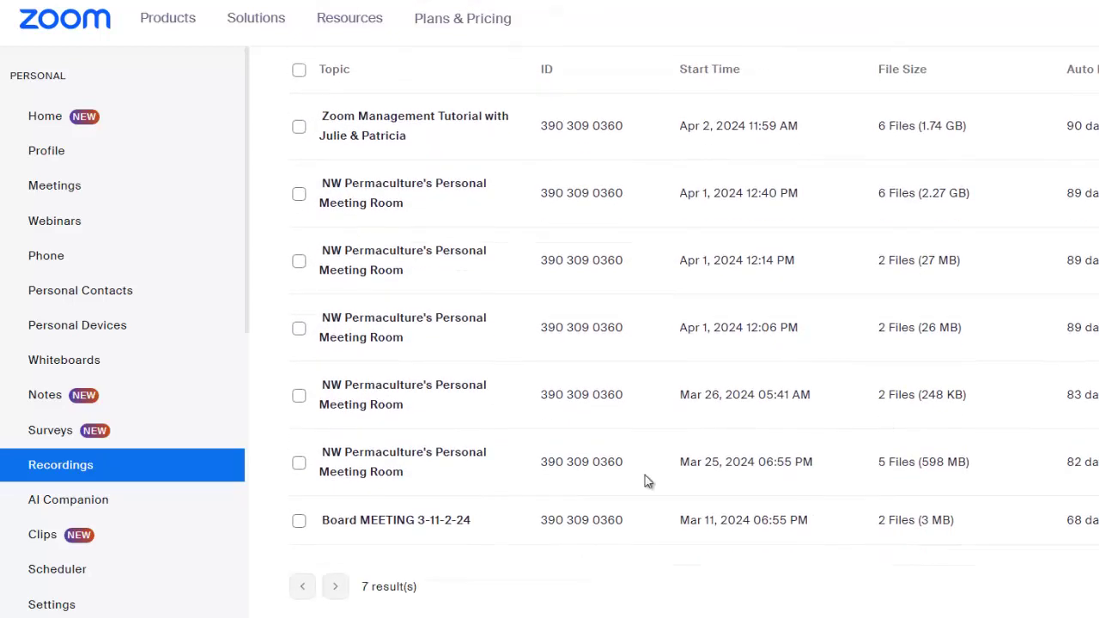
pyautogui.click(373, 462)
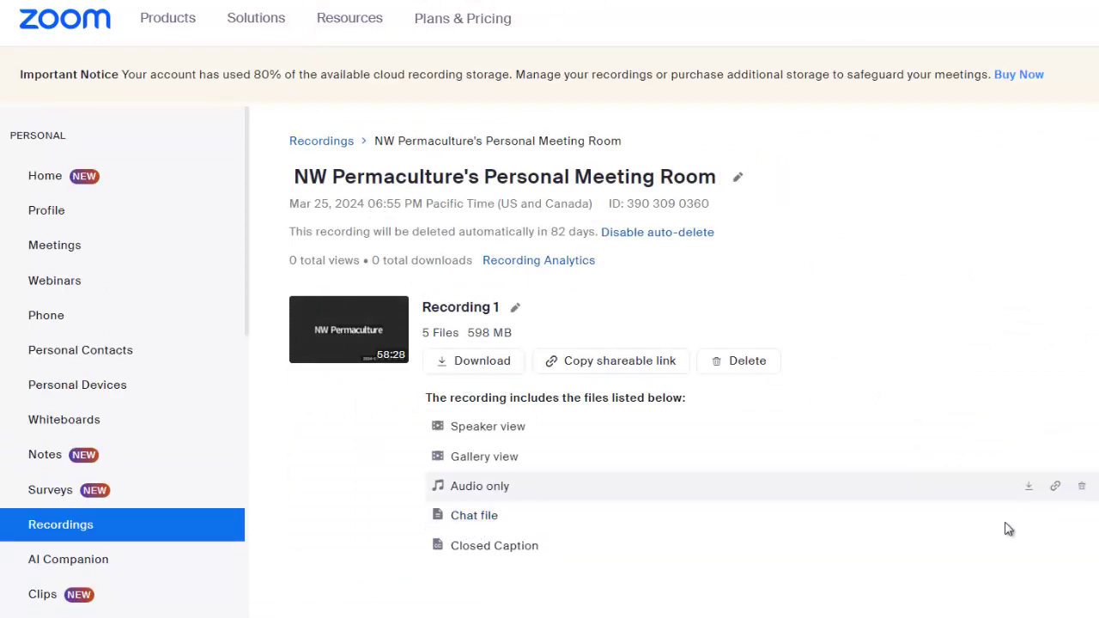
pyautogui.click(479, 519)
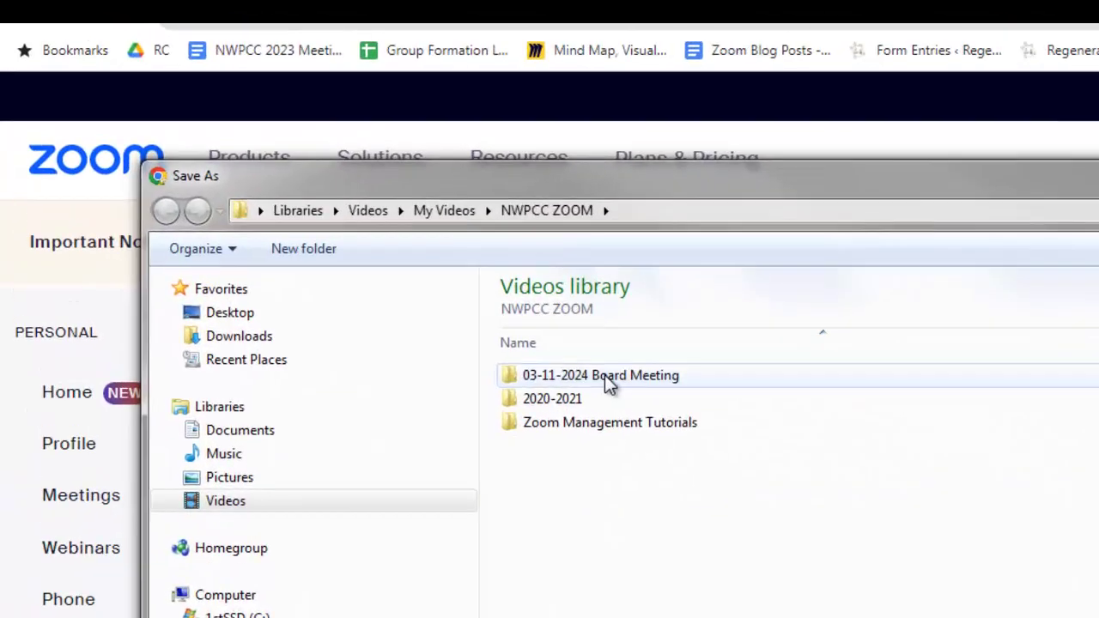
# Save the chat file as Chat.txt into the 03-11-2024 Board Meeting folder.
pyautogui.doubleClick(514, 316)
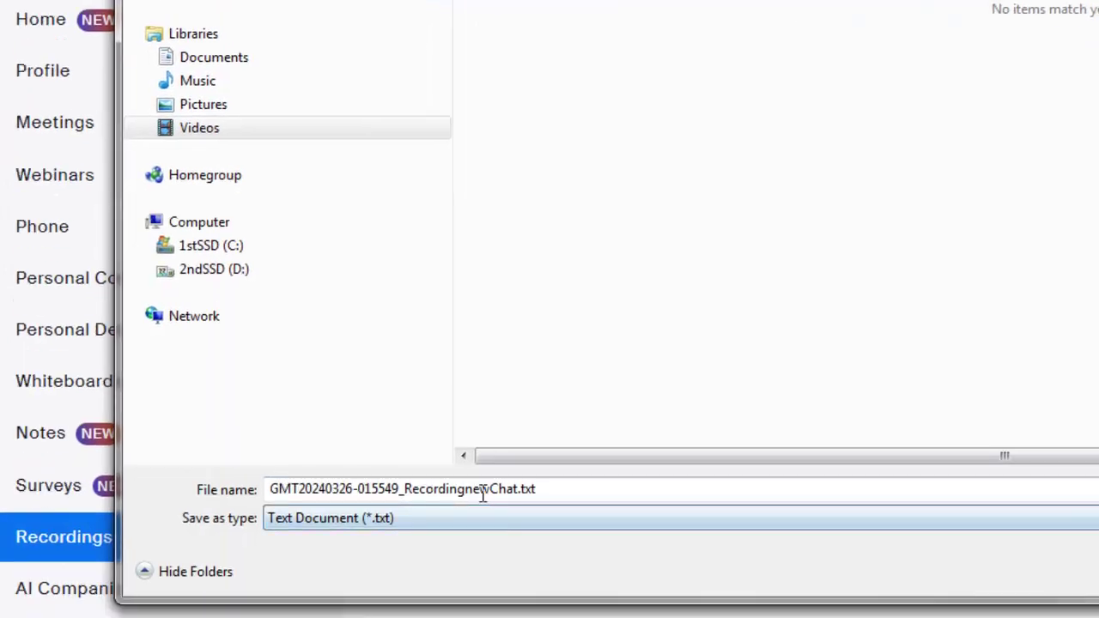
pyautogui.moveTo(490, 497); pyautogui.dragTo(261, 489)
pyautogui.press('BackSpace')
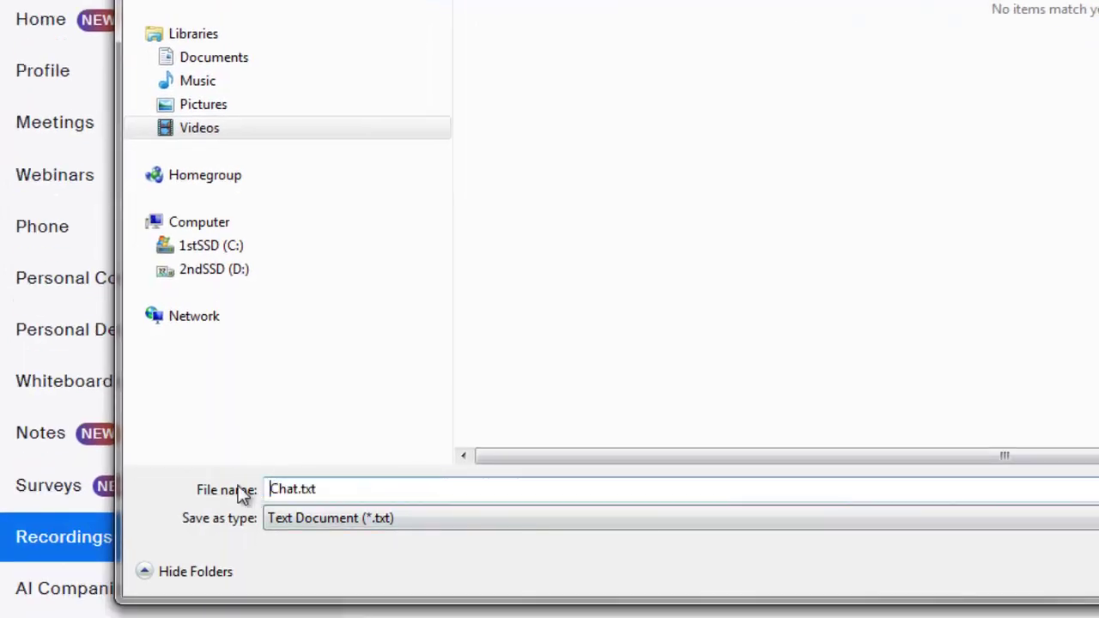
pyautogui.press('Return')
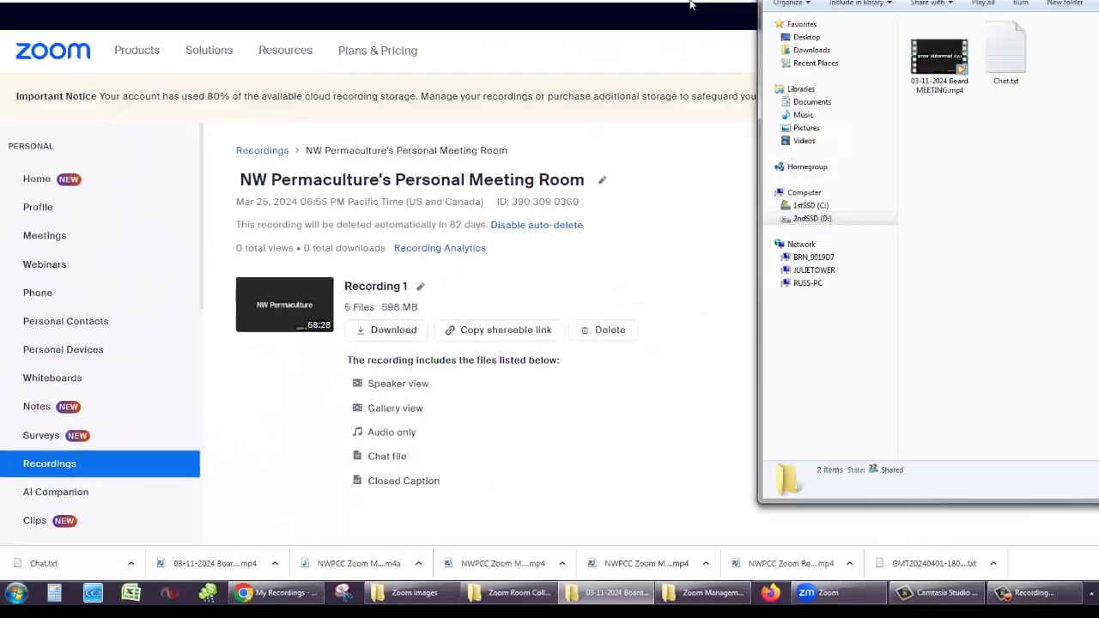
# Reopen the 03-11-2024 Board Meeting folder in Explorer to verify Chat.txt sits beside the MP4.
pyautogui.moveTo(902, 10); pyautogui.dragTo(306, 62)
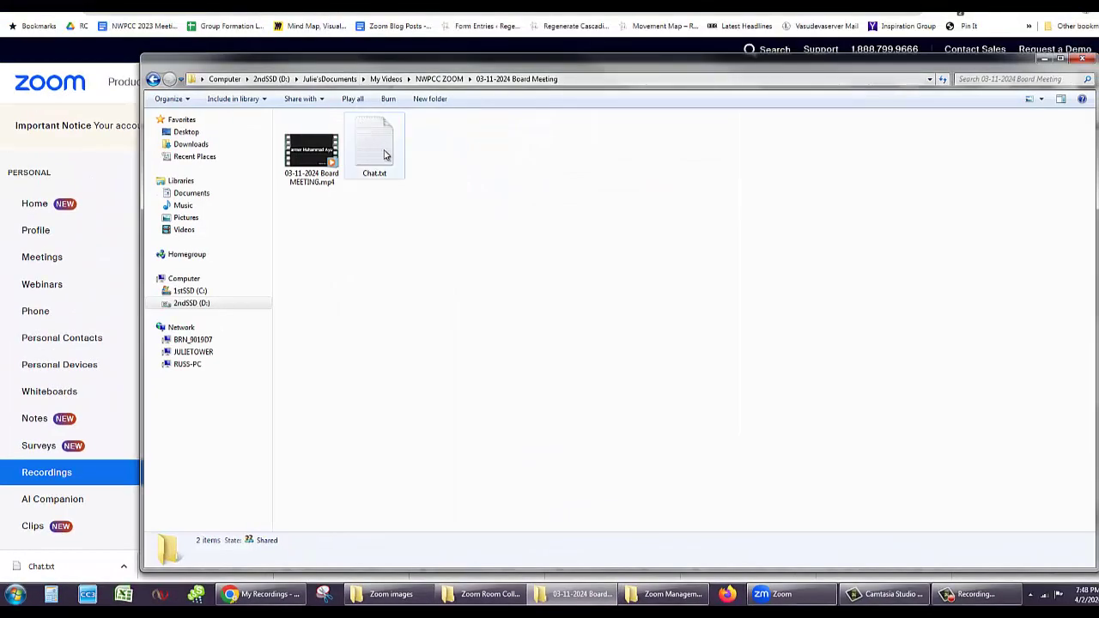
pyautogui.click(439, 78)
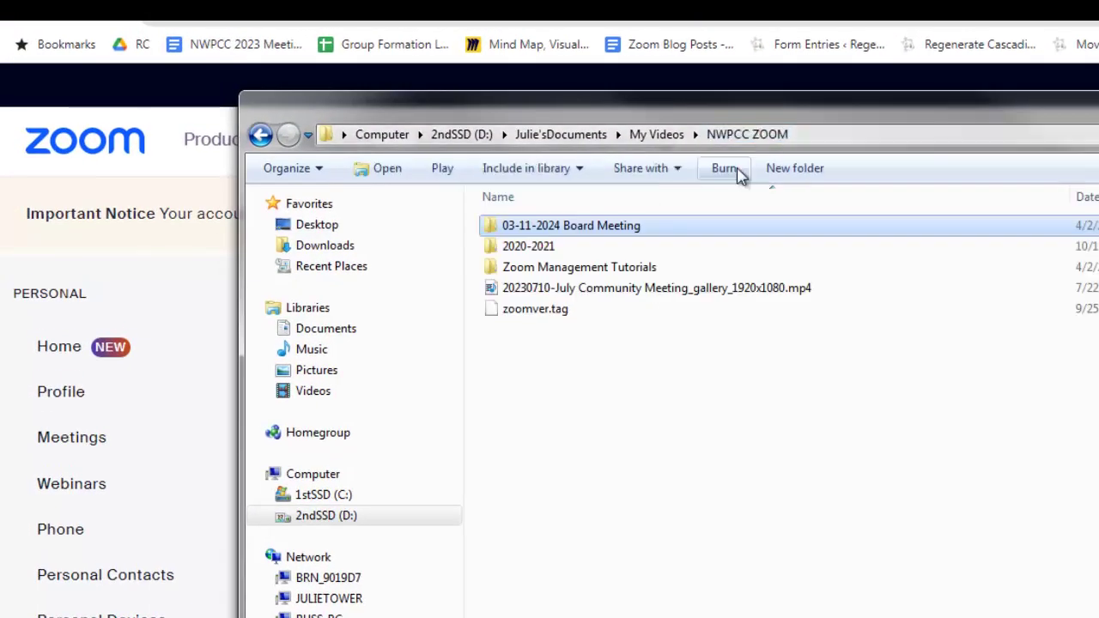
pyautogui.doubleClick(586, 229)
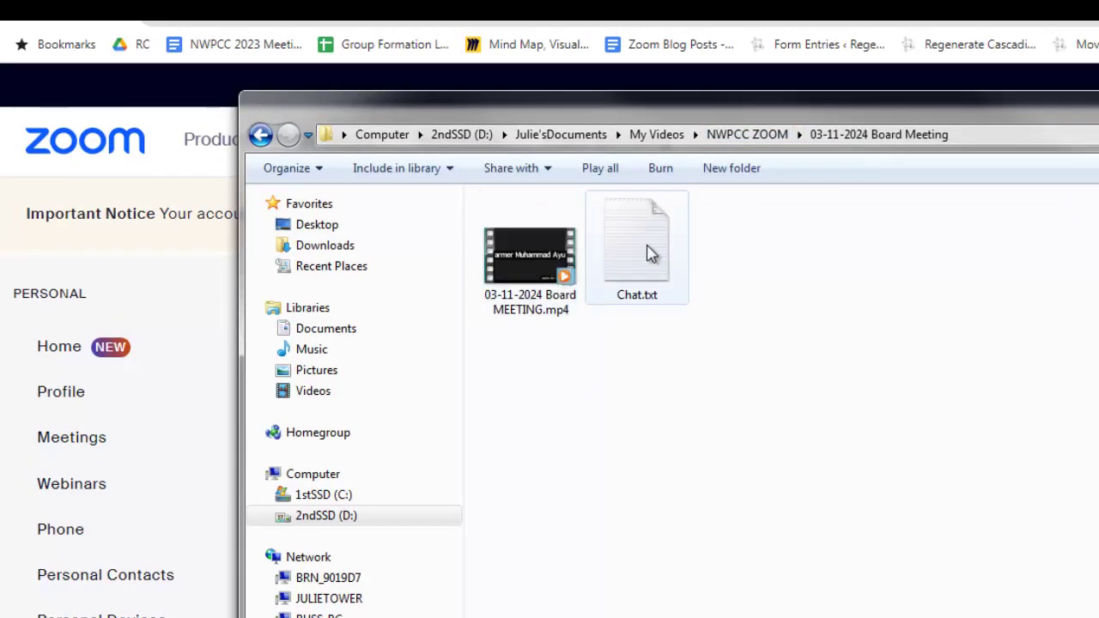
pyautogui.moveTo(686, 127); pyautogui.dragTo(1098, 127)
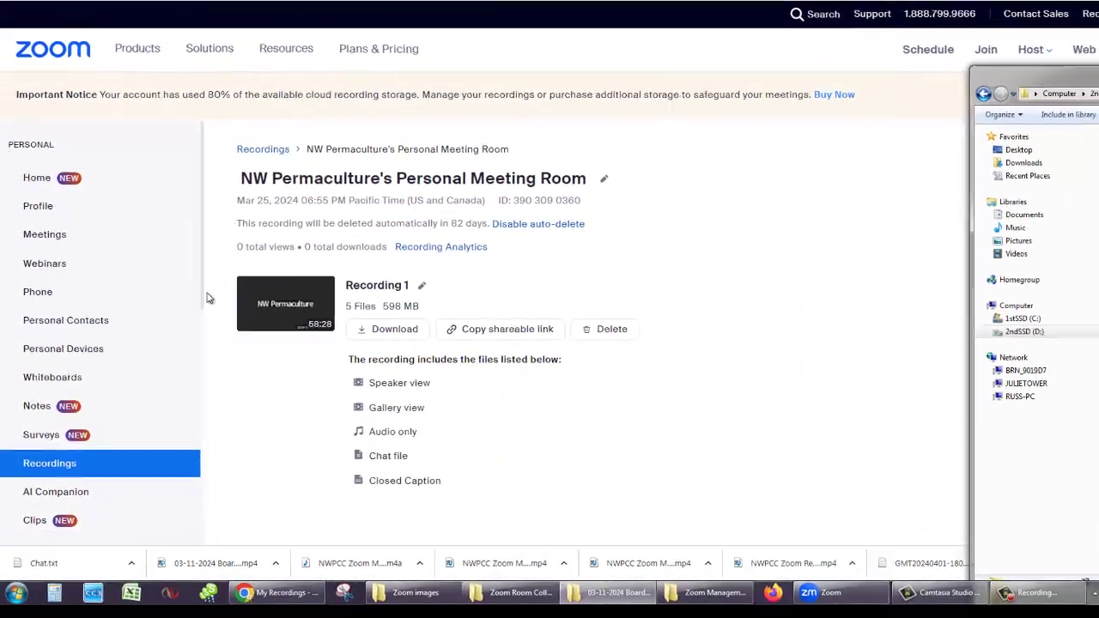
# Open the AI Companion meeting summaries and pick the Mar 11, 2024 meeting's summary.
pyautogui.click(67, 496)
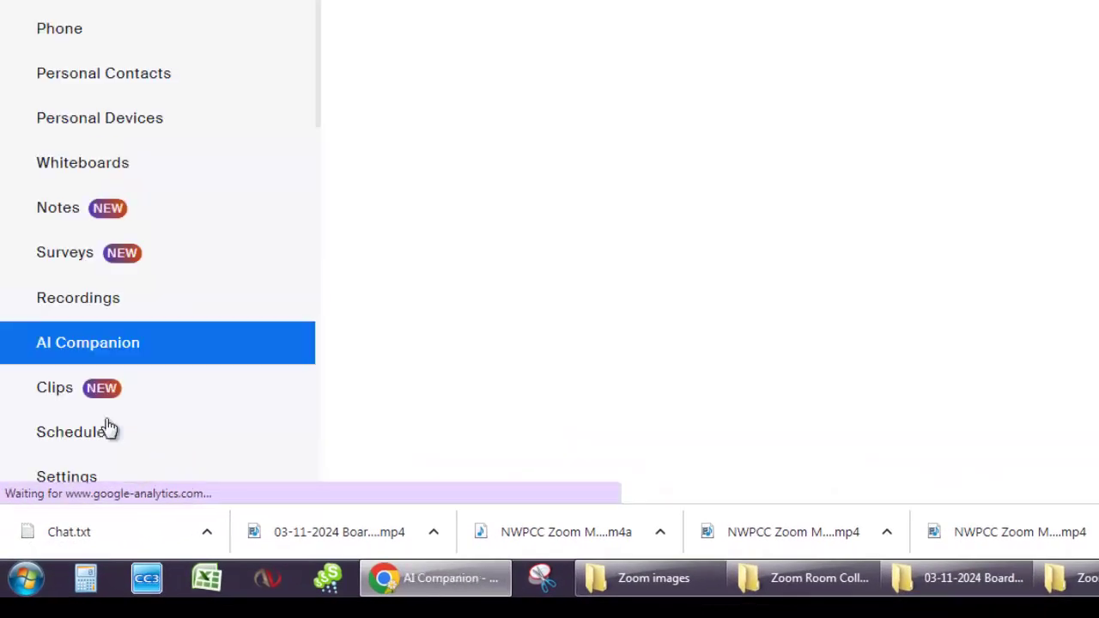
pyautogui.scroll(2, 109, 430)
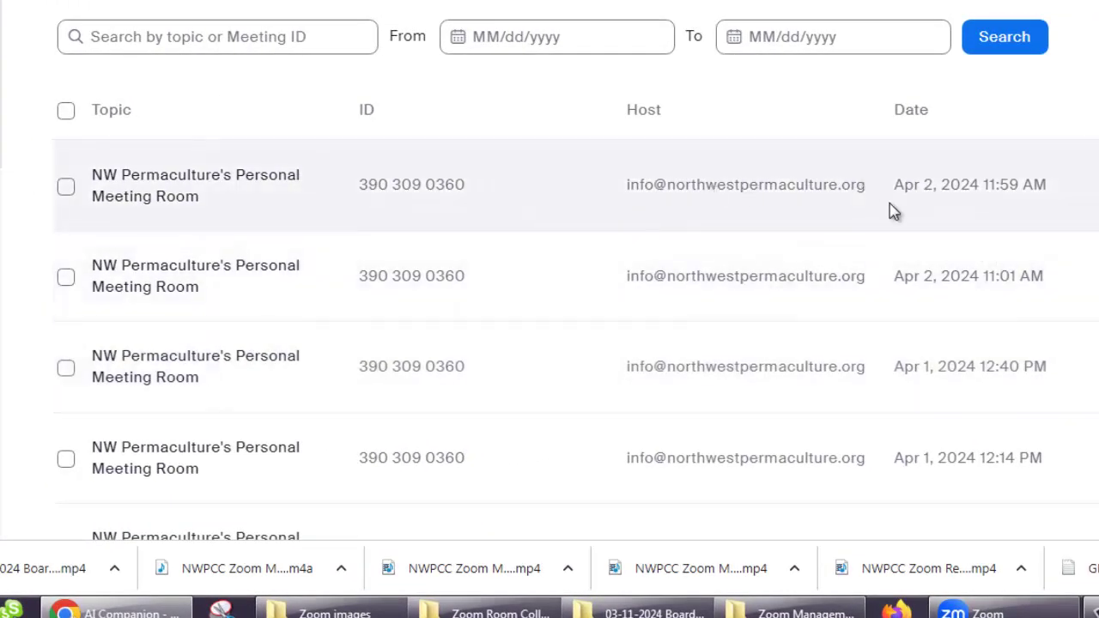
pyautogui.scroll(-3, 960, 365)
pyautogui.scroll(-5, 962, 367)
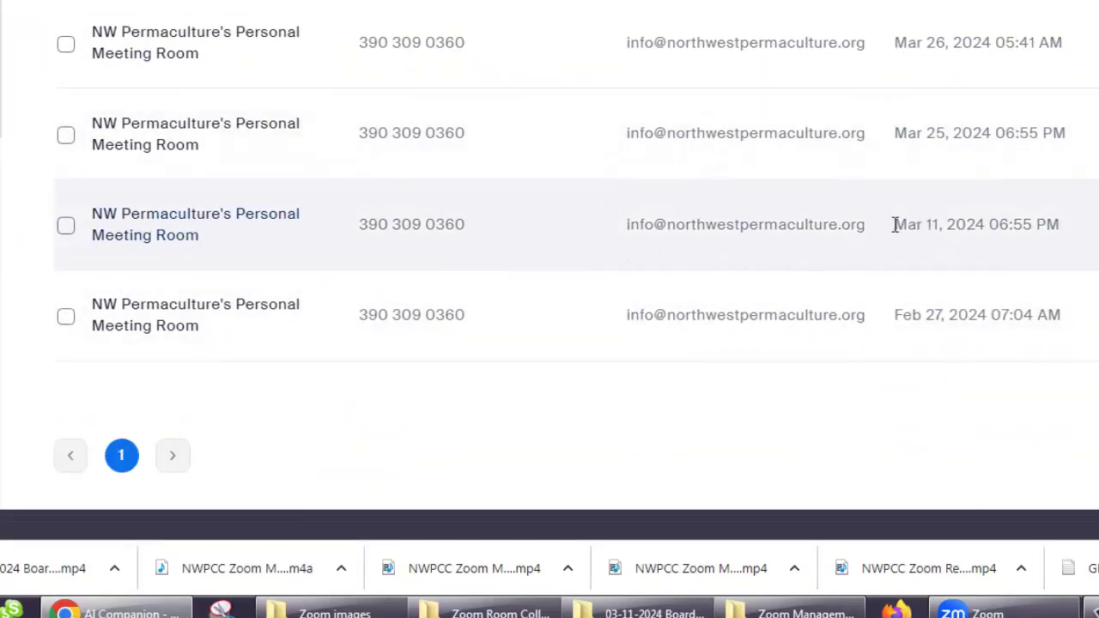
pyautogui.moveTo(896, 224); pyautogui.dragTo(955, 224)
pyautogui.click(203, 231)
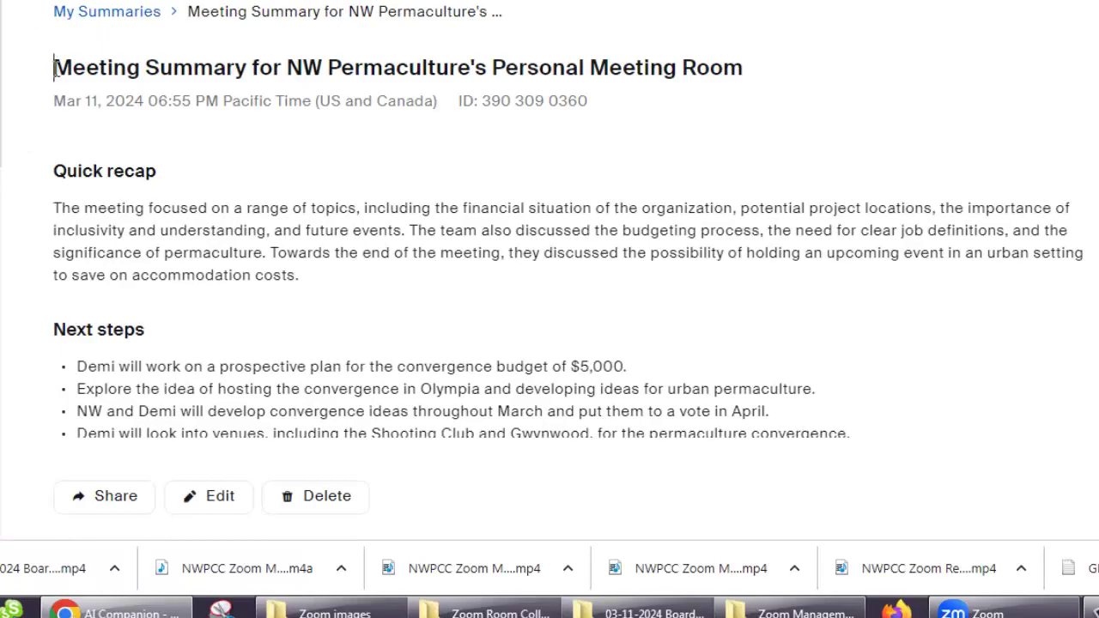
# Select the entire Mar 11 meeting summary text.
pyautogui.moveTo(55, 68); pyautogui.dragTo(604, 54)
pyautogui.click(603, 54)
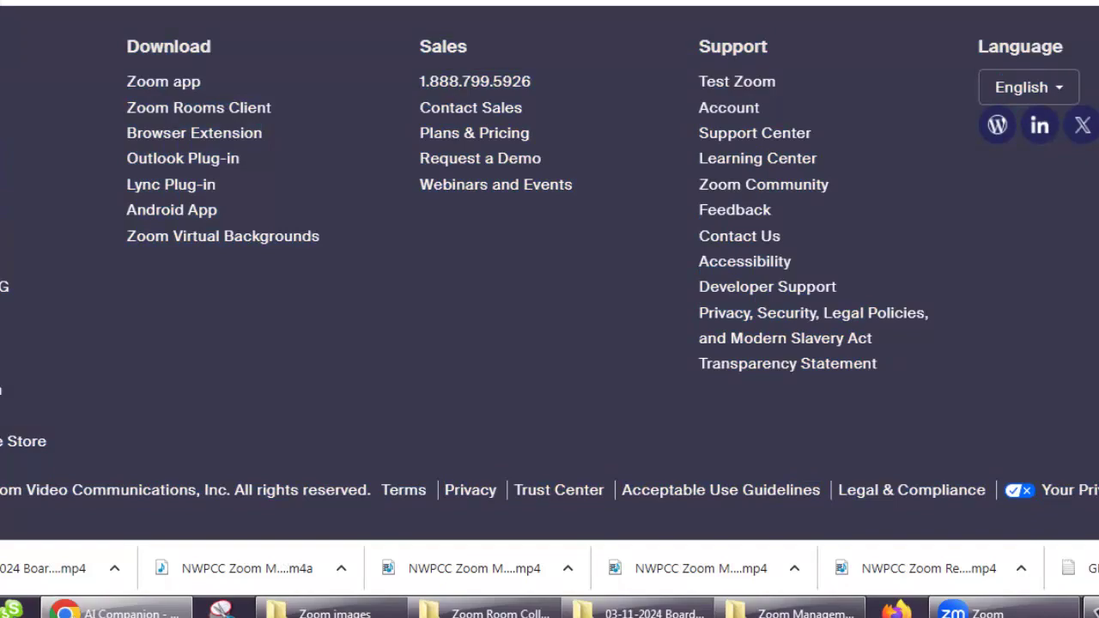
pyautogui.rightClick(729, 48)
pyautogui.press('Escape')
pyautogui.scroll(12, 550, 275)
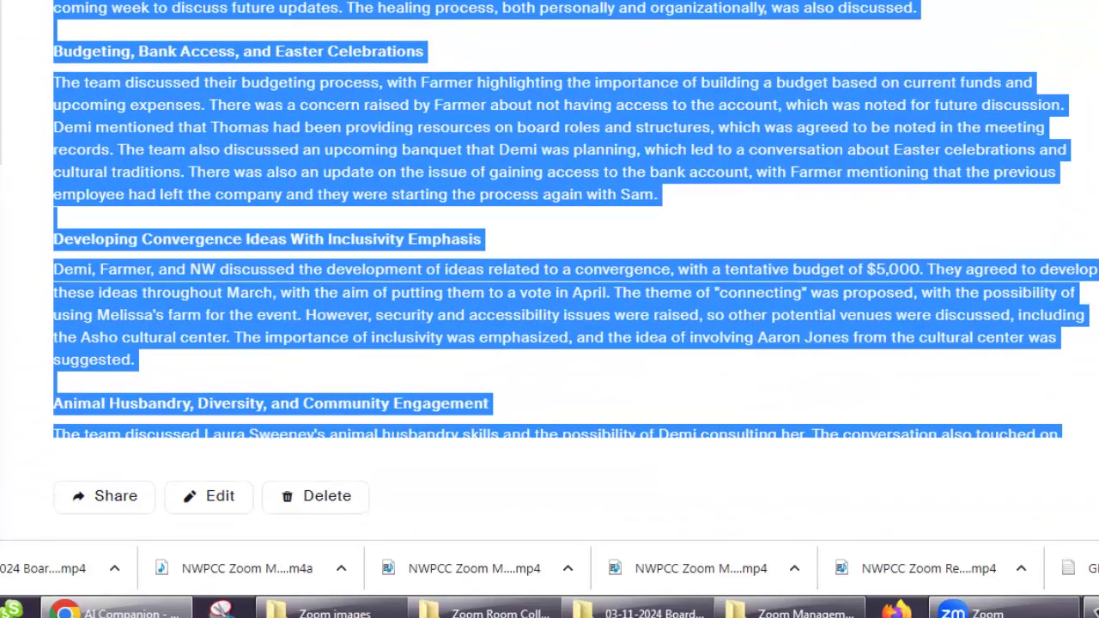
pyautogui.scroll(15, 449, 8)
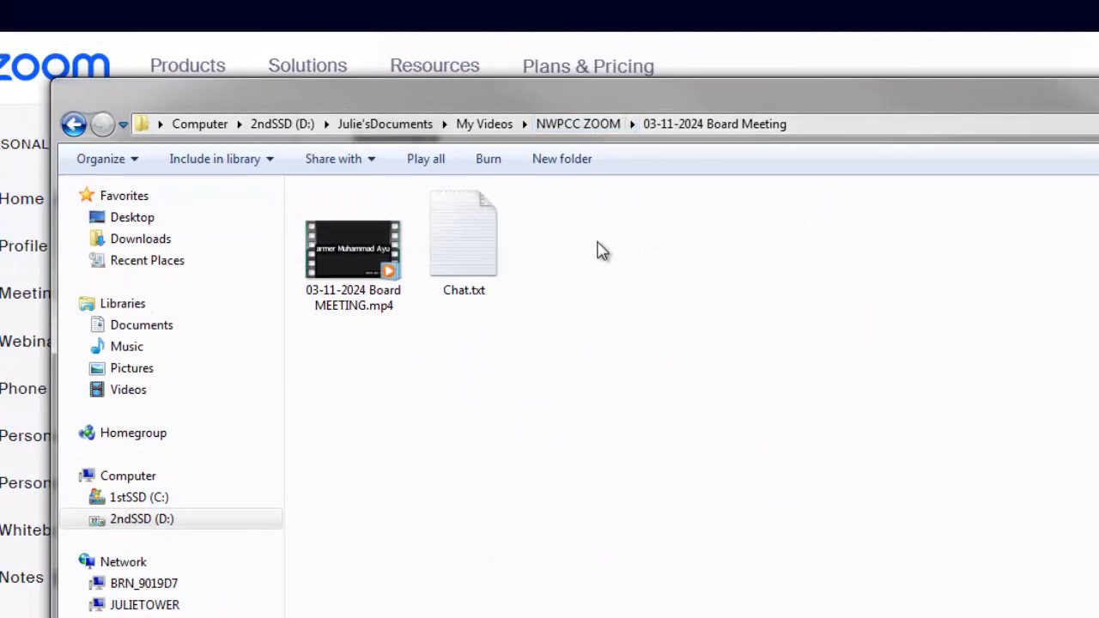
# Create a new text document named AI.txt in the 03-11-2024 Board Meeting folder.
pyautogui.rightClick(600, 251)
pyautogui.moveTo(650, 494)
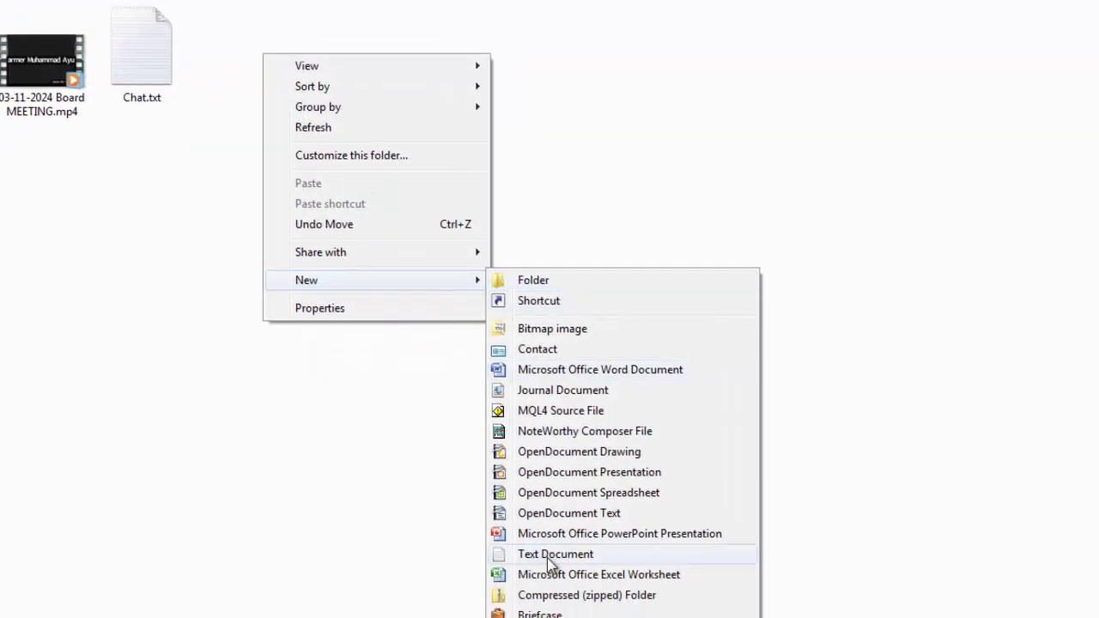
pyautogui.click(550, 554)
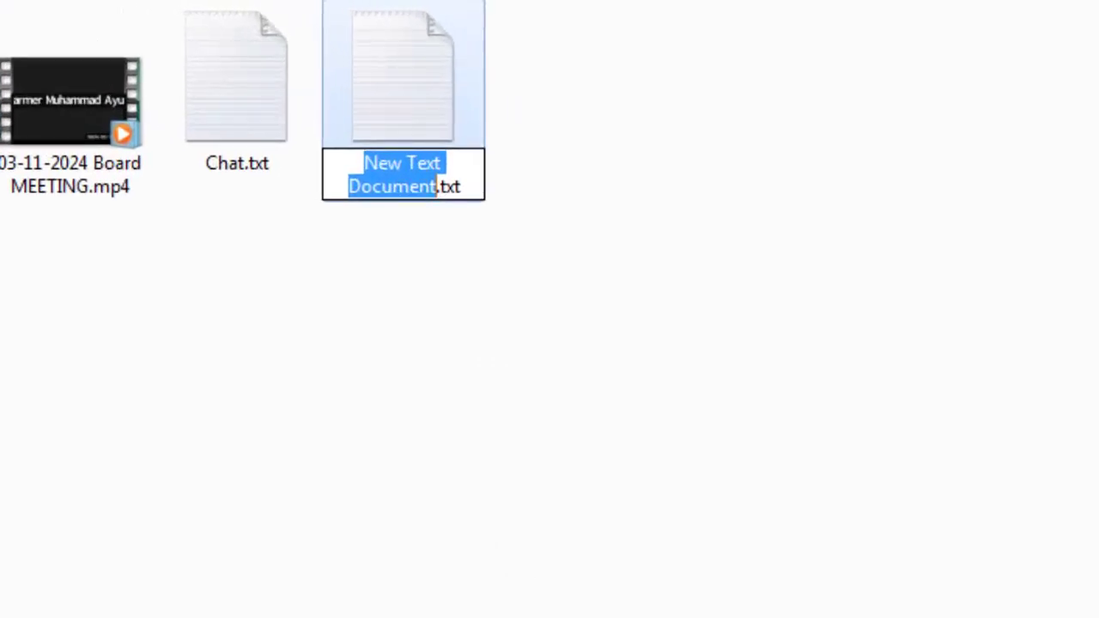
pyautogui.write('Al')
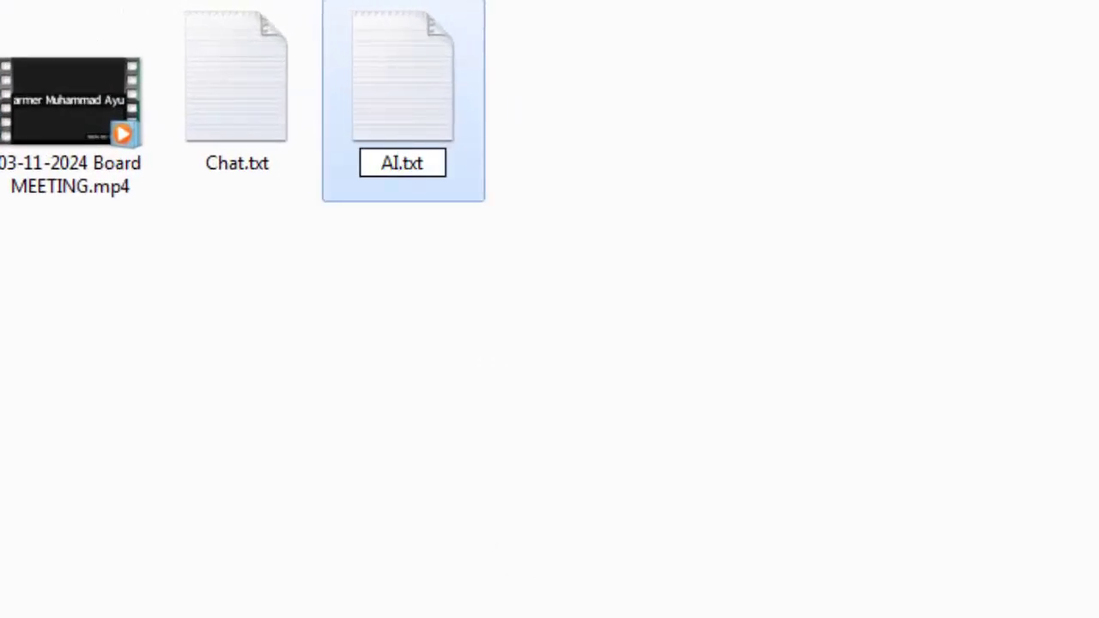
pyautogui.press('Return')
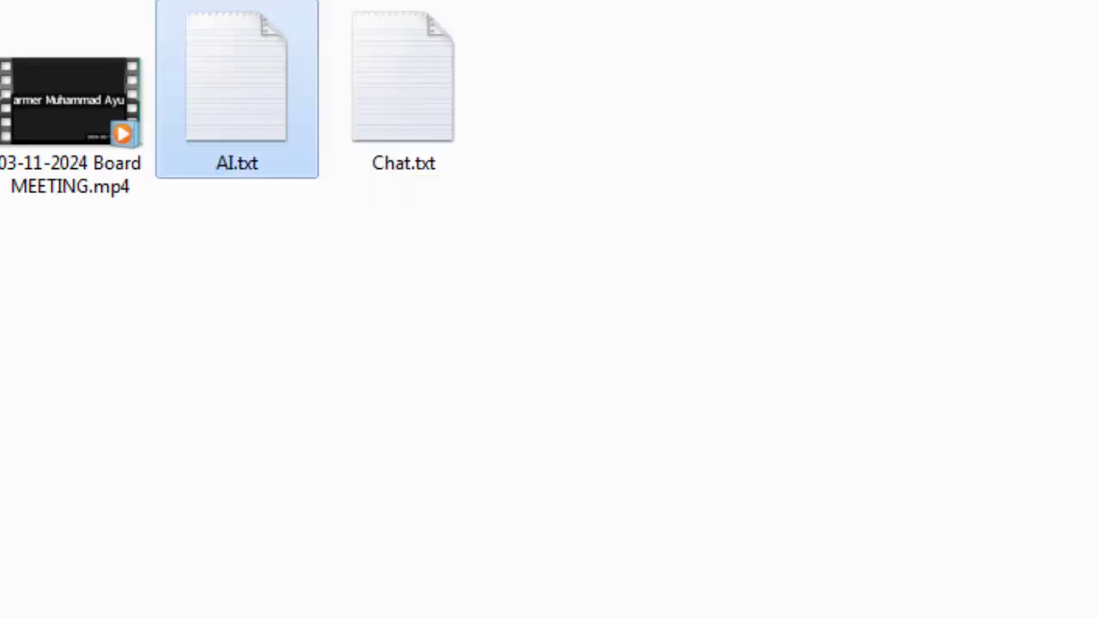
# Paste the AI meeting summary into AI.txt and save it when closing Notepad.
pyautogui.doubleClick(257, 83)
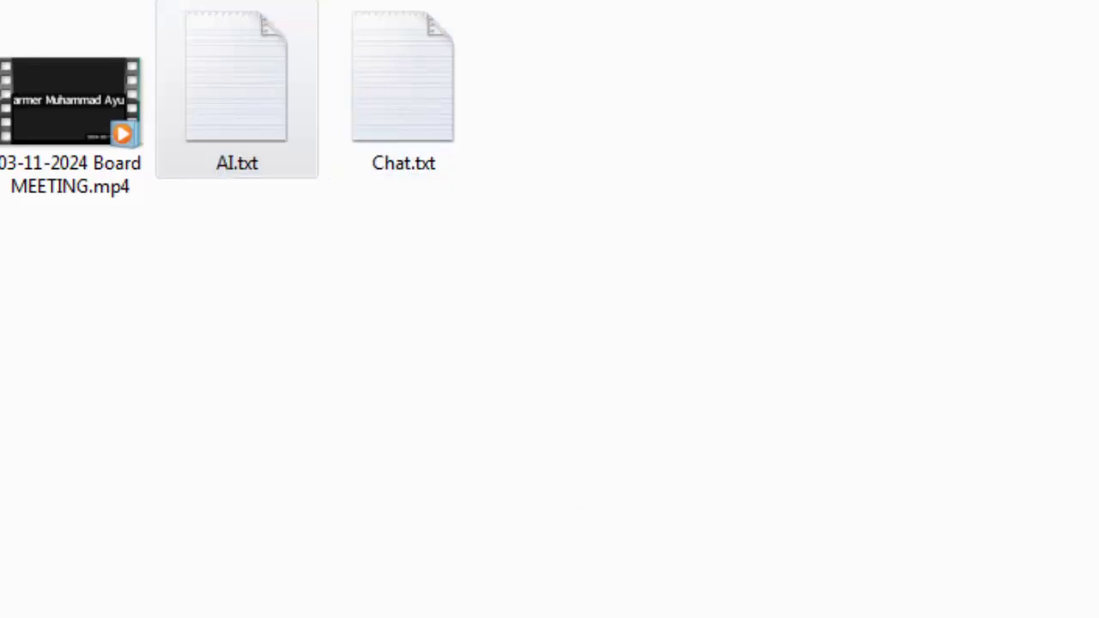
pyautogui.rightClick(583, 153)
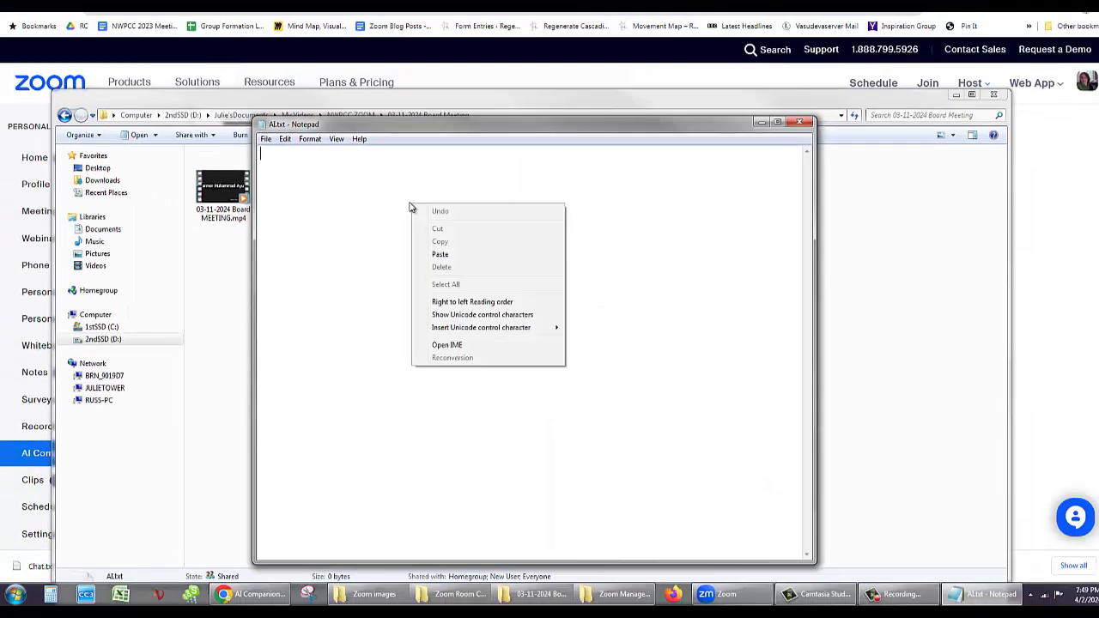
pyautogui.click(439, 255)
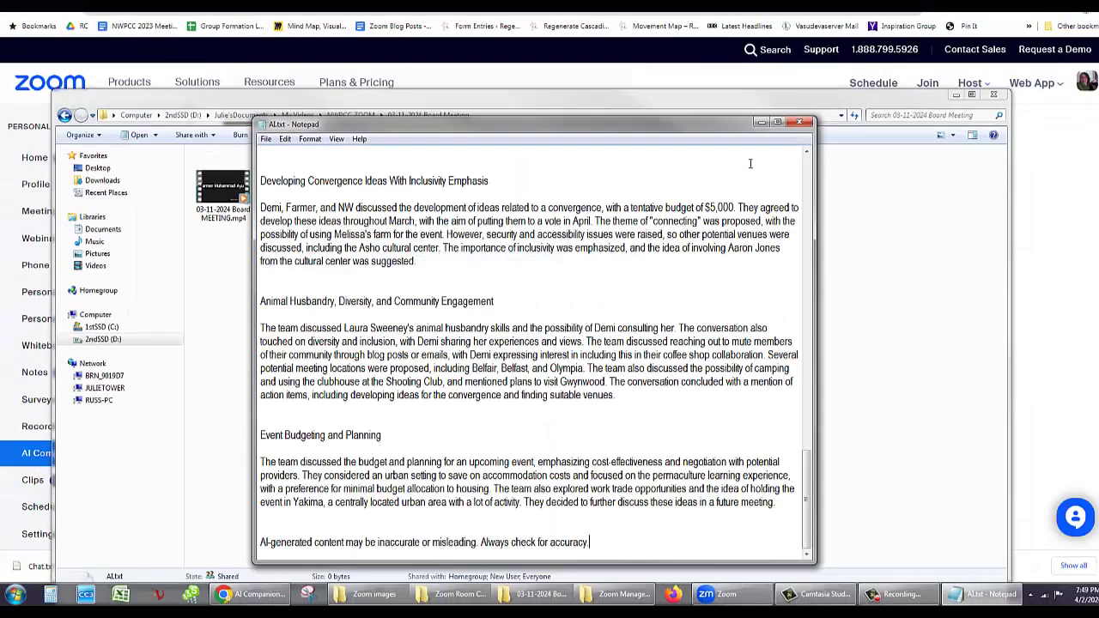
pyautogui.click(805, 125)
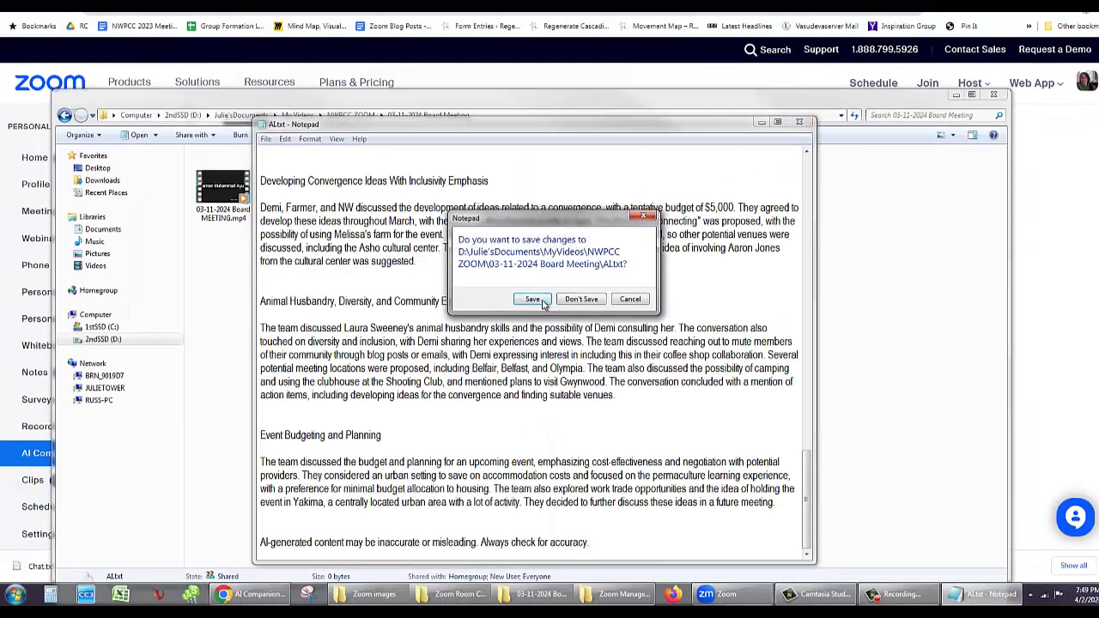
pyautogui.click(533, 299)
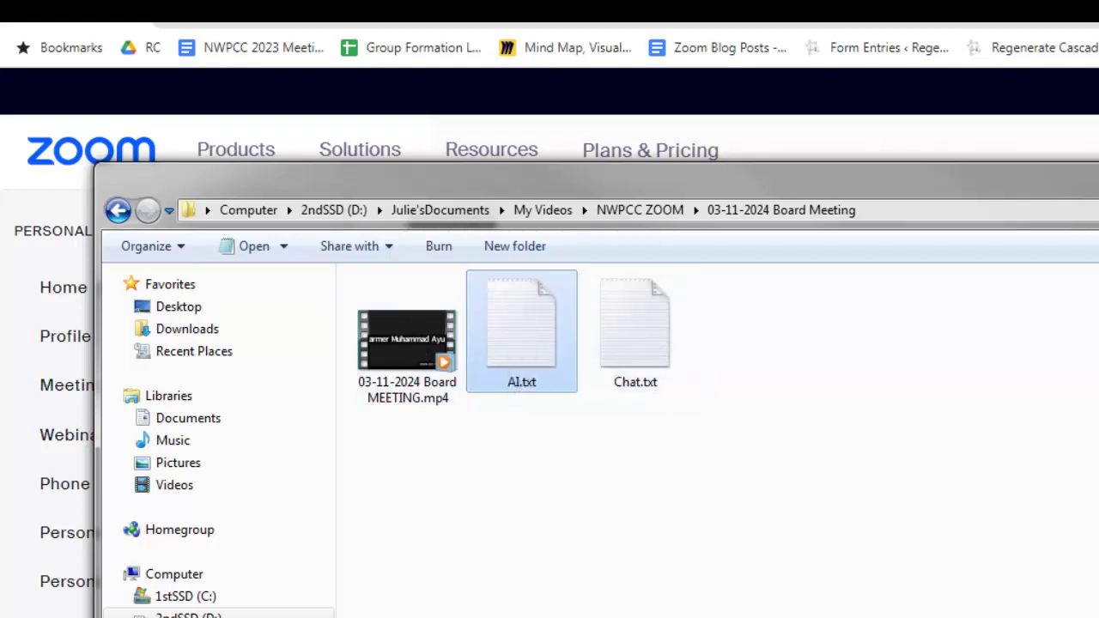
# Bring up the Zoom Management doc, read Parts 3 and 4, then return to the Three Steps overview.
pyautogui.moveTo(909, 181); pyautogui.dragTo(1098, 183)
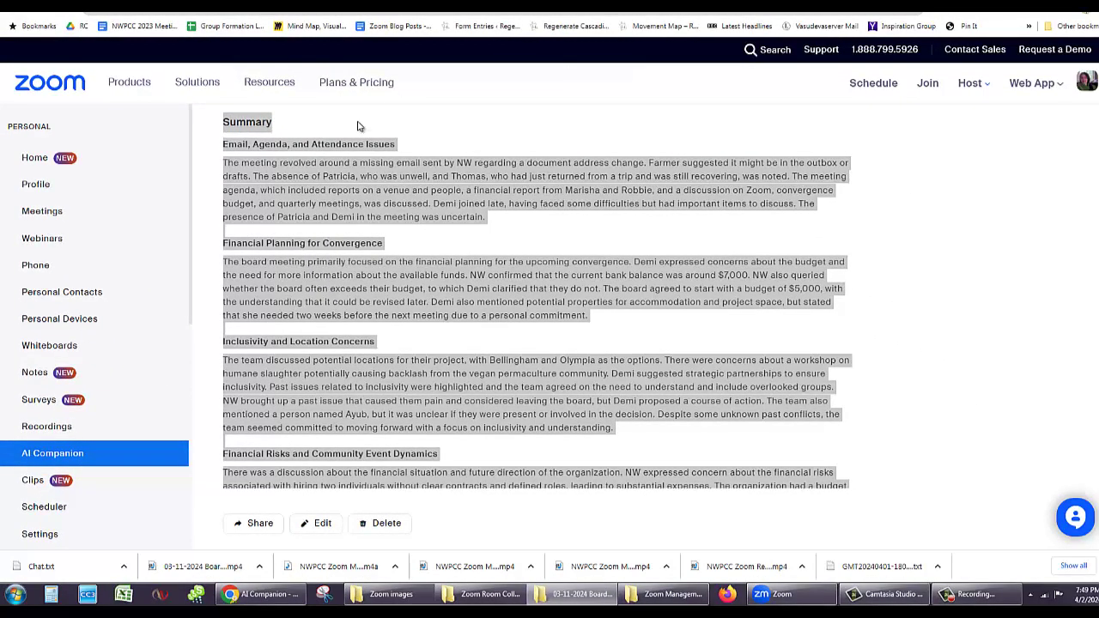
pyautogui.hotkey('ctrl', 'Tab')
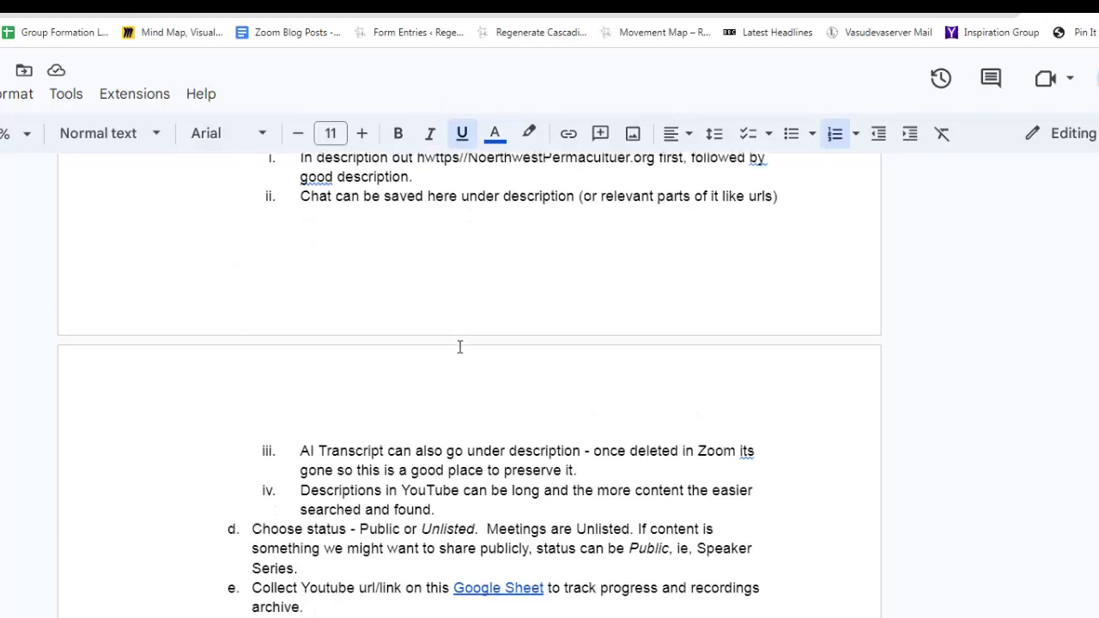
pyautogui.scroll(-3, 459, 346)
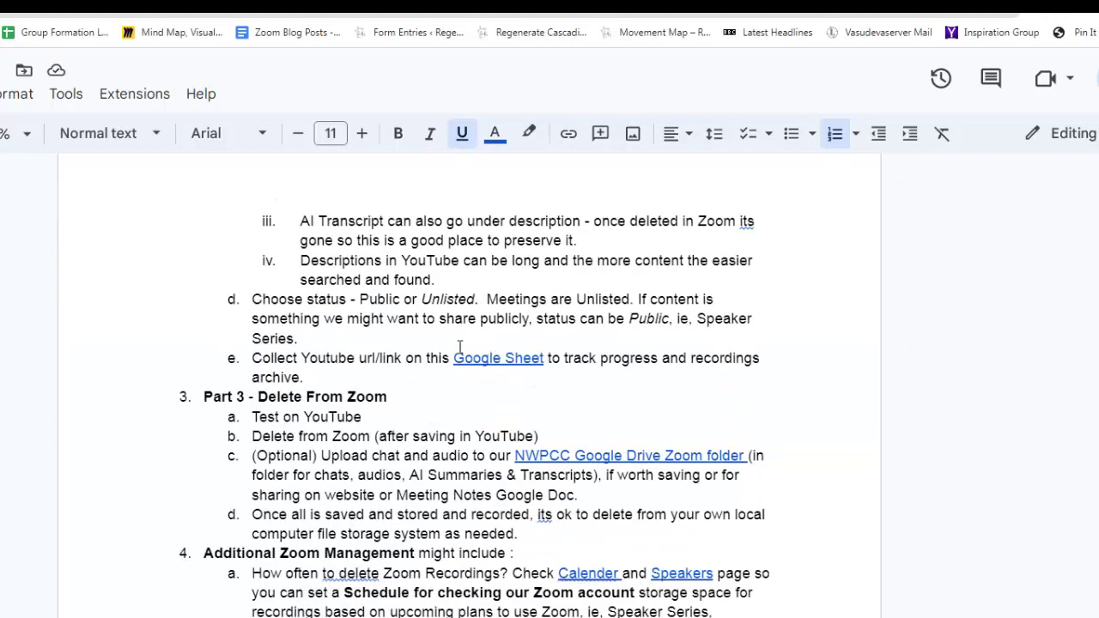
pyautogui.scroll(-2, 460, 346)
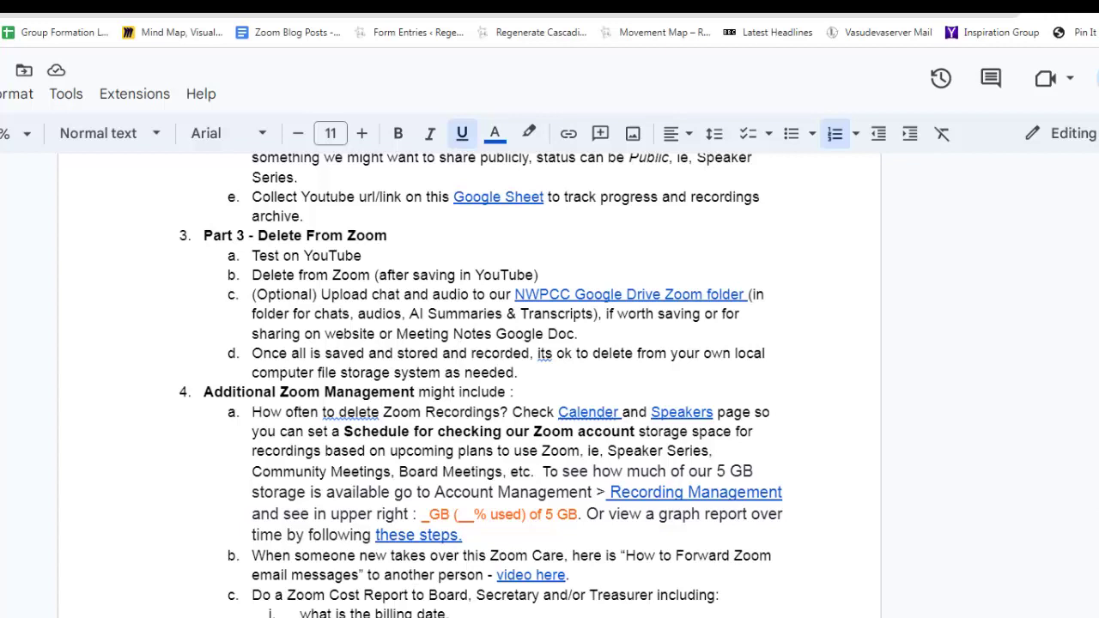
pyautogui.scroll(10, 721, 472)
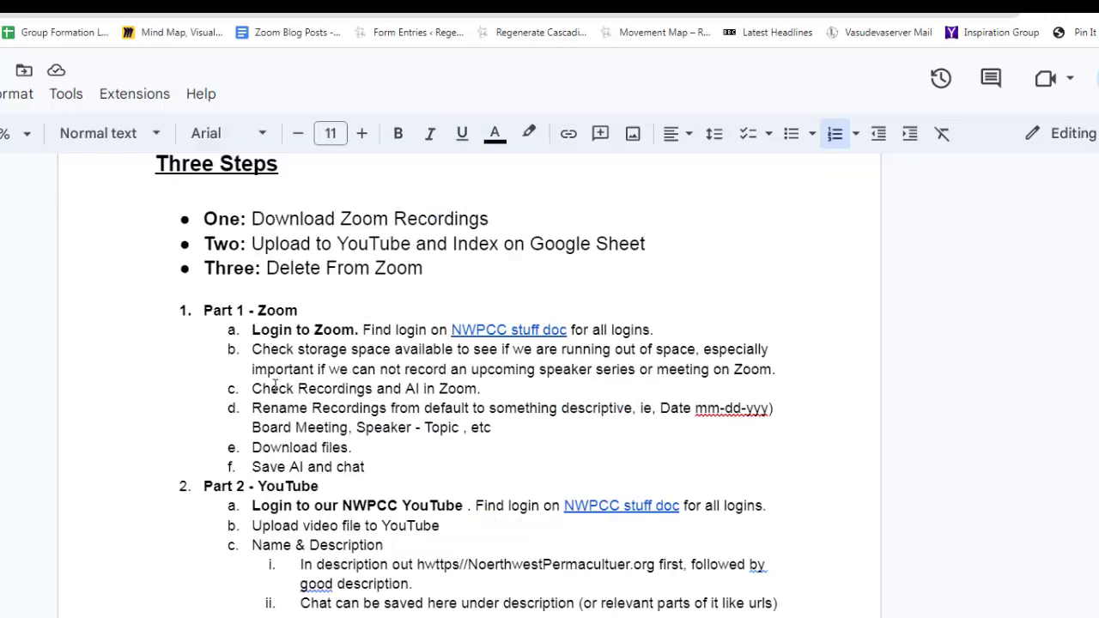
# Below Part 1 item b, paste the 5 GB storage paragraph and remove its list numbering.
pyautogui.click(770, 360)
pyautogui.press('Return')
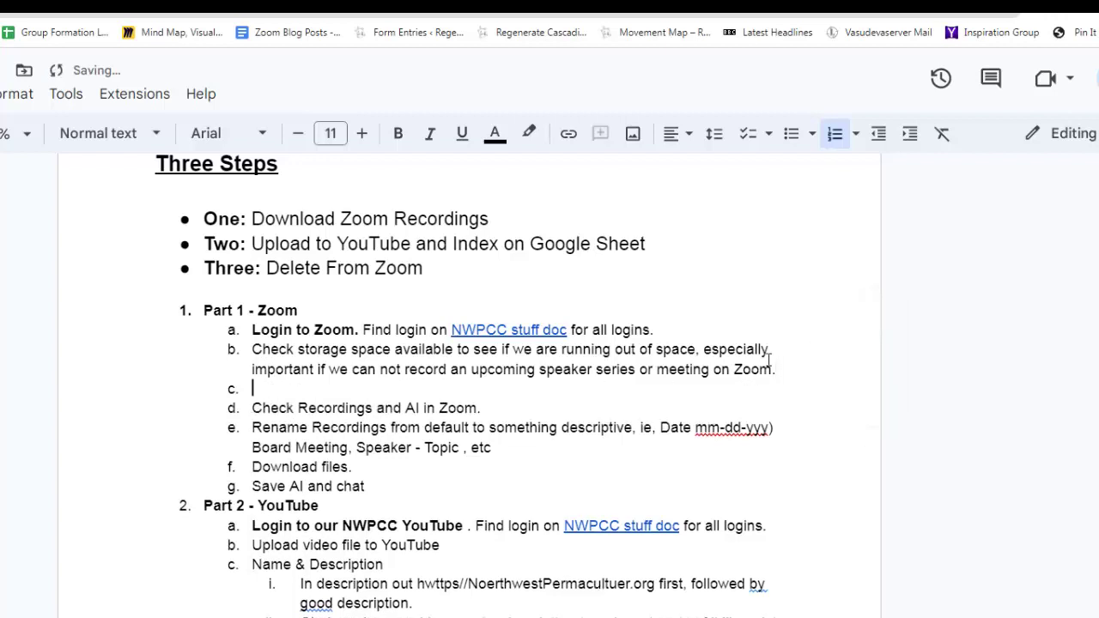
pyautogui.press('BackSpace')
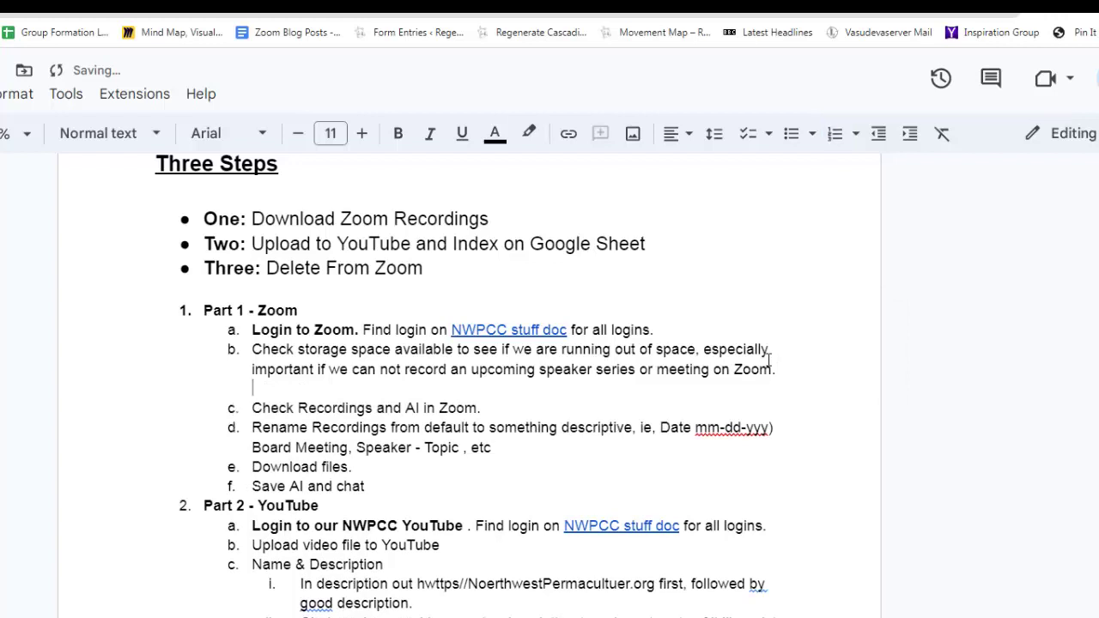
pyautogui.write('To see how much of our 5 GB storage is available go to Account Management > Recording Management and see in upper right : _GB (__% used) of 5 GB. Or view a graph report over time by following these steps.')
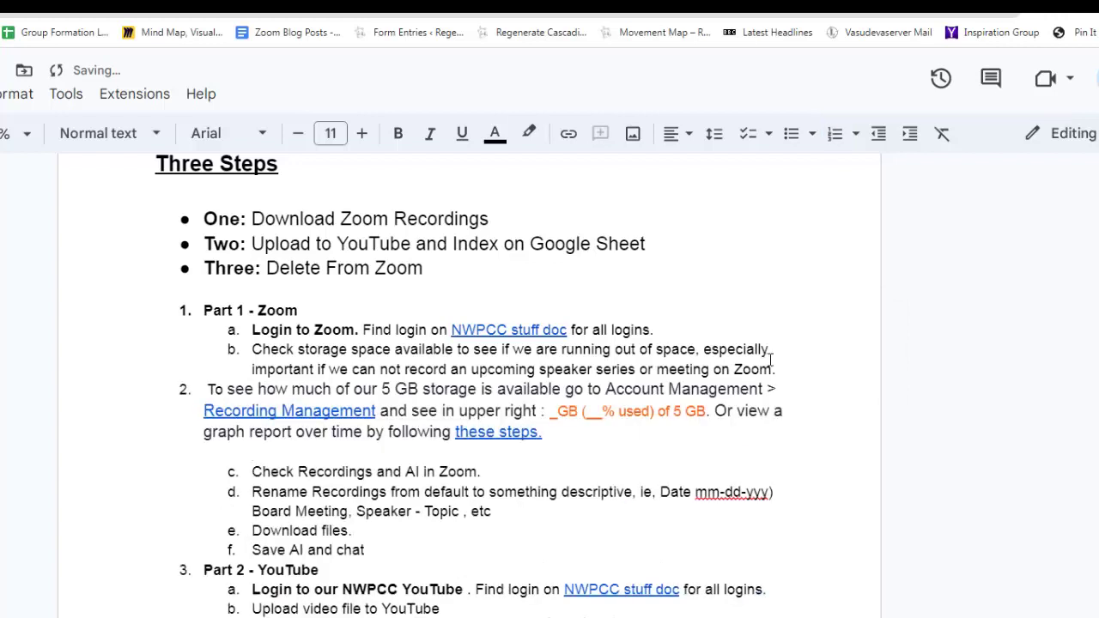
pyautogui.click(209, 390)
pyautogui.press('BackSpace')
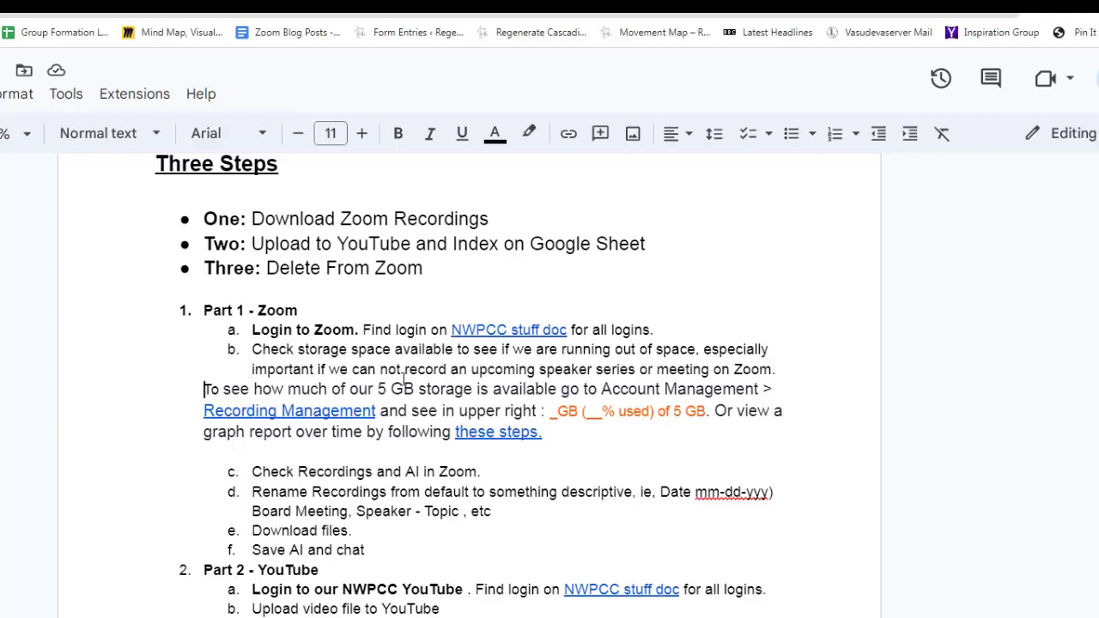
# Open the Recording Management page from the doc's link and highlight the 4.64 GB (93% used) notice.
pyautogui.click(336, 409)
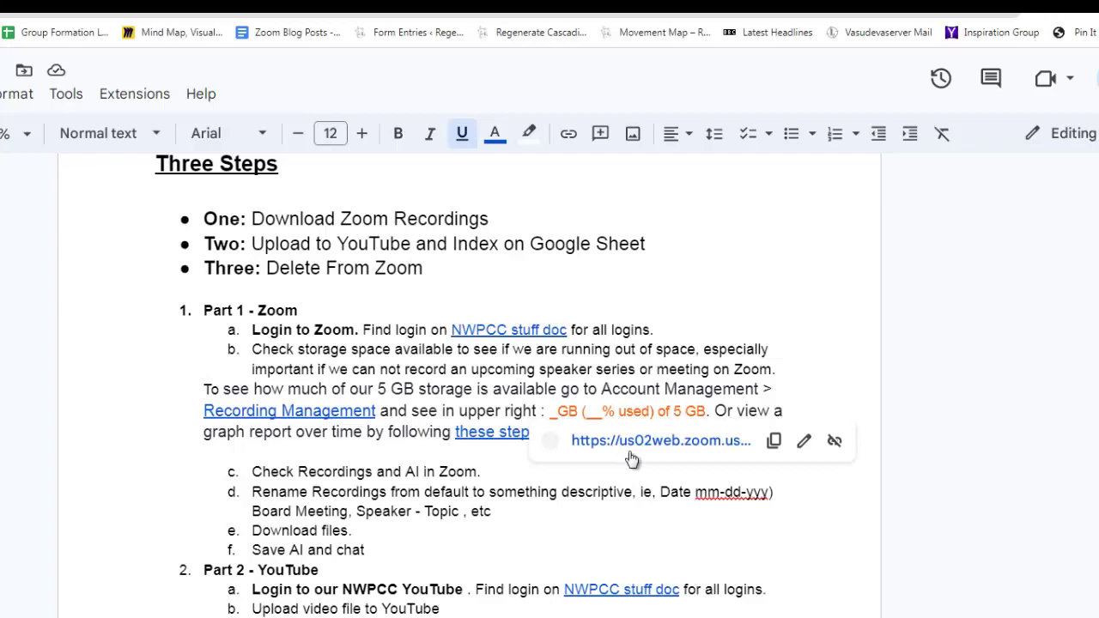
pyautogui.click(632, 447)
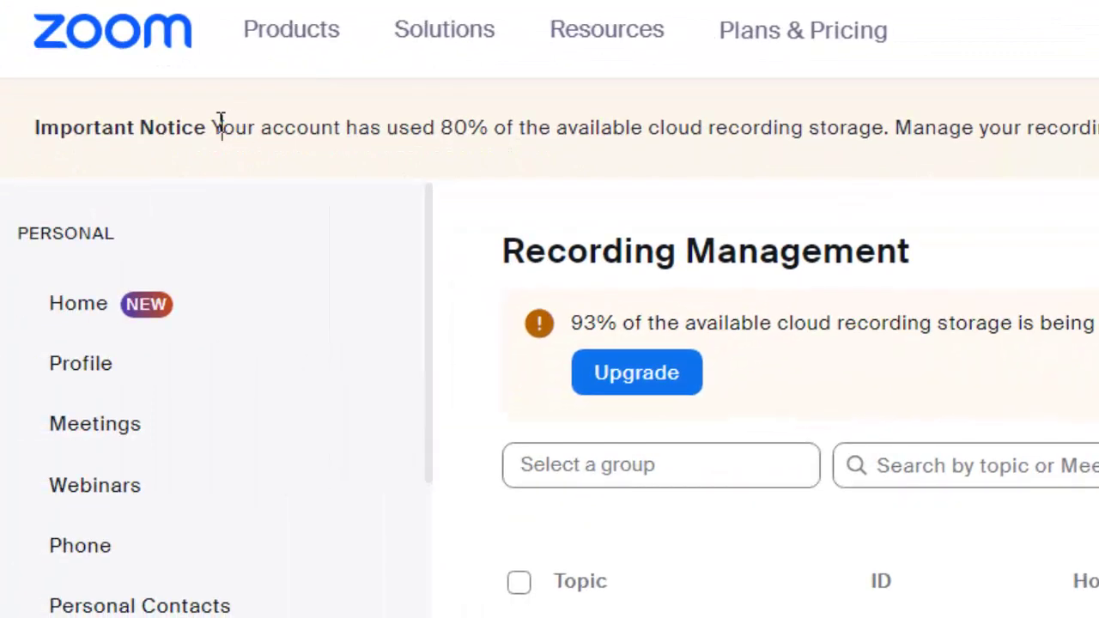
pyautogui.moveTo(221, 127); pyautogui.dragTo(485, 150)
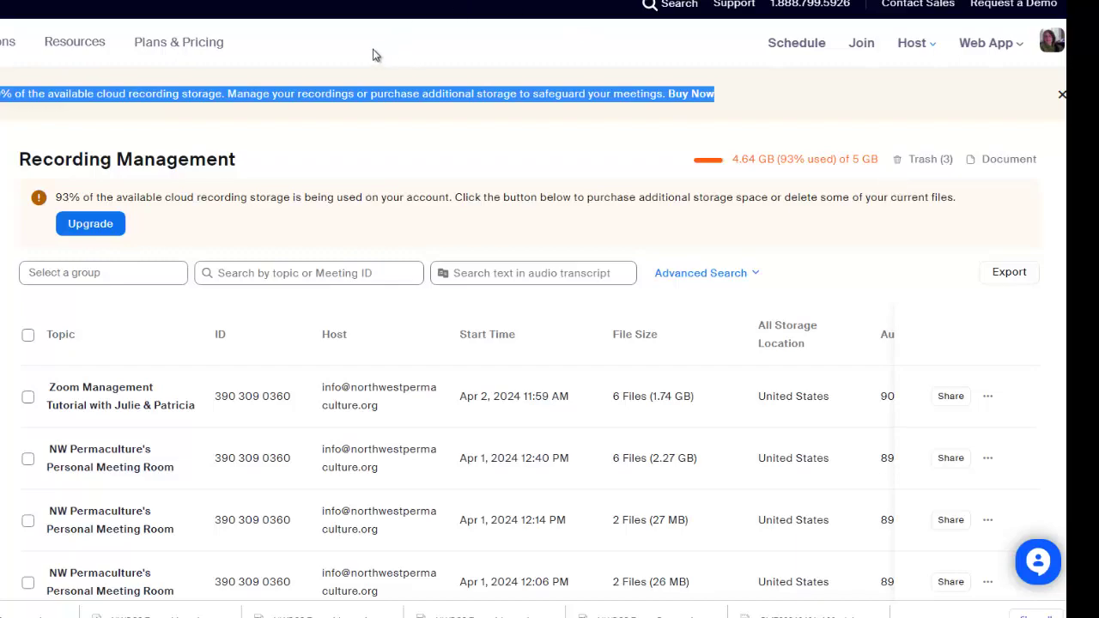
# Check where the doc's 'these steps' link points, then go back to Recording Management.
pyautogui.click(418, 7)
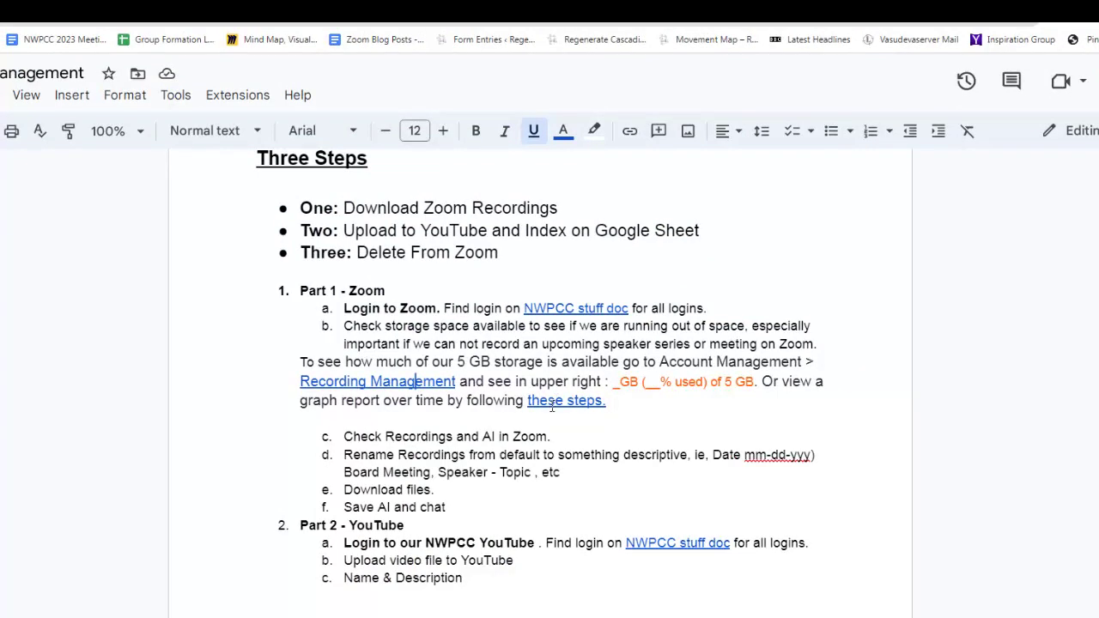
pyautogui.click(552, 408)
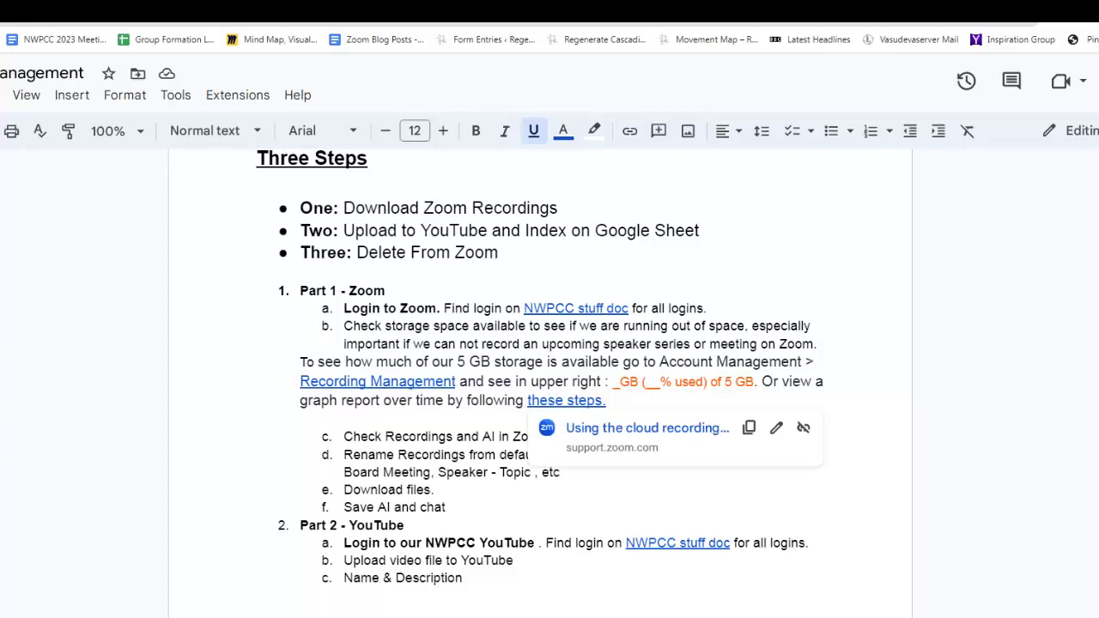
pyautogui.hotkey('ctrl', 'Tab')
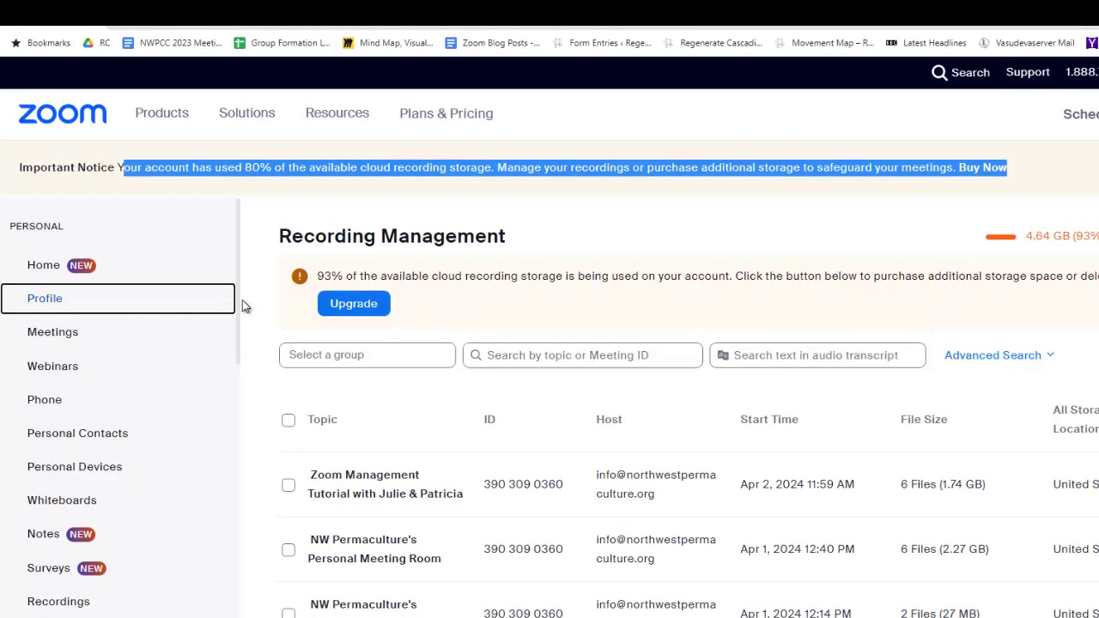
# Open Reports > Cloud Recording to see storage reach 4.64 GB by Apr 2, then return to the doc.
pyautogui.scroll(-4, 238, 325)
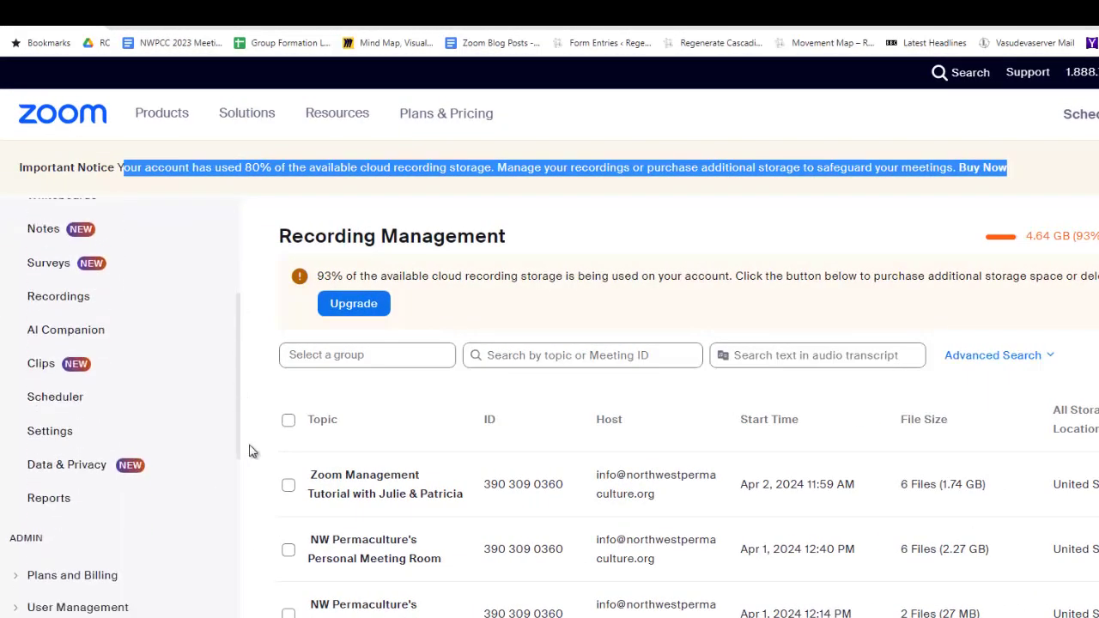
pyautogui.moveTo(250, 451); pyautogui.dragTo(246, 558)
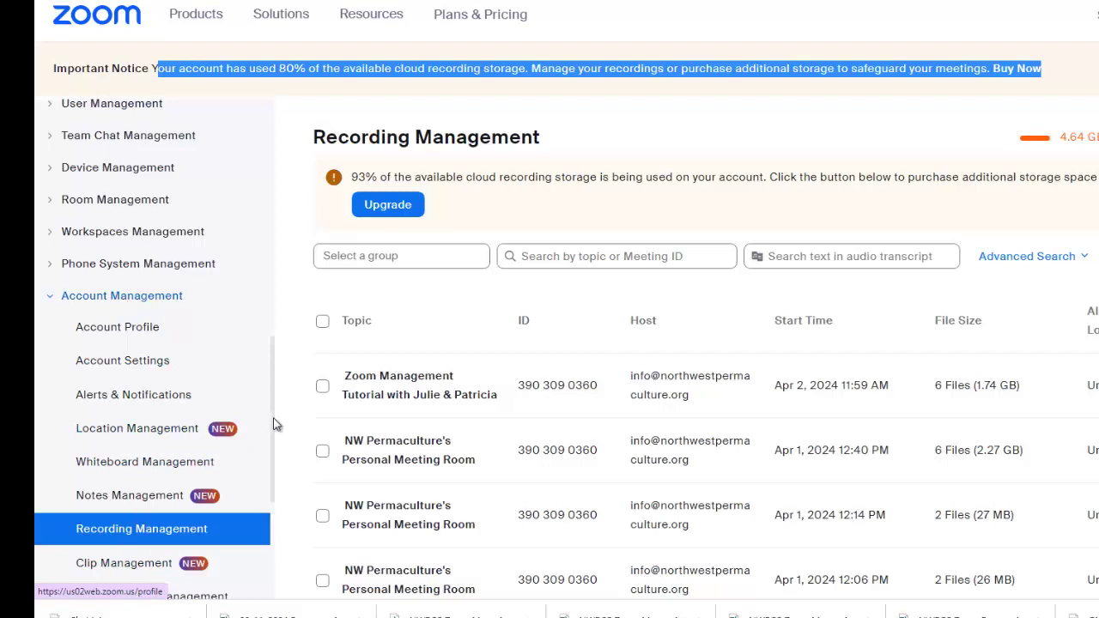
pyautogui.scroll(-3, 270, 429)
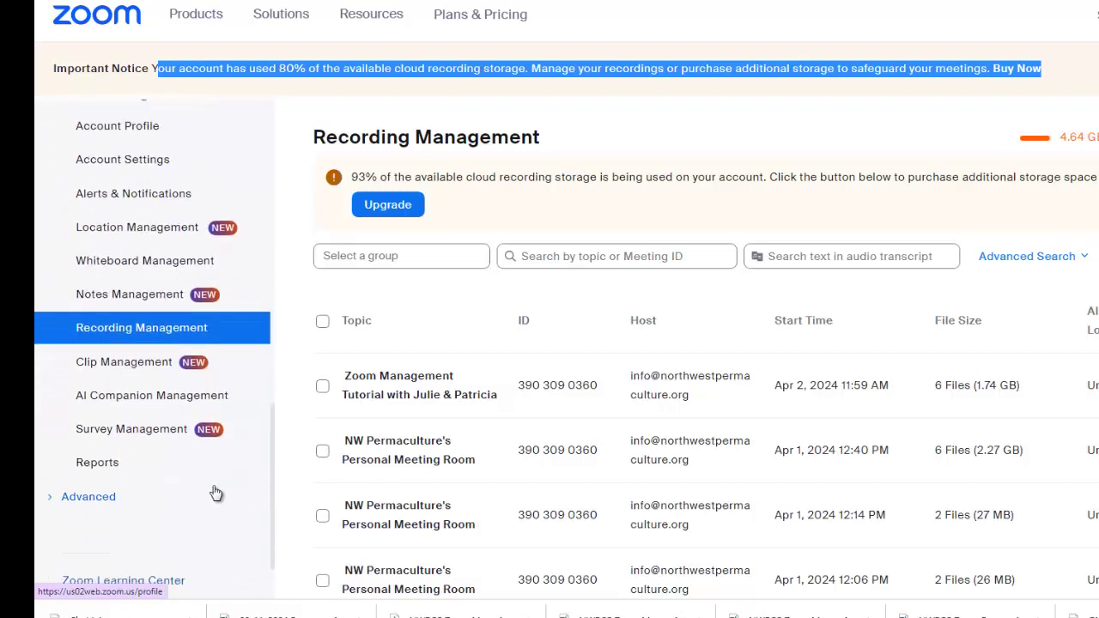
pyautogui.click(104, 471)
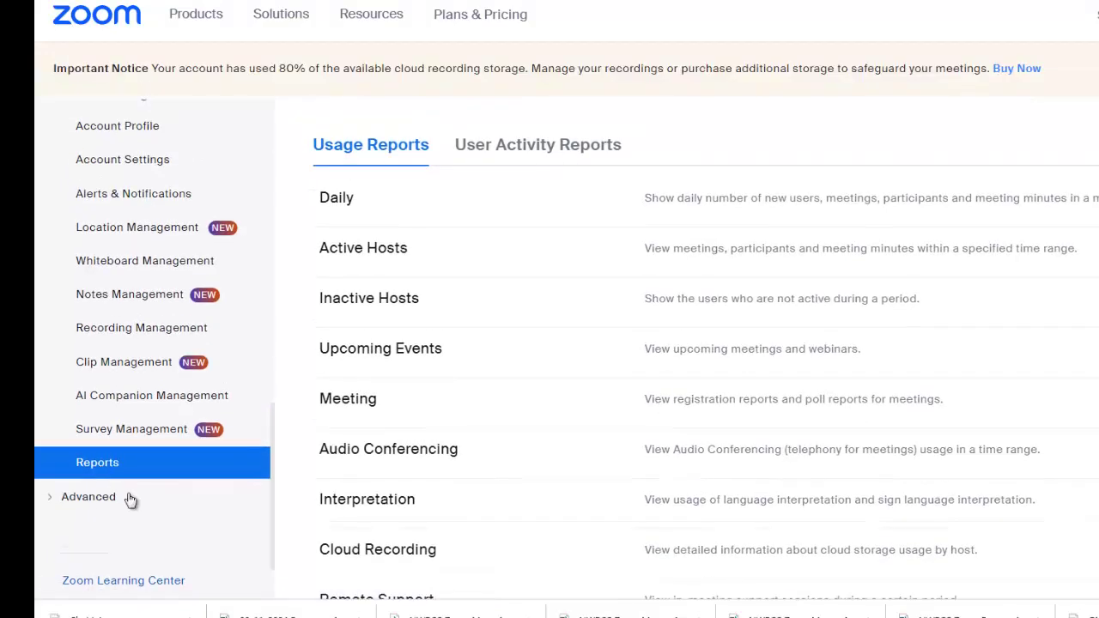
pyautogui.scroll(-3, 489, 469)
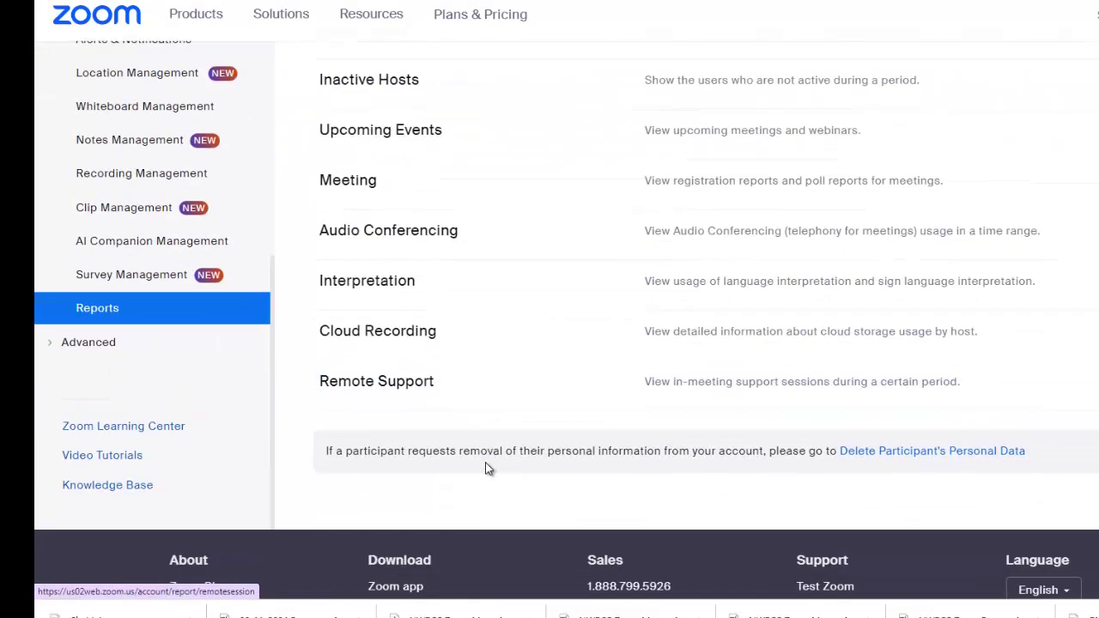
pyautogui.click(437, 332)
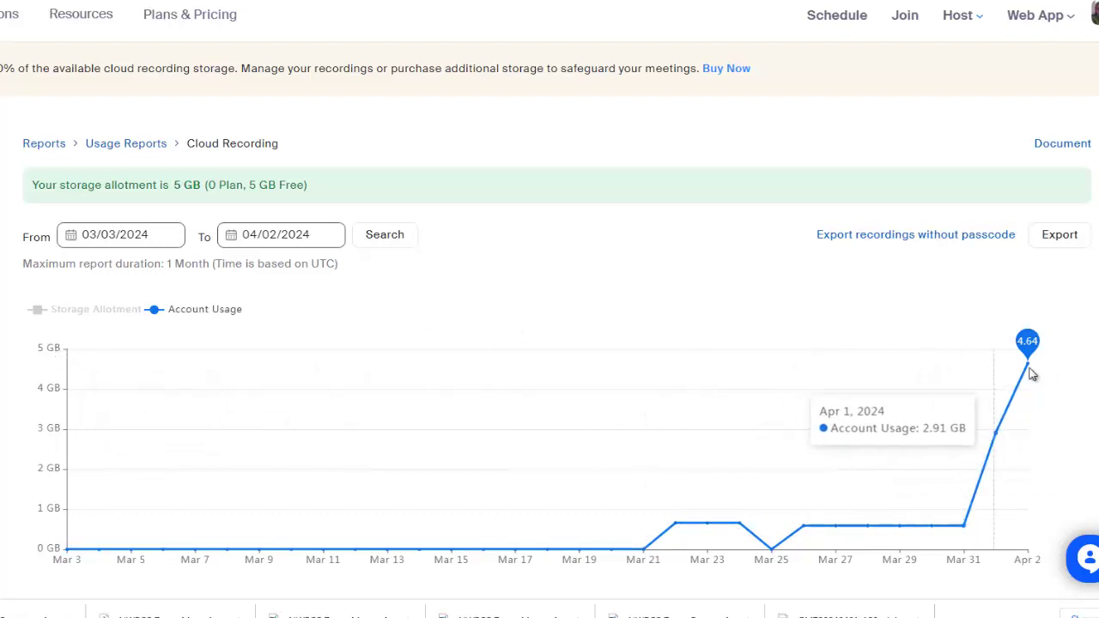
pyautogui.moveTo(1030, 366)
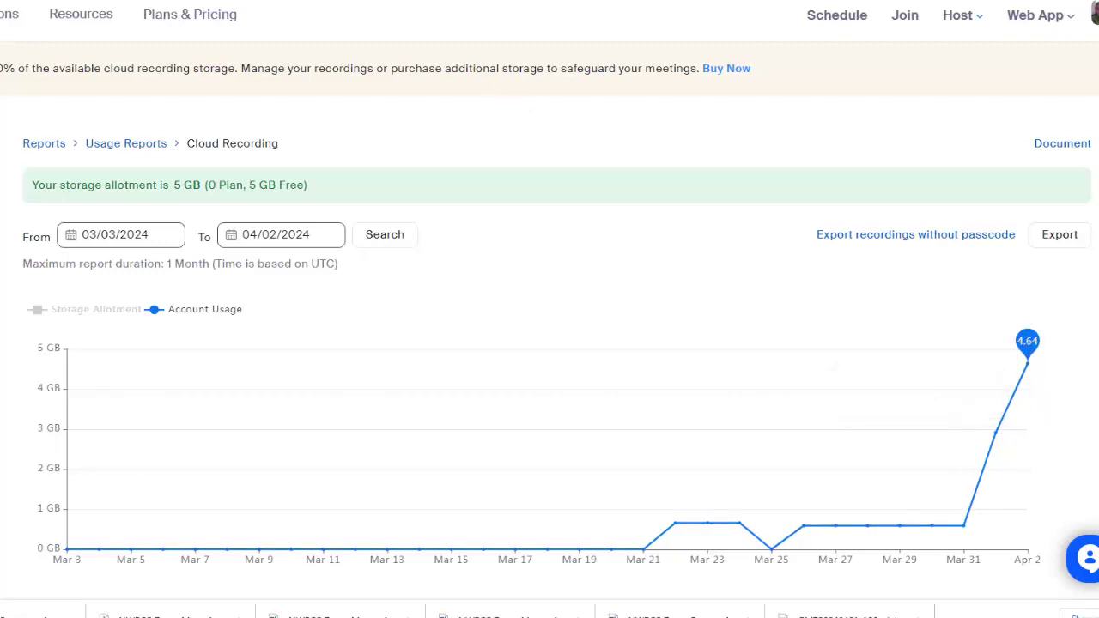
pyautogui.hotkey('ctrl', 'Tab')
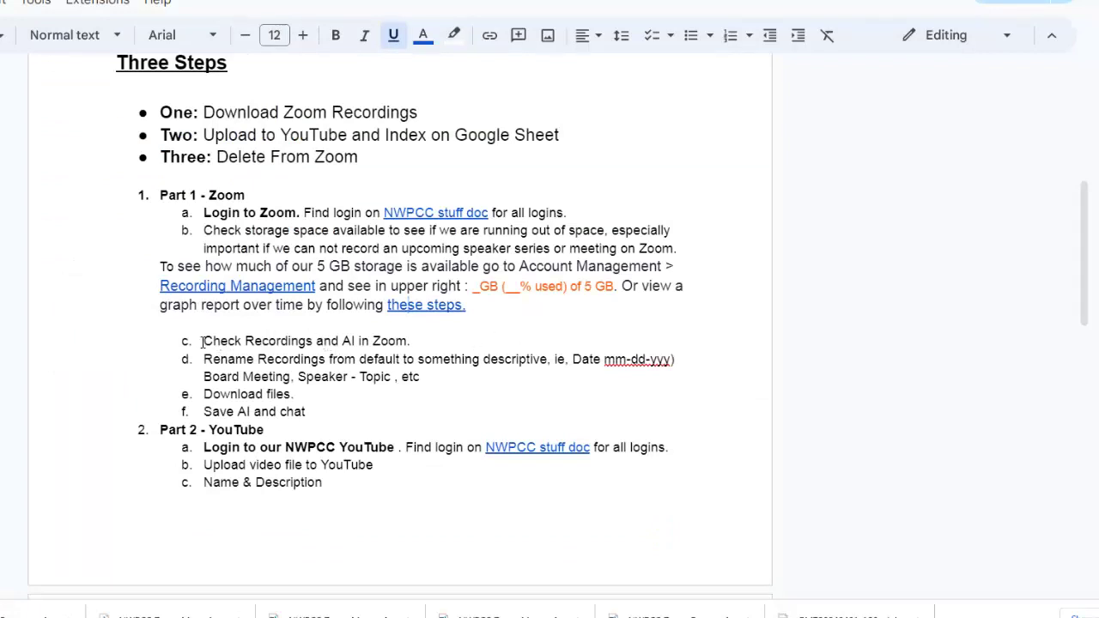
# Reword item c to 'Check Recordings and save chat file and AI from Zoom AI'.
pyautogui.click(270, 340)
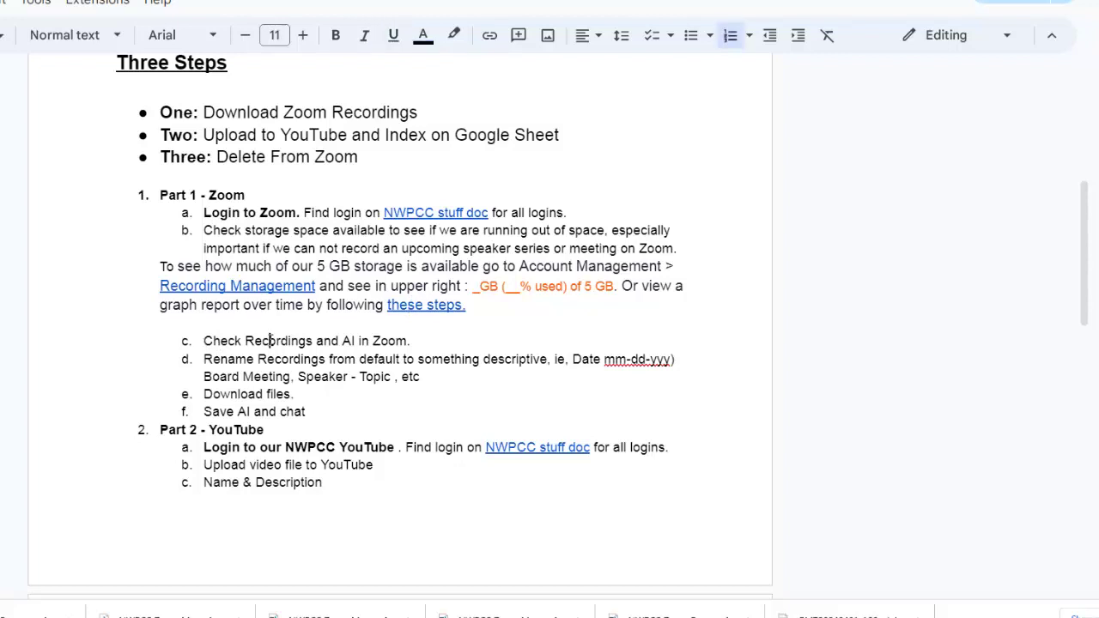
pyautogui.doubleClick(269, 340)
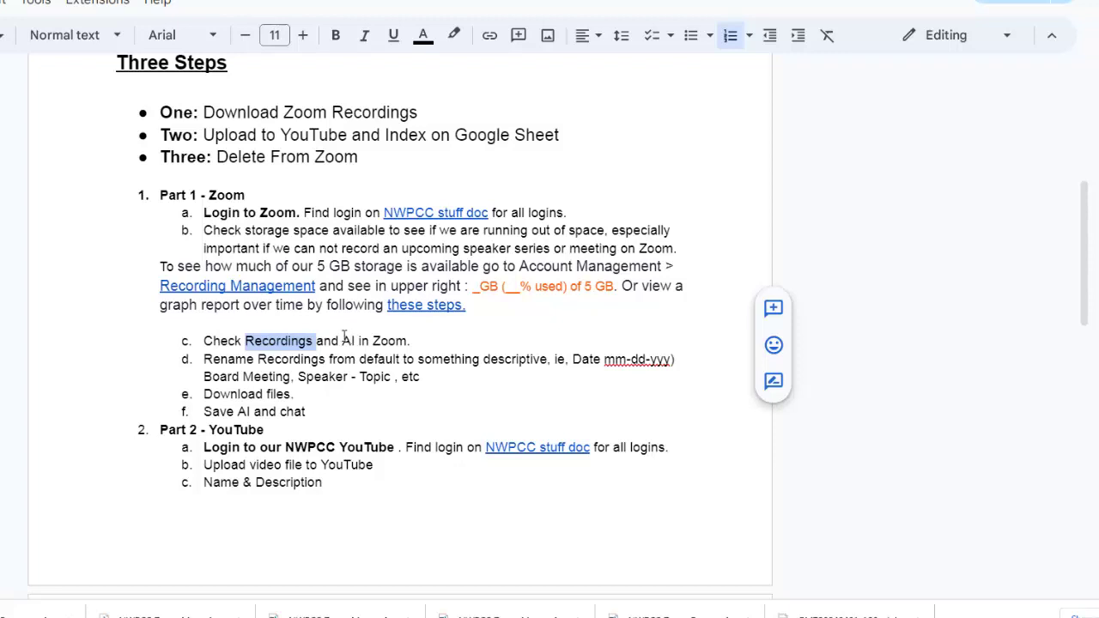
pyautogui.click(341, 341)
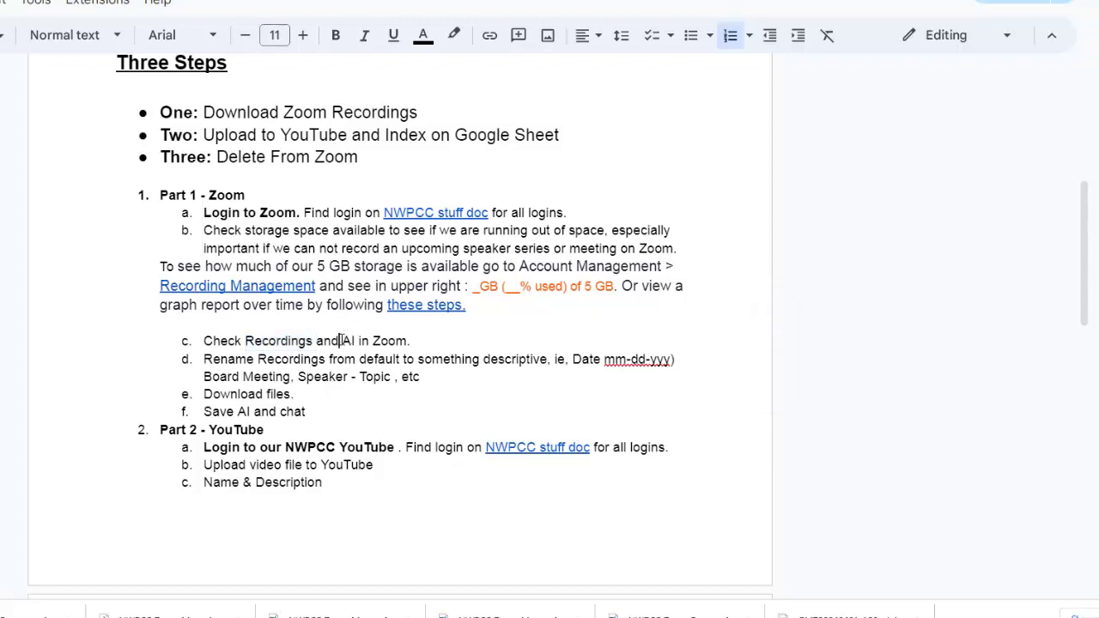
pyautogui.write('save ch')
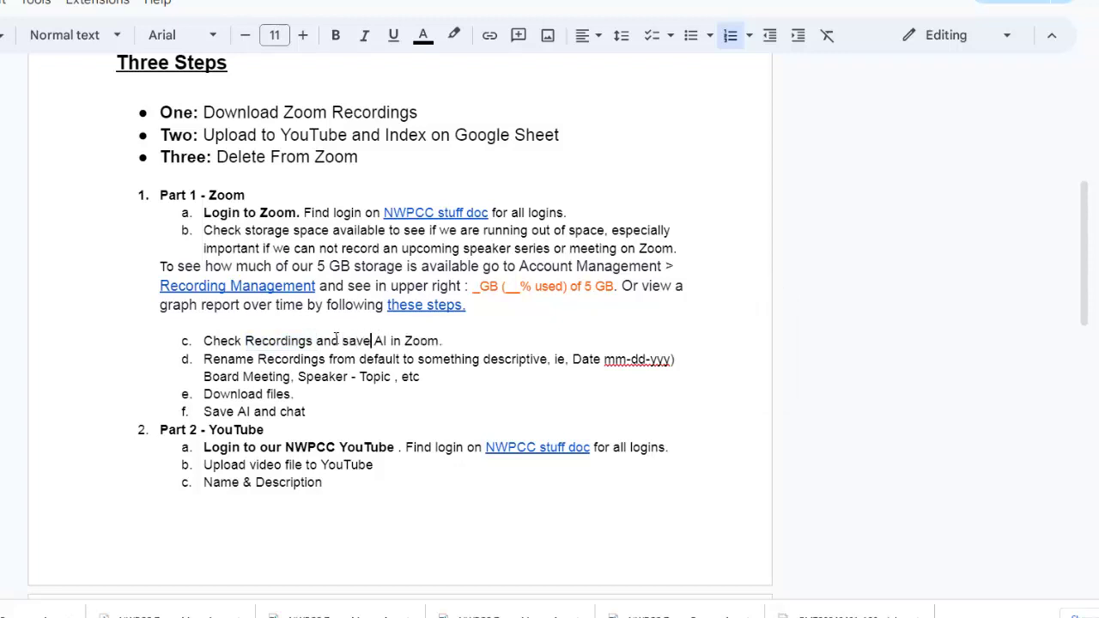
pyautogui.write('at')
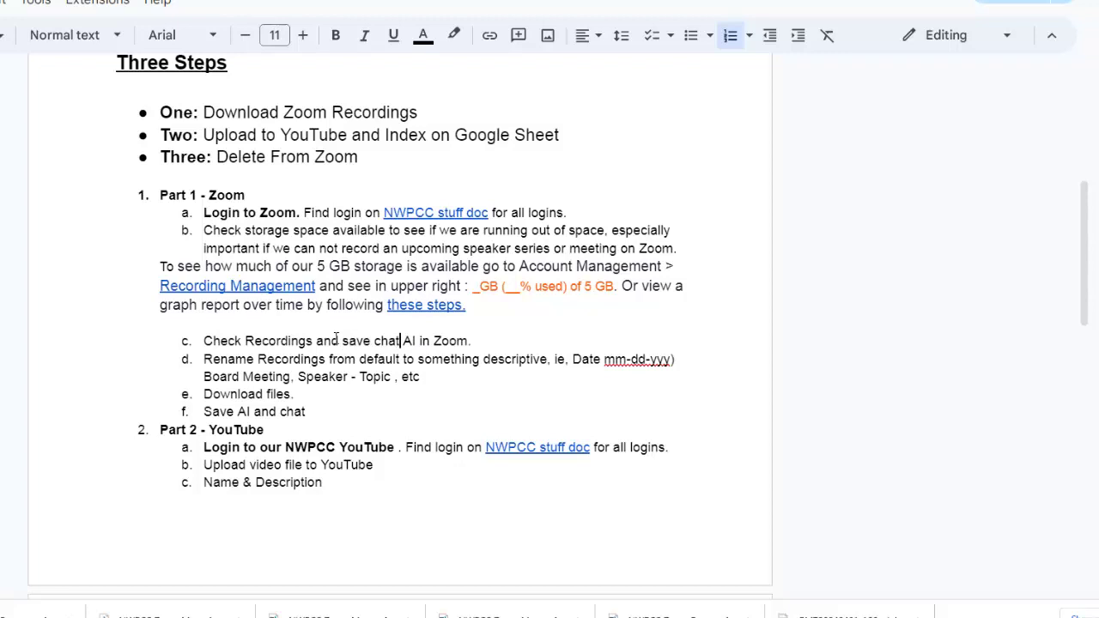
pyautogui.write(' file and')
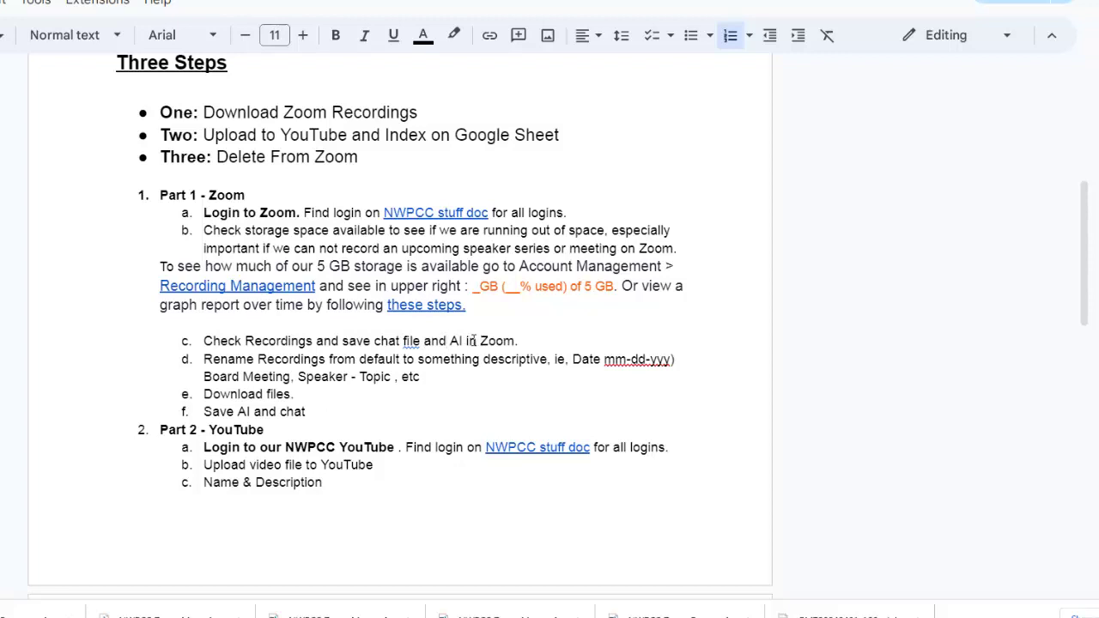
pyautogui.doubleClick(473, 341)
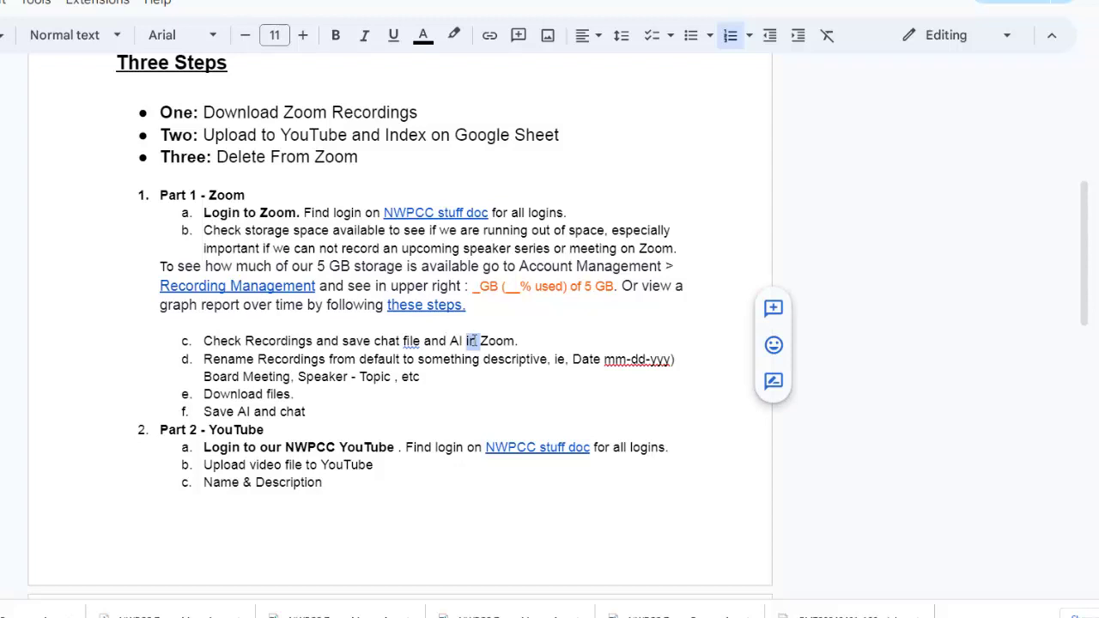
pyautogui.write('from')
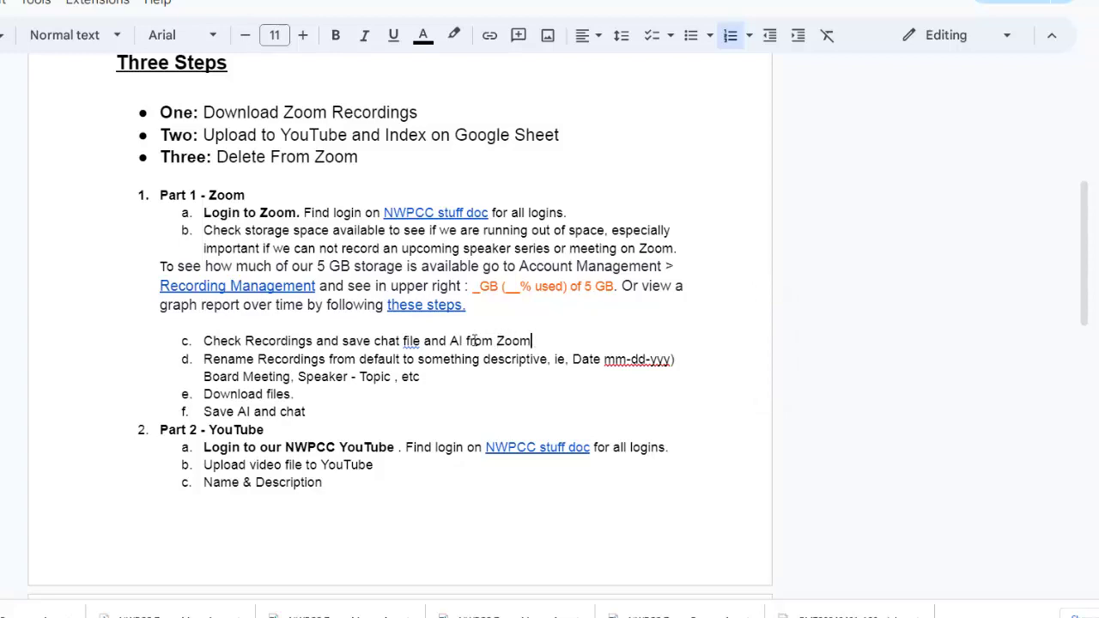
pyautogui.write('AI')
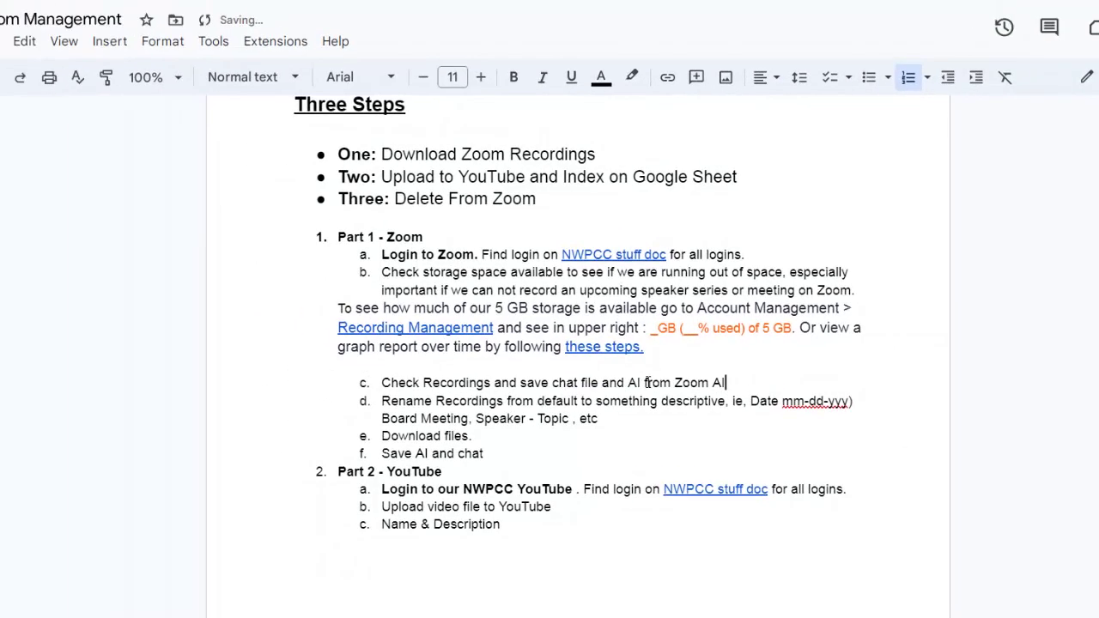
pyautogui.write('.')
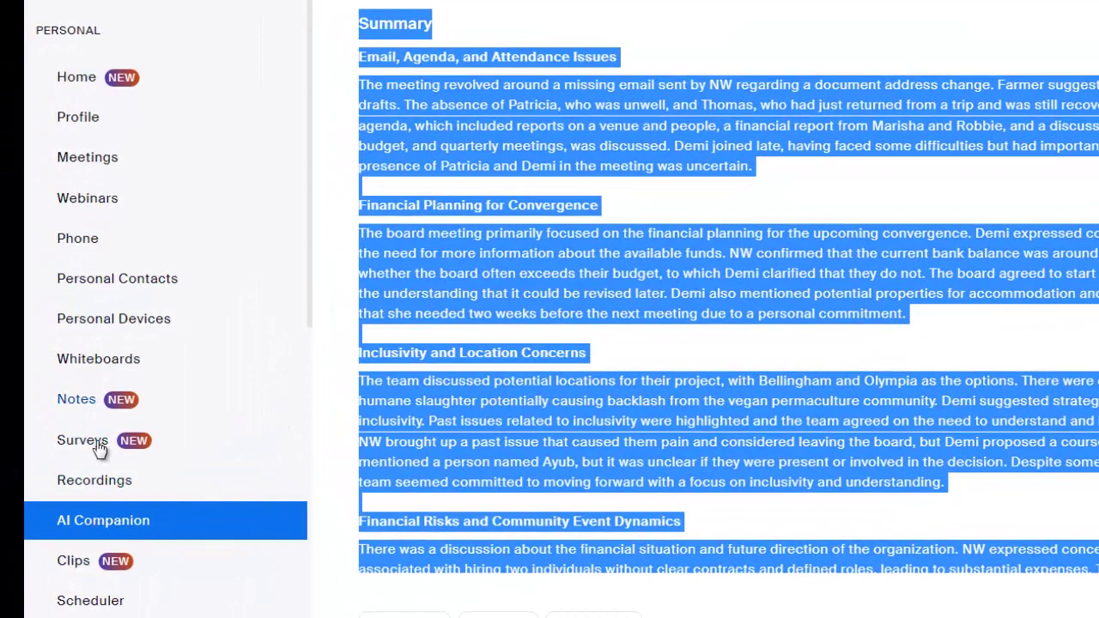
pyautogui.click(127, 484)
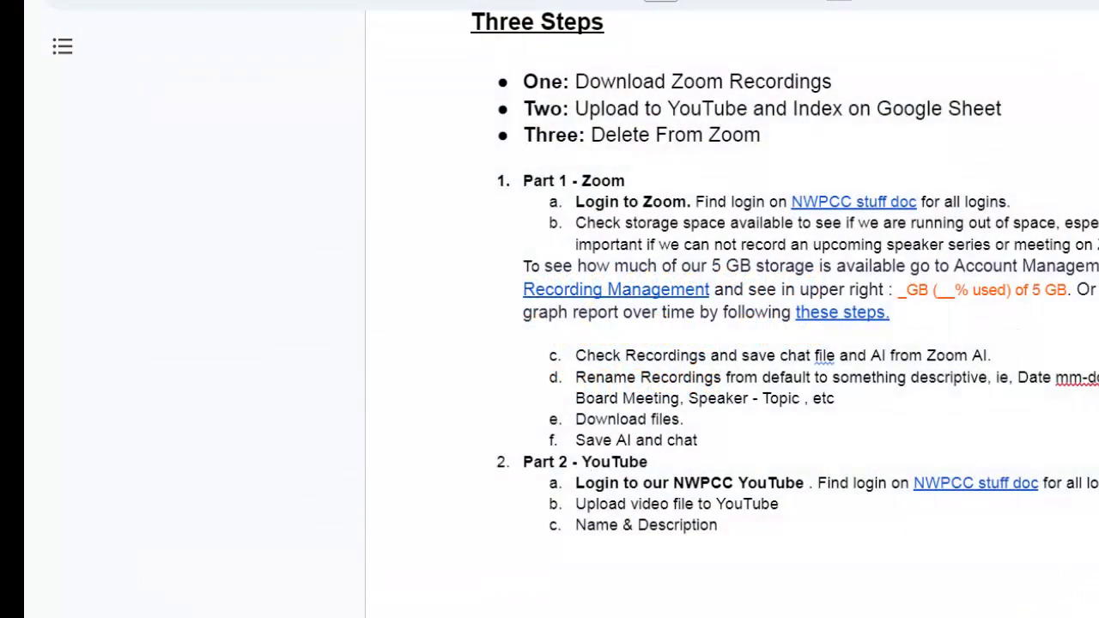
pyautogui.click(537, 591)
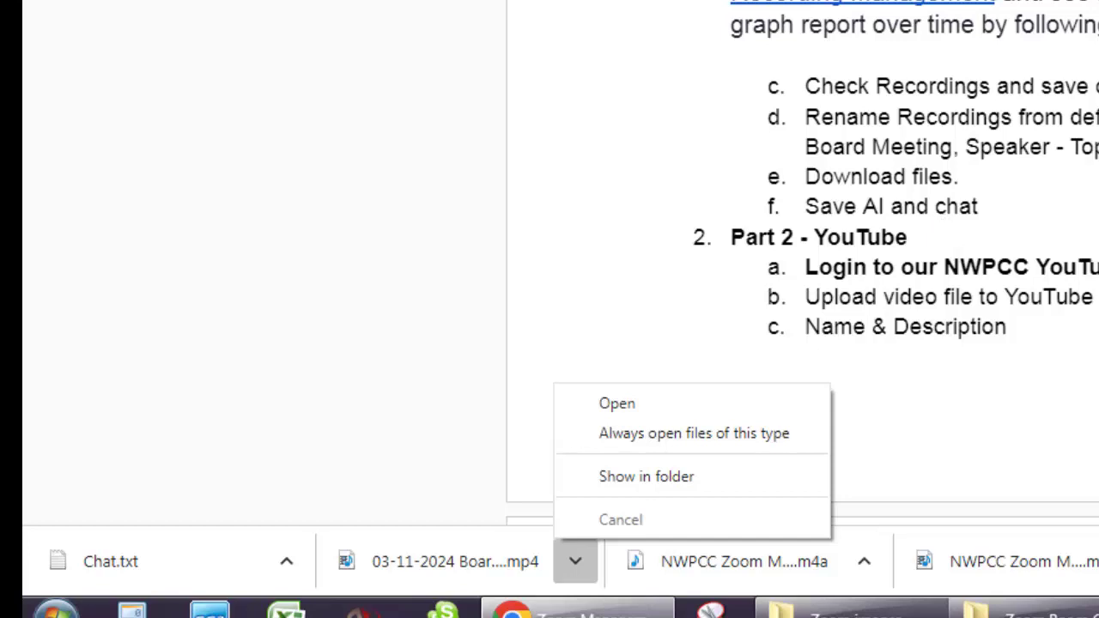
pyautogui.press('Escape')
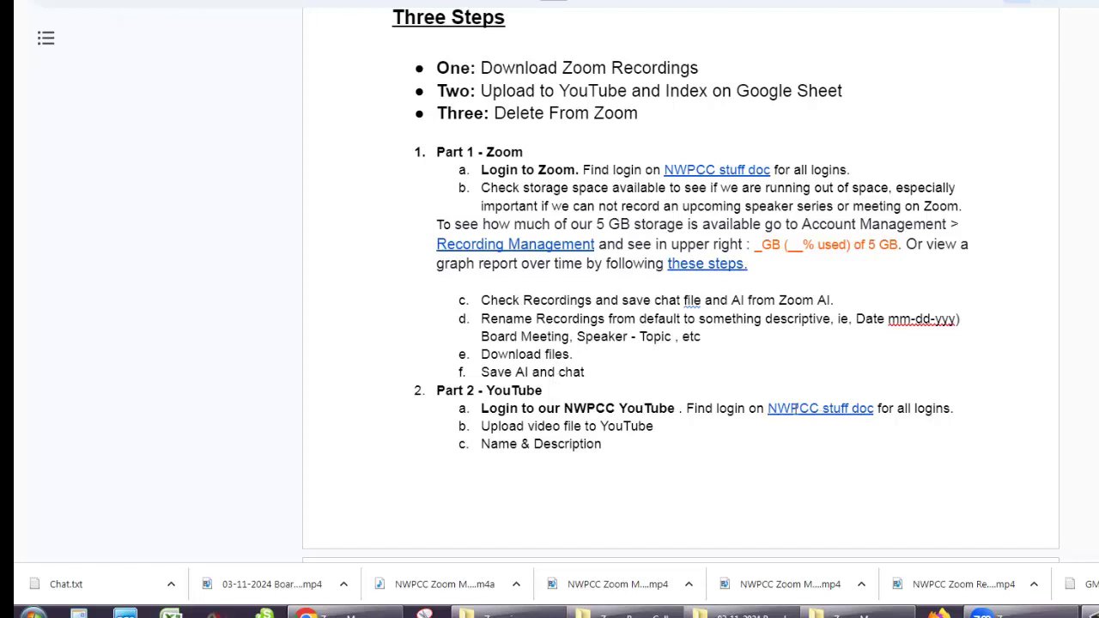
pyautogui.moveTo(795, 408)
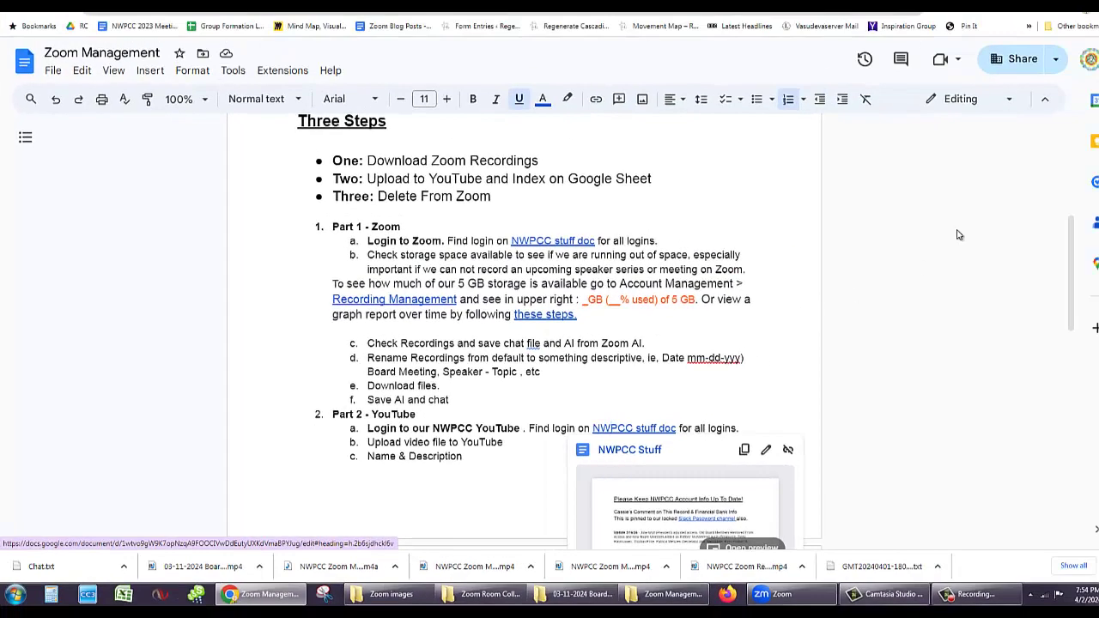
# Check the signed-in Google accounts from the avatar menu and review who can open the doc's link.
pyautogui.click(1089, 60)
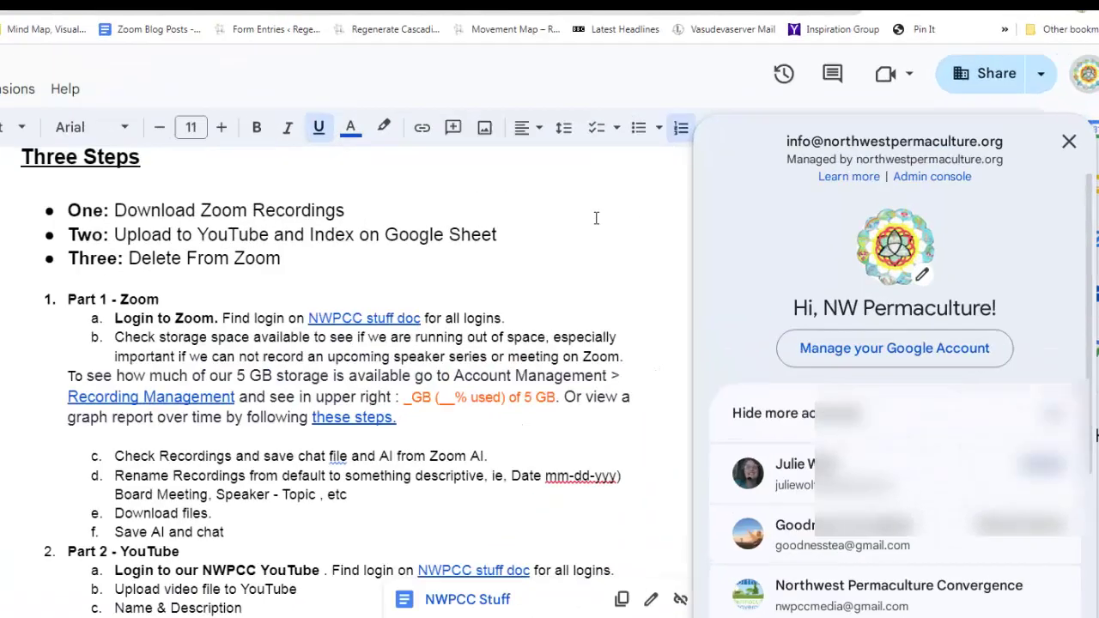
pyautogui.click(692, 216)
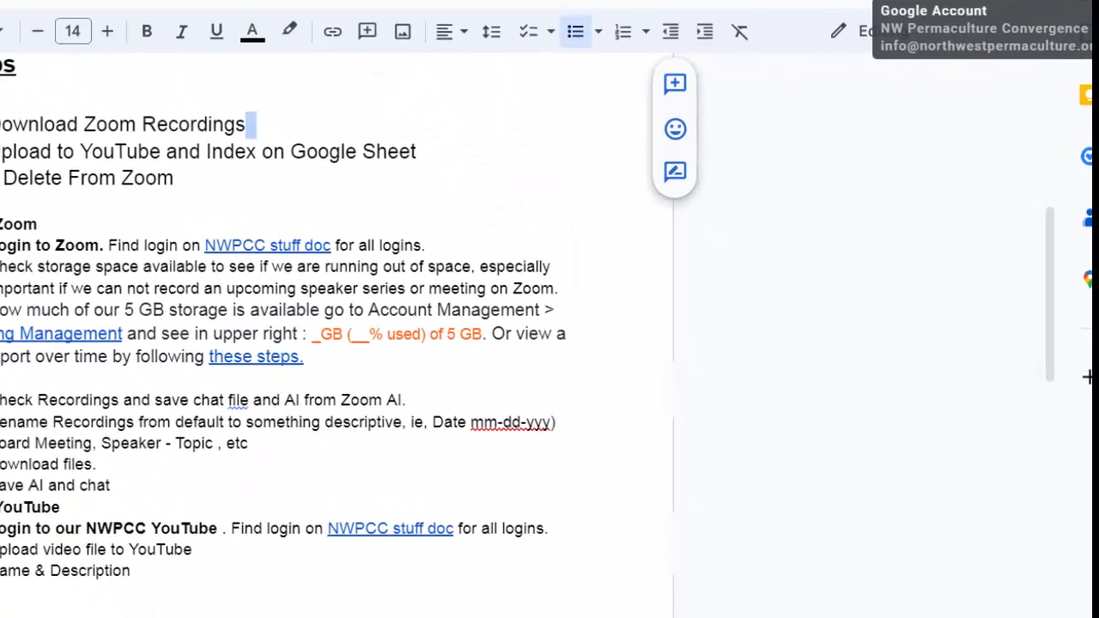
pyautogui.click(1087, 69)
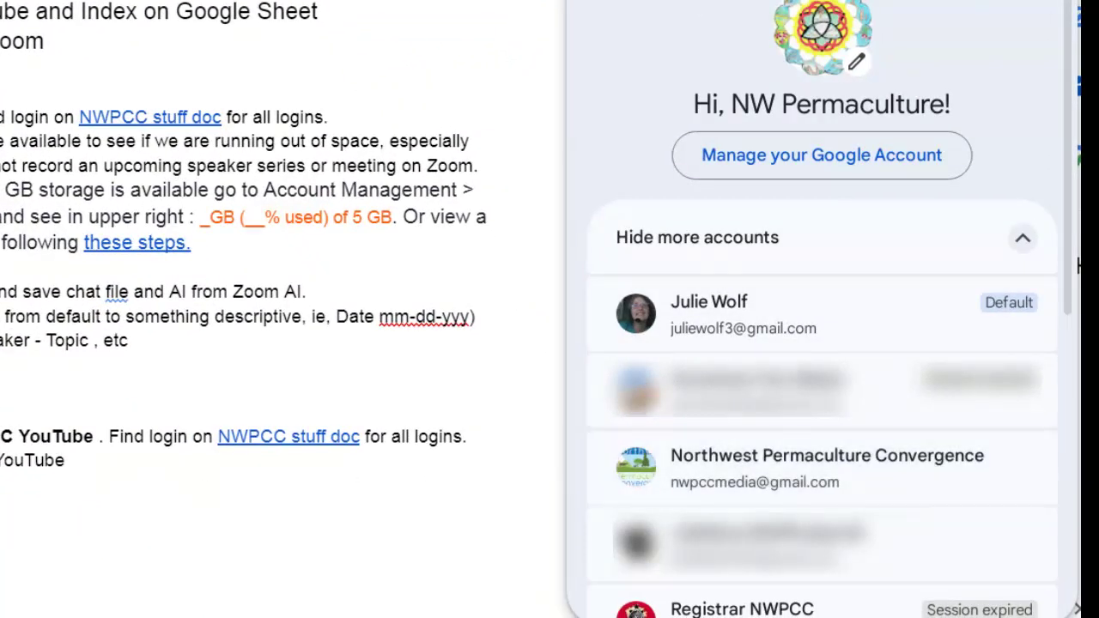
pyautogui.click(367, 341)
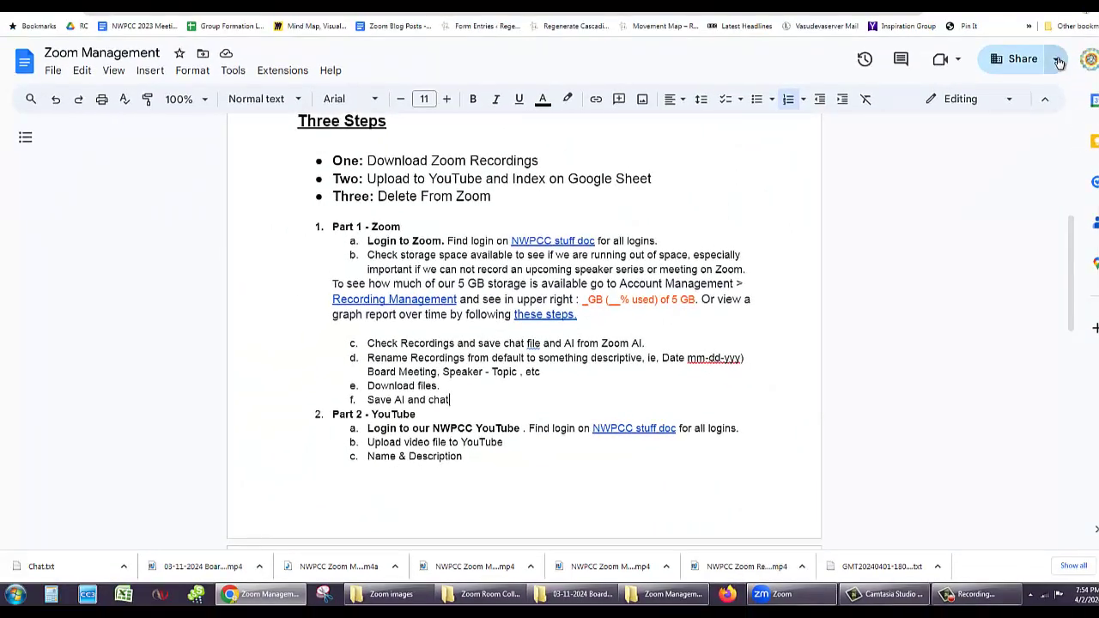
pyautogui.click(1059, 62)
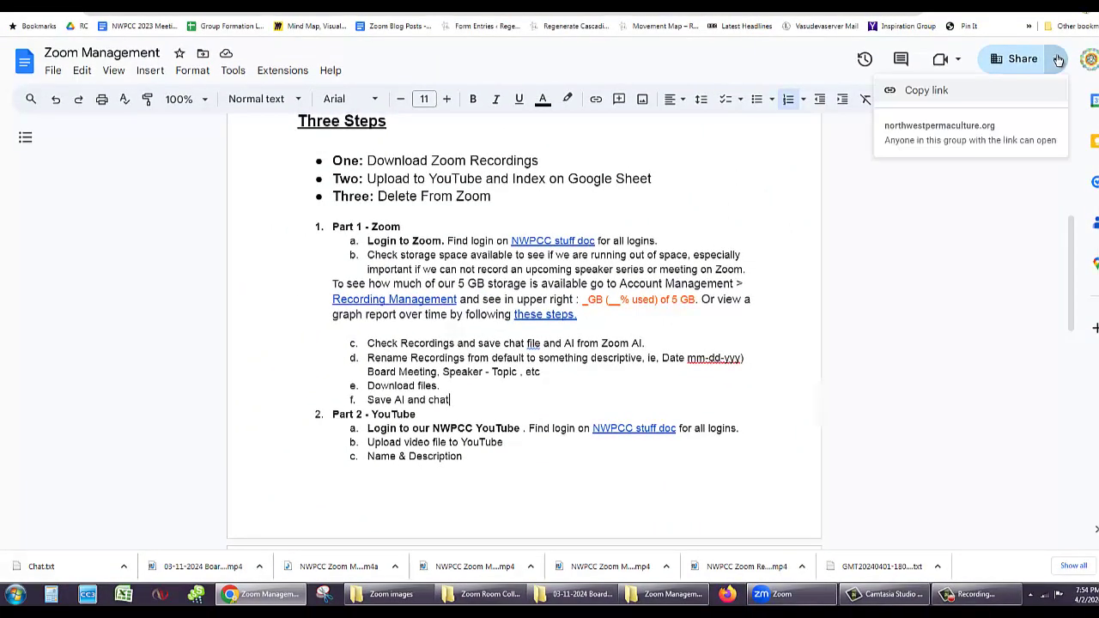
pyautogui.click(1089, 58)
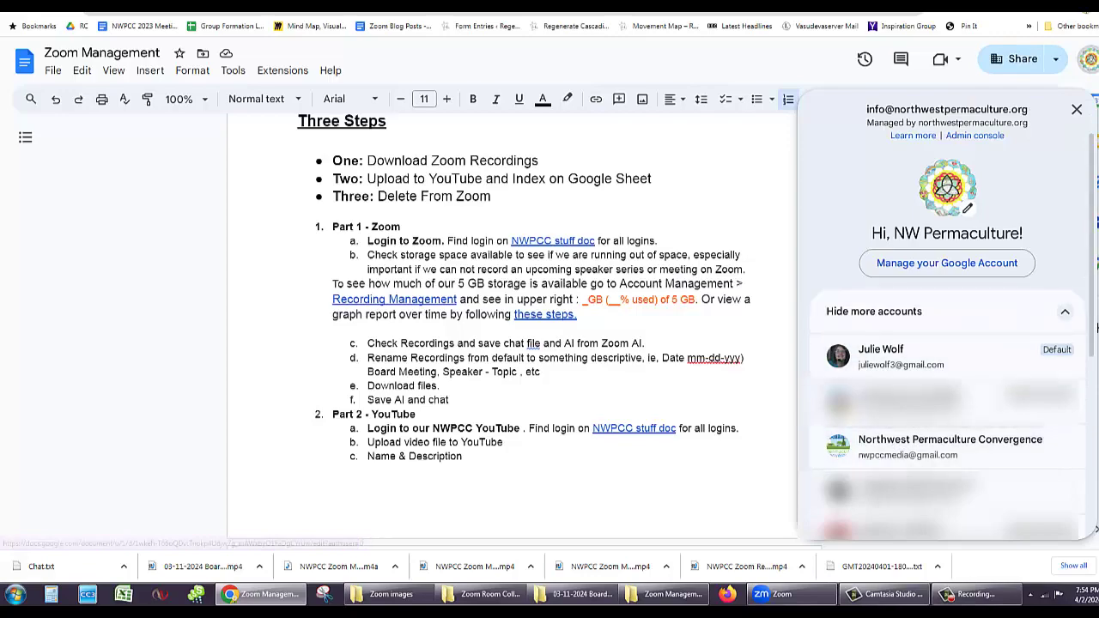
pyautogui.scroll(-3, 1089, 430)
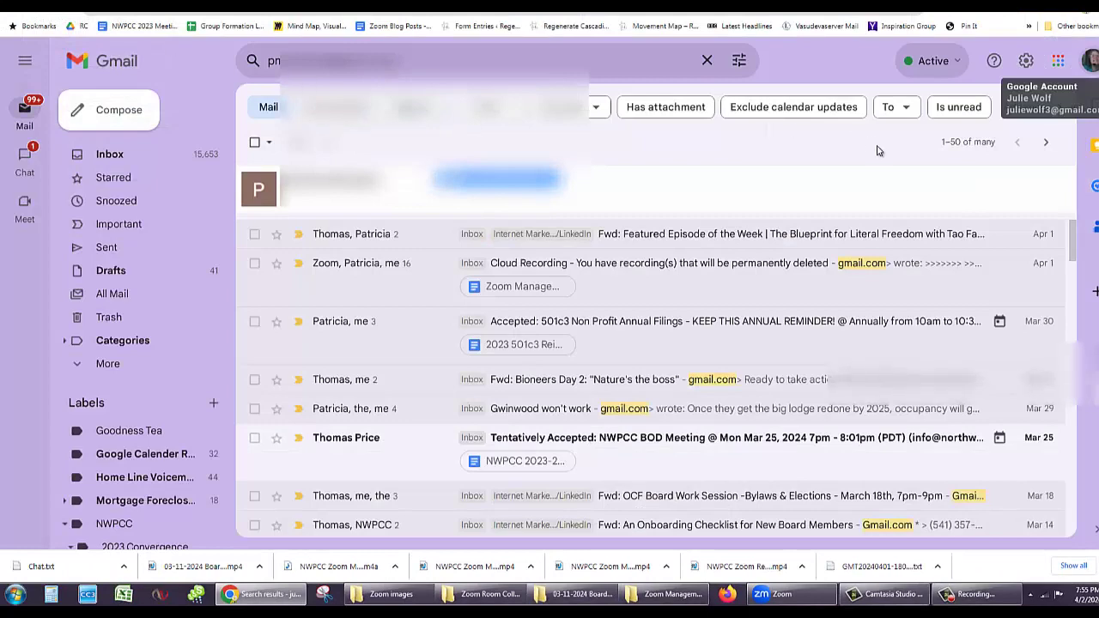
# Switch Gmail to the organisation's account and open YouTube from the Google apps grid.
pyautogui.click(1089, 60)
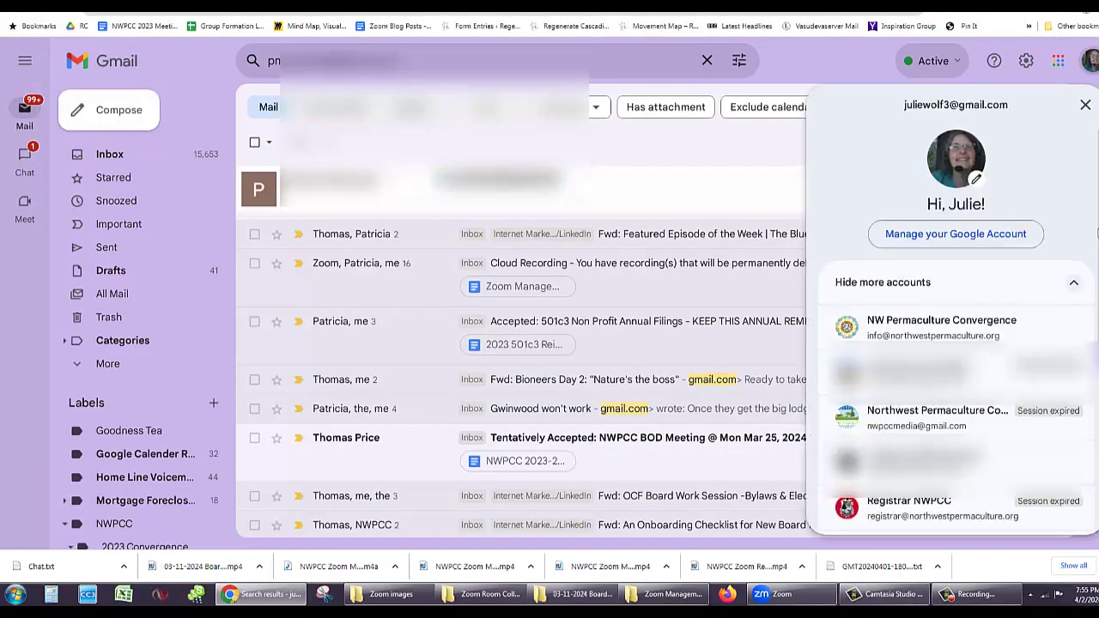
pyautogui.scroll(-5, 1098, 232)
pyautogui.scroll(5, 1098, 301)
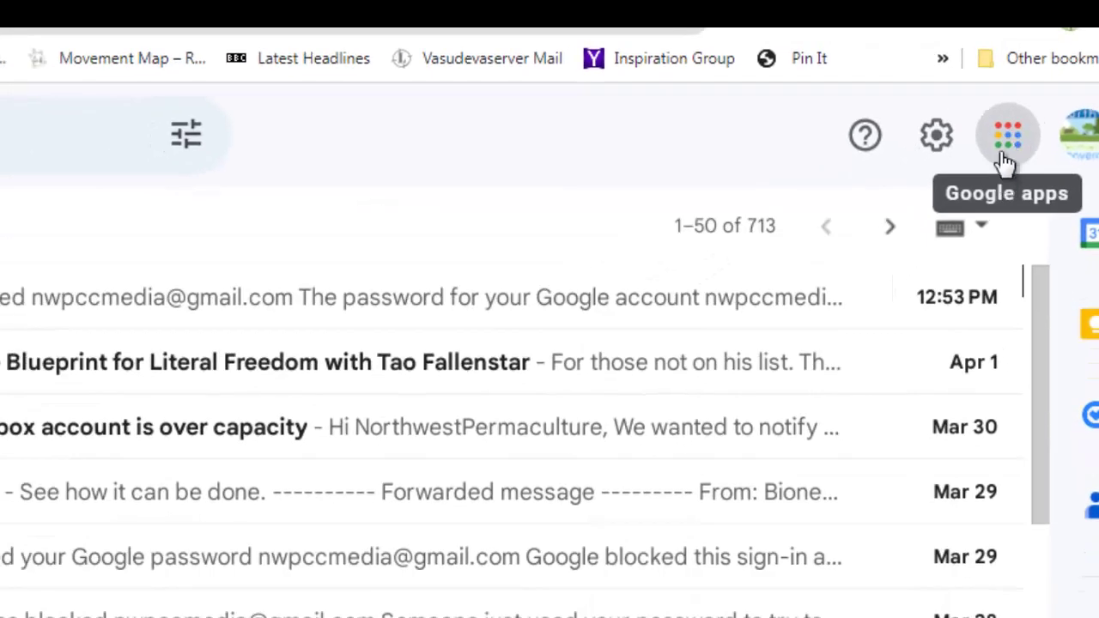
pyautogui.click(1006, 141)
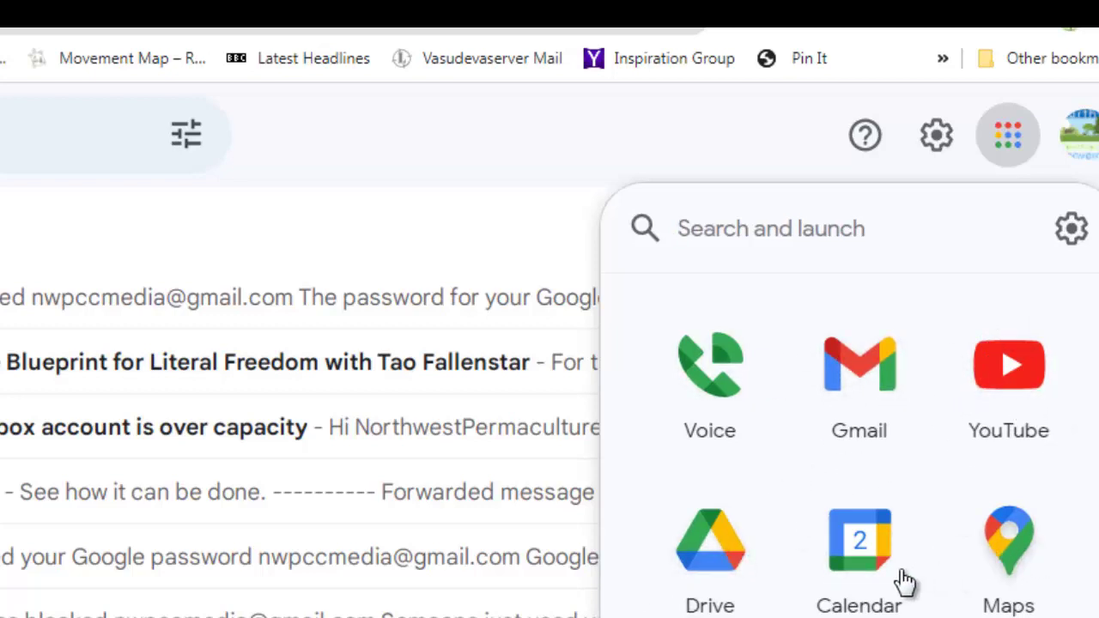
pyautogui.click(995, 380)
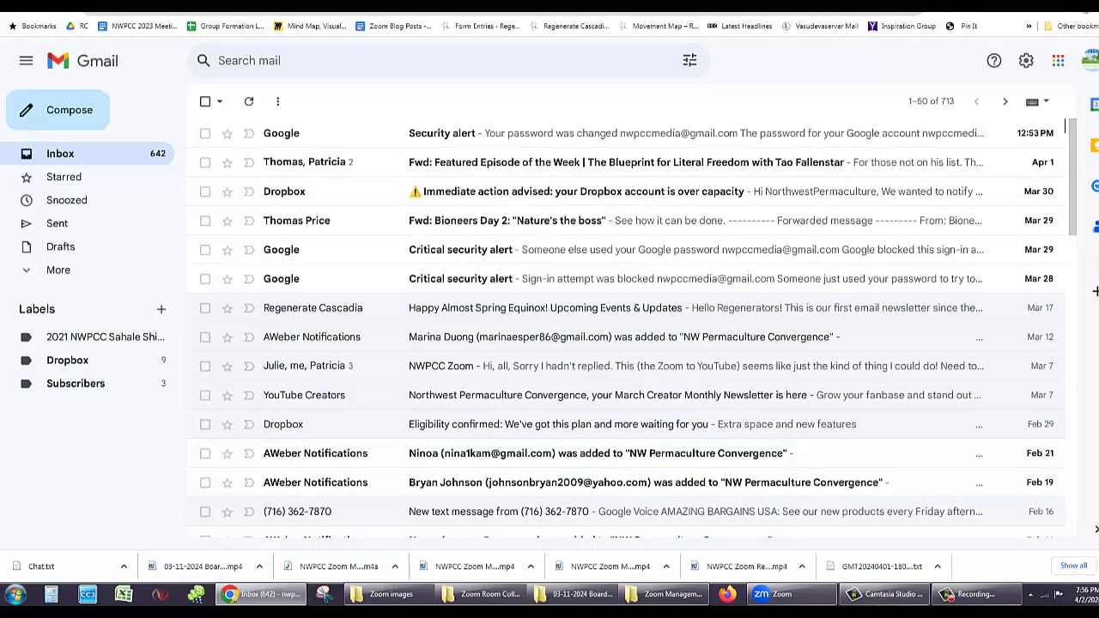
pyautogui.hotkey('ctrl', 'Tab')
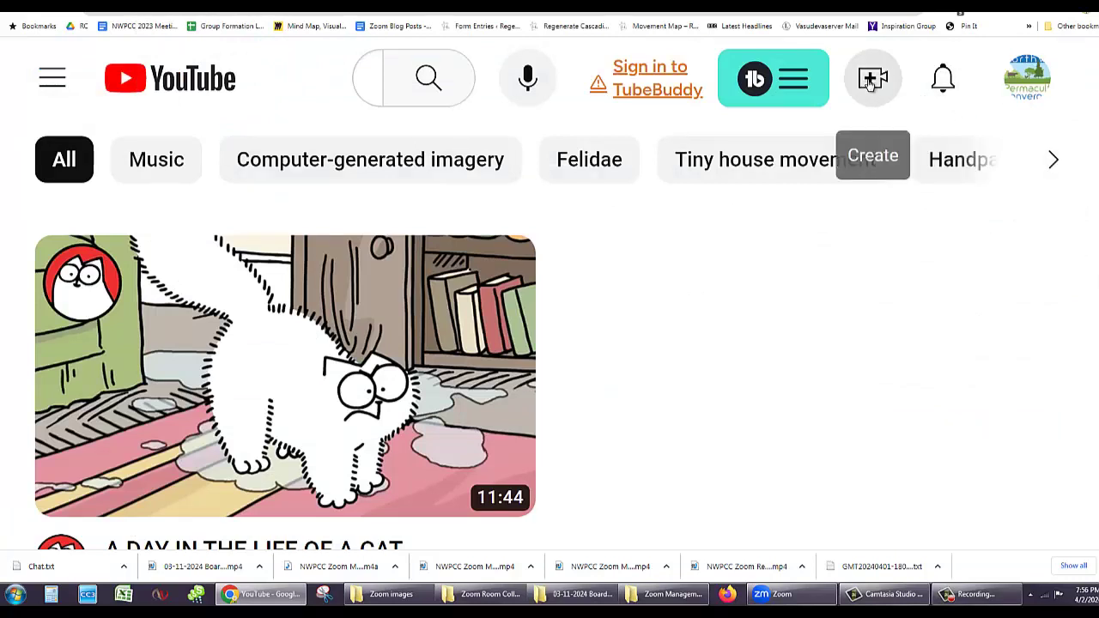
# Upload 03-11-2024 Board MEETING.mp4 from the 03-11-2024 Board Meeting folder with Create > Upload video.
pyautogui.click(871, 83)
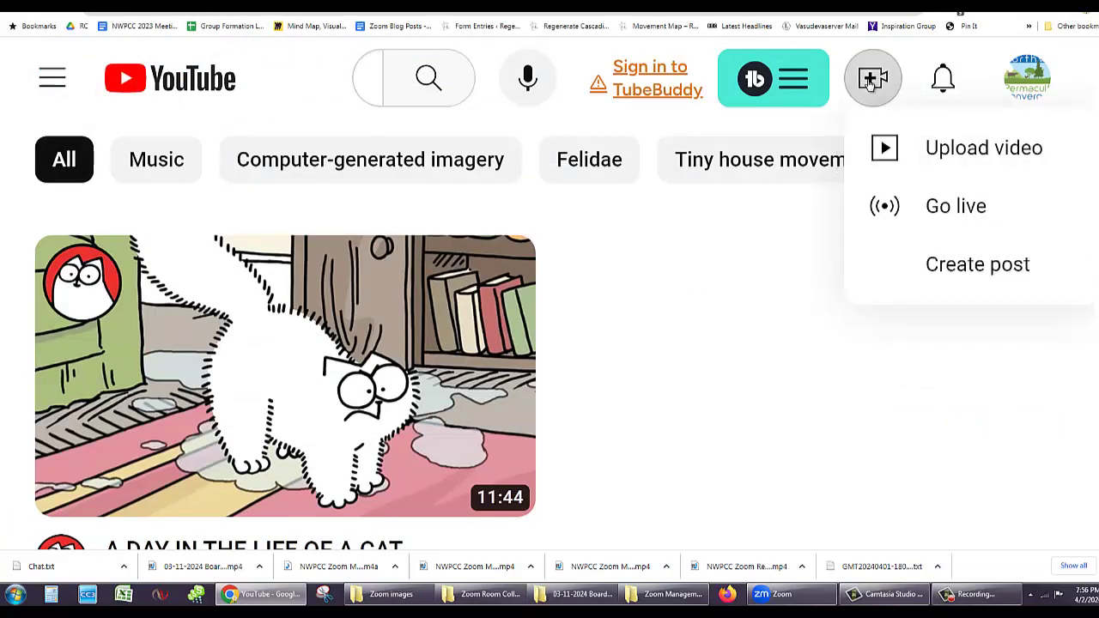
pyautogui.click(964, 150)
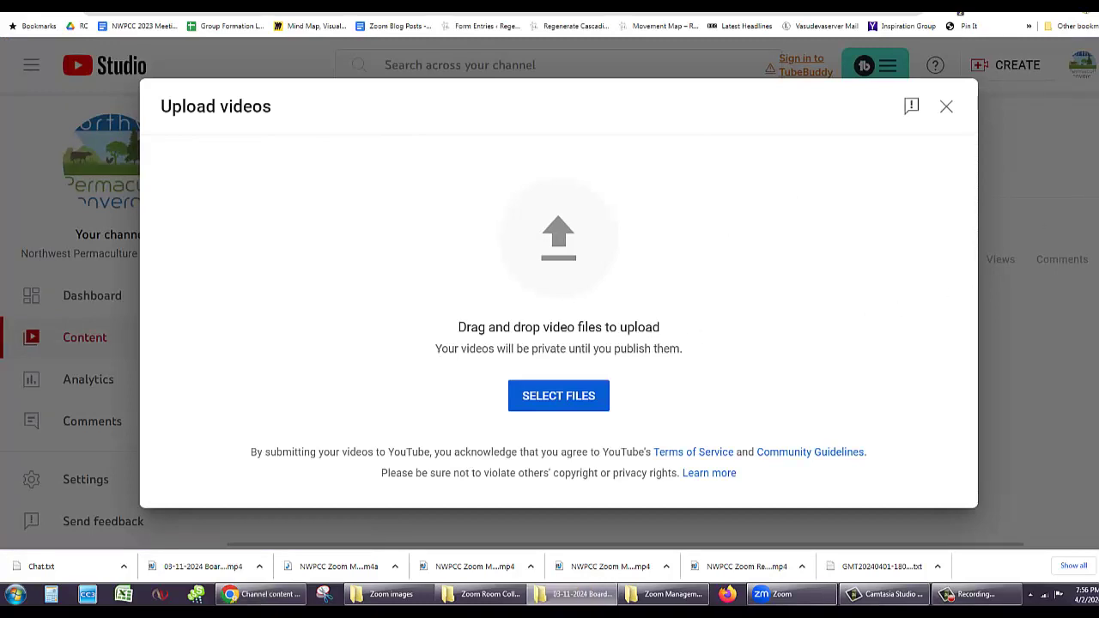
pyautogui.moveTo(1098, 142); pyautogui.dragTo(808, 211)
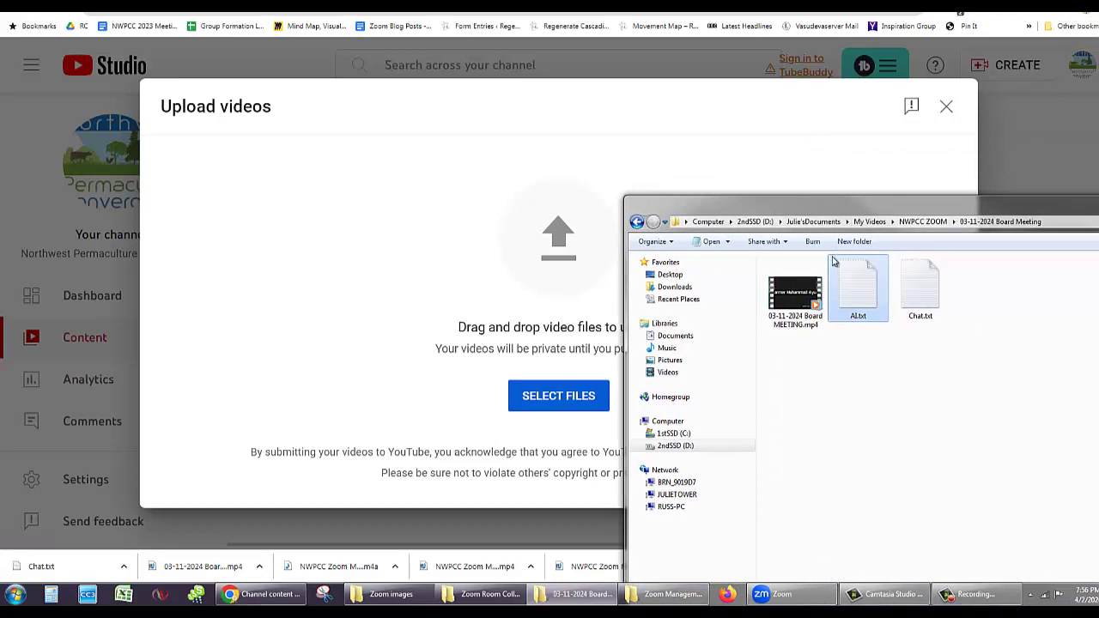
pyautogui.click(924, 222)
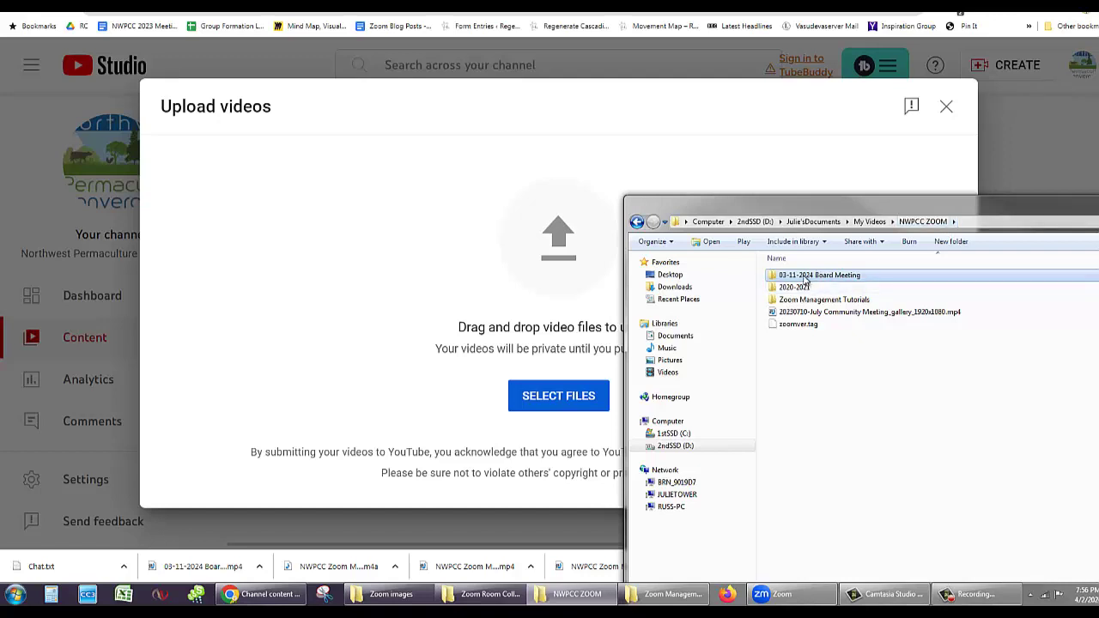
pyautogui.doubleClick(806, 276)
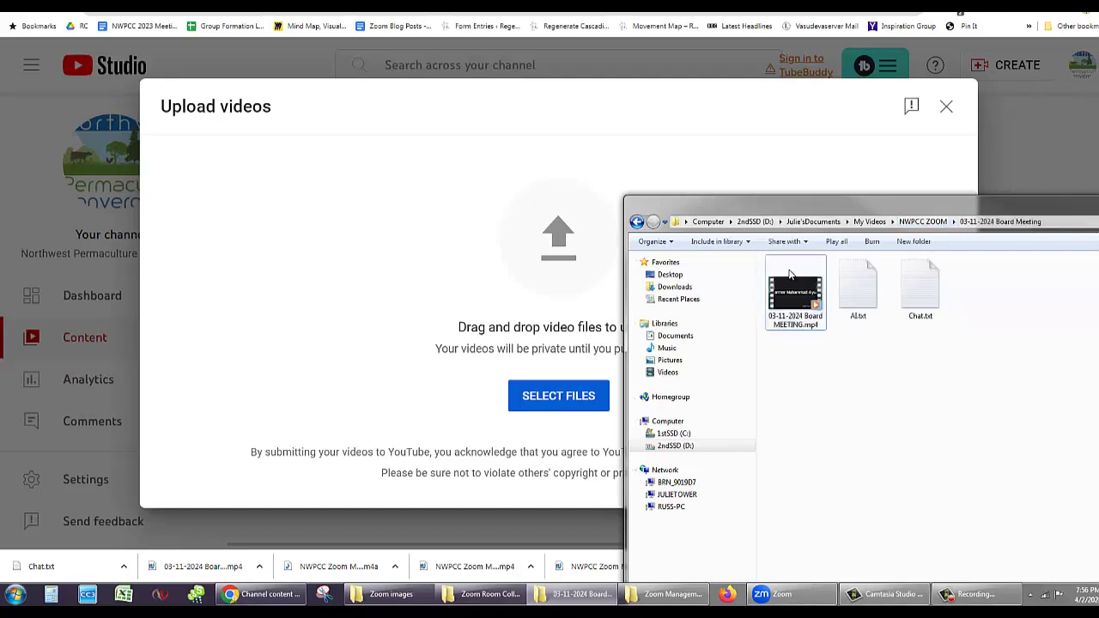
pyautogui.click(792, 275)
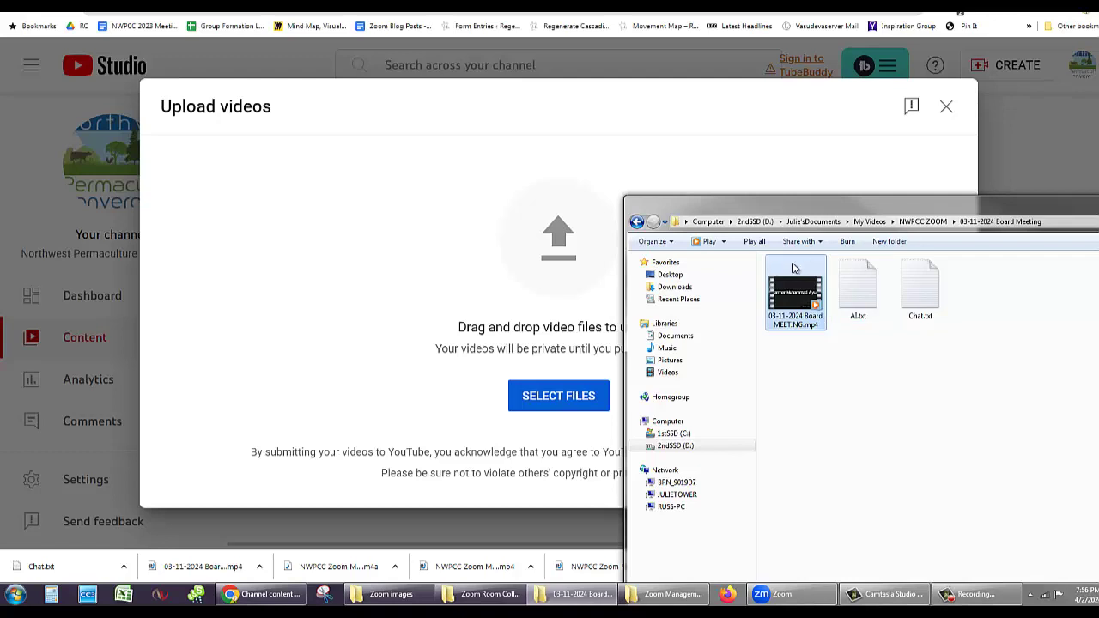
pyautogui.moveTo(795, 268); pyautogui.dragTo(554, 248)
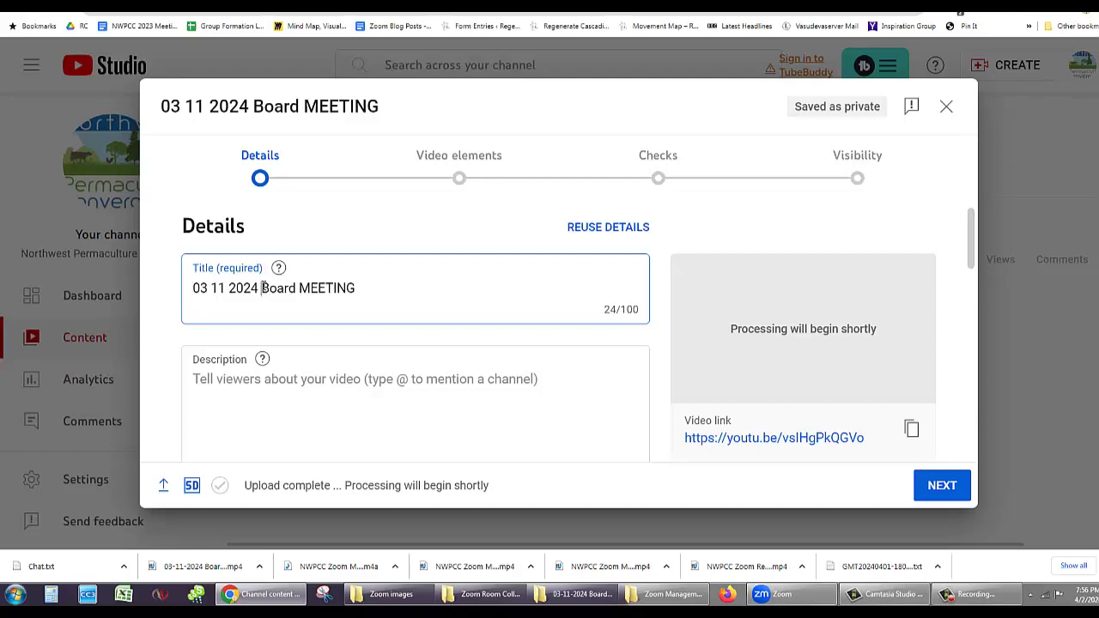
pyautogui.click(262, 288)
pyautogui.write('NW Permacuture')
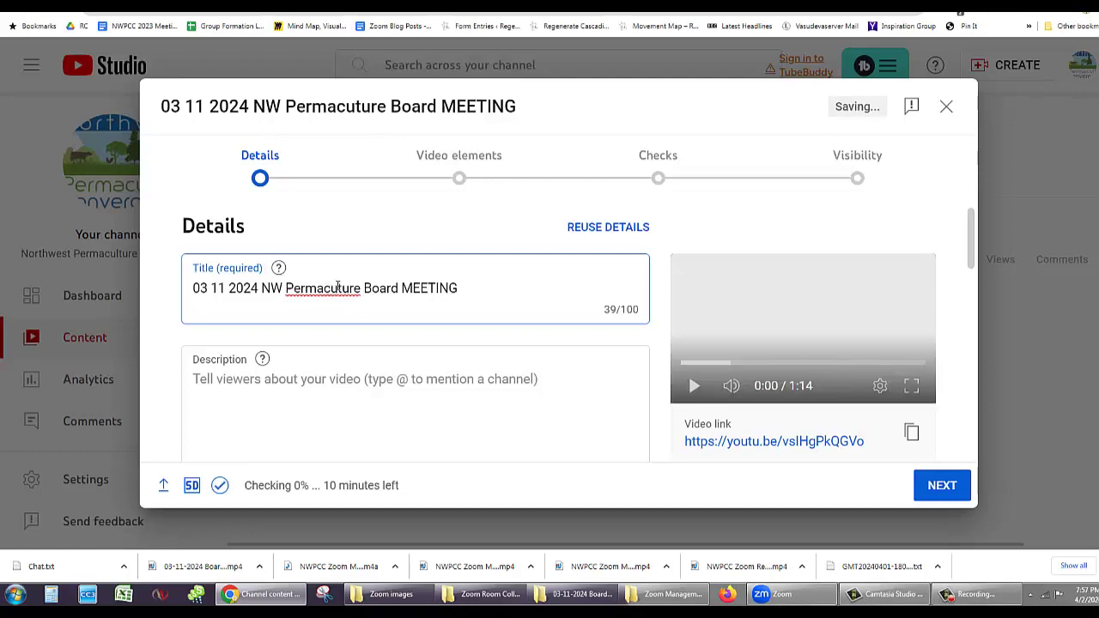
pyautogui.write(' l')
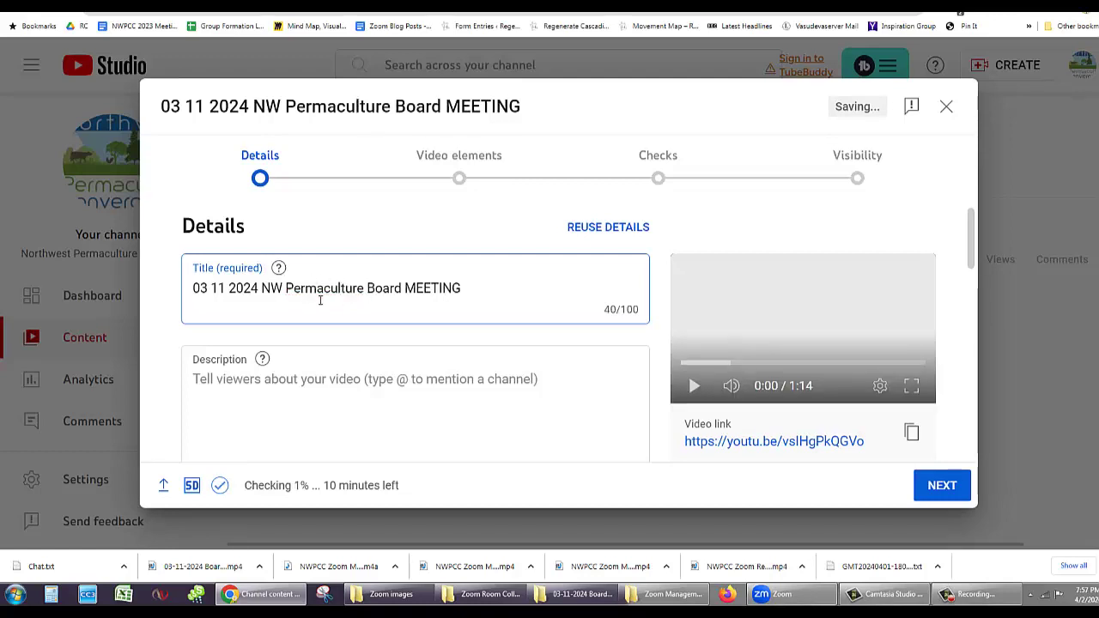
pyautogui.click(197, 379)
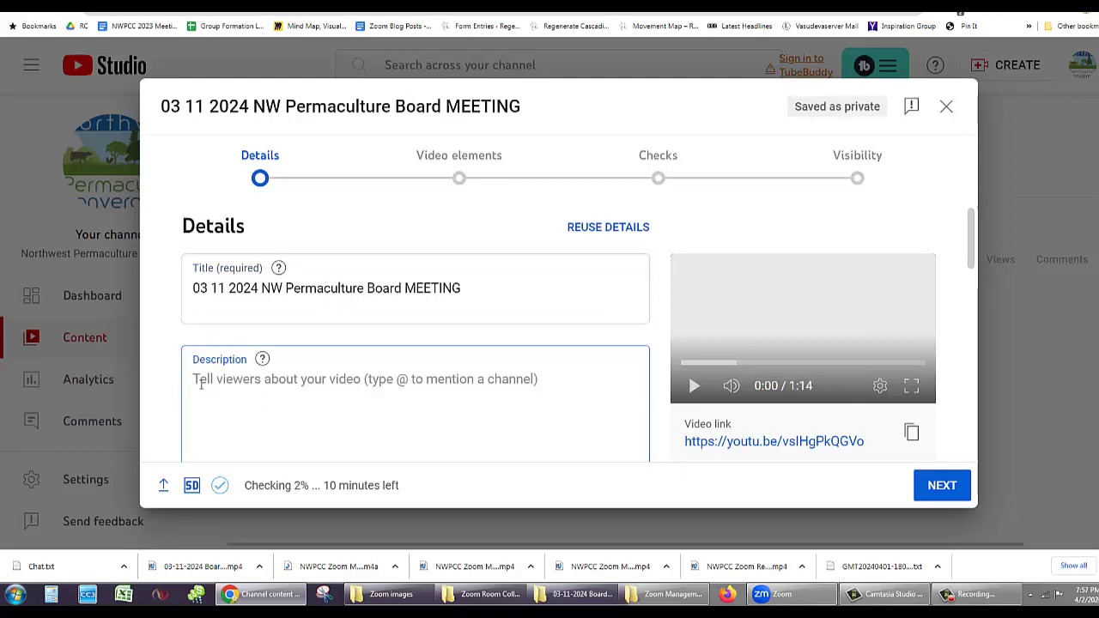
pyautogui.write('https')
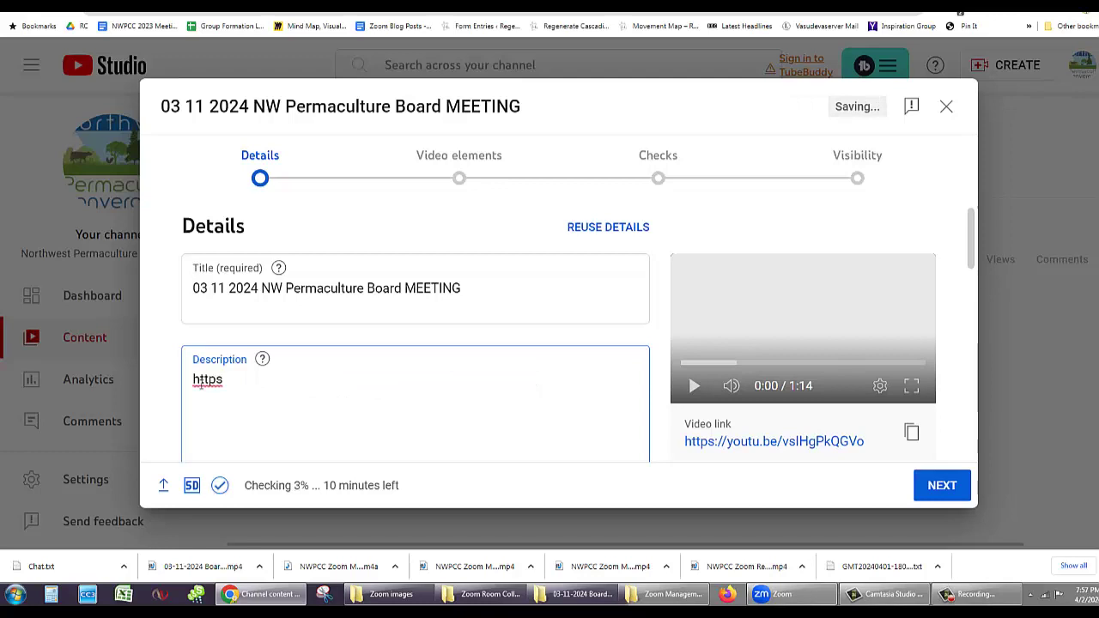
pyautogui.write('://')
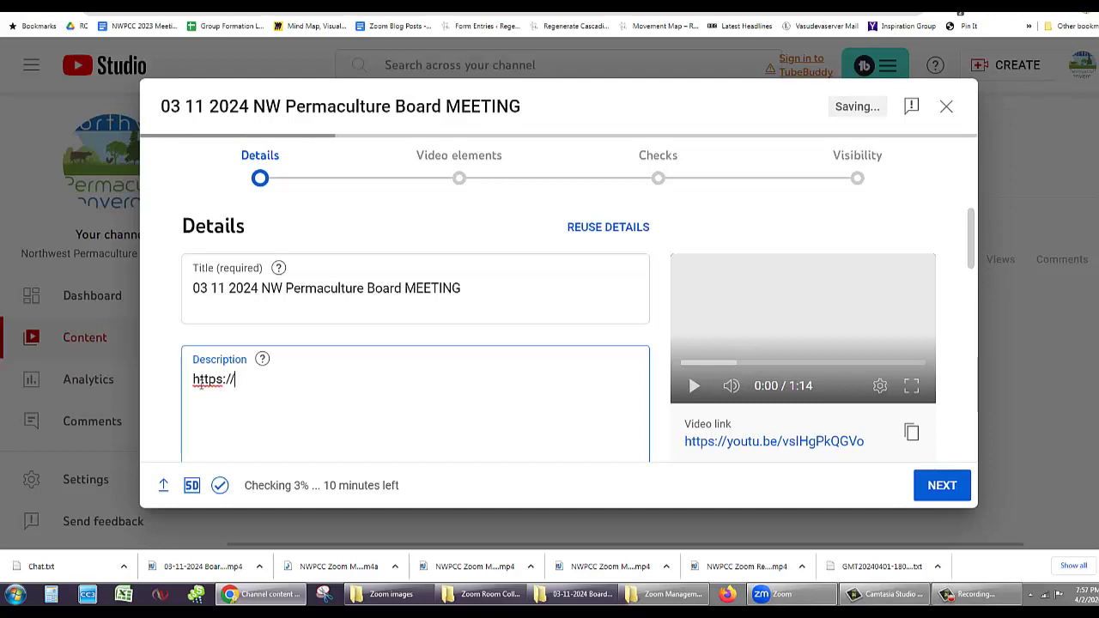
pyautogui.write('north')
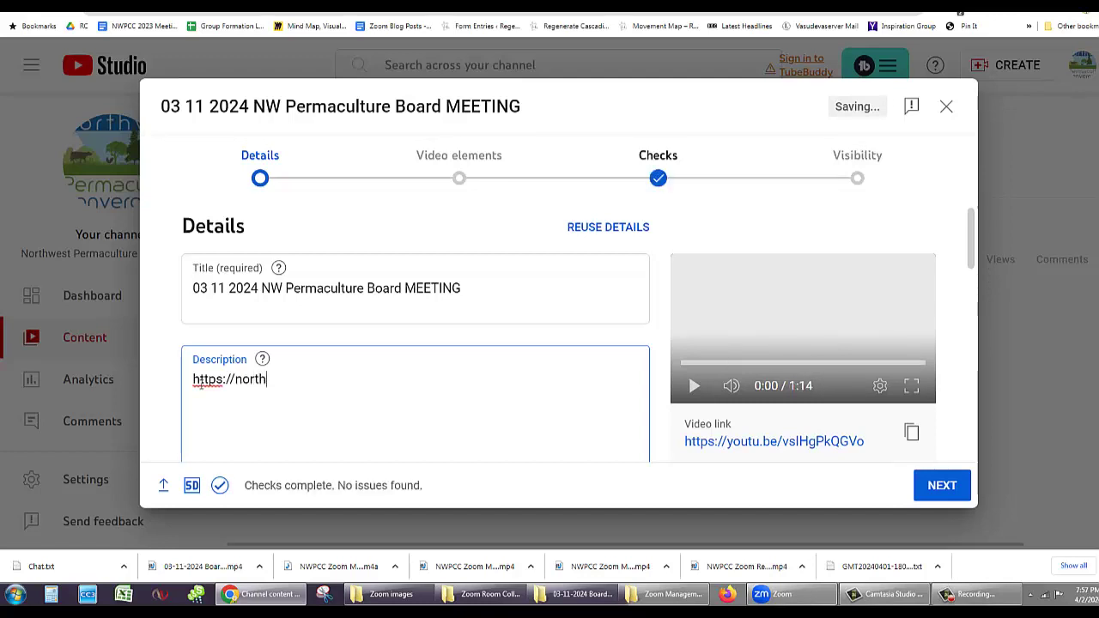
pyautogui.write('west')
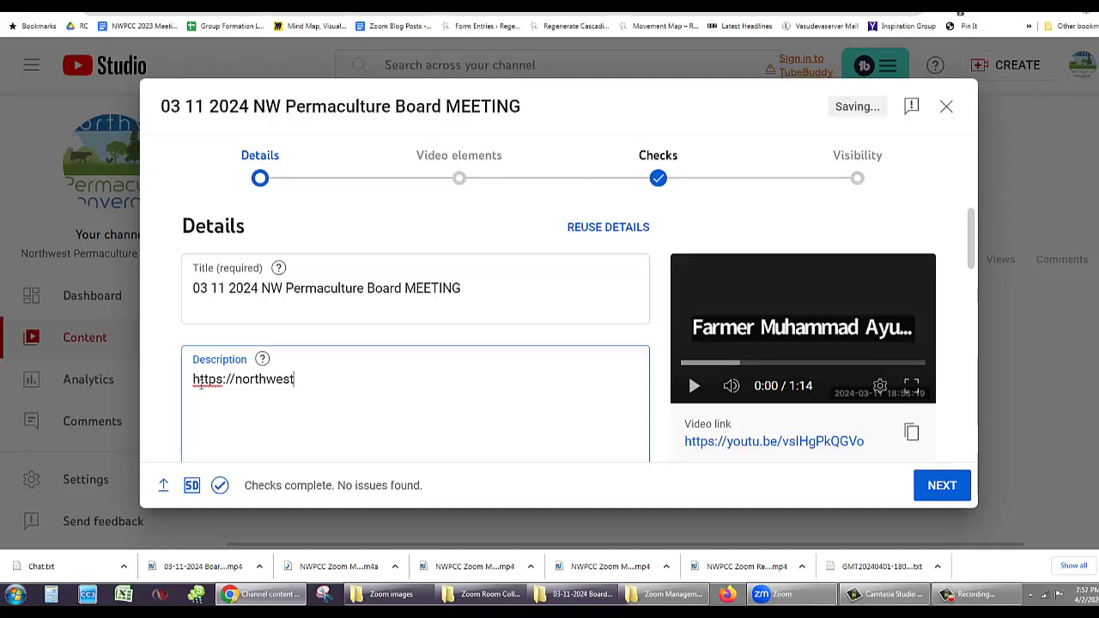
pyautogui.write('permac')
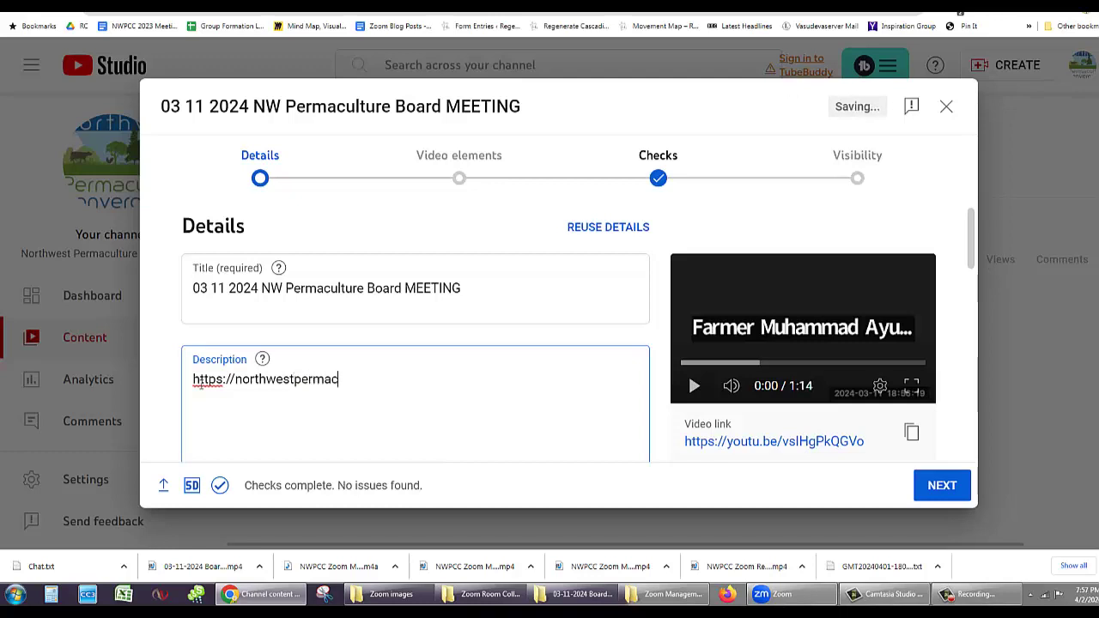
pyautogui.write('ulture.org')
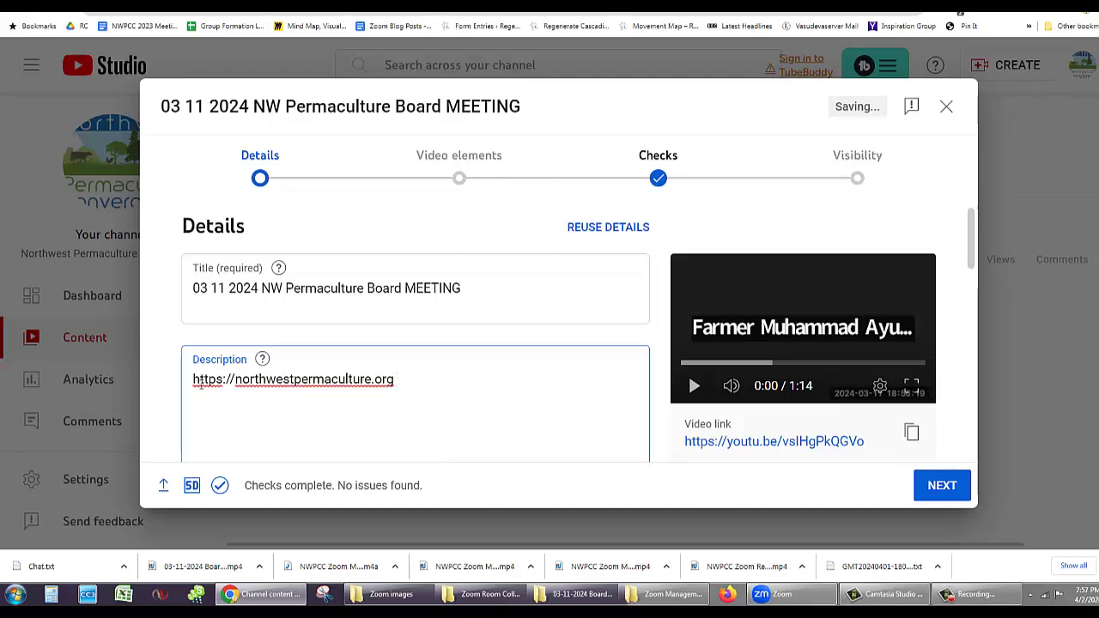
pyautogui.write(' Boardd')
pyautogui.press('BackSpace')
pyautogui.press('BackSpace')
pyautogui.press('BackSpace')
pyautogui.press('BackSpace')
pyautogui.press('BackSpace')
pyautogui.press('BackSpace')
pyautogui.write('NW Permaculture Board')
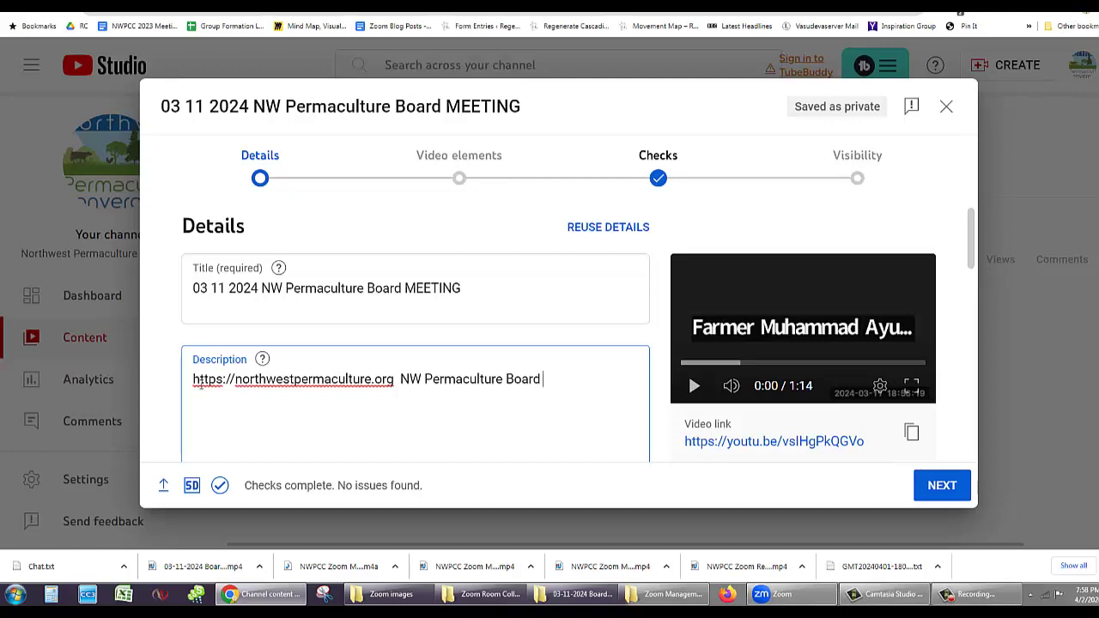
pyautogui.write('Meeting')
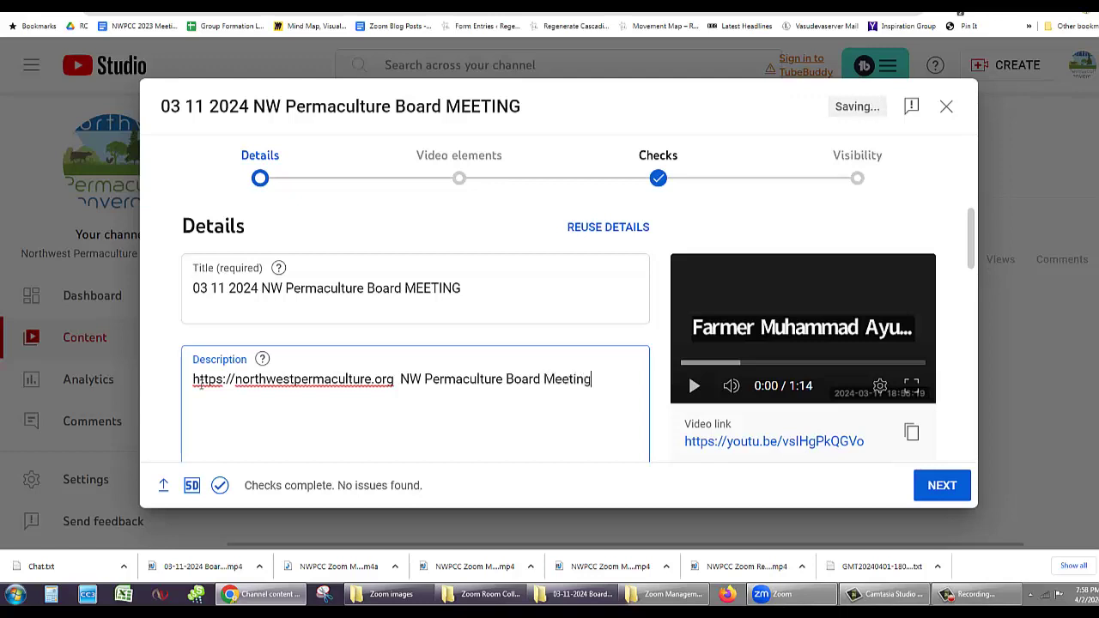
pyautogui.write('.')
pyautogui.press('Return')
# Type a 'Chat:' heading on the description's empty second line.
pyautogui.click(973, 250)
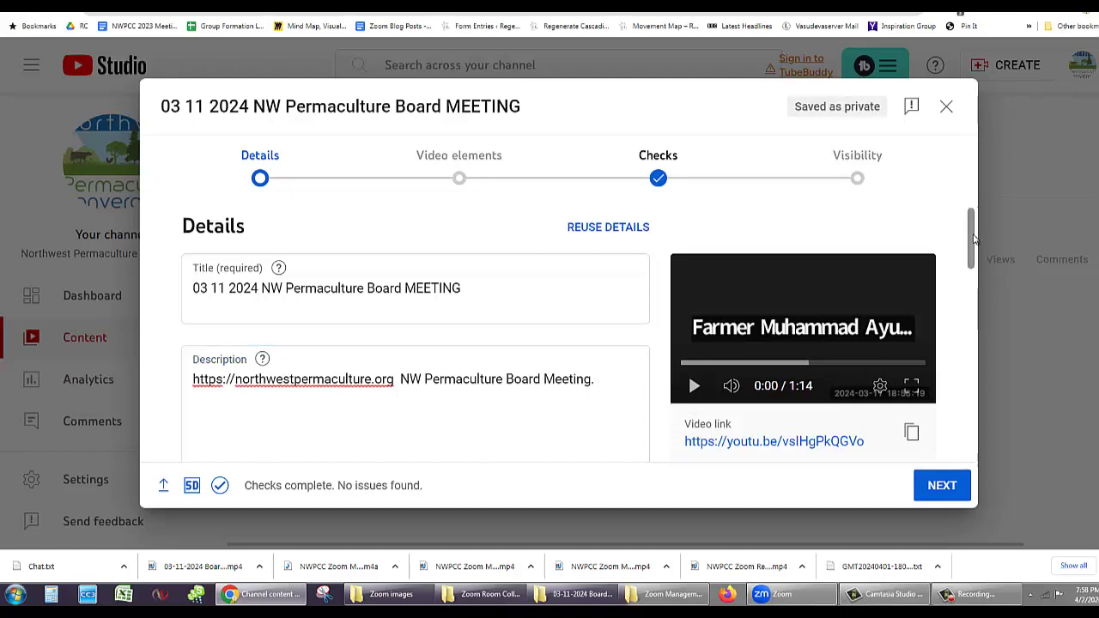
pyautogui.moveTo(972, 237); pyautogui.dragTo(972, 268)
pyautogui.click(205, 307)
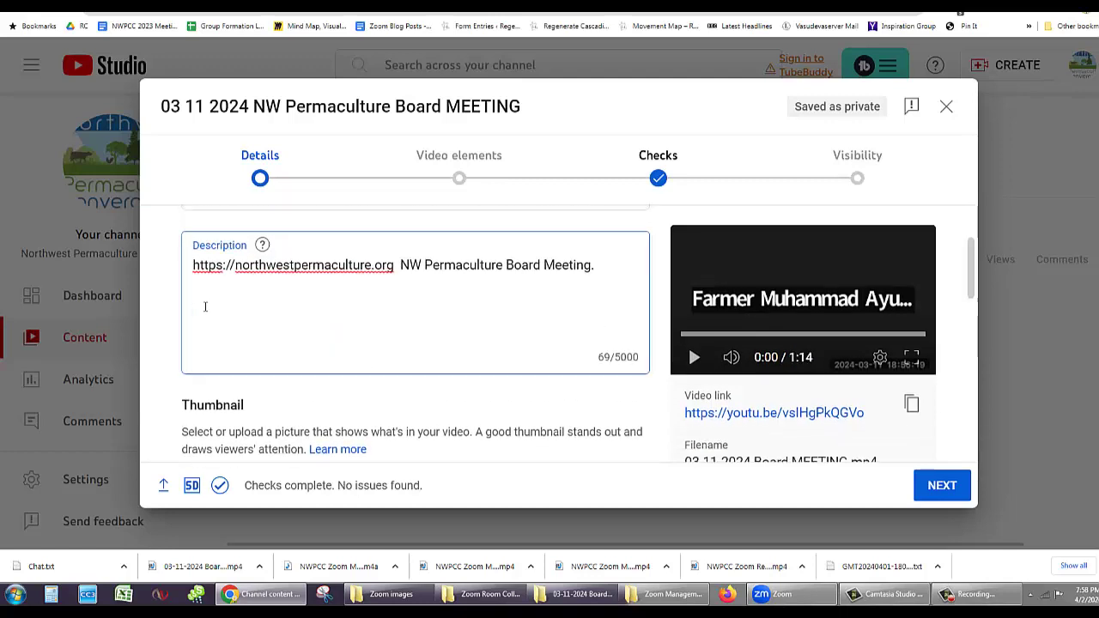
pyautogui.write('Chat:')
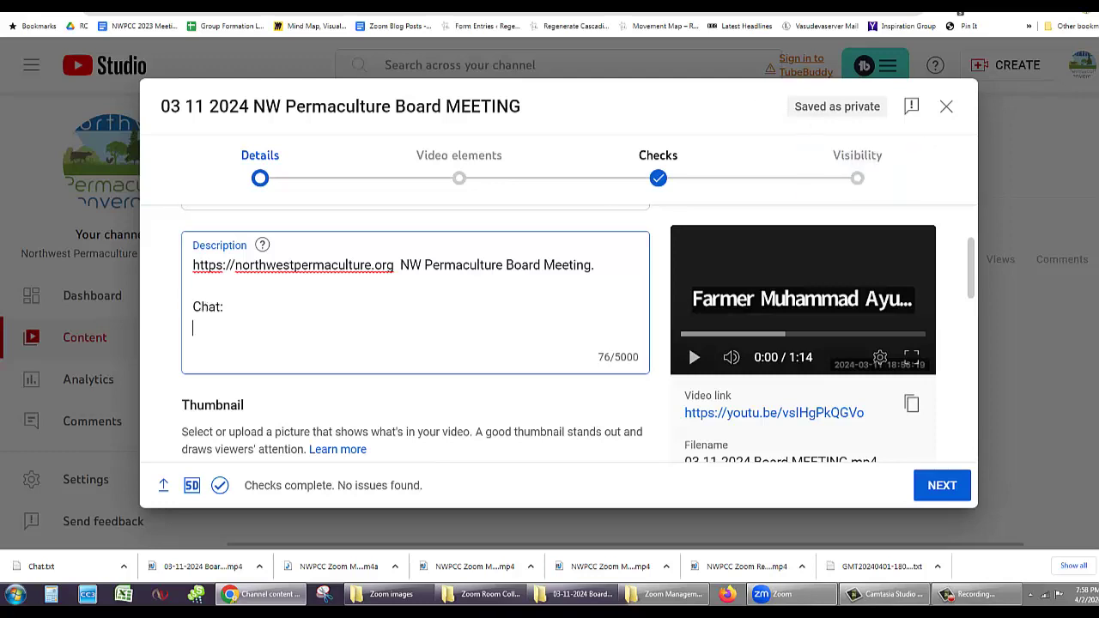
# Copy both timestamped chat lines from Chat.txt and paste them below 'Chat:', followed by a blank line.
pyautogui.hotkey('alt', 'Tab')
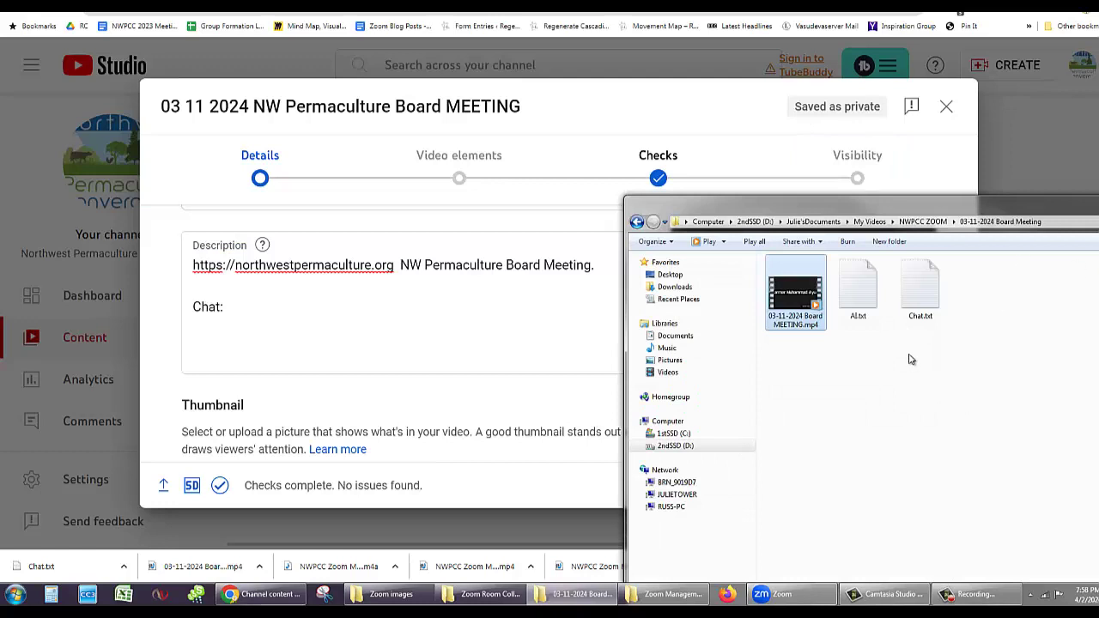
pyautogui.doubleClick(920, 287)
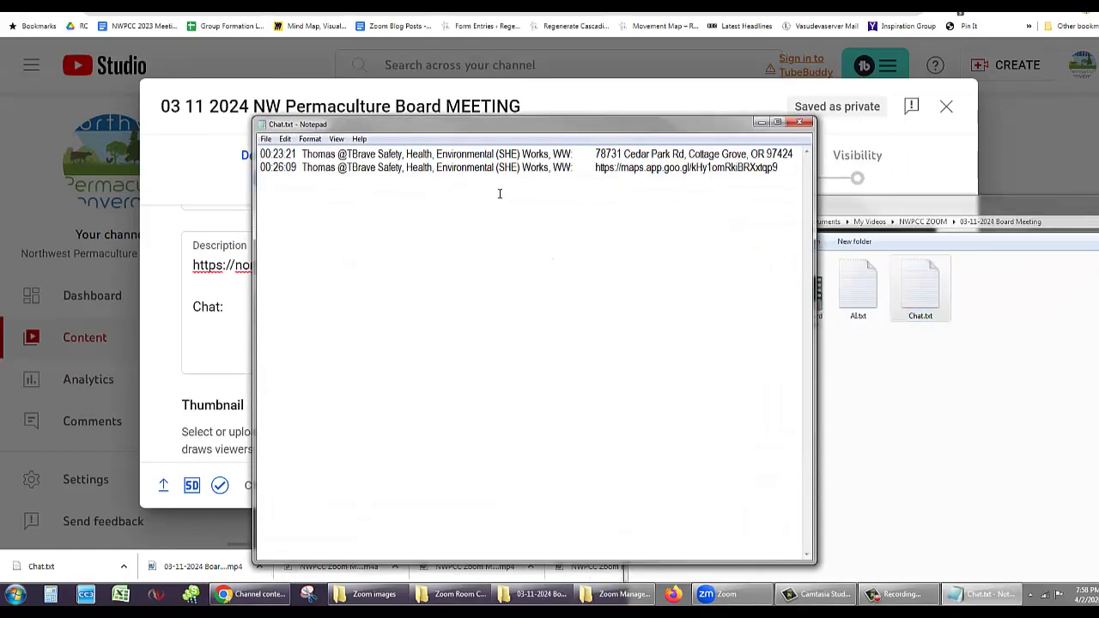
pyautogui.moveTo(779, 168); pyautogui.dragTo(190, 152)
pyautogui.hotkey('ctrl', 'c')
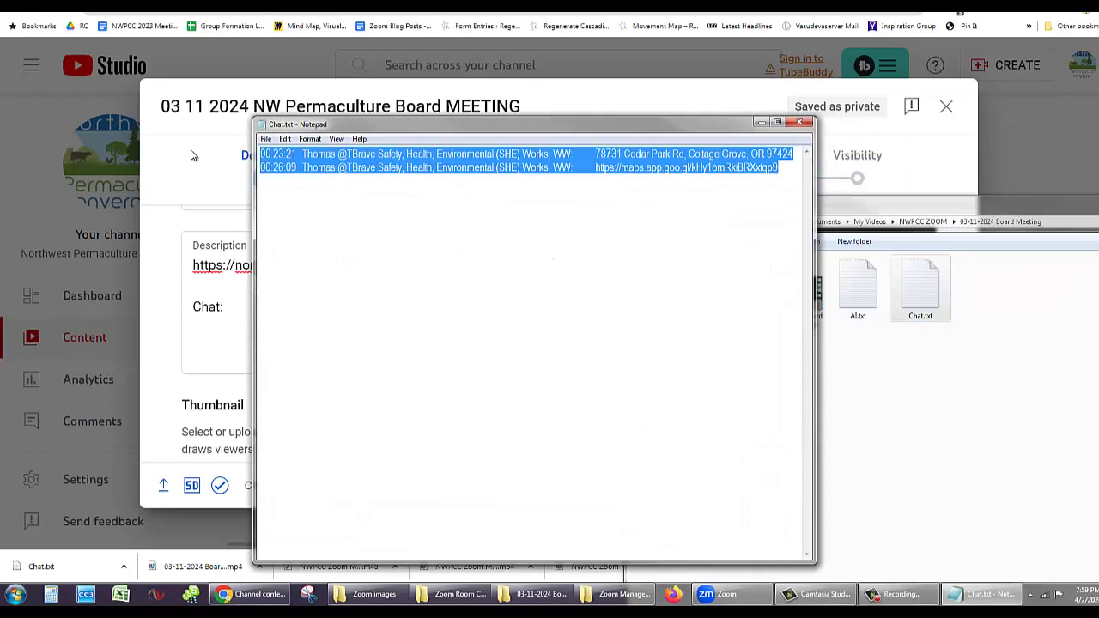
pyautogui.click(761, 121)
pyautogui.click(236, 307)
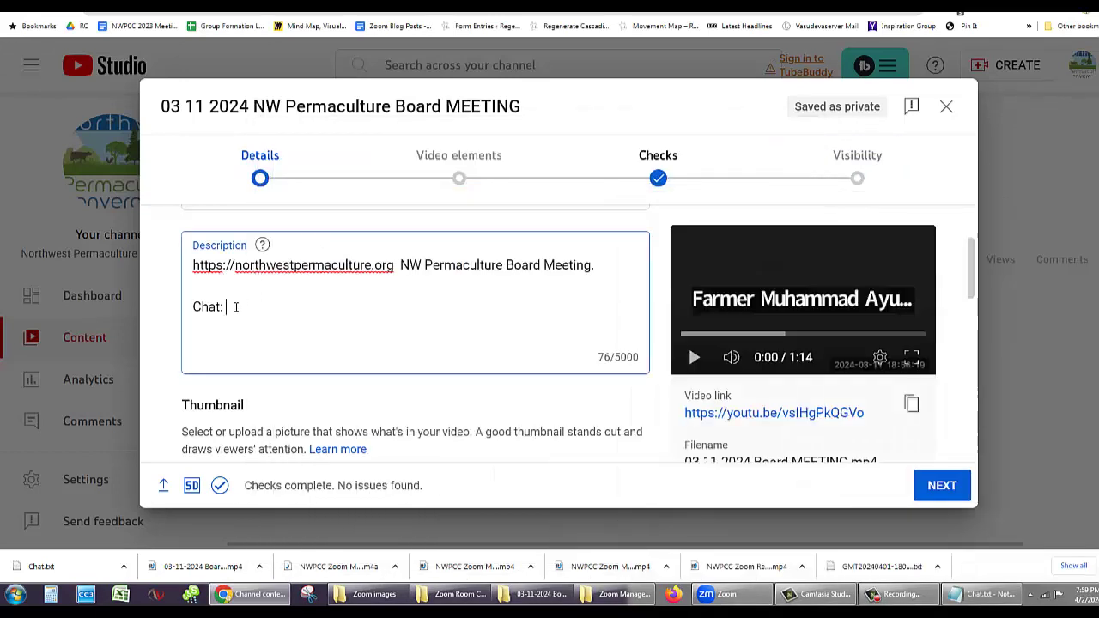
pyautogui.press('Return')
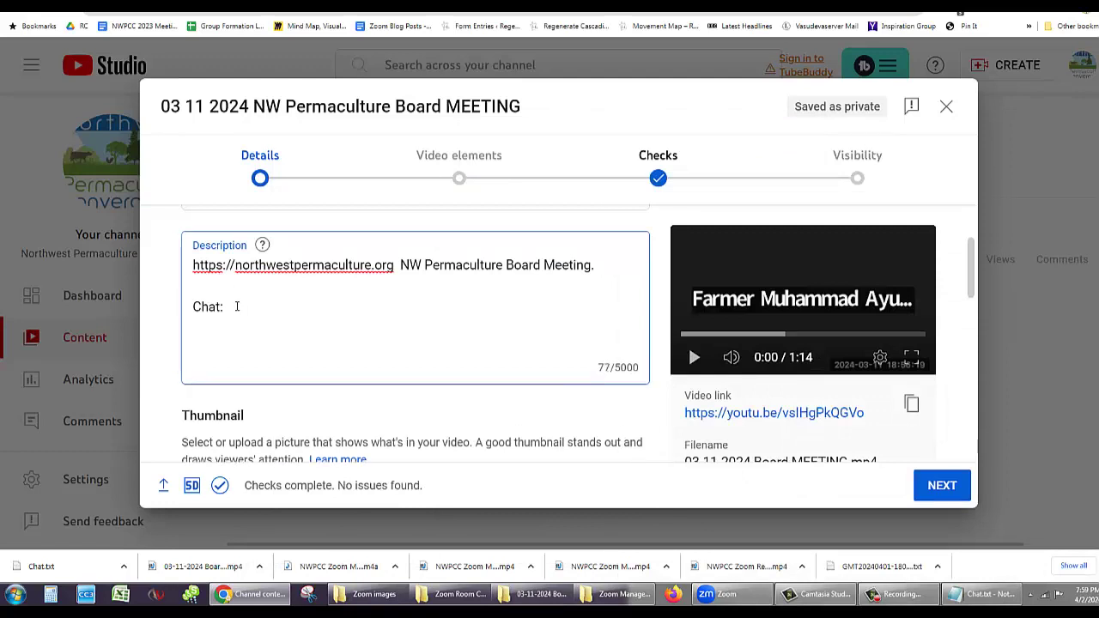
pyautogui.hotkey('ctrl', 'v')
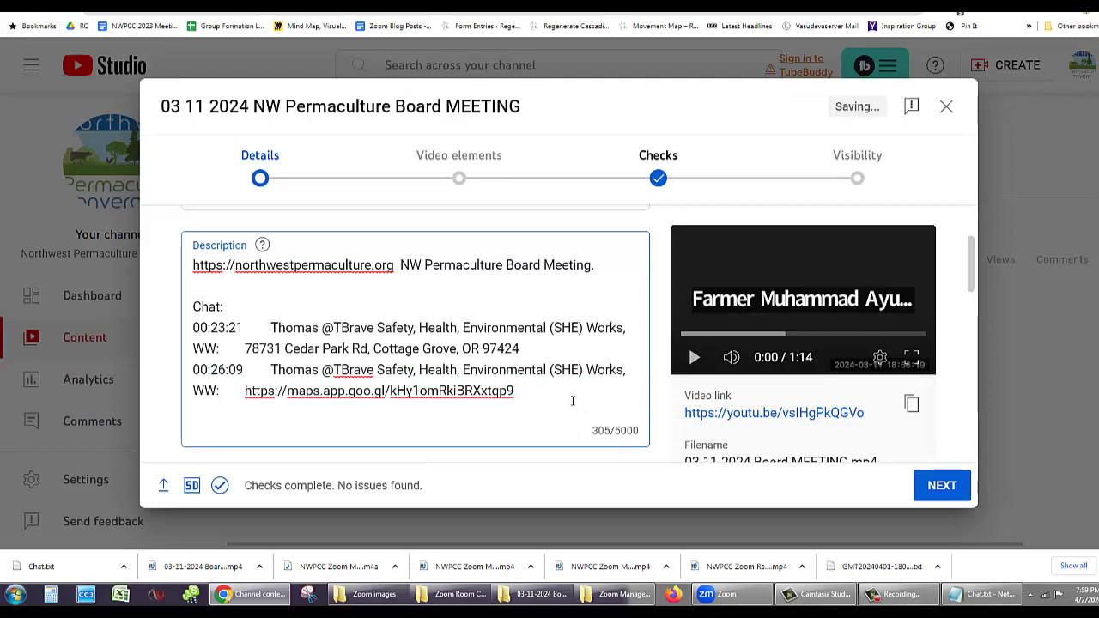
pyautogui.press('Return')
pyautogui.press('Return')
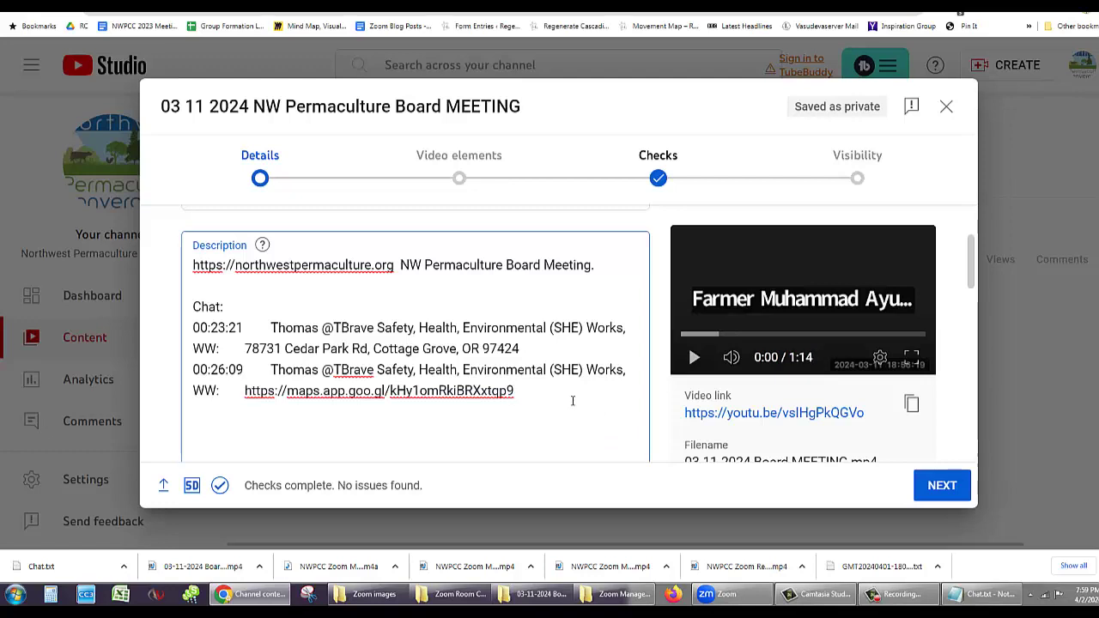
# Add an 'AI:' heading, then open AI.txt and select its entire meeting summary.
pyautogui.write('Al')
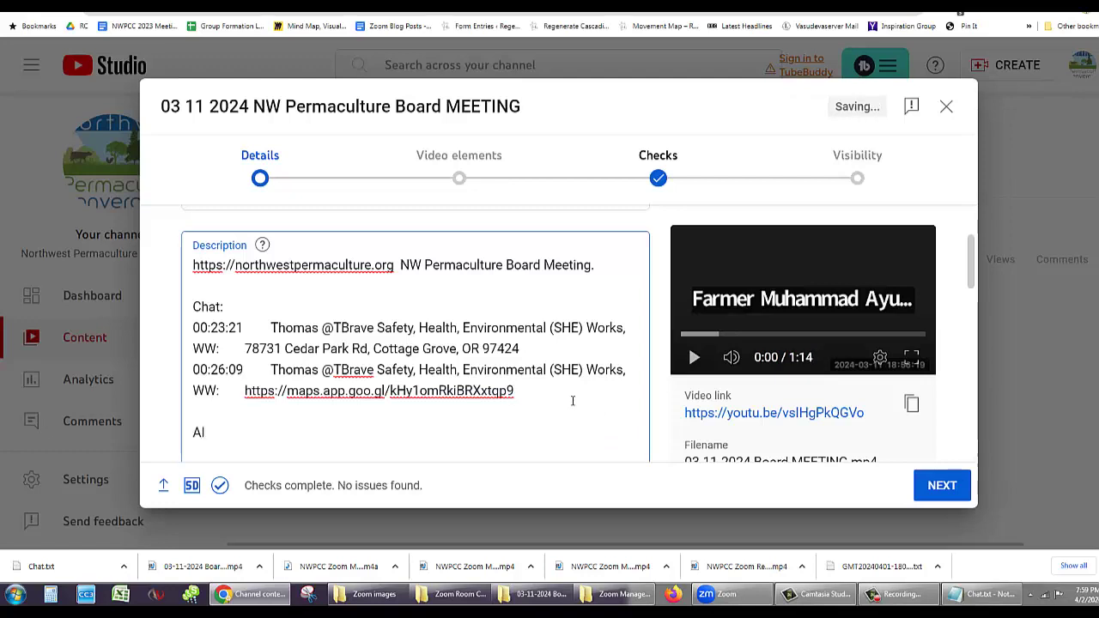
pyautogui.write(':')
pyautogui.press('Return')
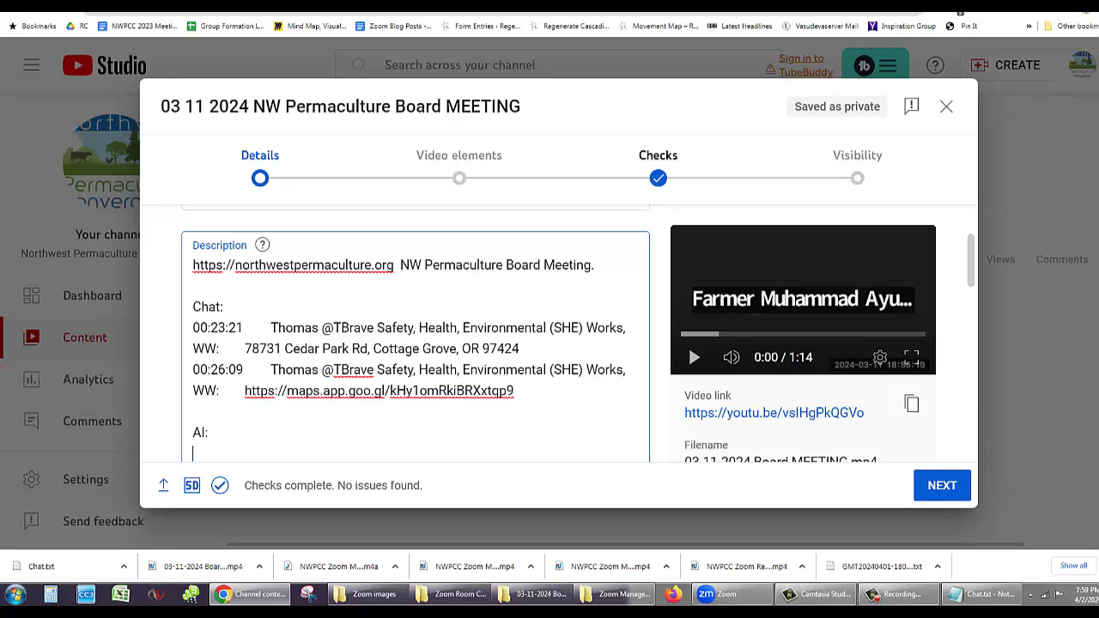
pyautogui.hotkey('alt', 'Tab')
pyautogui.moveTo(858, 206); pyautogui.dragTo(912, 157)
pyautogui.click(994, 235)
pyautogui.doubleClick(917, 229)
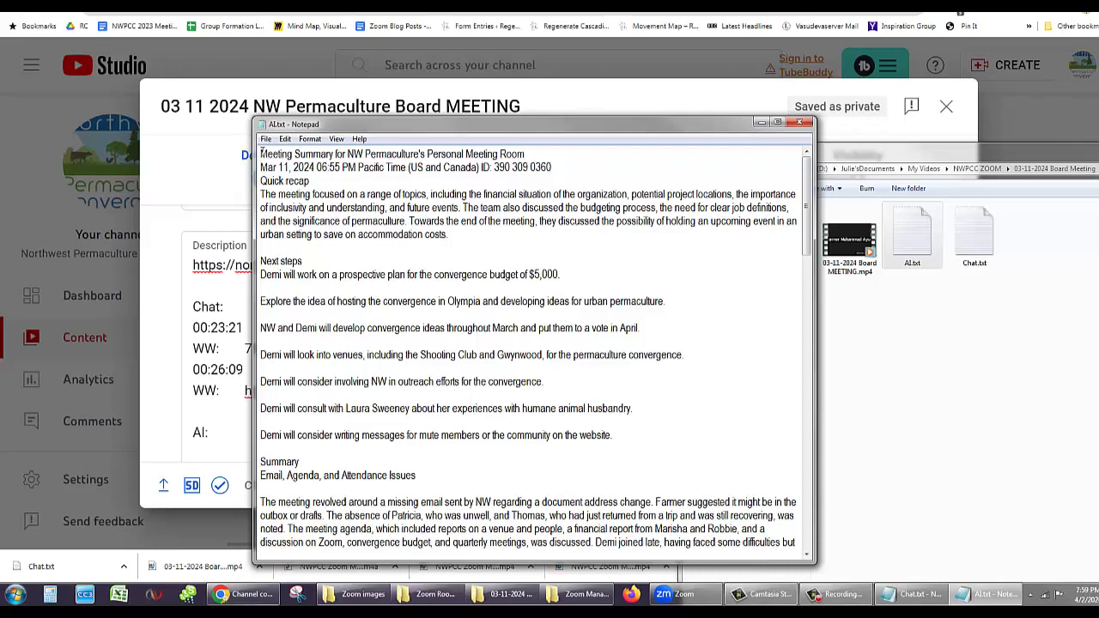
pyautogui.hotkey('ctrl', 'a')
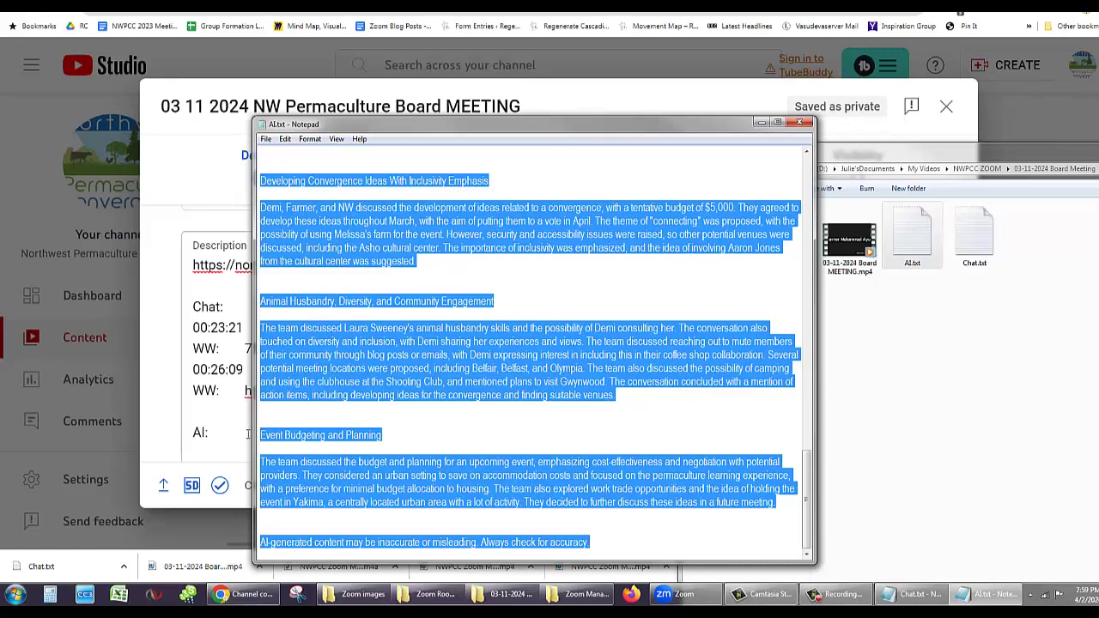
pyautogui.click(220, 431)
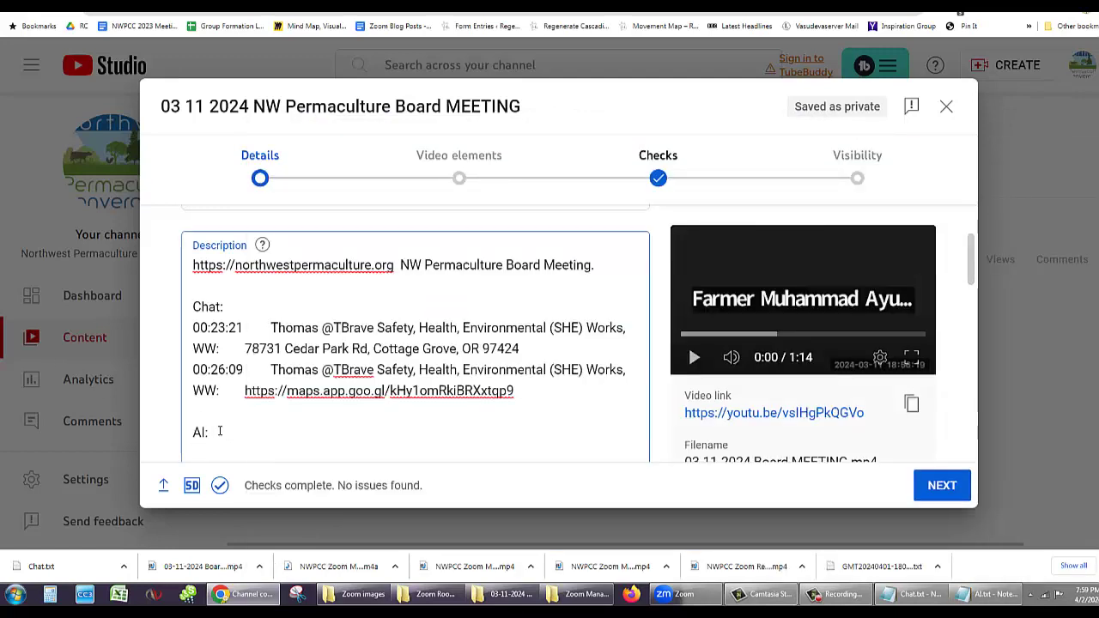
# Paste the AI.txt meeting summary under the 'AI:' heading.
pyautogui.hotkey('ctrl', 'v')
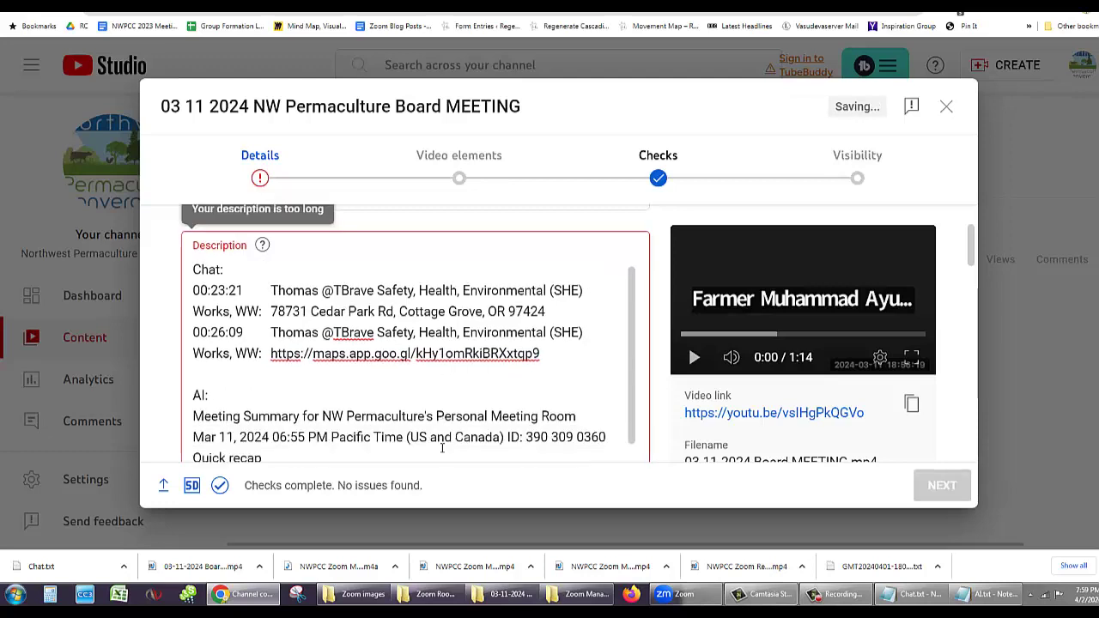
pyautogui.scroll(-2, 442, 447)
pyautogui.scroll(-2, 442, 446)
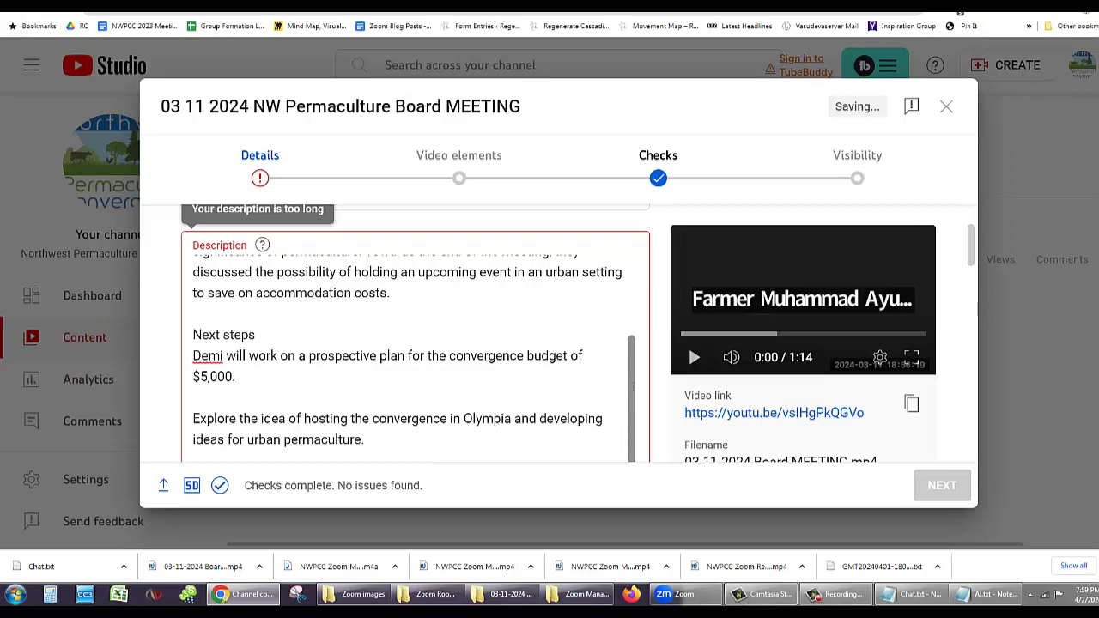
pyautogui.scroll(-5, 631, 387)
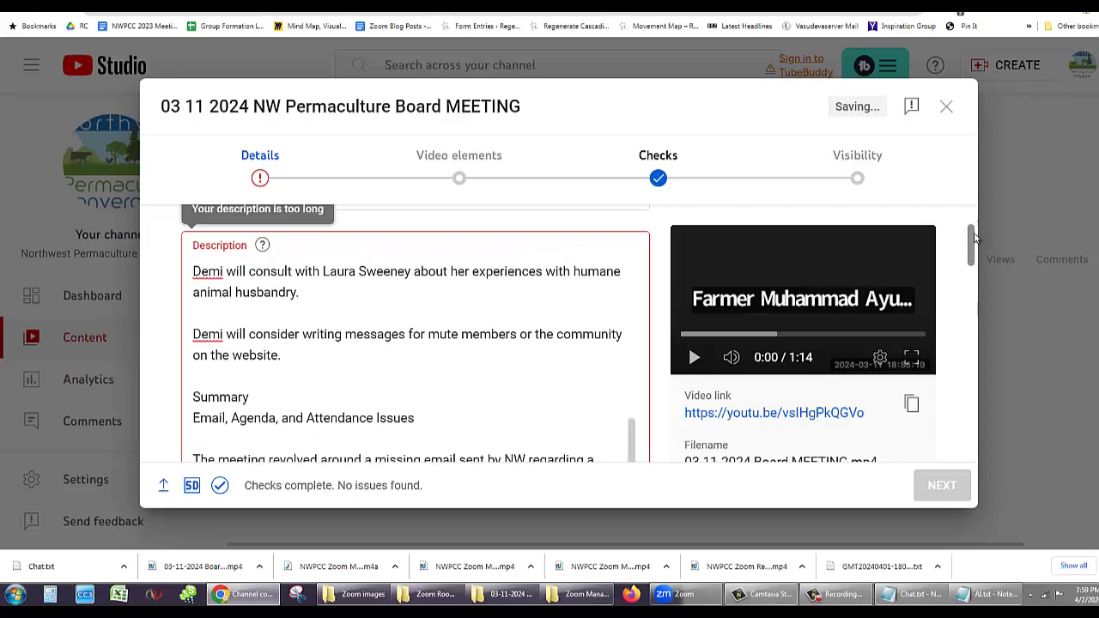
pyautogui.moveTo(973, 249); pyautogui.dragTo(987, 352)
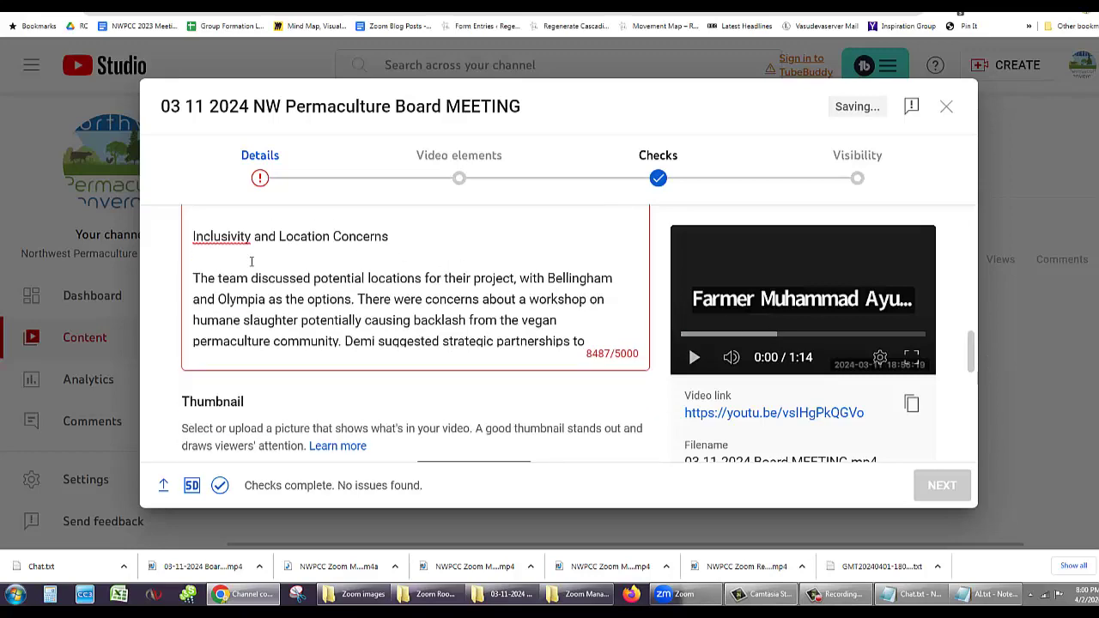
# Delete the paragraph starting 'The team' and the blank lines before Financial Risks.
pyautogui.click(194, 278)
pyautogui.moveTo(193, 278); pyautogui.dragTo(587, 320)
pyautogui.press('BackSpace')
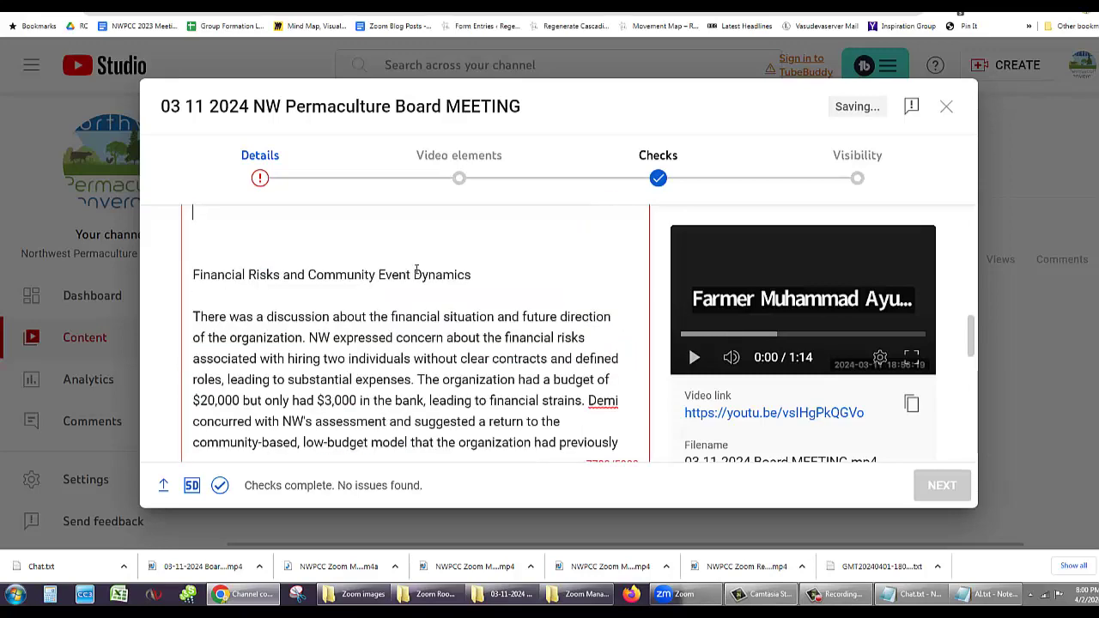
pyautogui.scroll(6, 417, 272)
pyautogui.scroll(8, 417, 271)
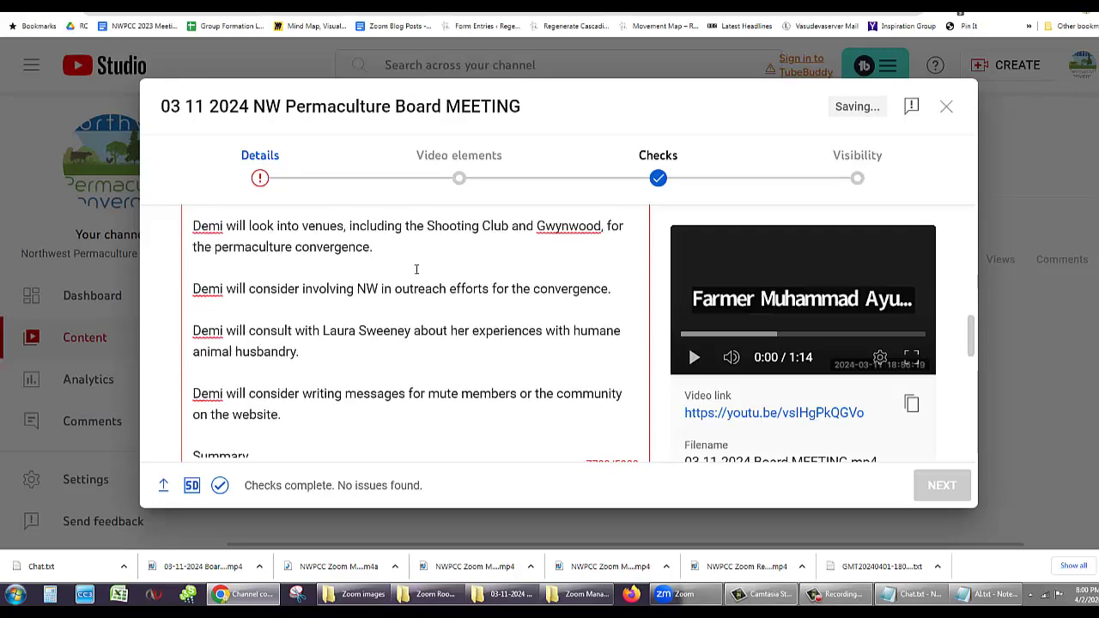
pyautogui.scroll(1, 416, 270)
pyautogui.scroll(-12, 417, 270)
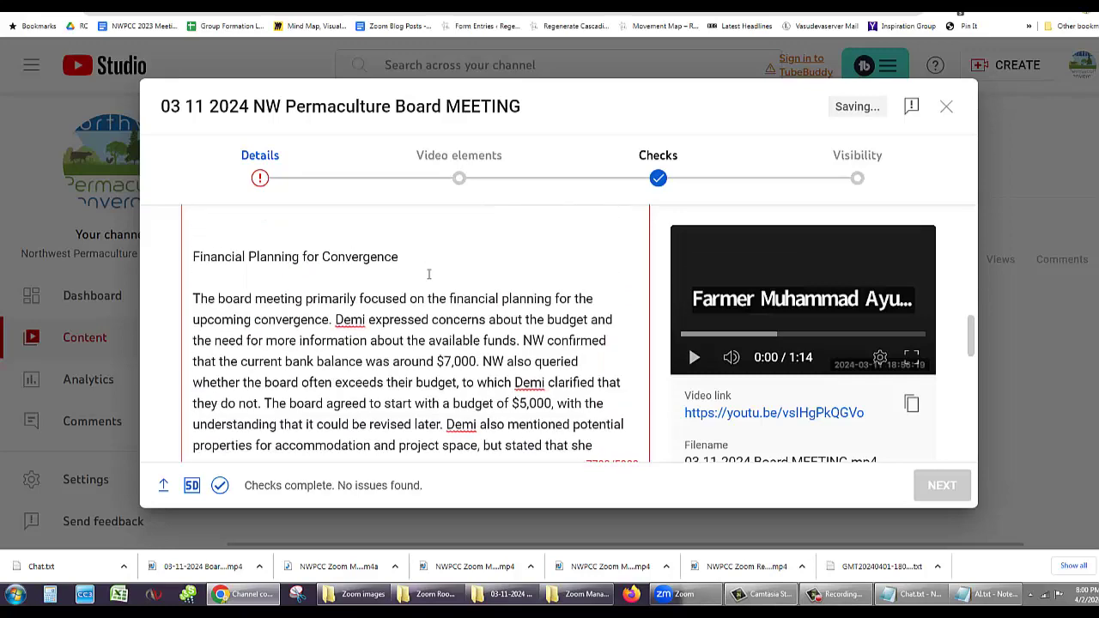
pyautogui.scroll(-7, 428, 274)
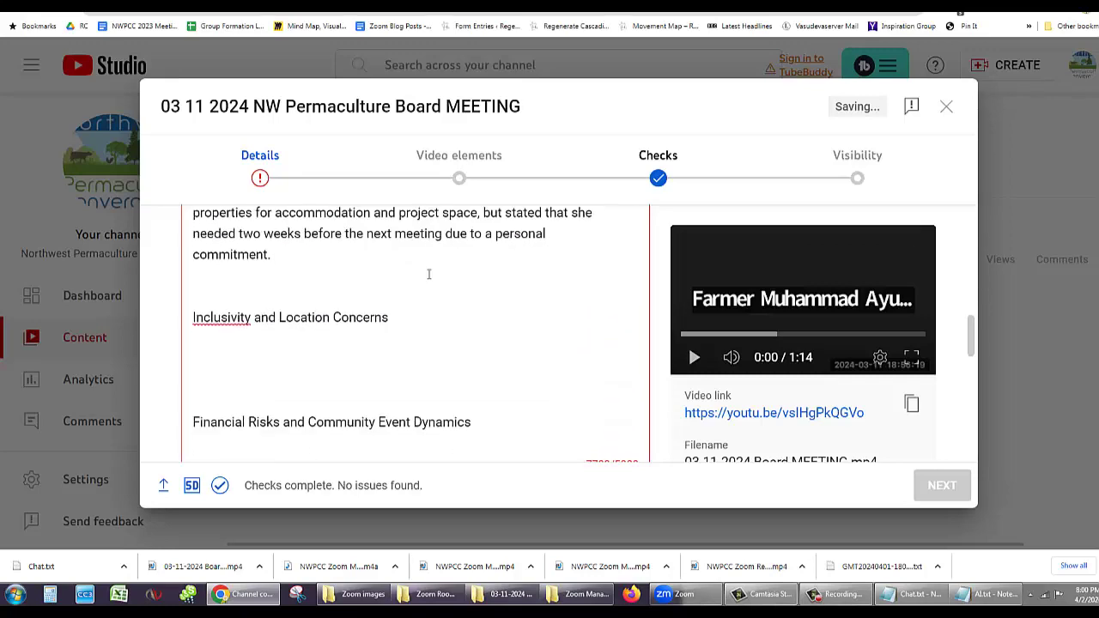
pyautogui.press('Delete')
pyautogui.press('Delete')
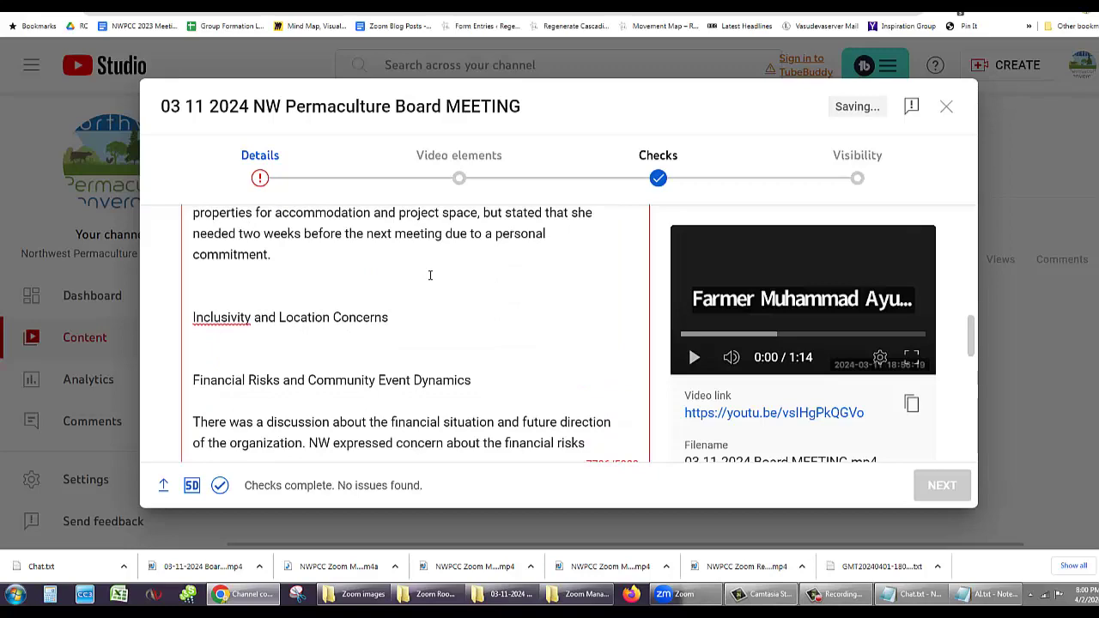
pyautogui.press('Delete')
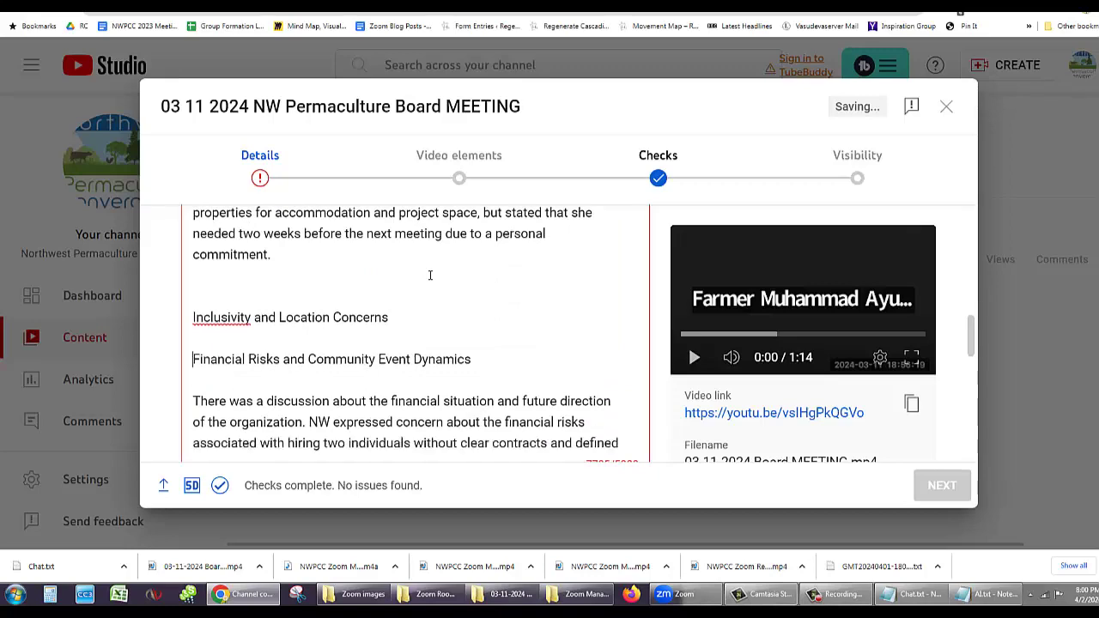
# Delete the paragraph under 'Urban Permaculture and Trauma Healing'.
pyautogui.scroll(-4, 501, 311)
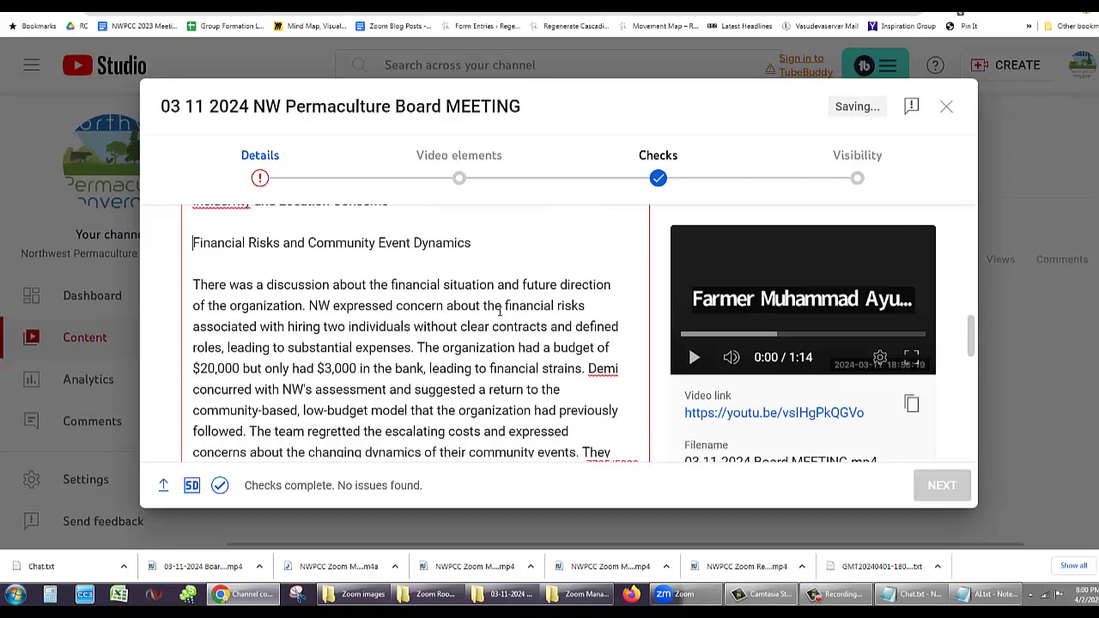
pyautogui.scroll(-3, 500, 312)
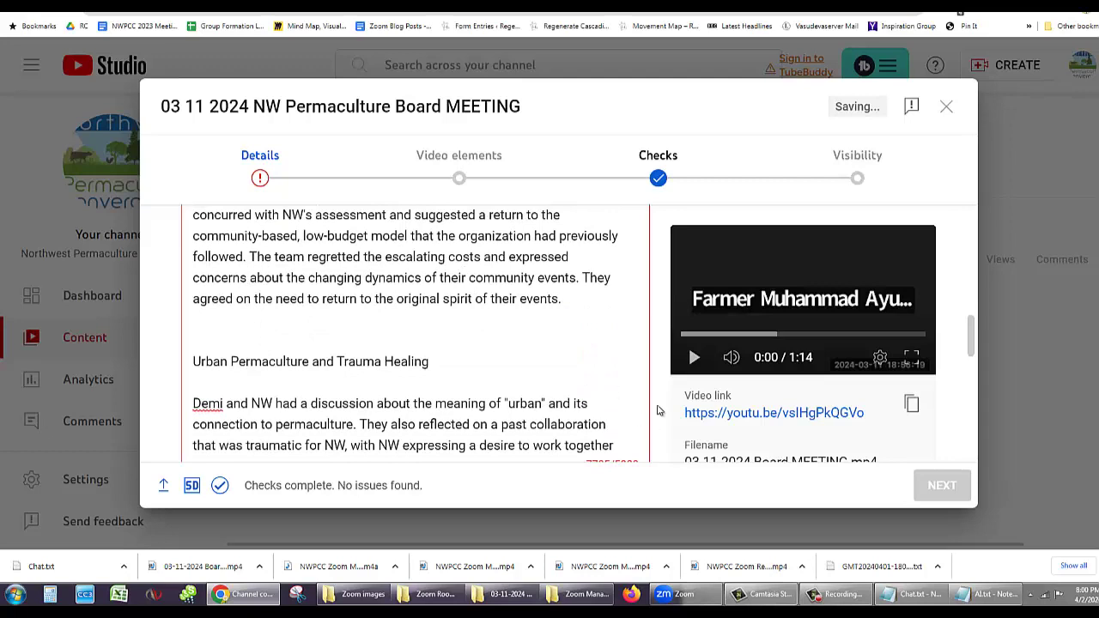
pyautogui.scroll(-1, 974, 339)
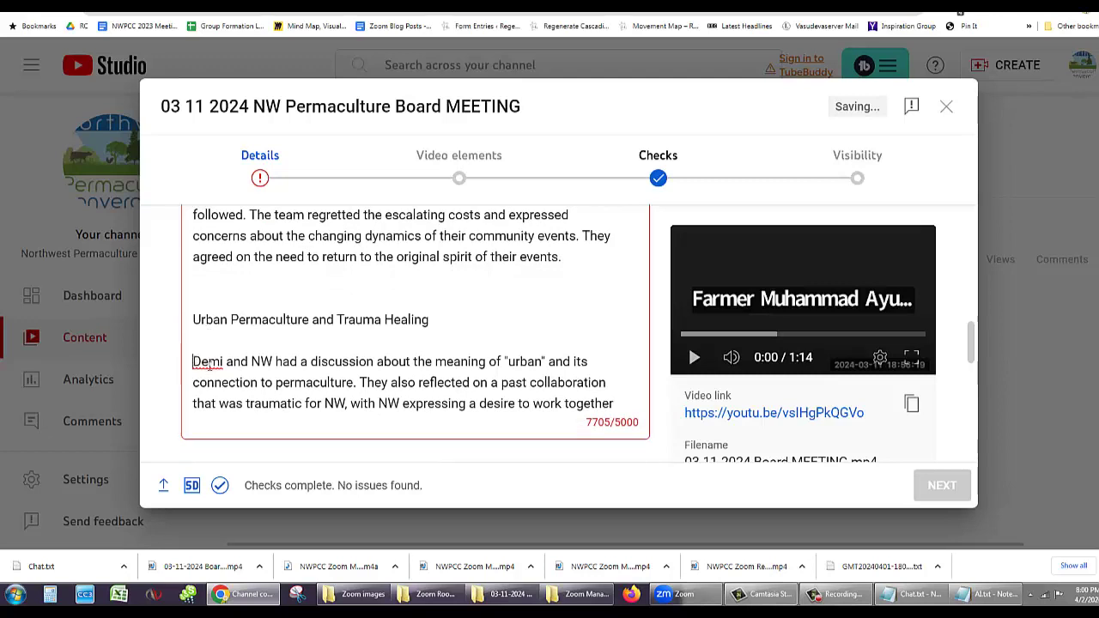
pyautogui.moveTo(195, 360); pyautogui.dragTo(557, 395)
pyautogui.press('BackSpace')
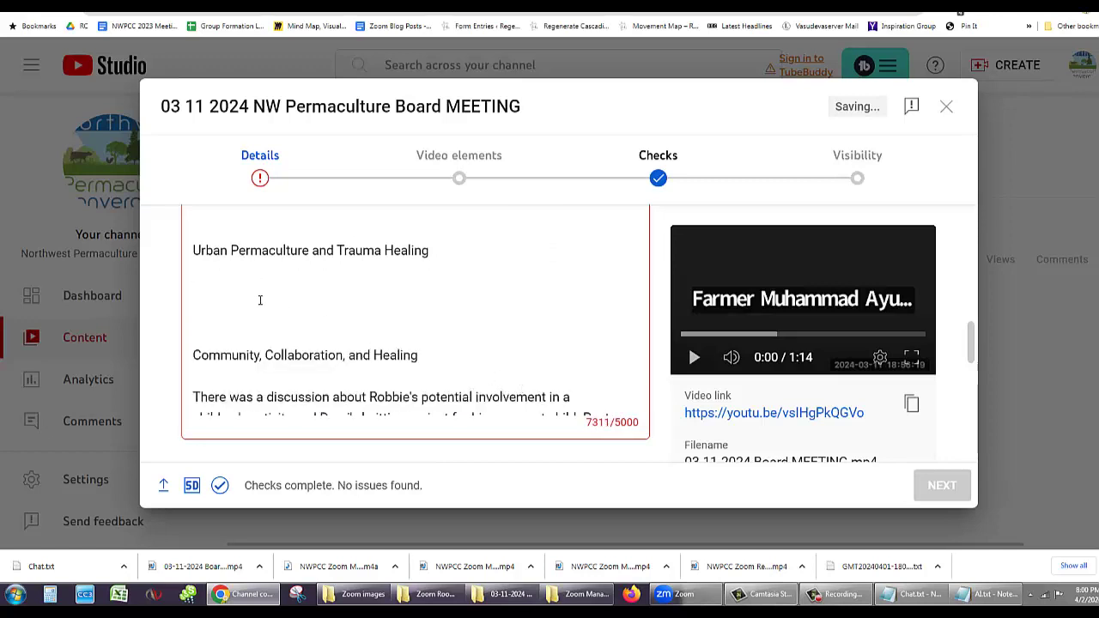
# Delete the budgeting and Event Budgeting and Planning paragraphs from the description.
pyautogui.moveTo(253, 299); pyautogui.dragTo(271, 359)
pyautogui.moveTo(297, 434); pyautogui.dragTo(615, 405)
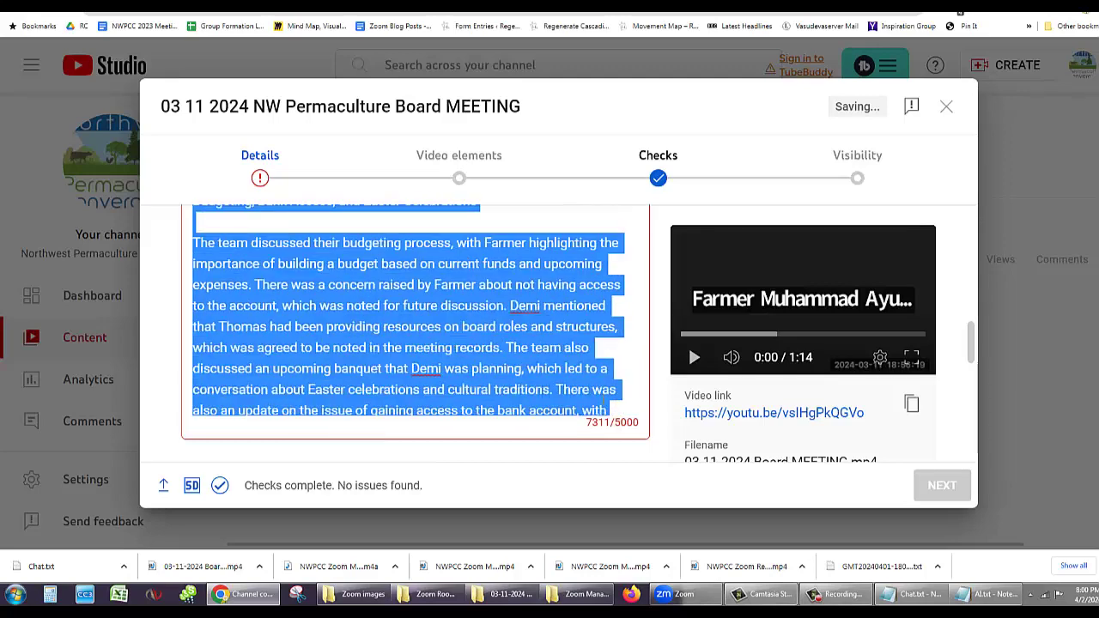
pyautogui.press('BackSpace')
pyautogui.scroll(-8, 586, 387)
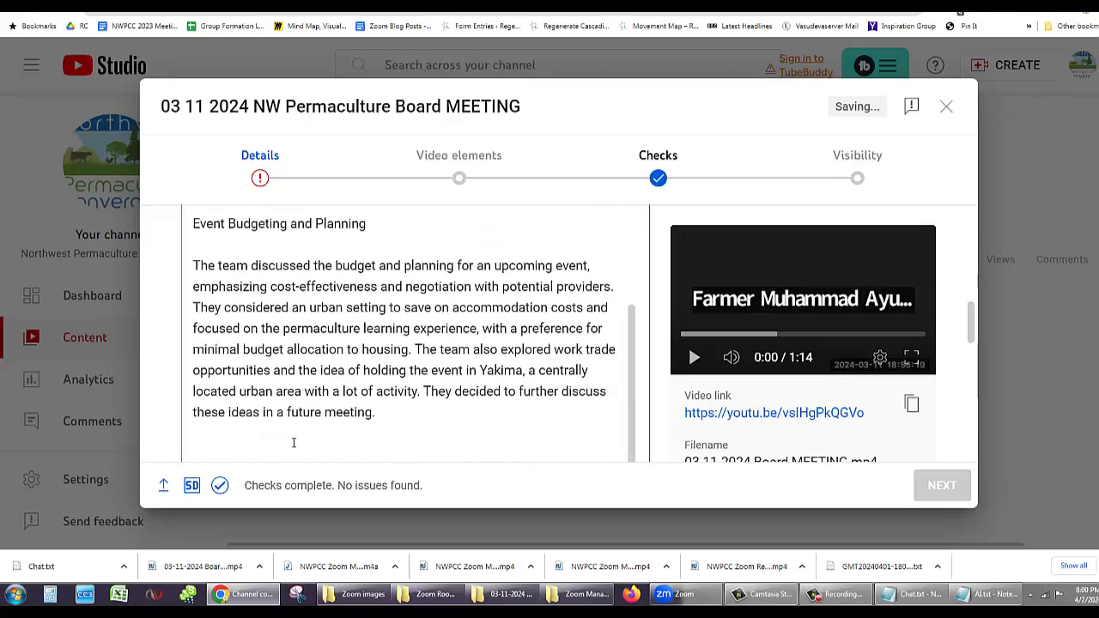
pyautogui.moveTo(380, 416); pyautogui.dragTo(198, 269)
pyautogui.press('BackSpace')
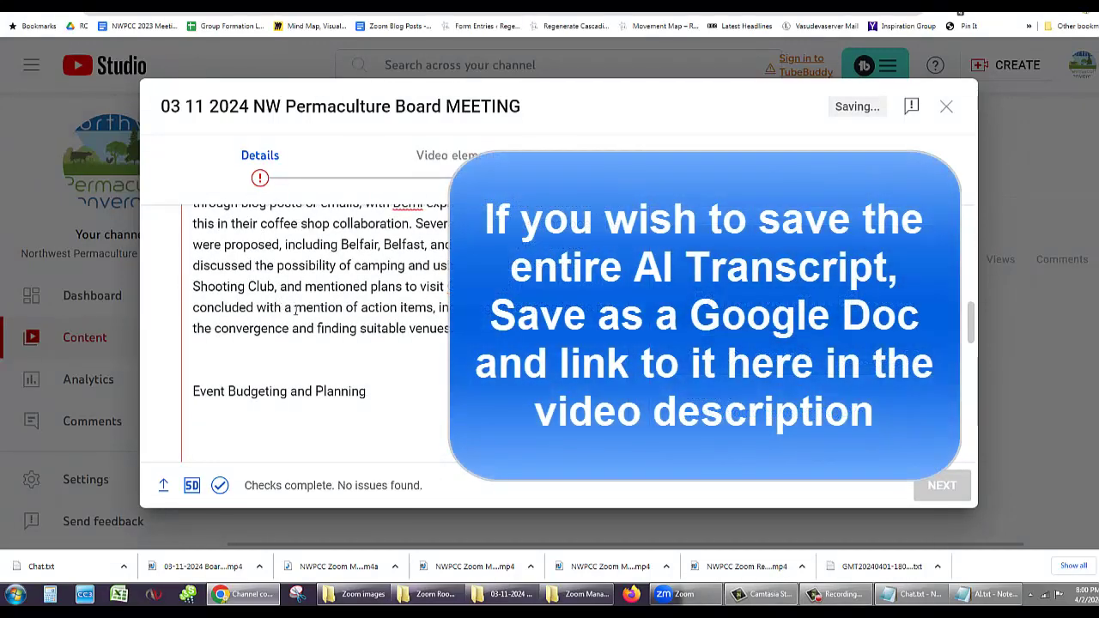
# Delete the Animal Husbandry paragraph, bringing the description to 4632 characters.
pyautogui.scroll(-3, 314, 316)
pyautogui.scroll(5, 313, 316)
pyautogui.scroll(-1, 284, 289)
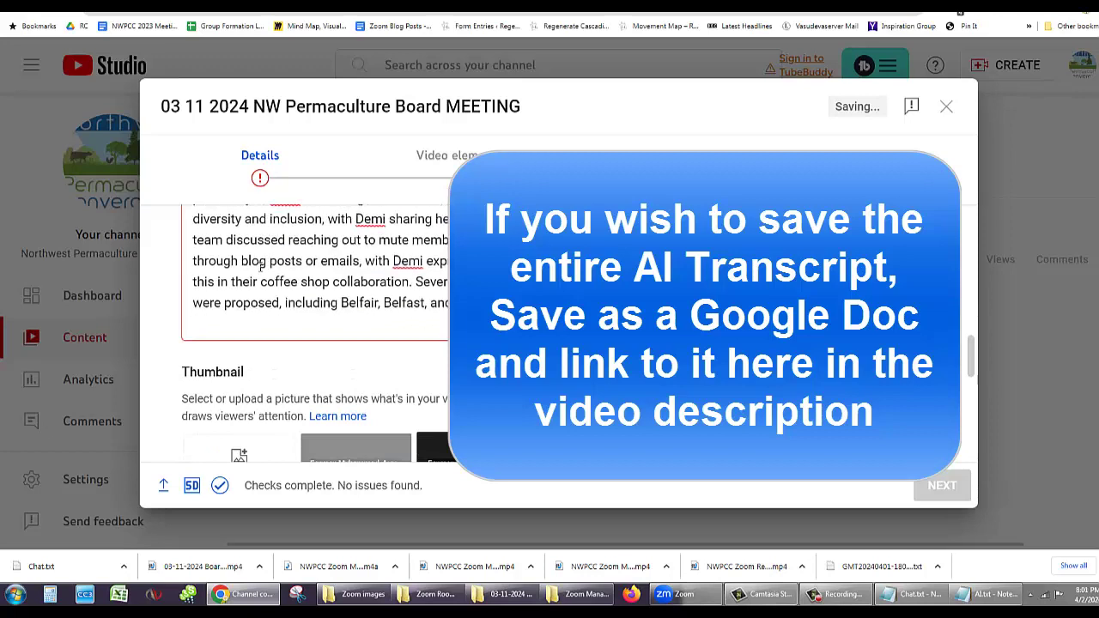
pyautogui.scroll(1, 284, 289)
pyautogui.scroll(-3, 200, 305)
pyautogui.scroll(-1, 200, 302)
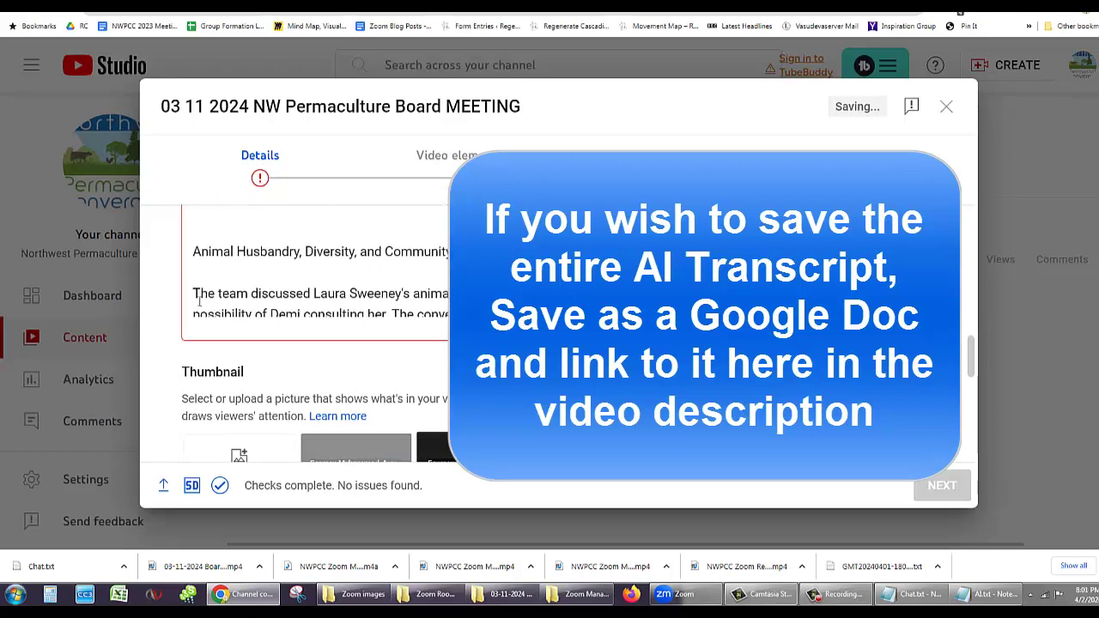
pyautogui.moveTo(195, 294); pyautogui.dragTo(464, 301)
pyautogui.press('BackSpace')
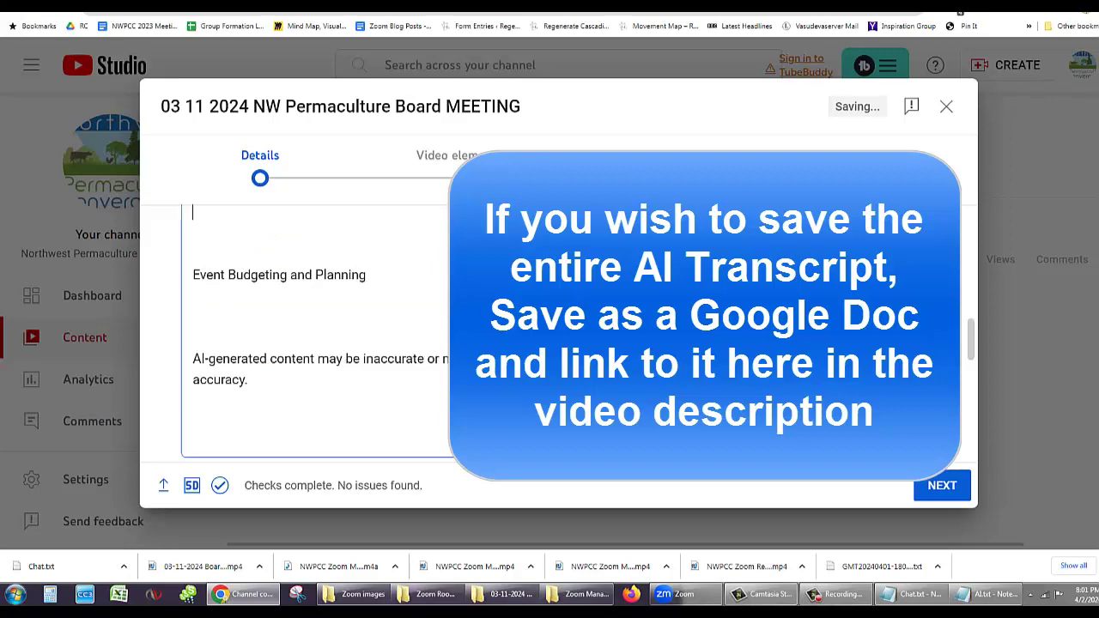
pyautogui.scroll(5, 413, 299)
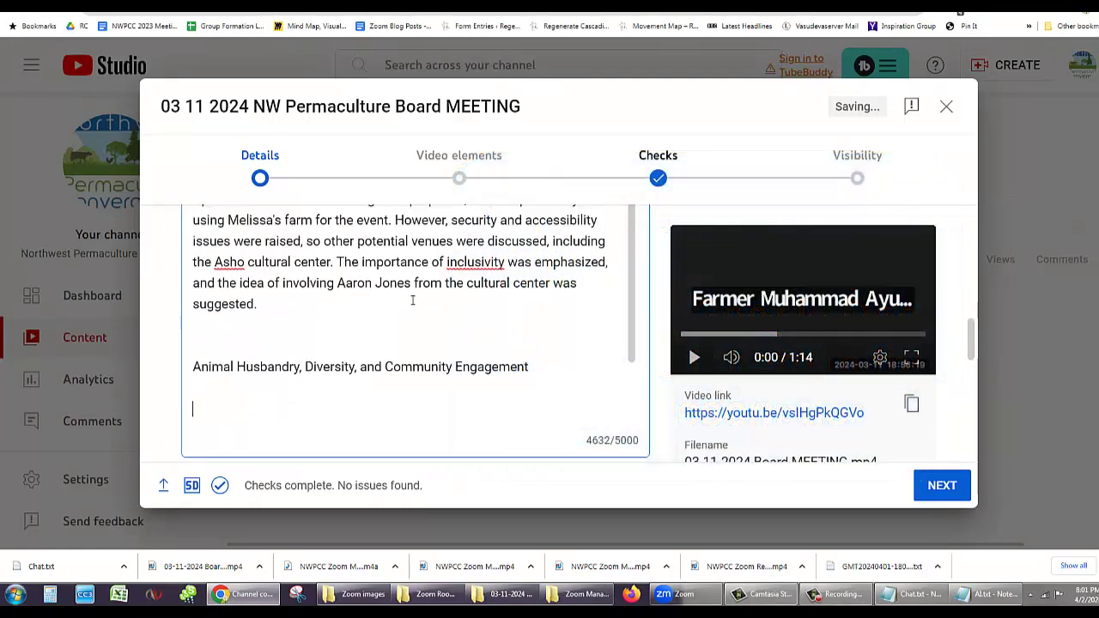
pyautogui.scroll(2, 413, 300)
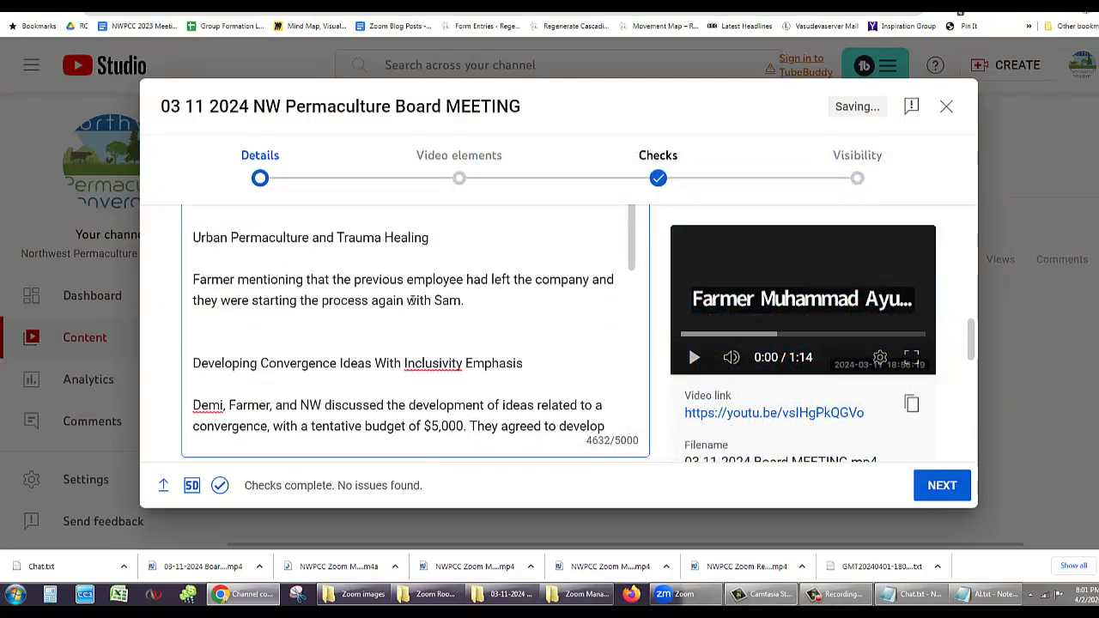
pyautogui.scroll(-3, 412, 299)
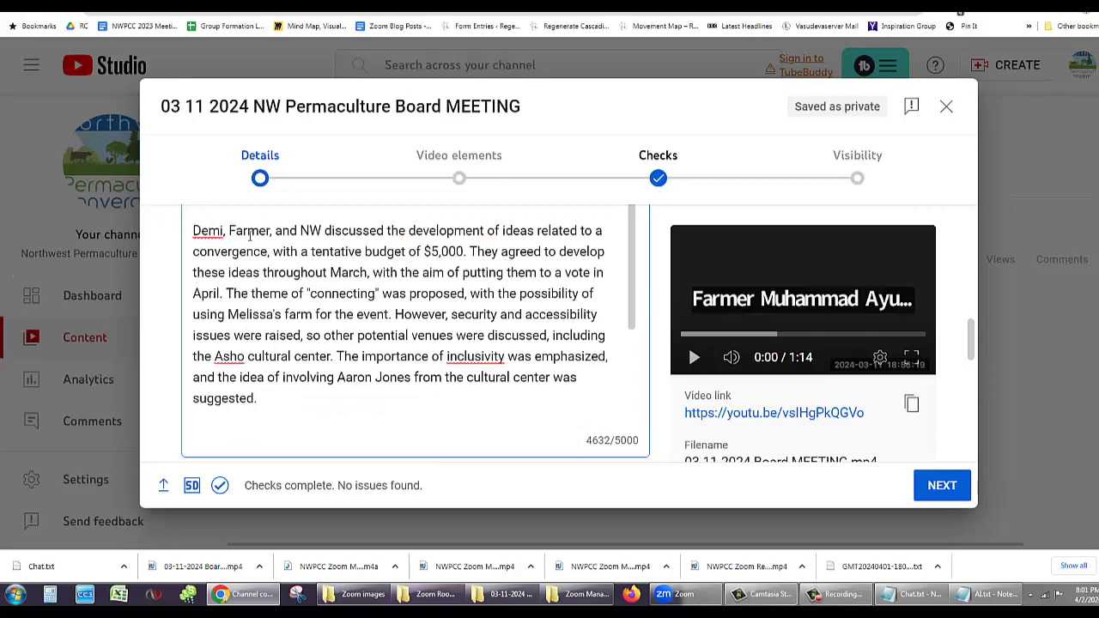
pyautogui.scroll(8, 241, 232)
pyautogui.scroll(4, 248, 235)
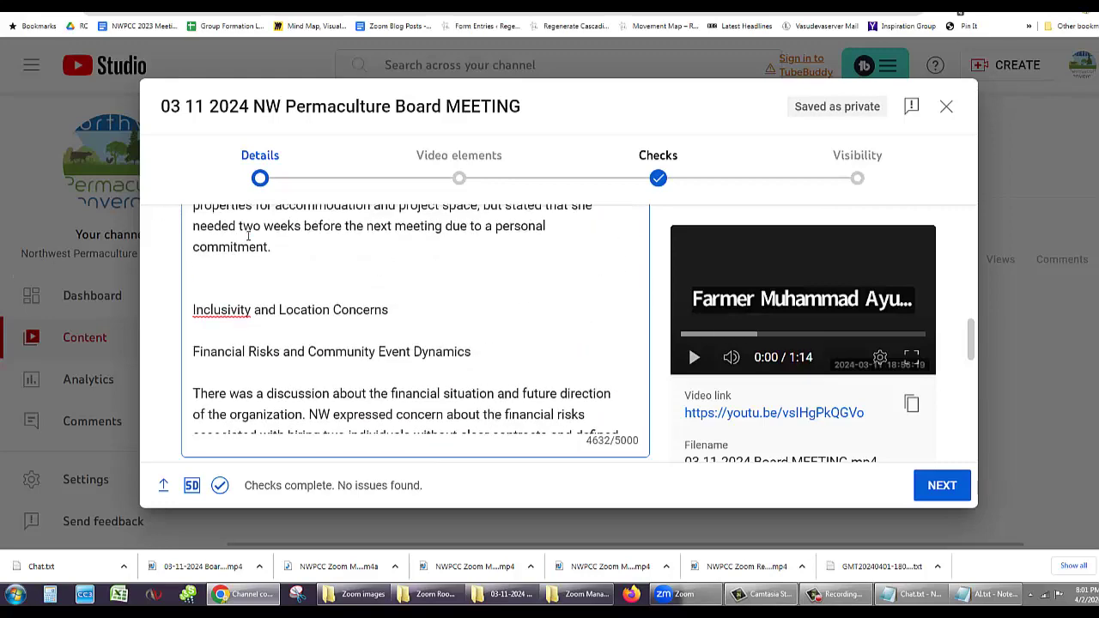
# Add asterisks before the Inclusivity and Financial Risks headings.
pyautogui.click(193, 311)
pyautogui.write('*')
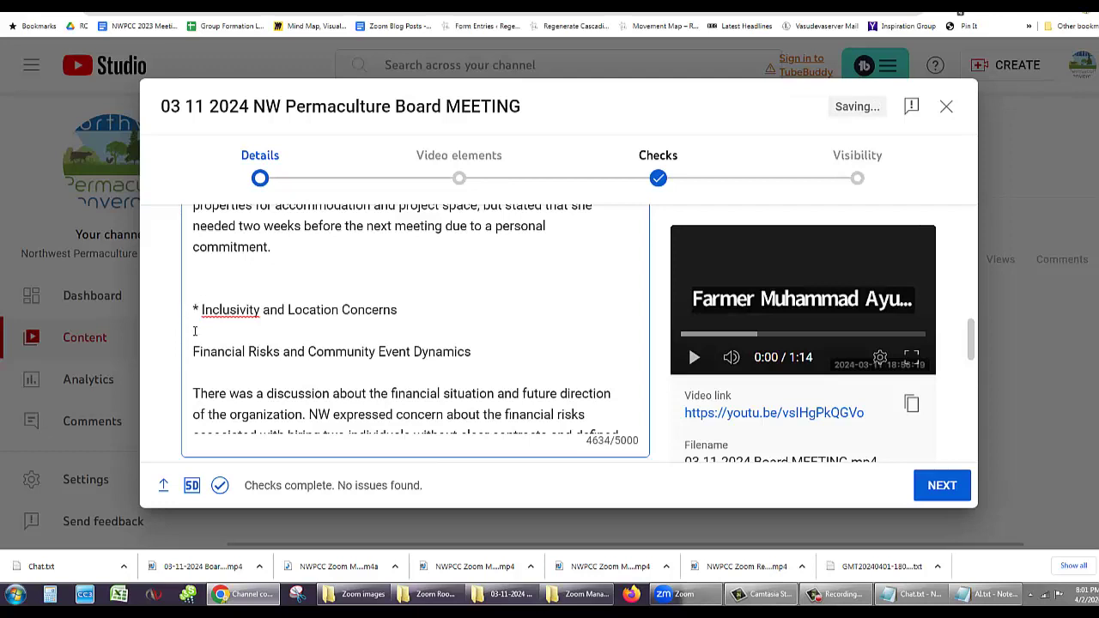
pyautogui.click(194, 354)
pyautogui.write('*')
# Delete the financial-risks paragraph and its leftover empty lines.
pyautogui.scroll(-3, 226, 371)
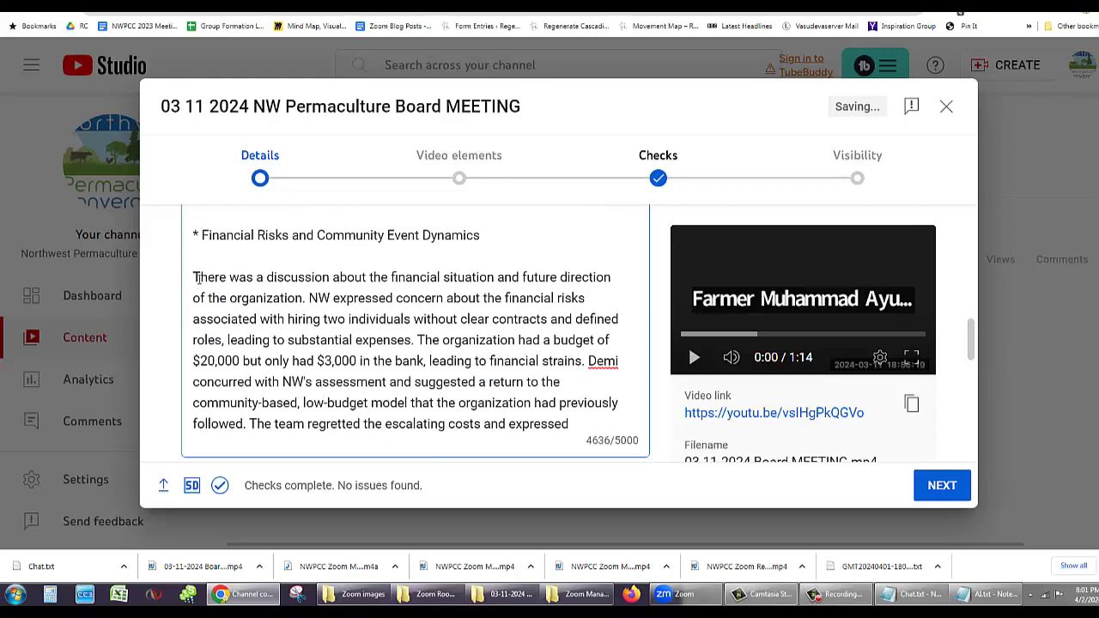
pyautogui.moveTo(196, 276); pyautogui.dragTo(562, 353)
pyautogui.press('BackSpace')
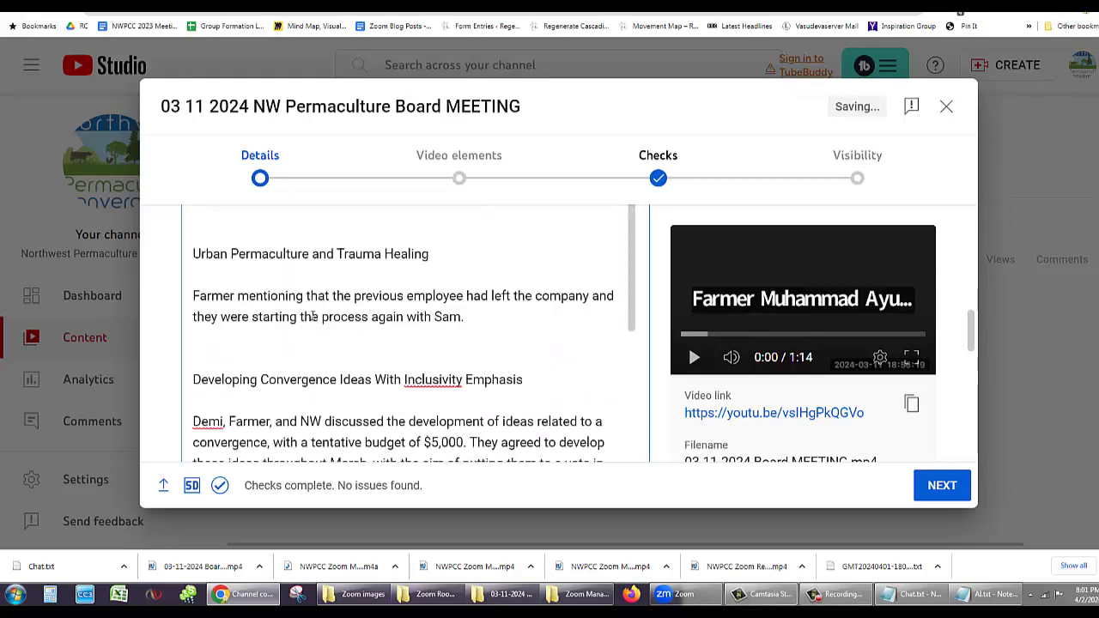
pyautogui.press('BackSpace')
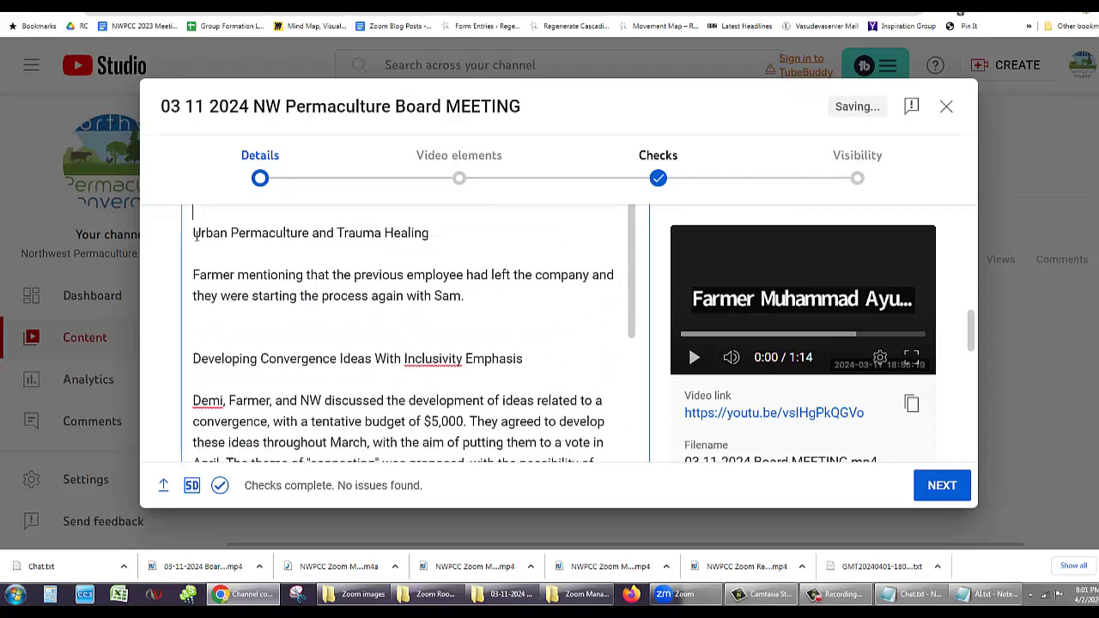
pyautogui.press('BackSpace')
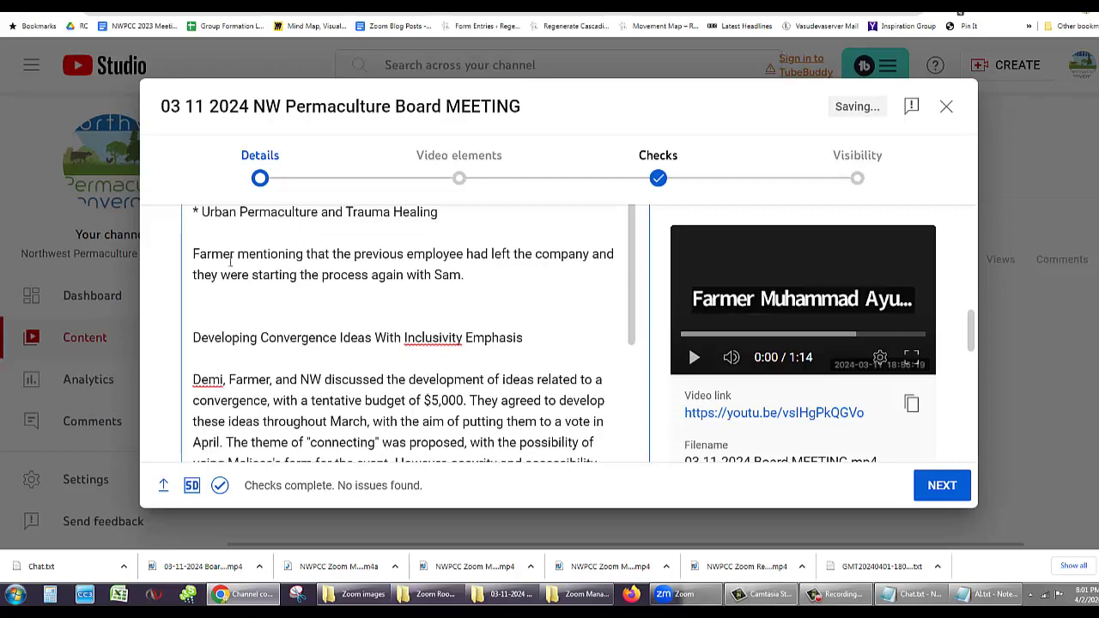
# Put an asterisk before the Developing Convergence heading.
pyautogui.scroll(1, 225, 287)
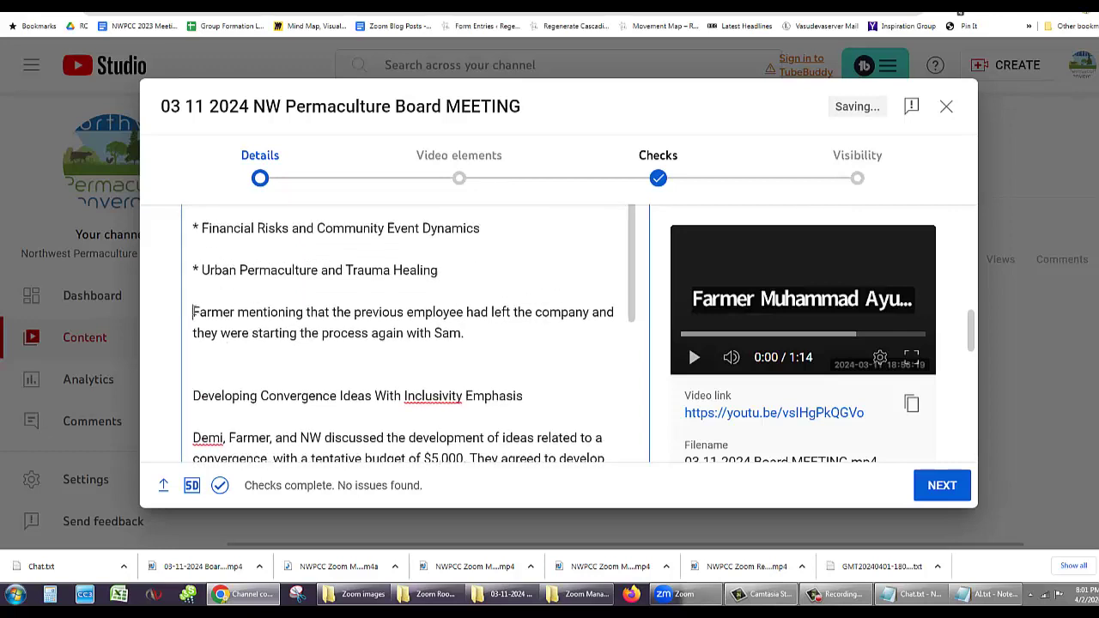
pyautogui.click(193, 314)
pyautogui.write('*')
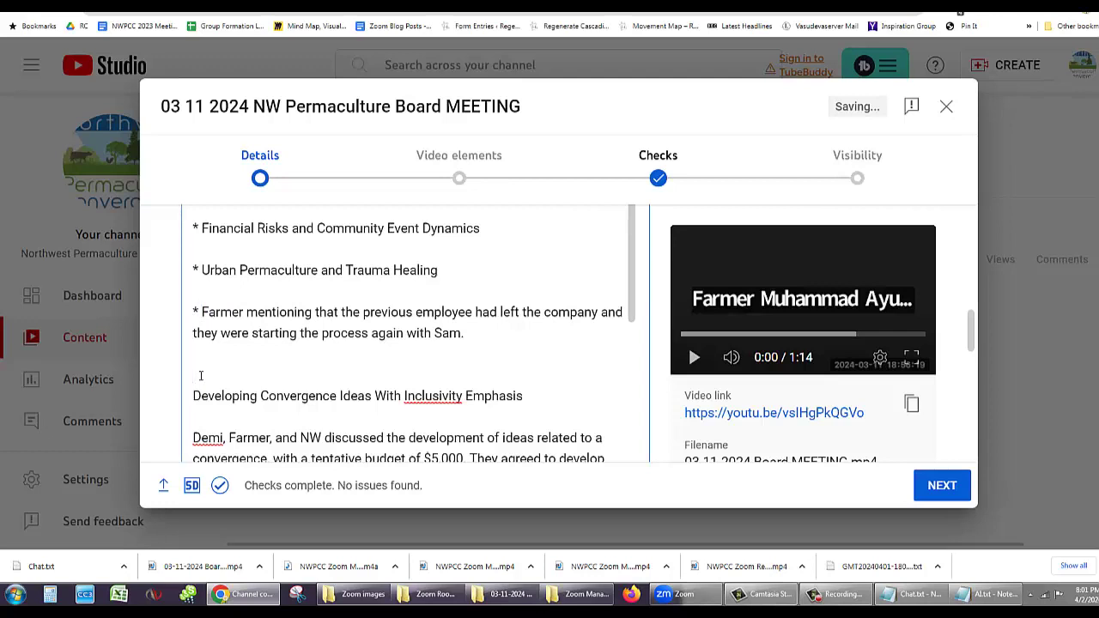
pyautogui.press('Delete')
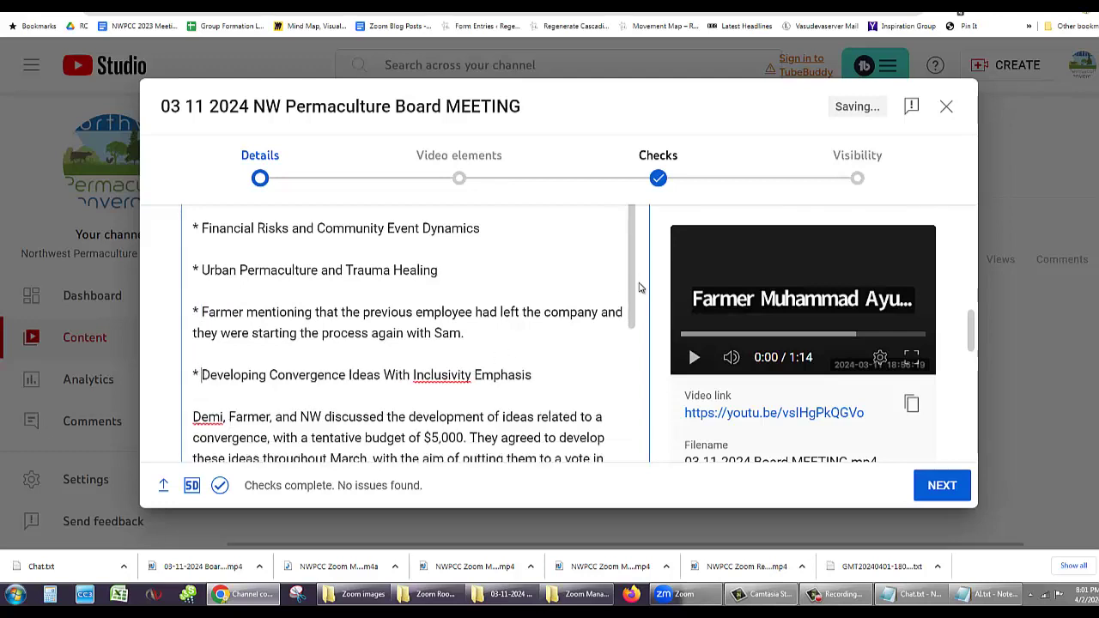
pyautogui.scroll(-5, 369, 410)
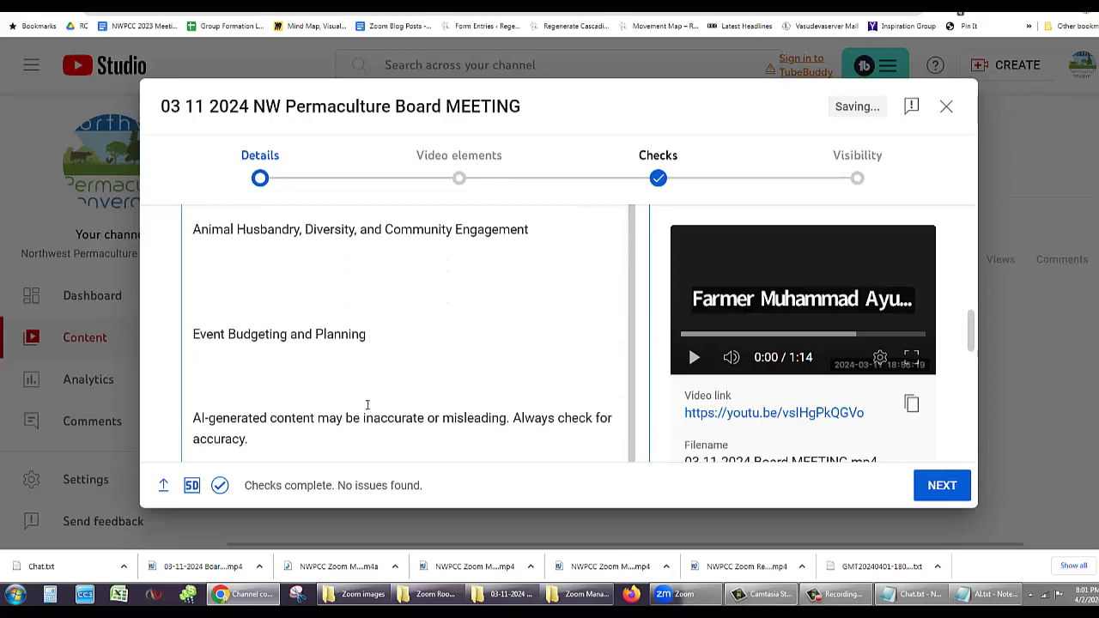
pyautogui.scroll(-3, 366, 409)
pyautogui.scroll(3, 367, 410)
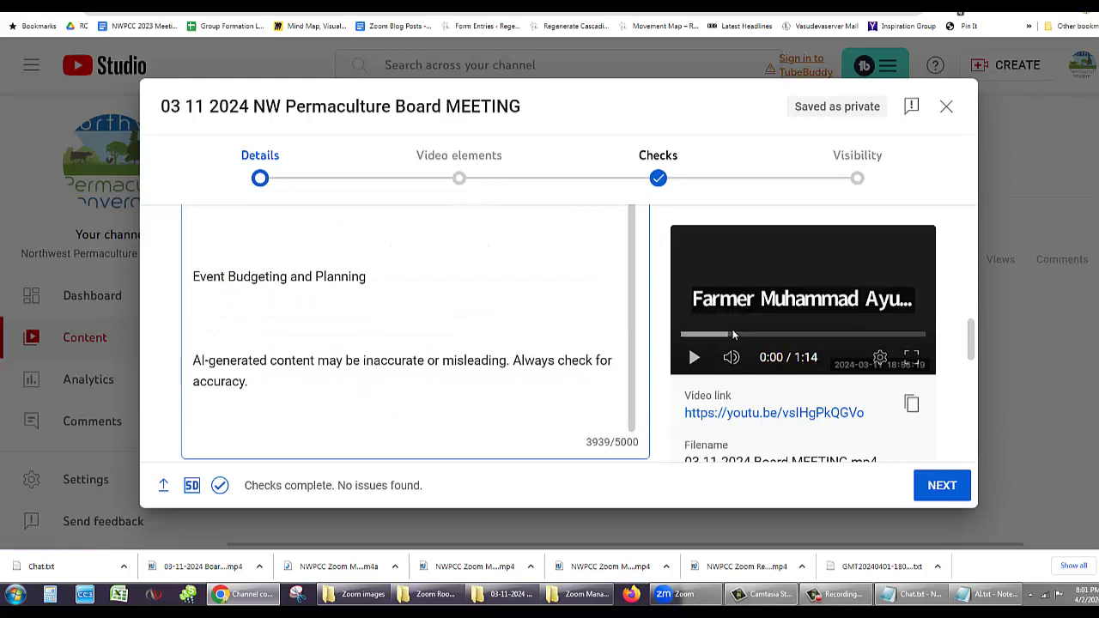
# Mark the video 'No, it's not made for kids' and continue to Video elements.
pyautogui.click(942, 486)
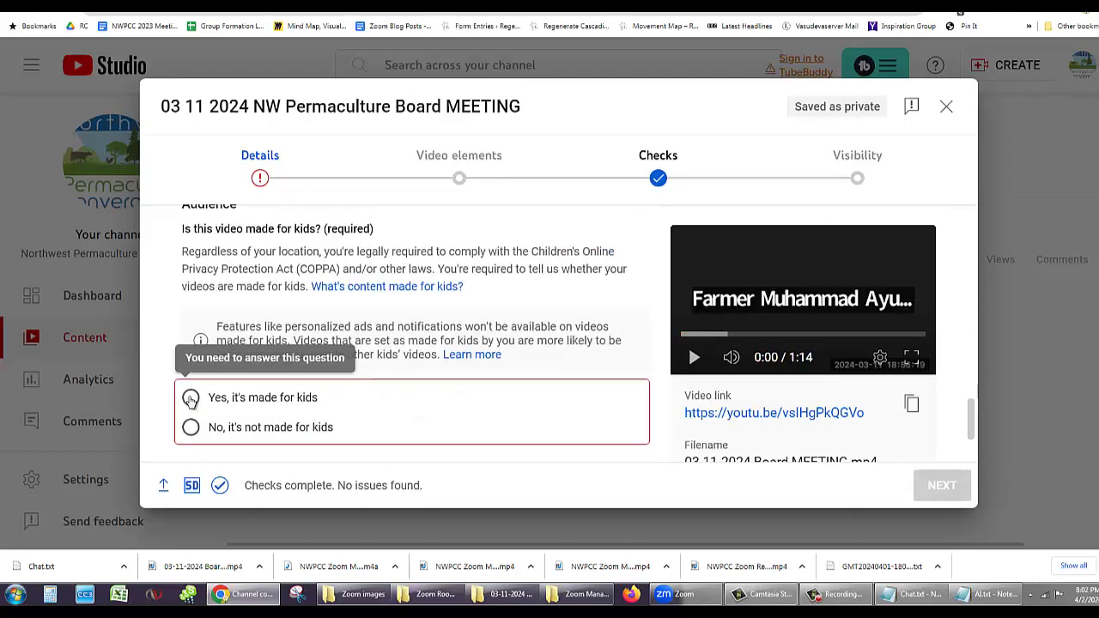
pyautogui.click(191, 428)
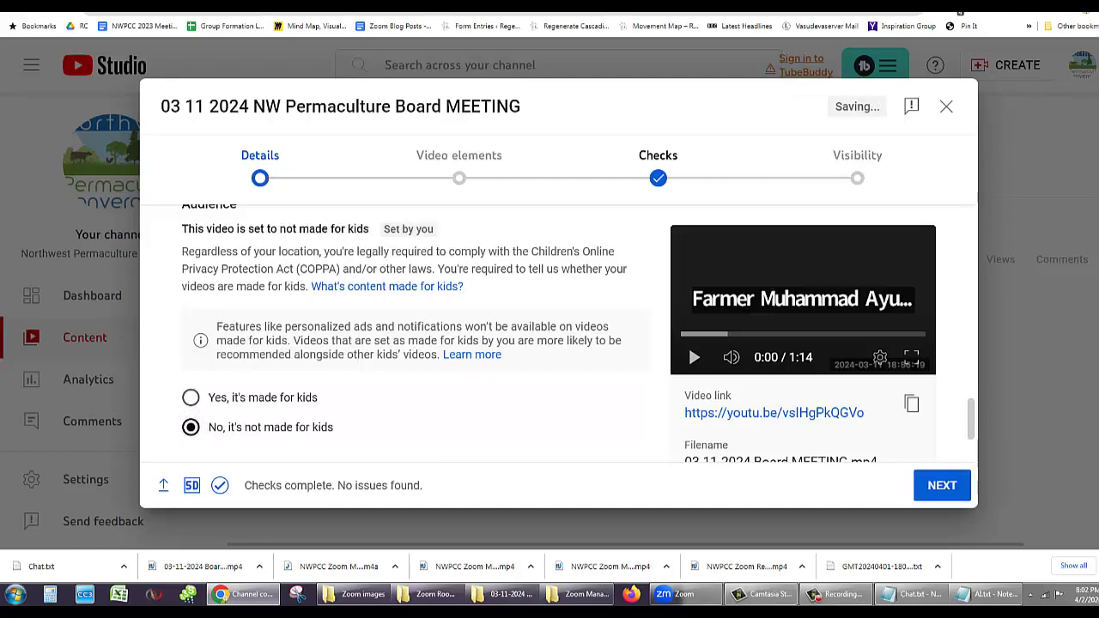
pyautogui.scroll(-3, 974, 437)
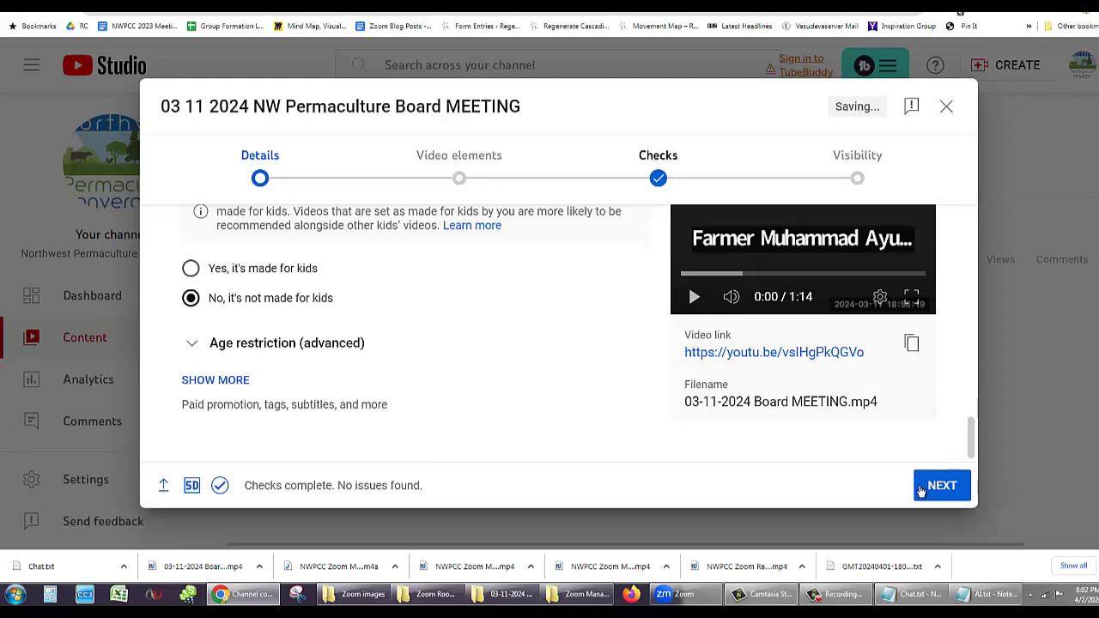
pyautogui.click(927, 487)
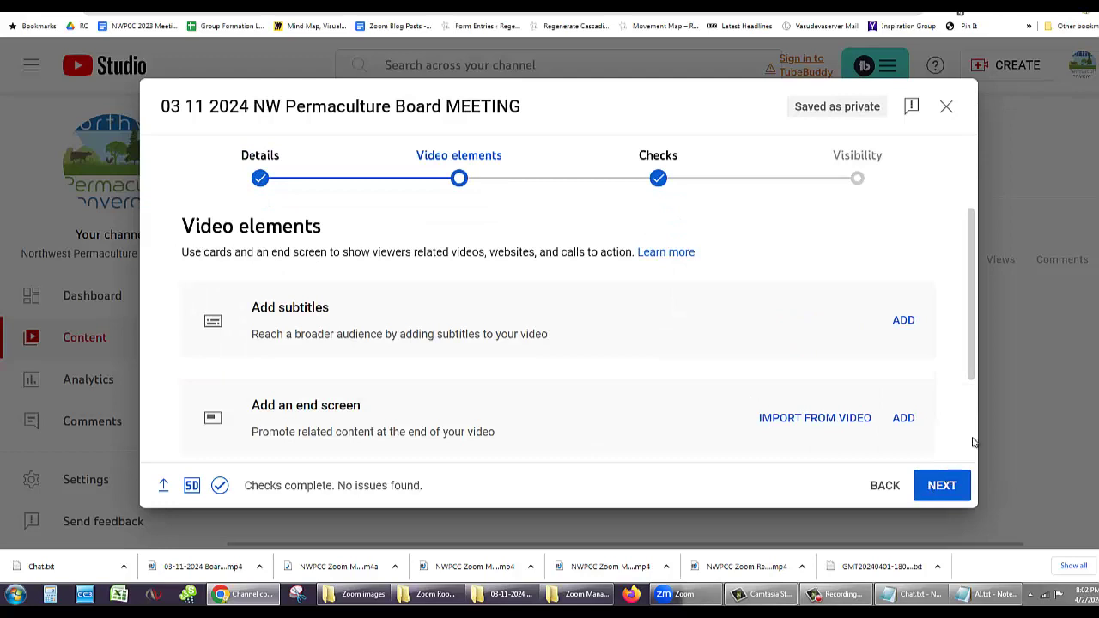
# Advance past Video elements and Checks (No issues found) to the Visibility step.
pyautogui.moveTo(983, 316)
pyautogui.mouseDown()
pyautogui.moveTo(978, 441)
pyautogui.moveTo(940, 481)
pyautogui.mouseUp()
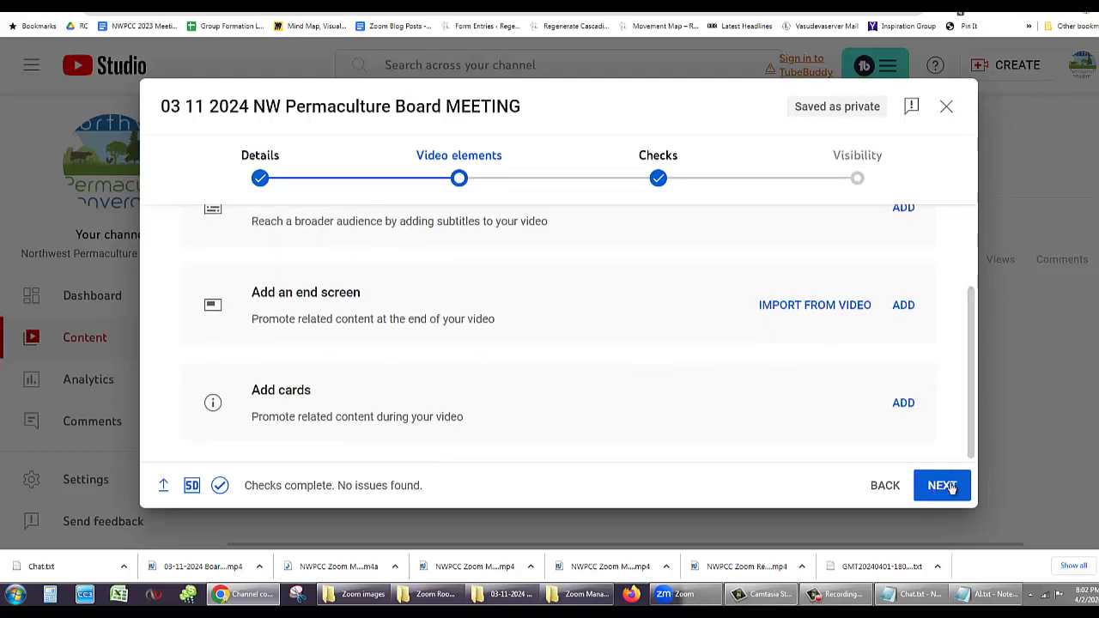
pyautogui.click(945, 486)
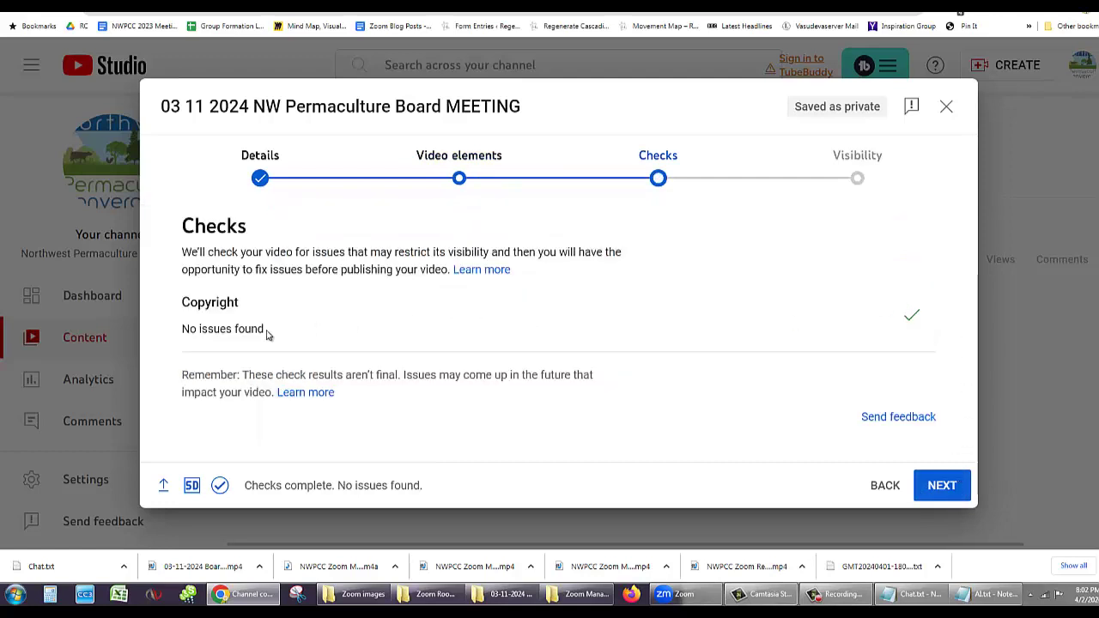
pyautogui.moveTo(265, 328); pyautogui.dragTo(170, 325)
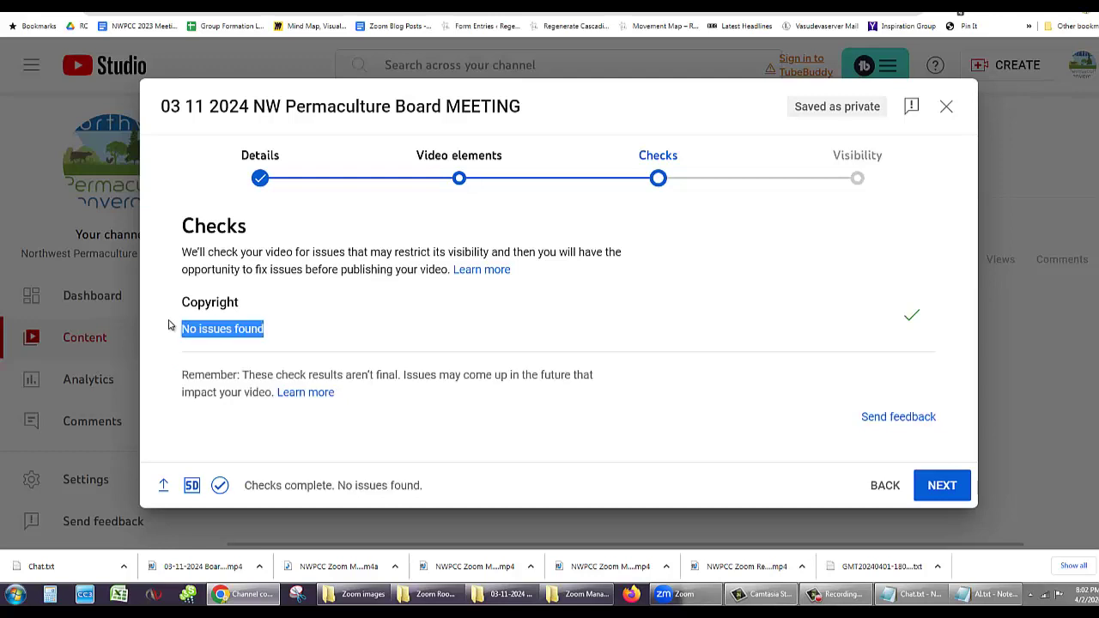
pyautogui.click(938, 492)
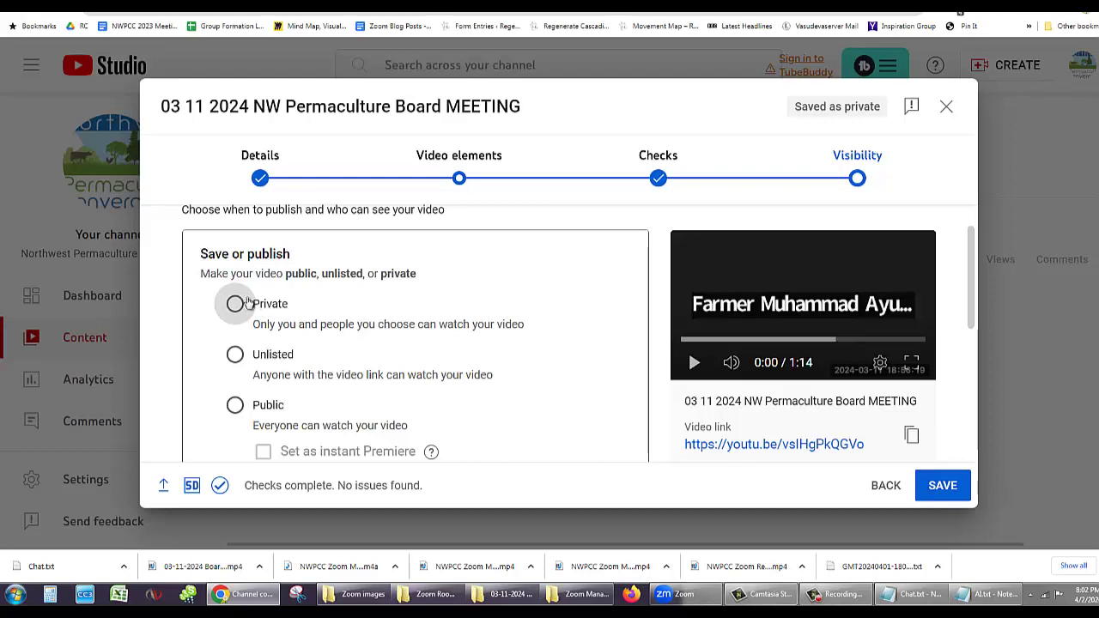
# Set visibility to Unlisted and save the video.
pyautogui.click(236, 357)
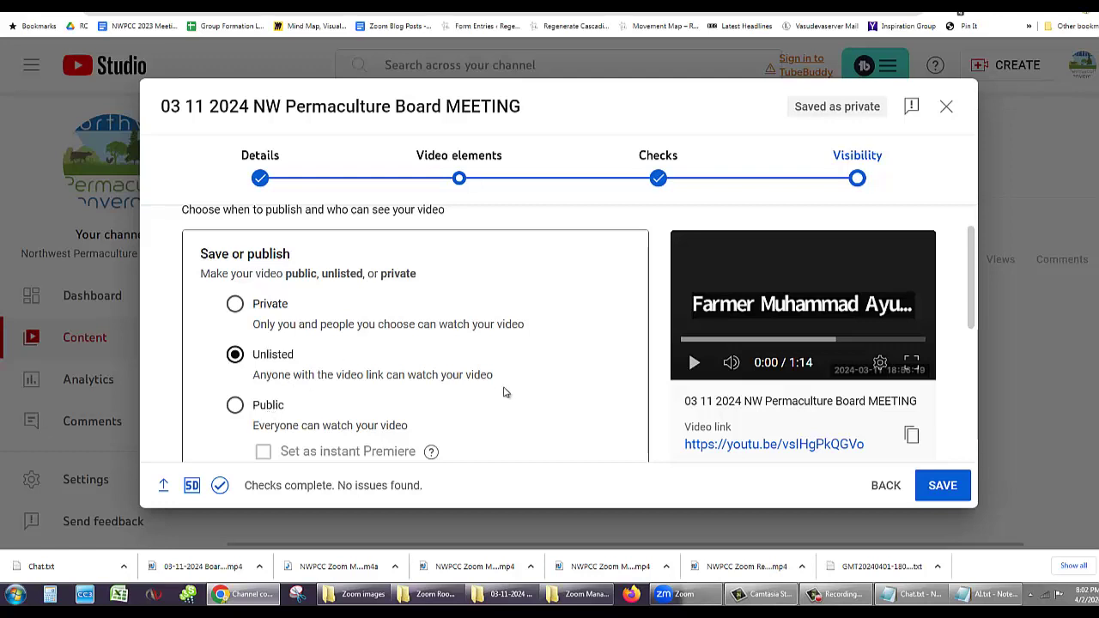
pyautogui.scroll(-1, 504, 393)
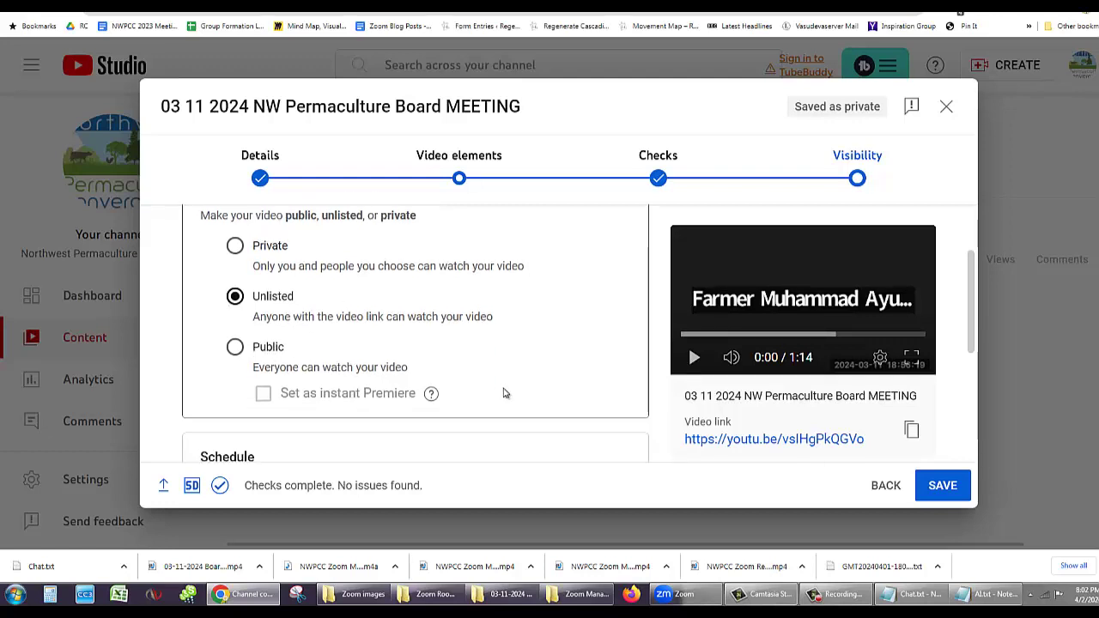
pyautogui.scroll(-2, 504, 393)
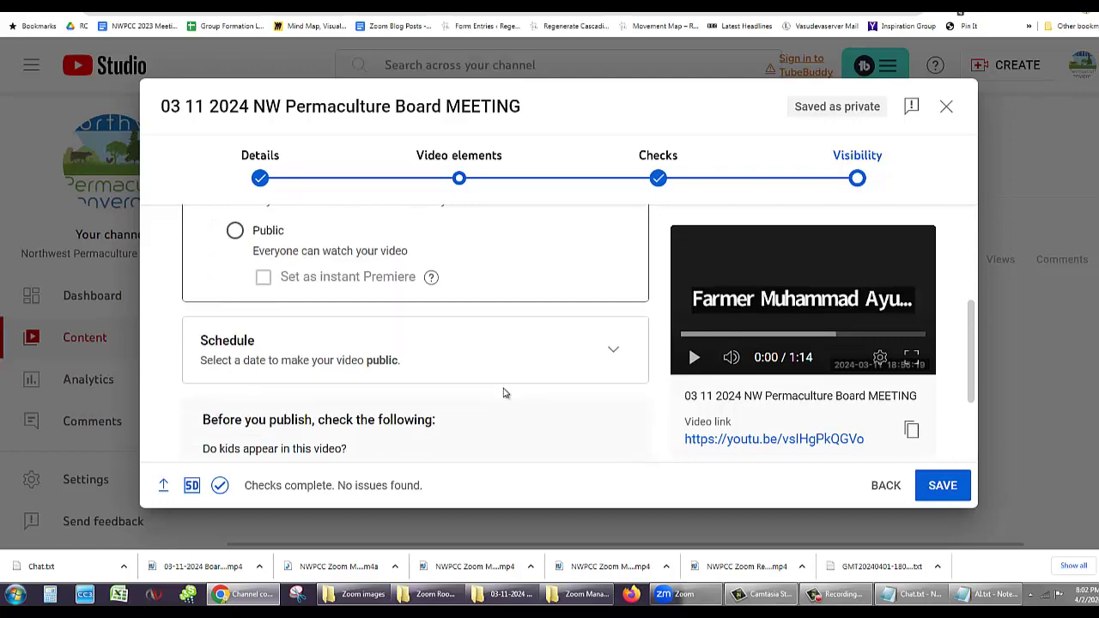
pyautogui.scroll(-2, 505, 394)
pyautogui.scroll(-1, 505, 393)
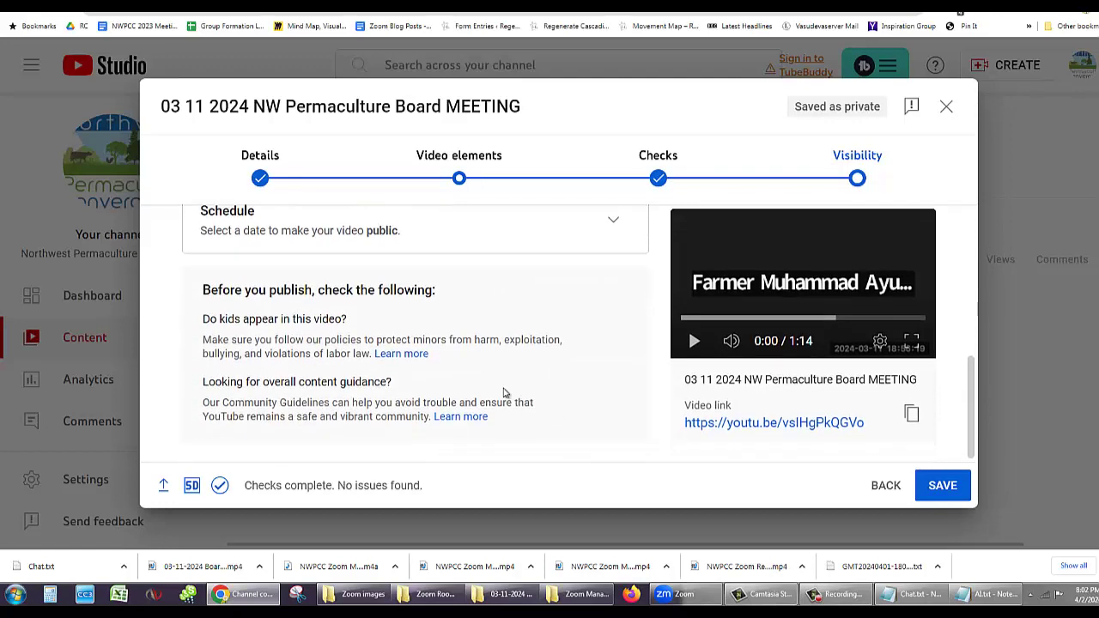
pyautogui.scroll(4, 504, 393)
pyautogui.scroll(2, 504, 394)
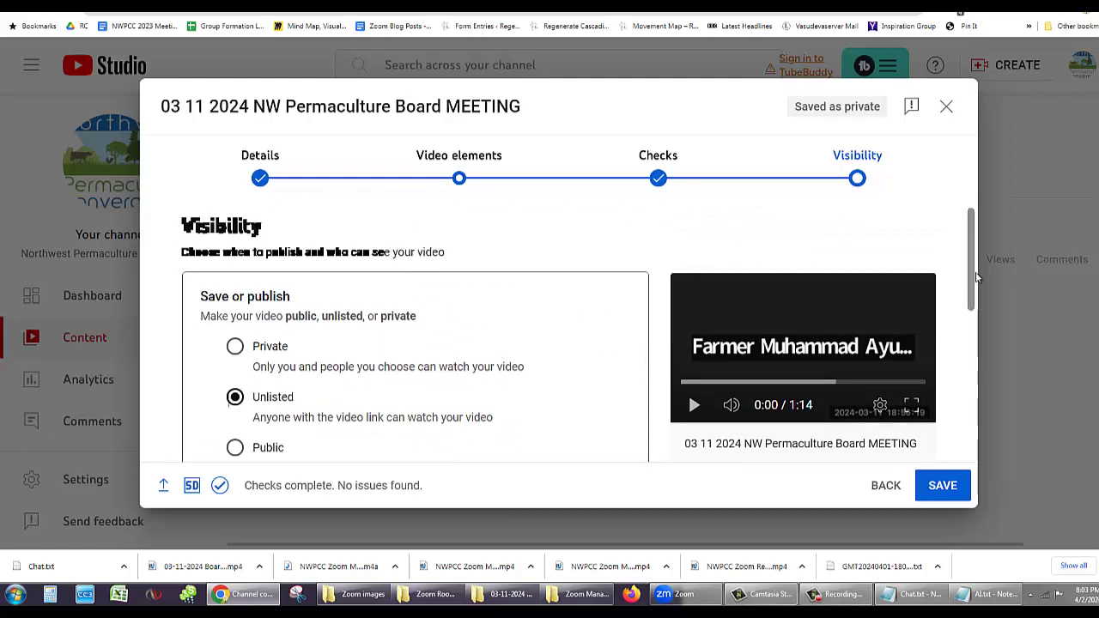
pyautogui.moveTo(975, 276); pyautogui.dragTo(972, 441)
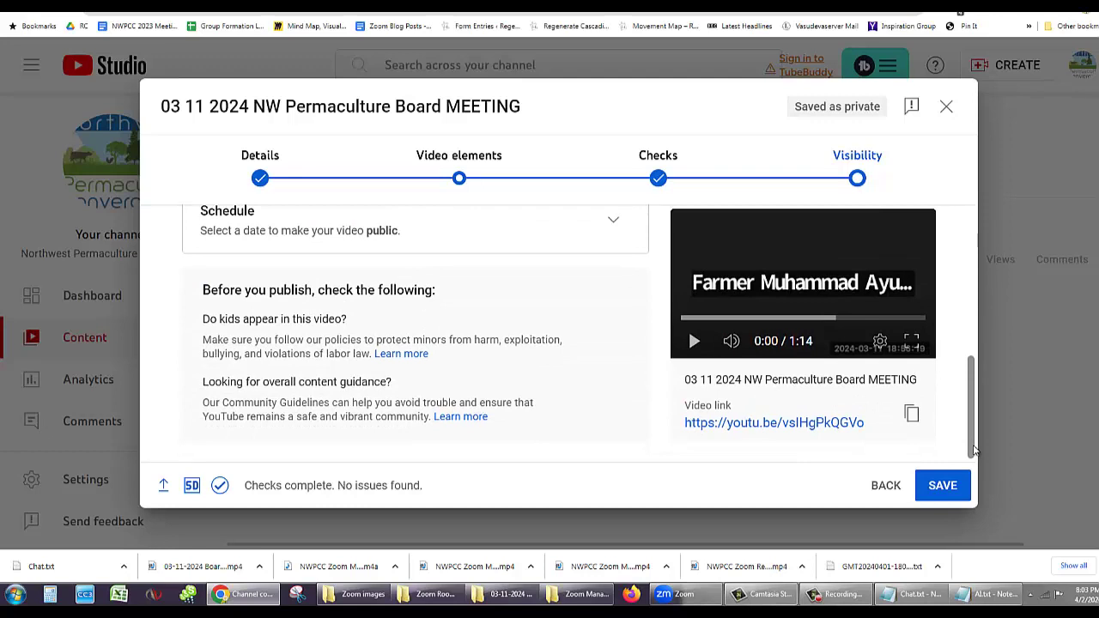
pyautogui.moveTo(975, 450); pyautogui.dragTo(962, 238)
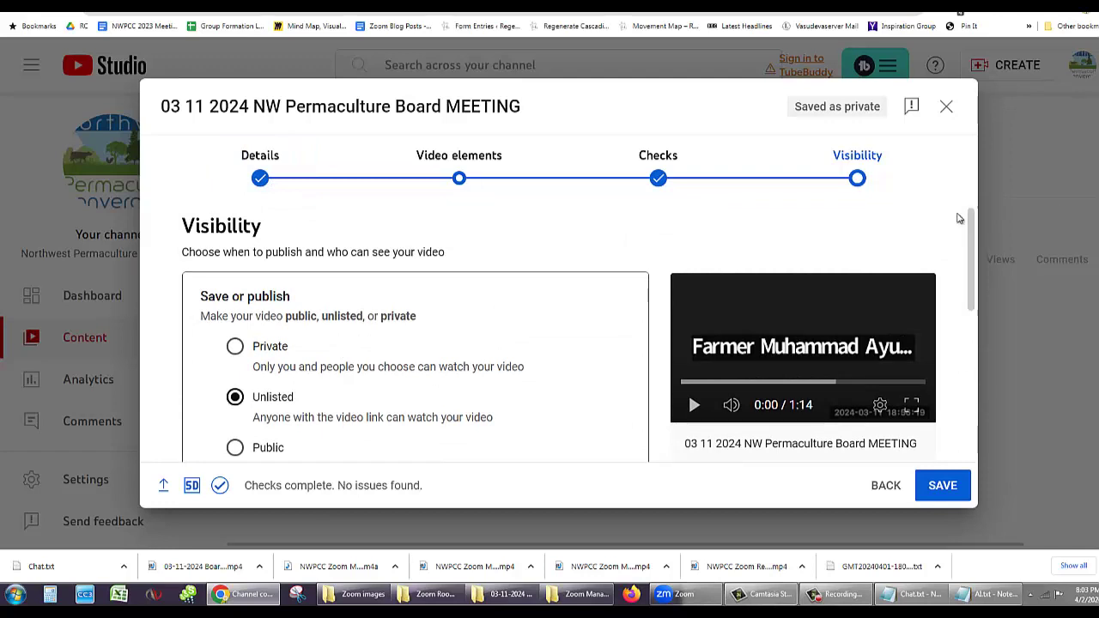
pyautogui.click(945, 489)
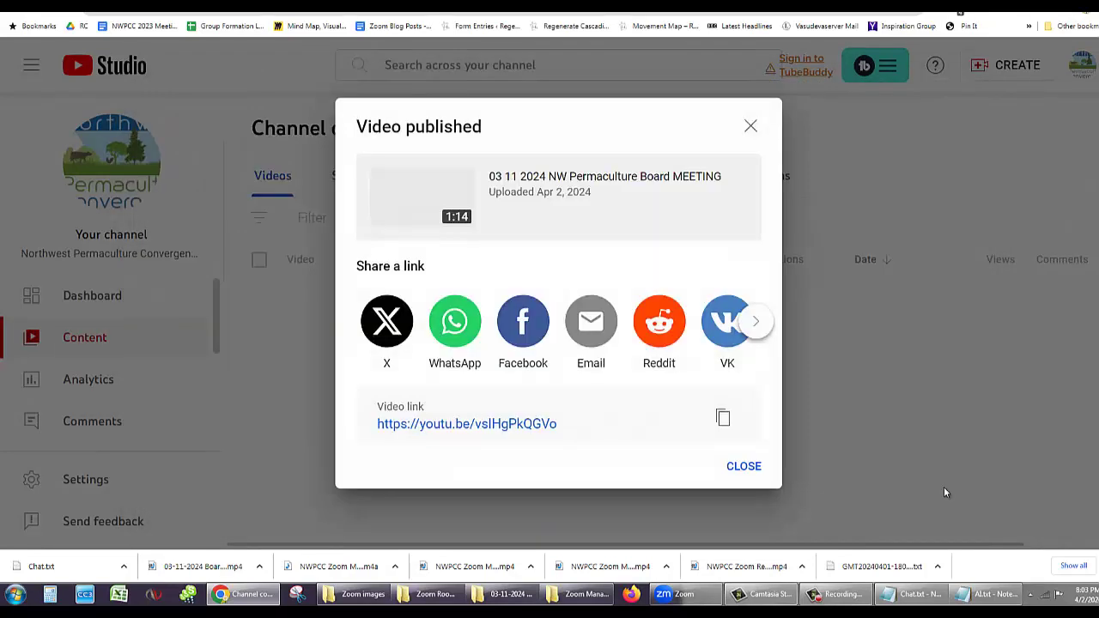
# Copy the published video's link and close the Video published confirmation.
pyautogui.click(723, 418)
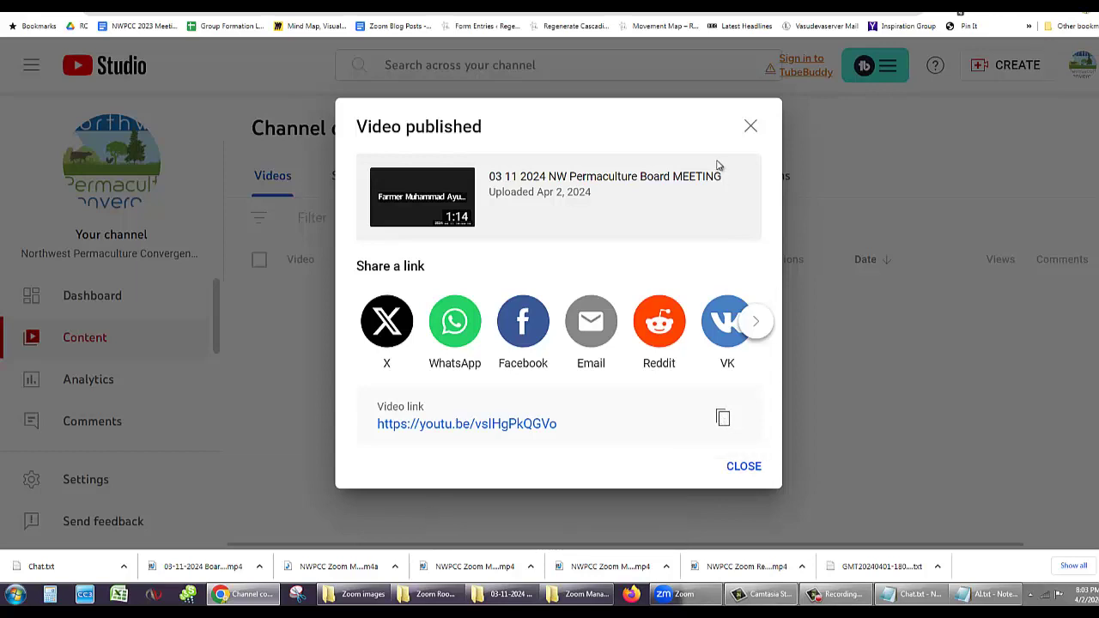
pyautogui.click(750, 128)
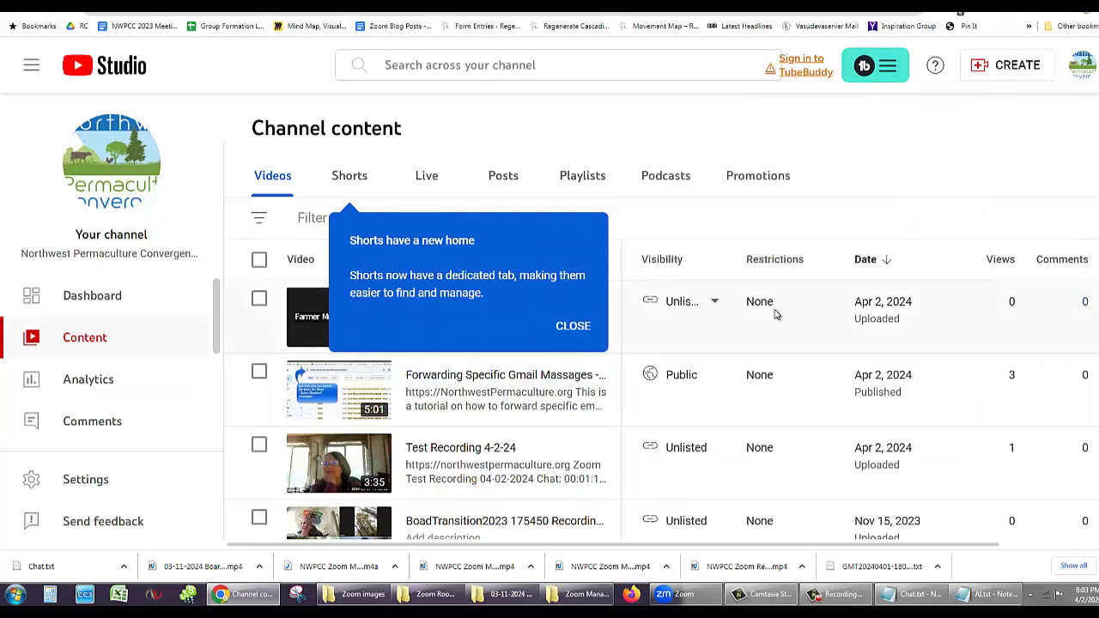
# Add the board-meeting video to the NW Permaculture Board Meetings playlist, then return to the Zoom Management doc.
pyautogui.click(574, 327)
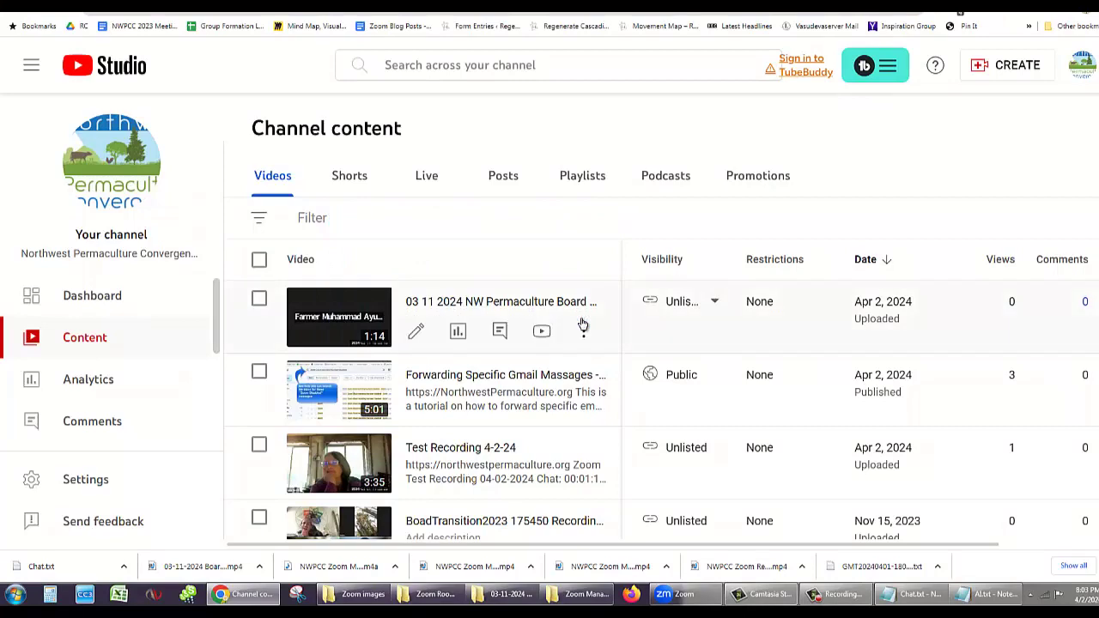
pyautogui.click(416, 335)
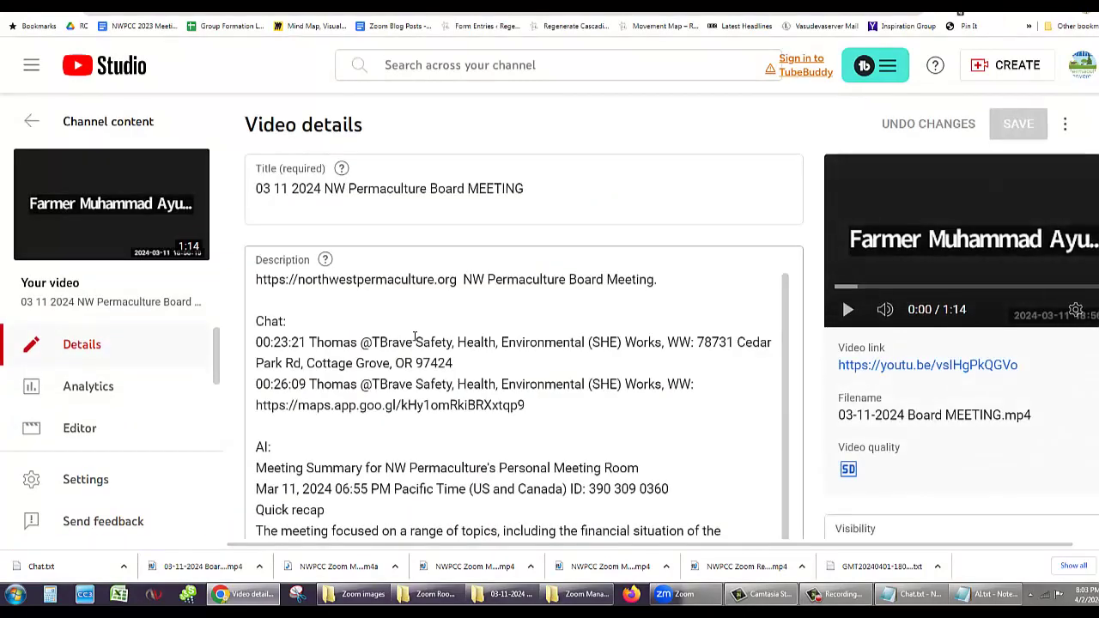
pyautogui.scroll(-10, 524, 396)
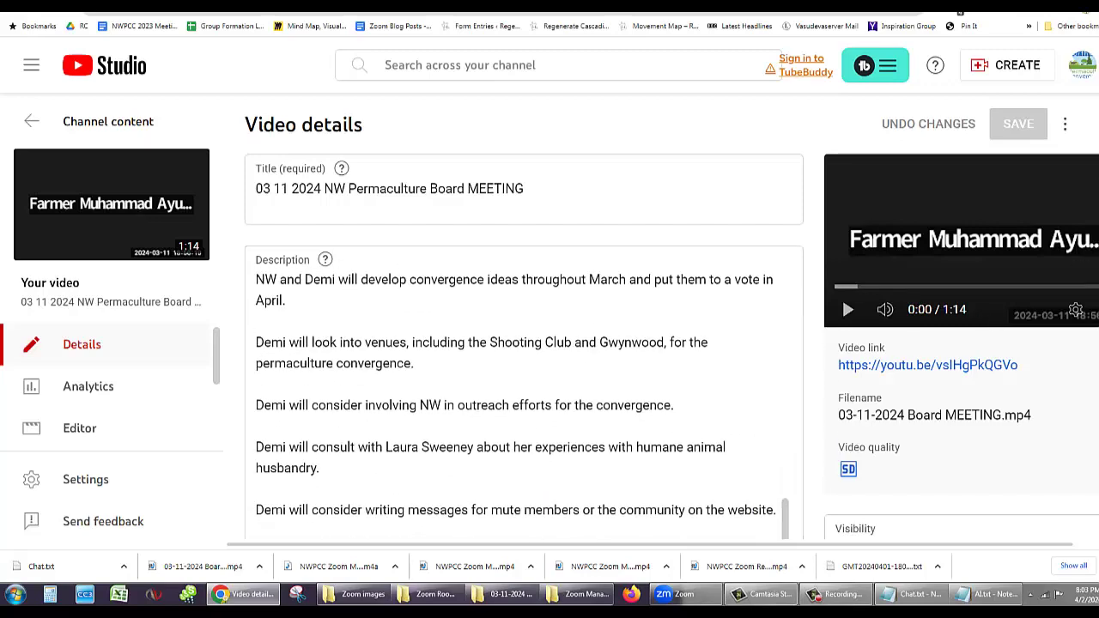
pyautogui.scroll(-6, 524, 395)
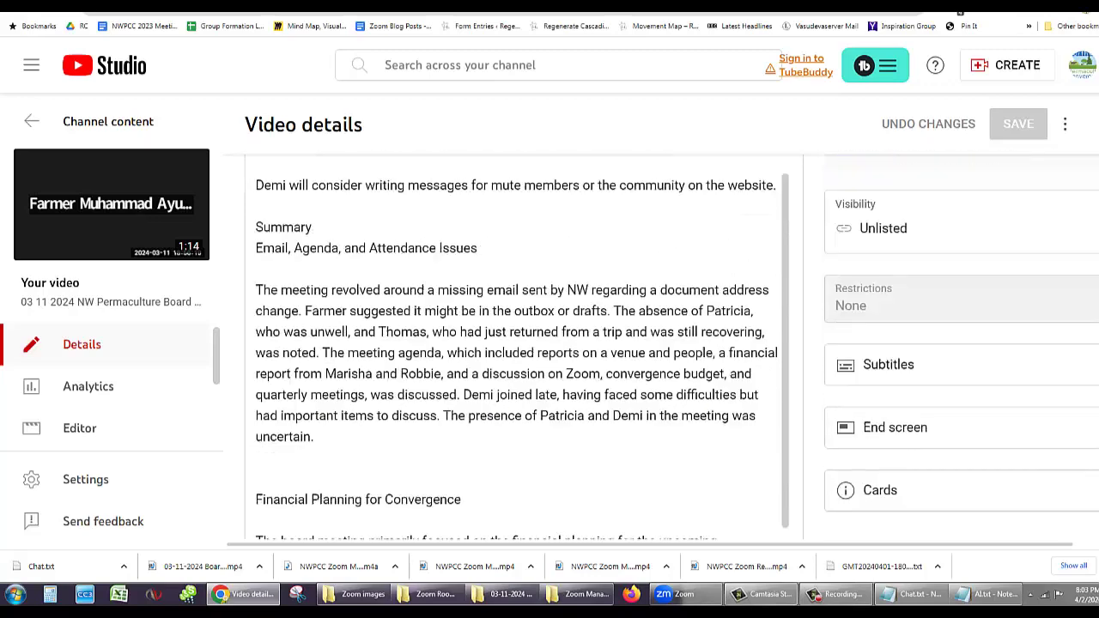
pyautogui.scroll(-6, 524, 395)
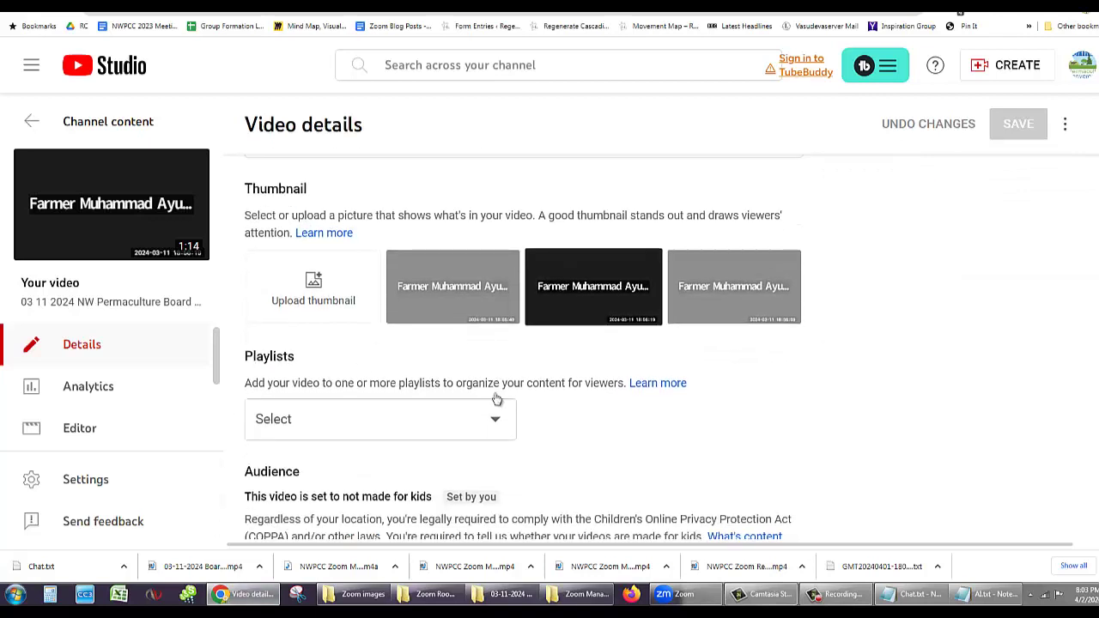
pyautogui.click(498, 424)
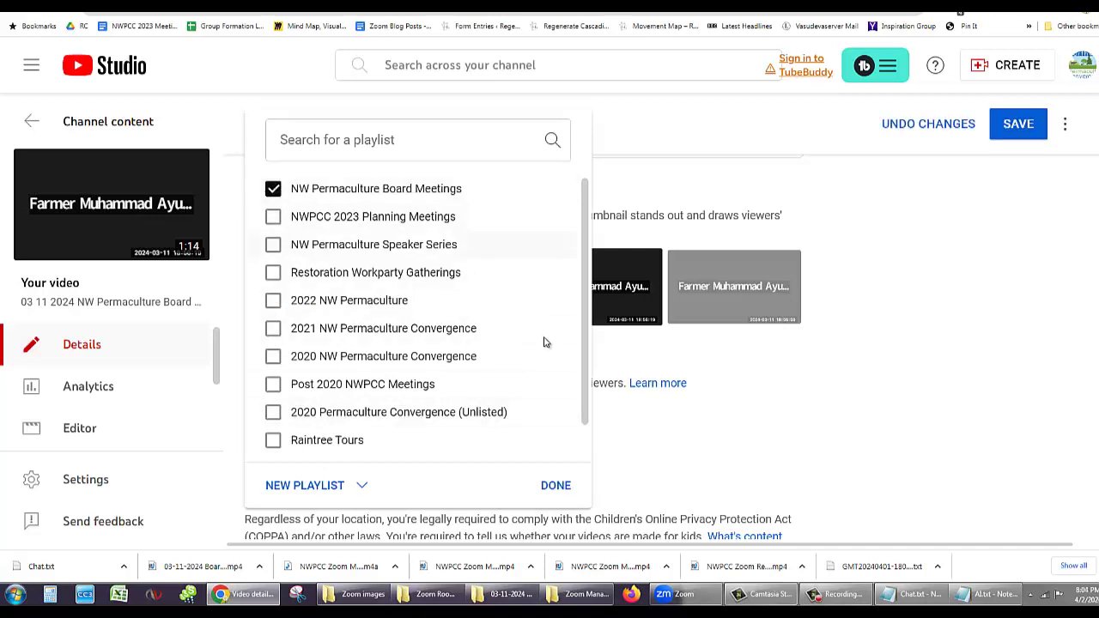
pyautogui.click(554, 488)
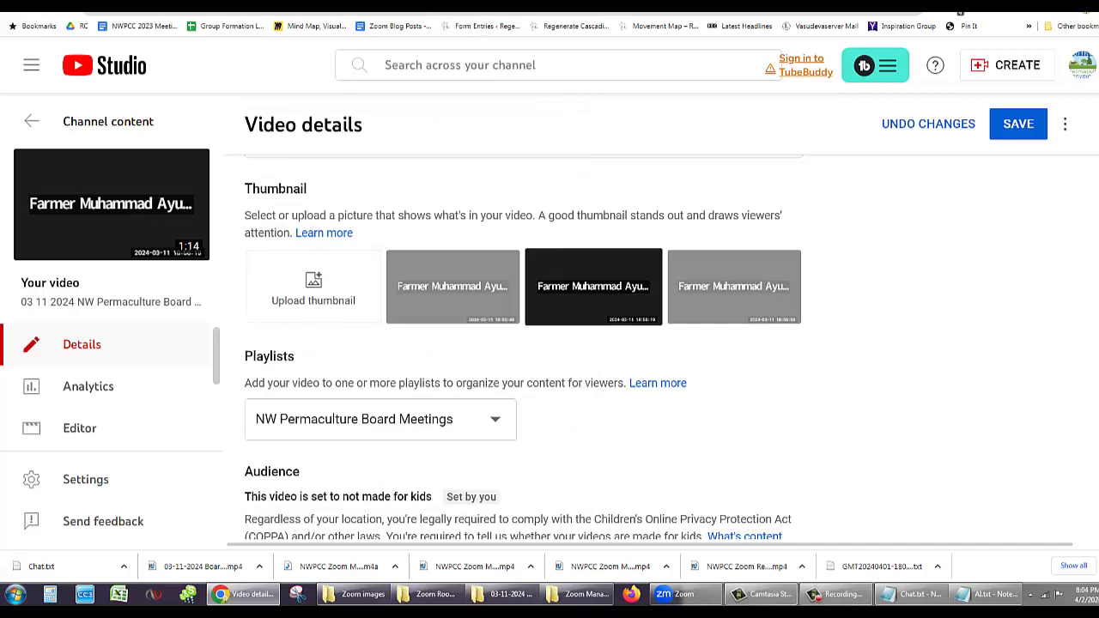
pyautogui.hotkey('ctrl', 'Tab')
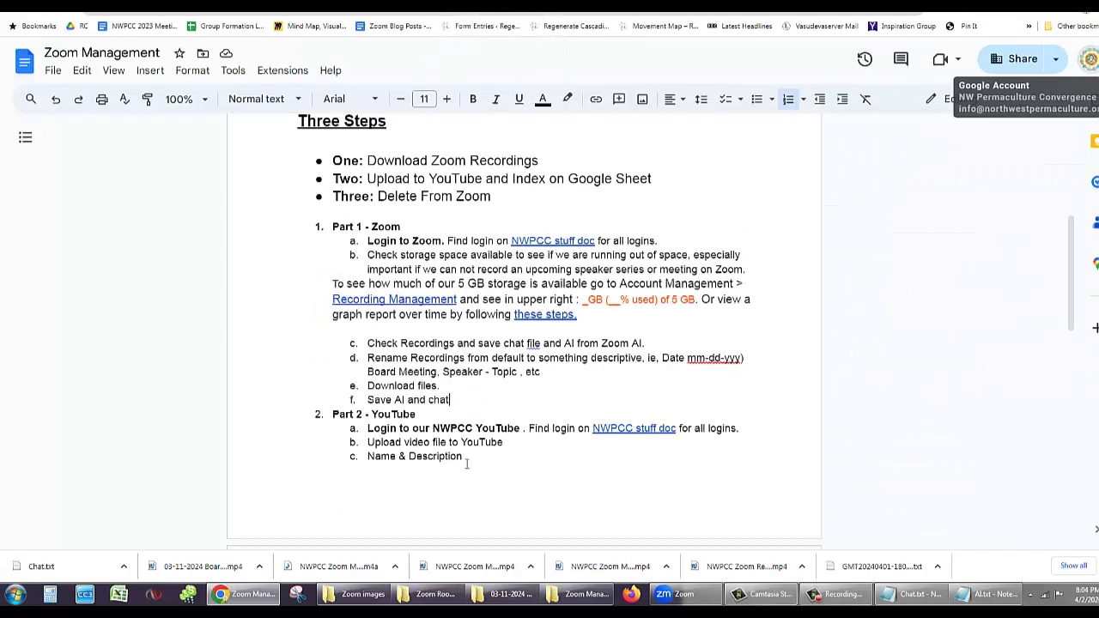
# Preview the NWPCC stuff doc link in the procedure, then dismiss the preview.
pyautogui.scroll(-1, 490, 489)
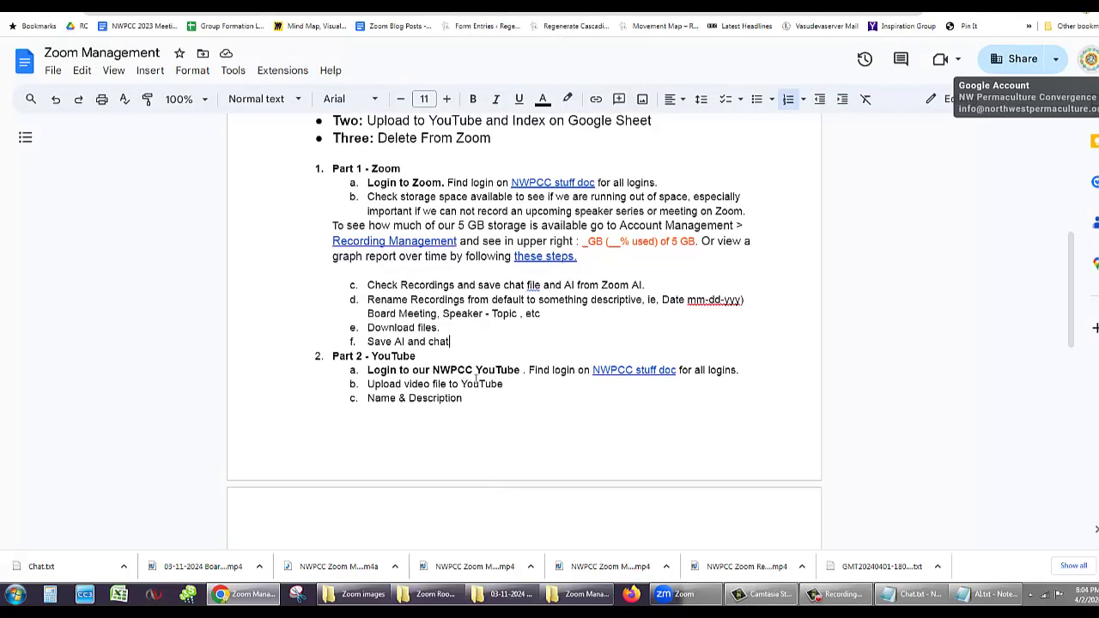
pyautogui.click(629, 370)
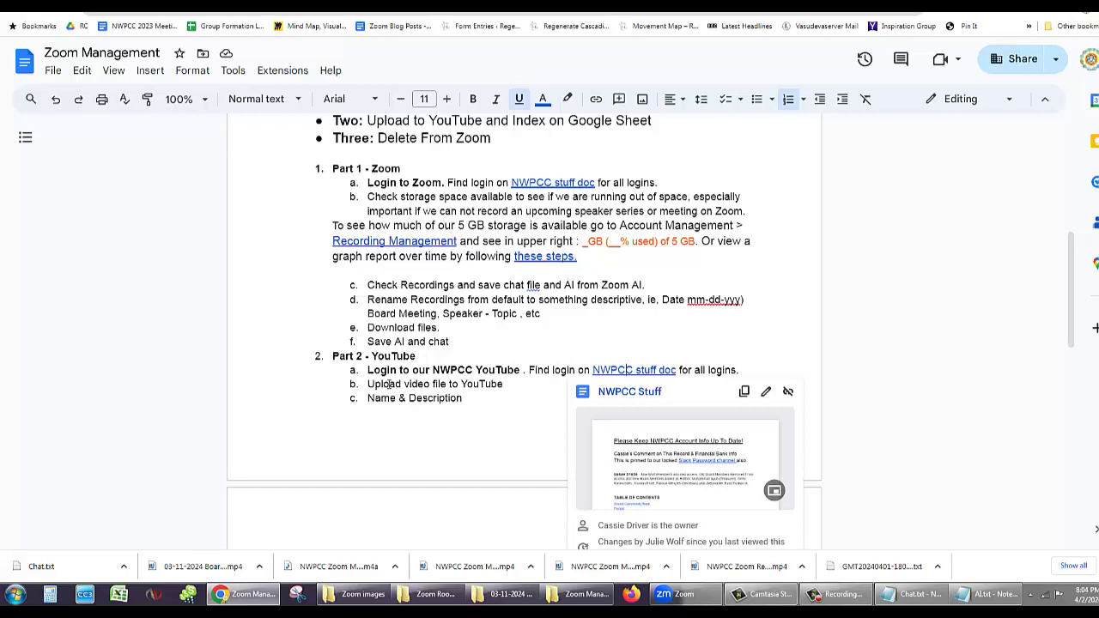
pyautogui.click(479, 399)
pyautogui.scroll(-2, 479, 399)
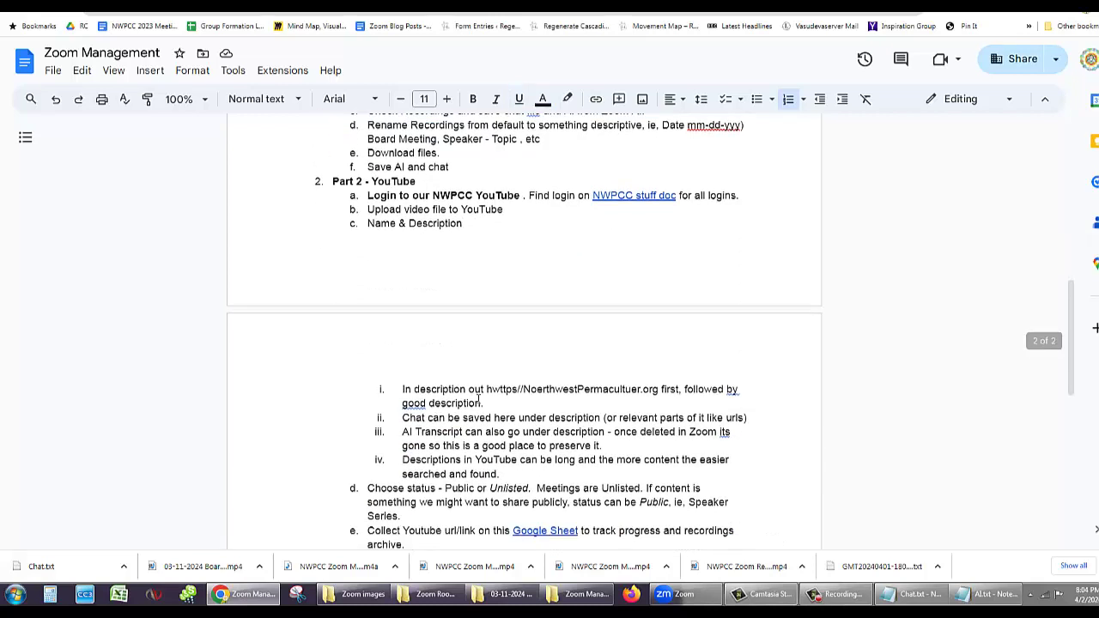
pyautogui.click(469, 389)
pyautogui.press('Delete')
pyautogui.write('p')
pyautogui.click(488, 391)
pyautogui.press('Delete')
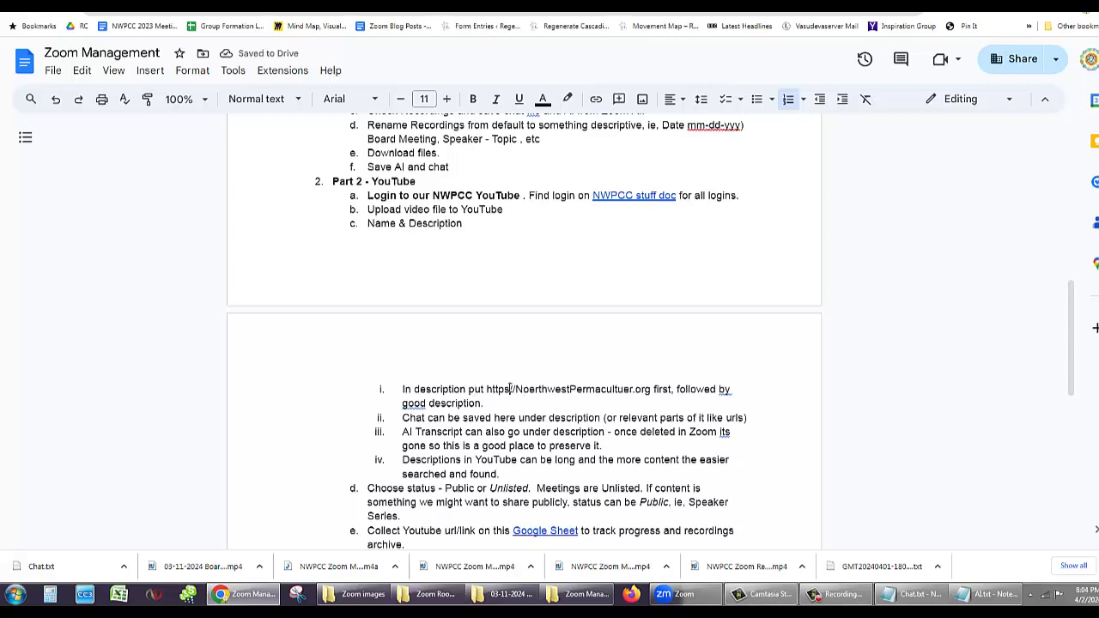
pyautogui.write(':/')
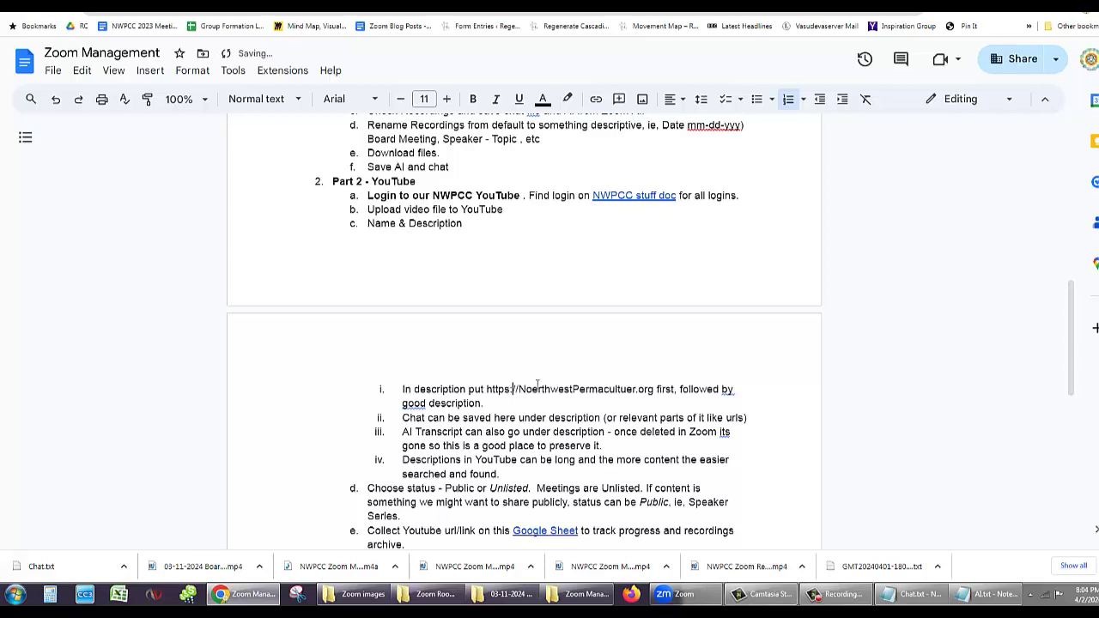
pyautogui.press('Delete')
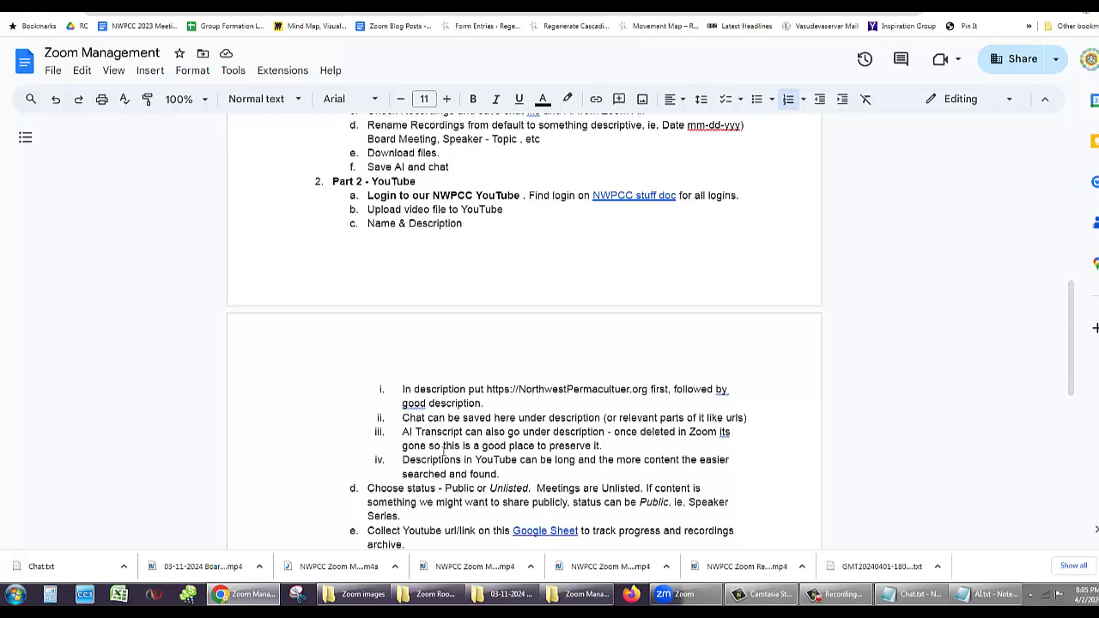
# Insert '. TIP:' before 'once deleted in Zoom' in item iii.
pyautogui.click(608, 432)
pyautogui.write('. TIP:')
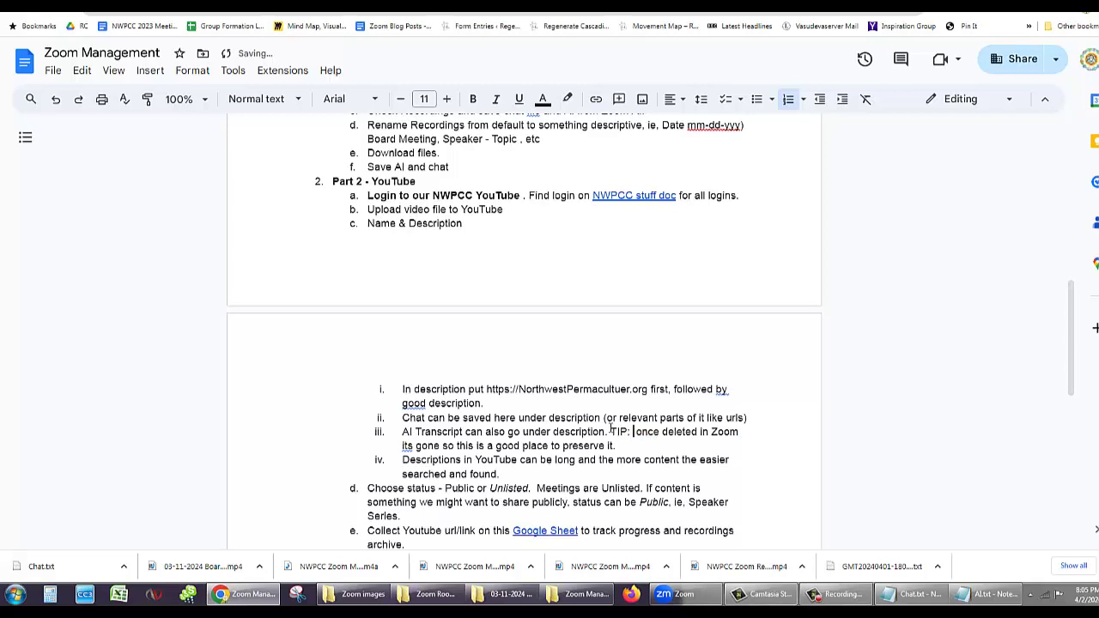
pyautogui.press('Delete')
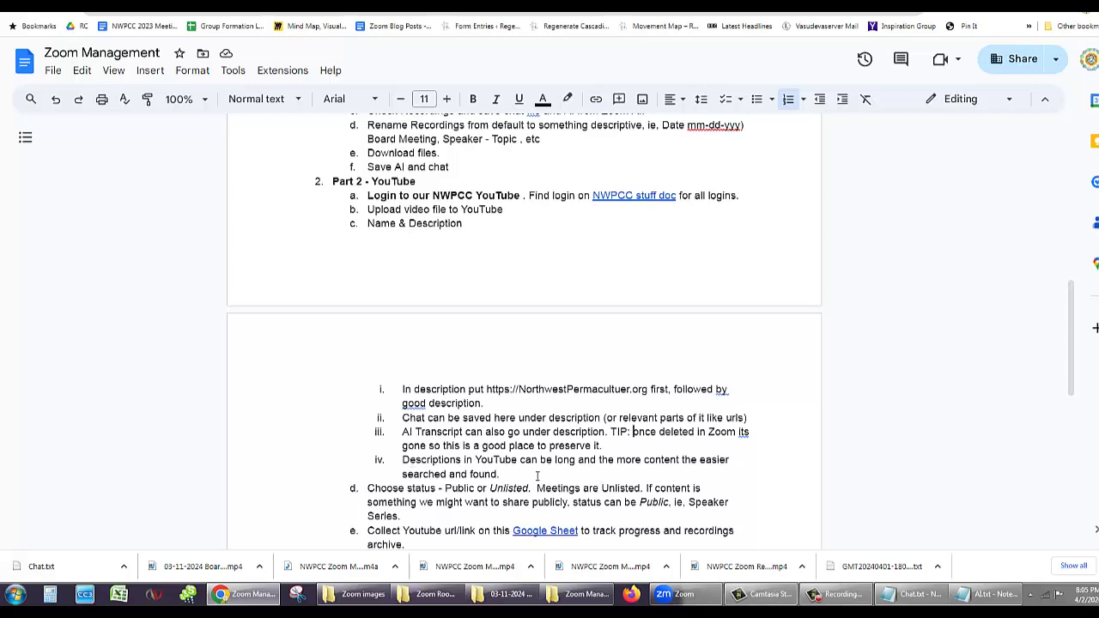
# Select 'Collect Youtube url/link' in item e and preview the linked Zoom Recordings Tracker sheet.
pyautogui.scroll(-4, 538, 475)
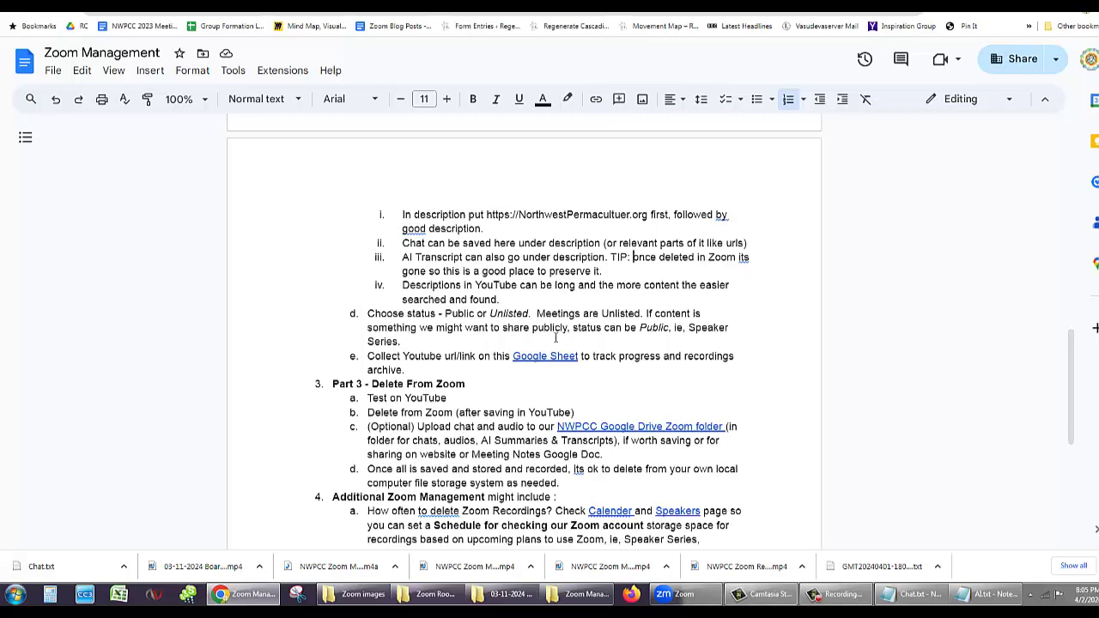
pyautogui.scroll(-1, 407, 339)
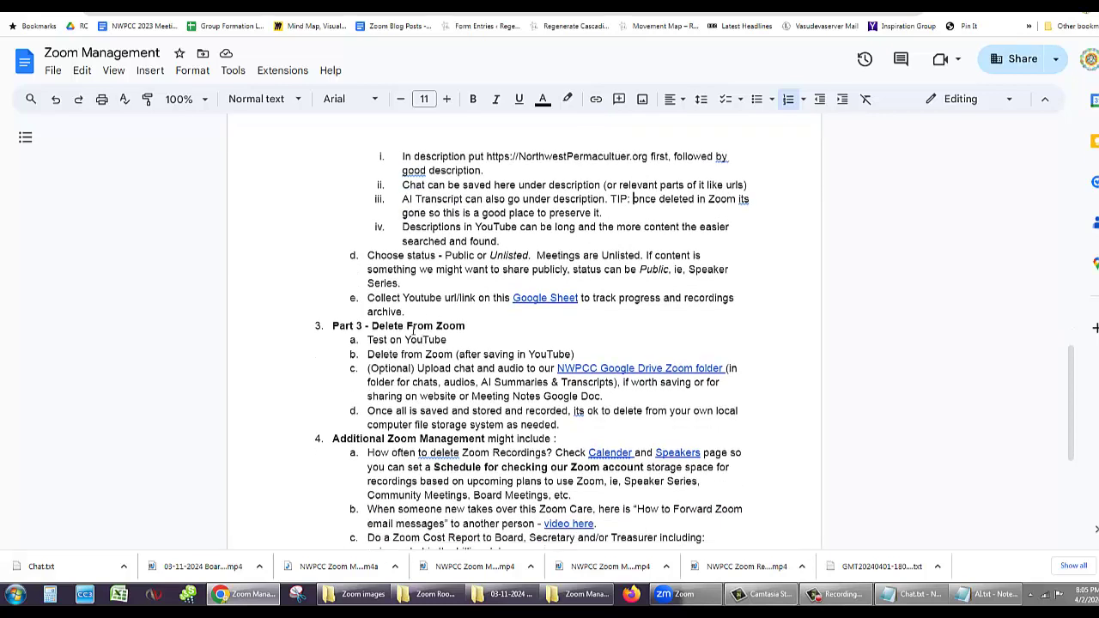
pyautogui.click(369, 299)
pyautogui.moveTo(384, 302); pyautogui.dragTo(480, 292)
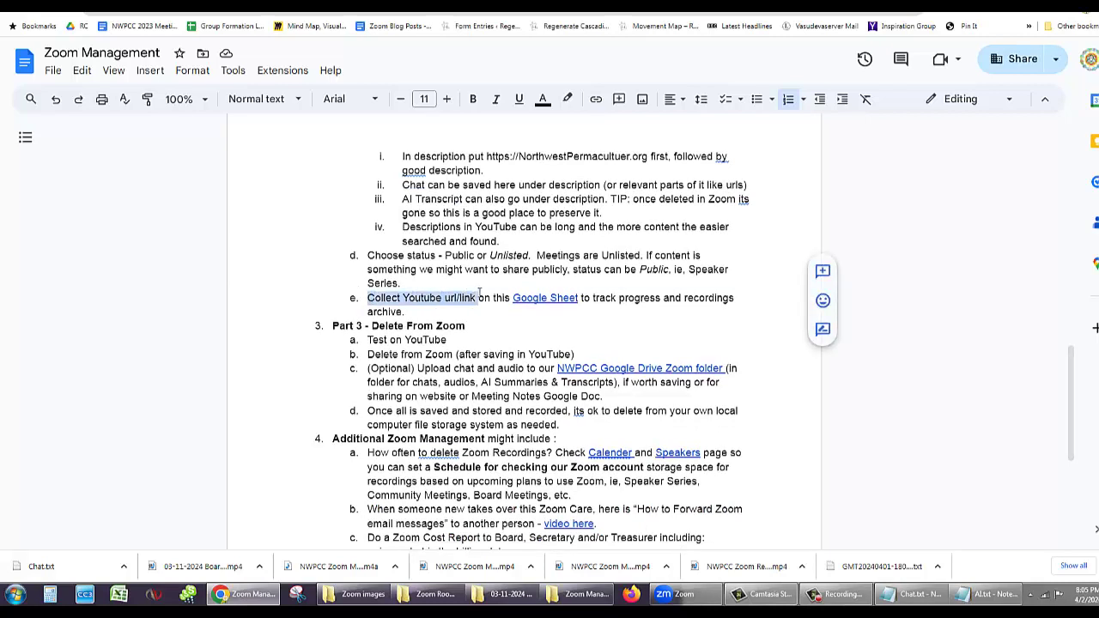
pyautogui.click(546, 298)
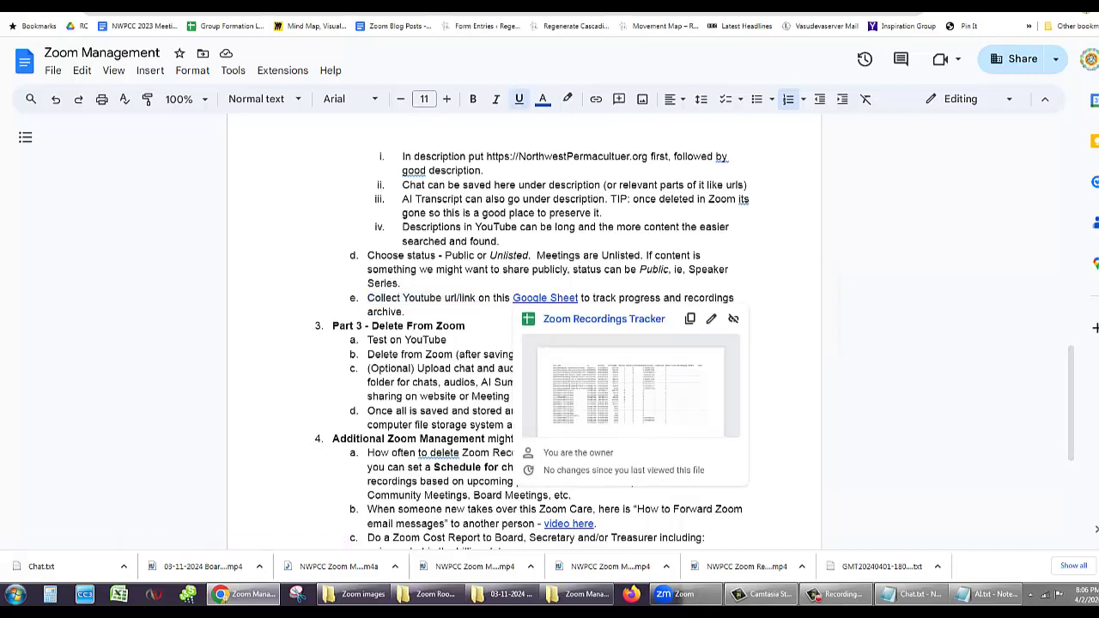
# Open the Zoom Recordings Tracker and enter 3/11/24 as the date in A3.
pyautogui.click(603, 318)
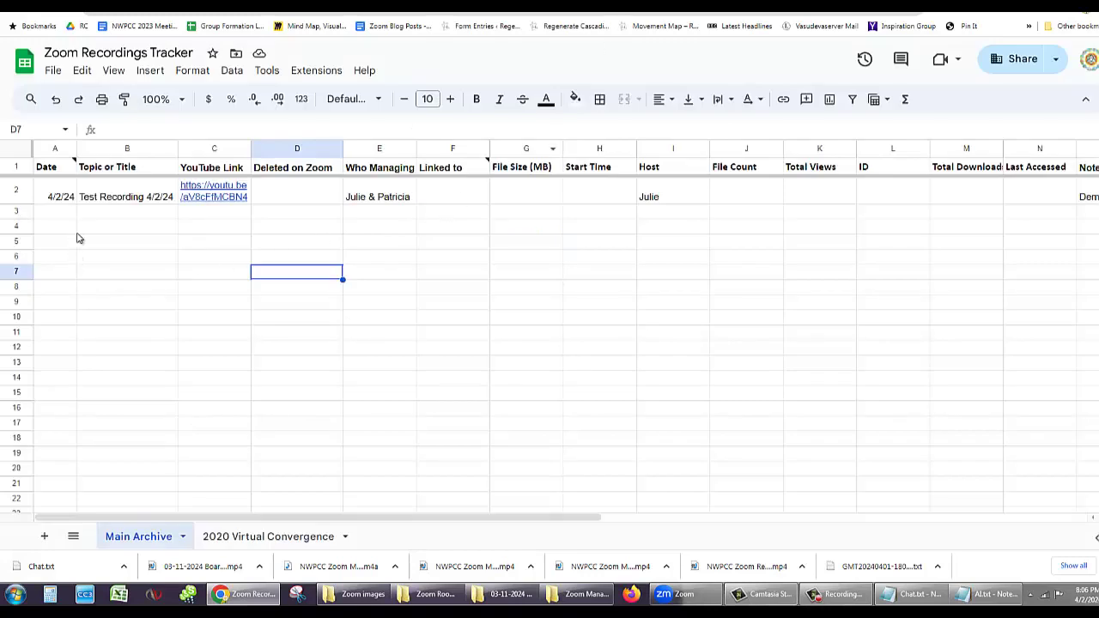
pyautogui.click(54, 216)
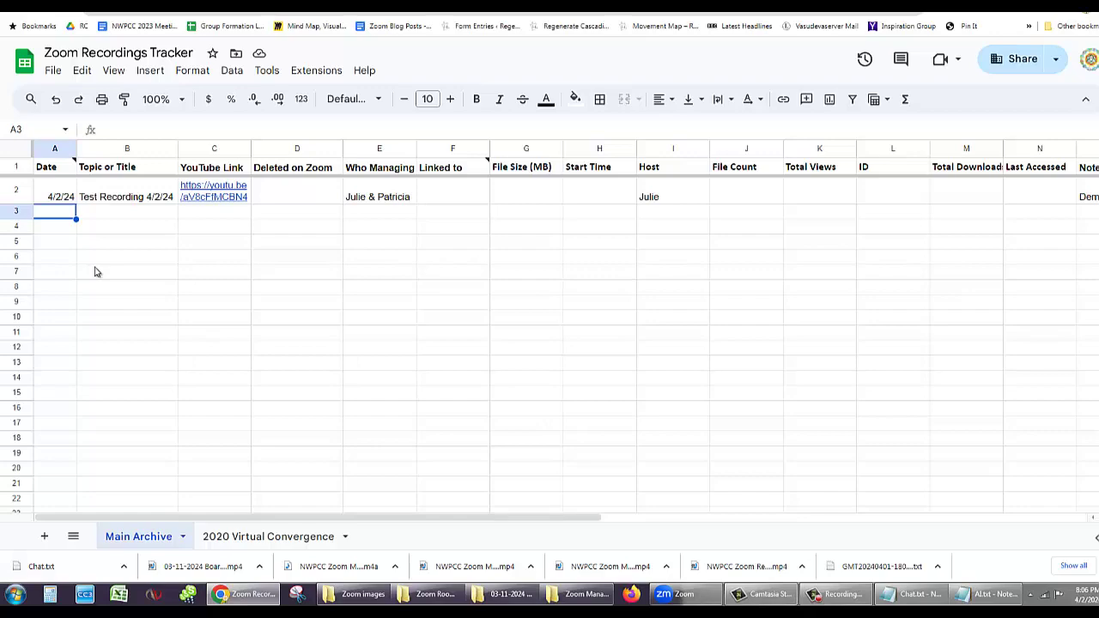
pyautogui.write('3/11/')
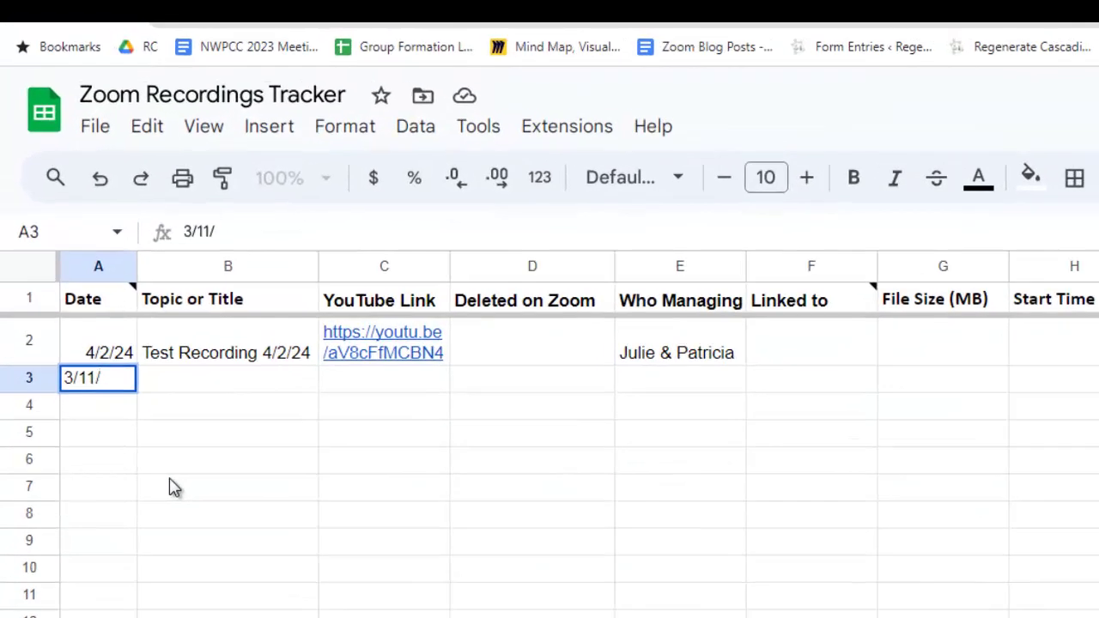
pyautogui.write('24')
pyautogui.click(172, 488)
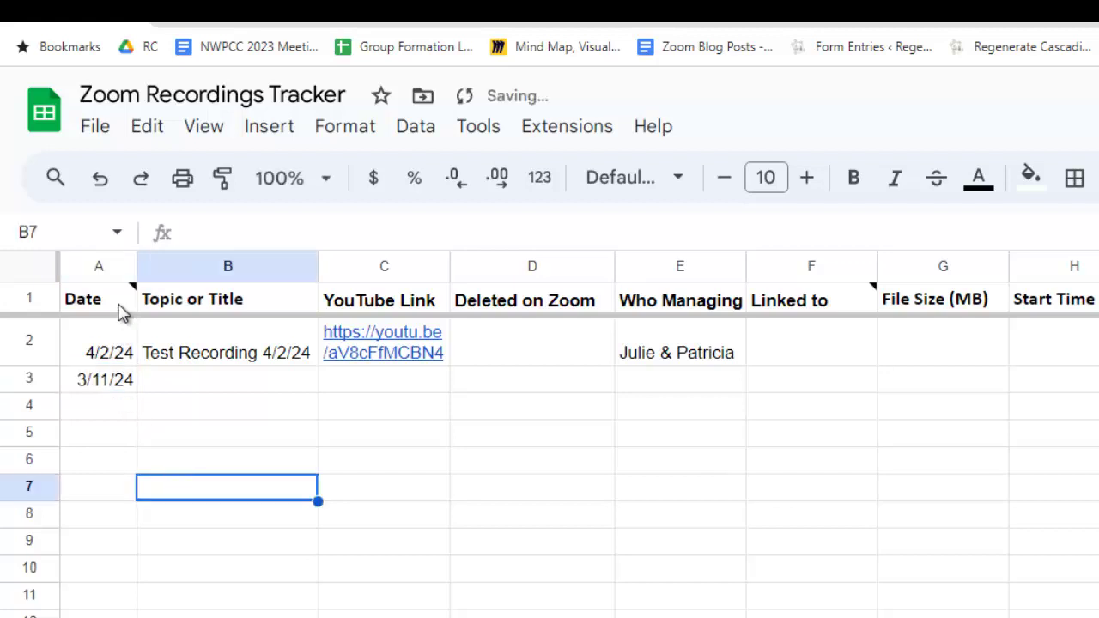
pyautogui.moveTo(123, 299)
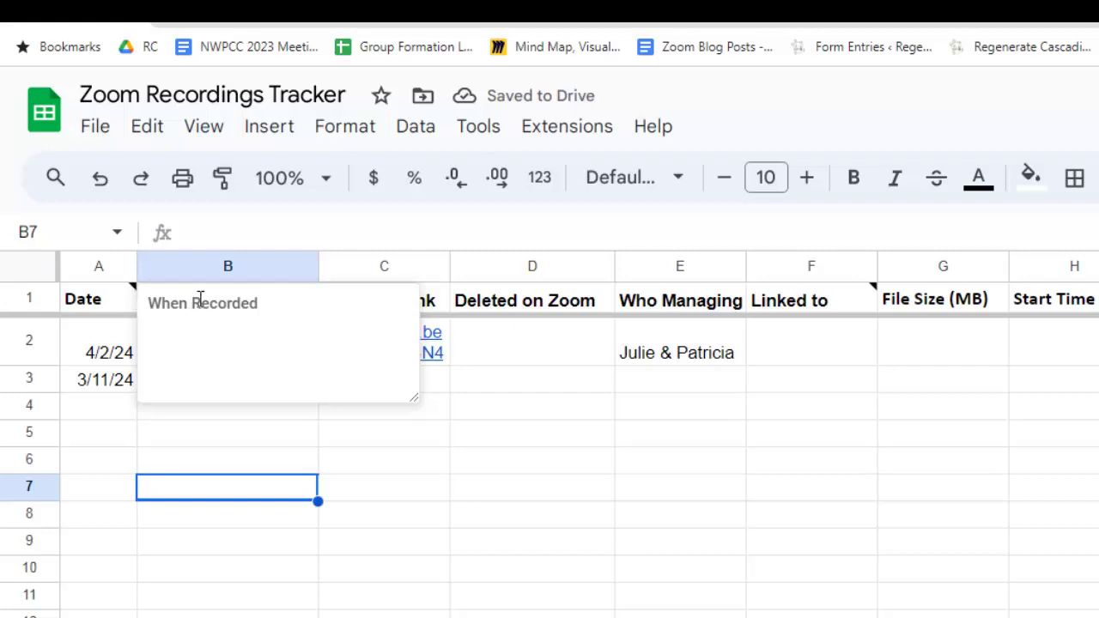
pyautogui.click(115, 434)
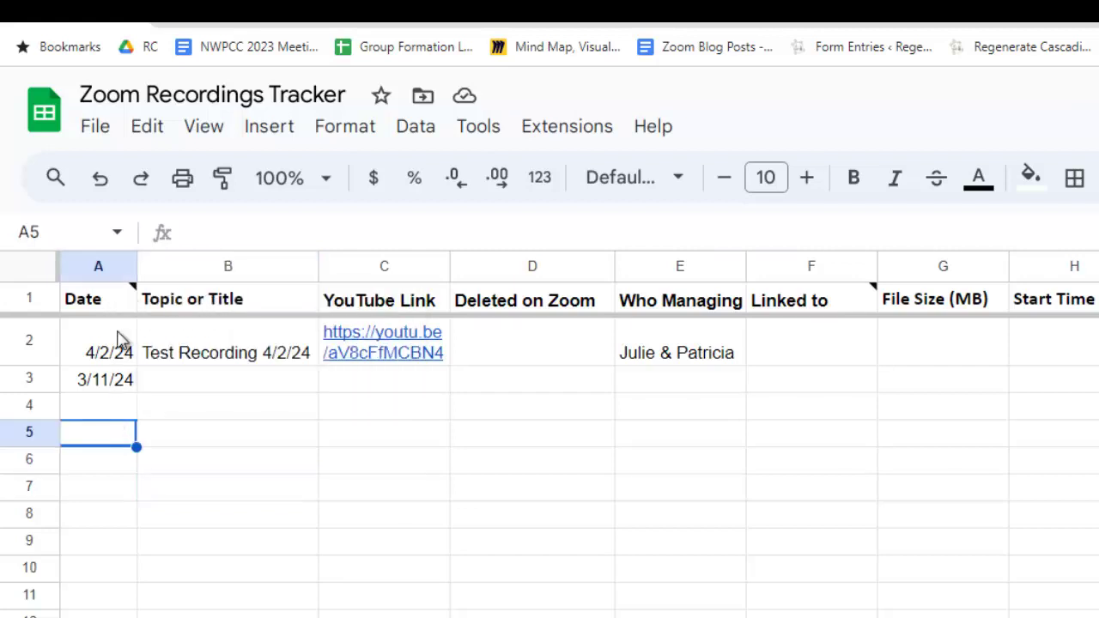
pyautogui.moveTo(134, 295)
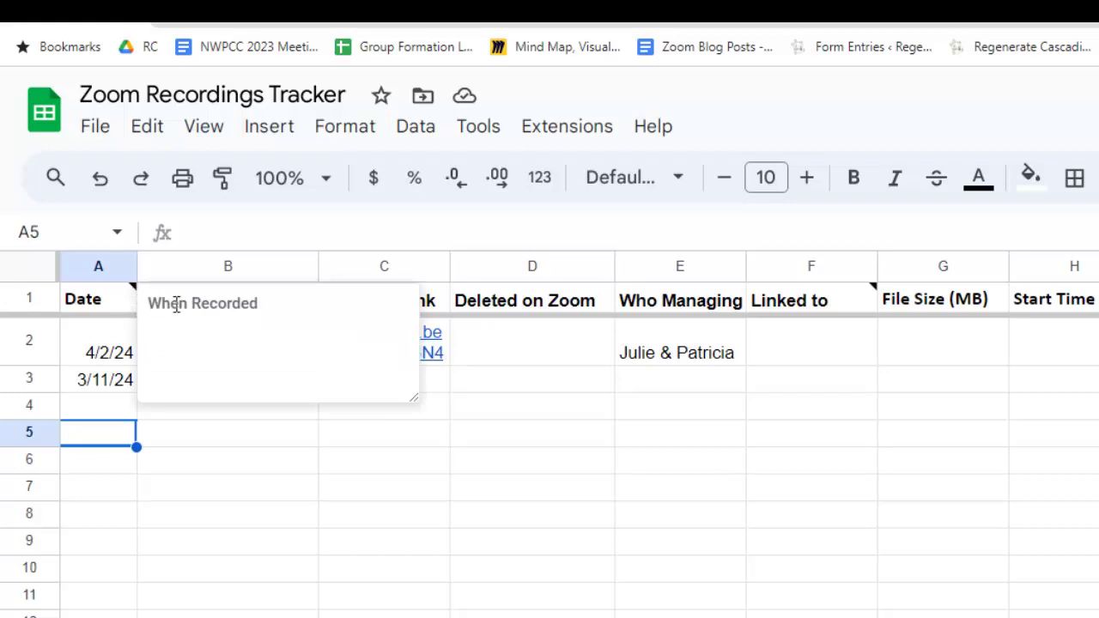
pyautogui.click(246, 461)
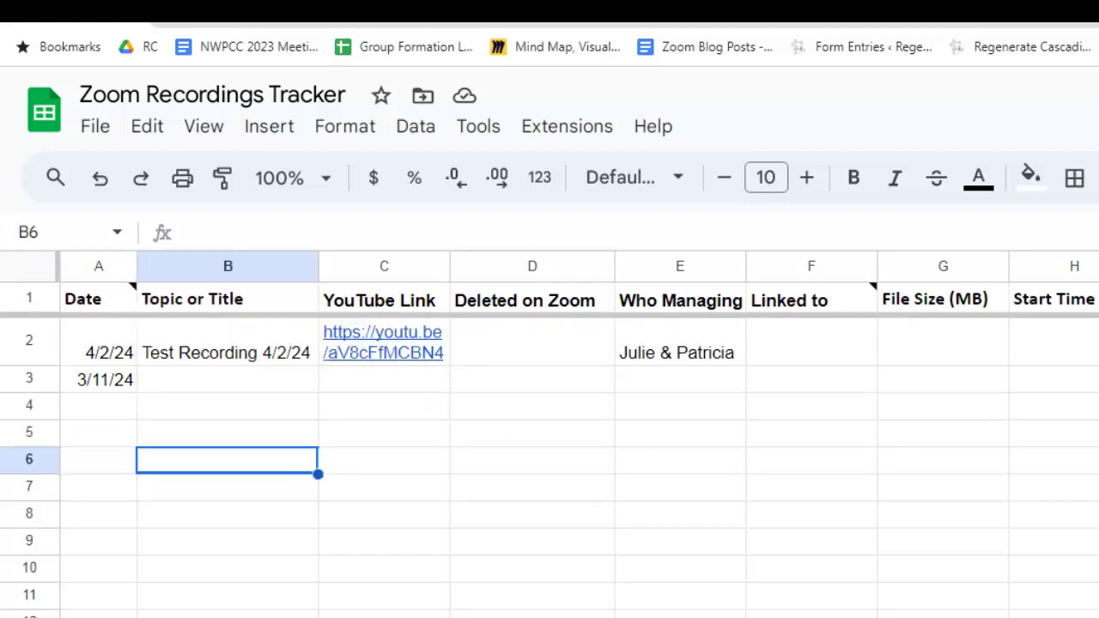
# Enter 'Board Meeting' as the title in B3 and paste the YouTube link into C3.
pyautogui.moveTo(814, 311)
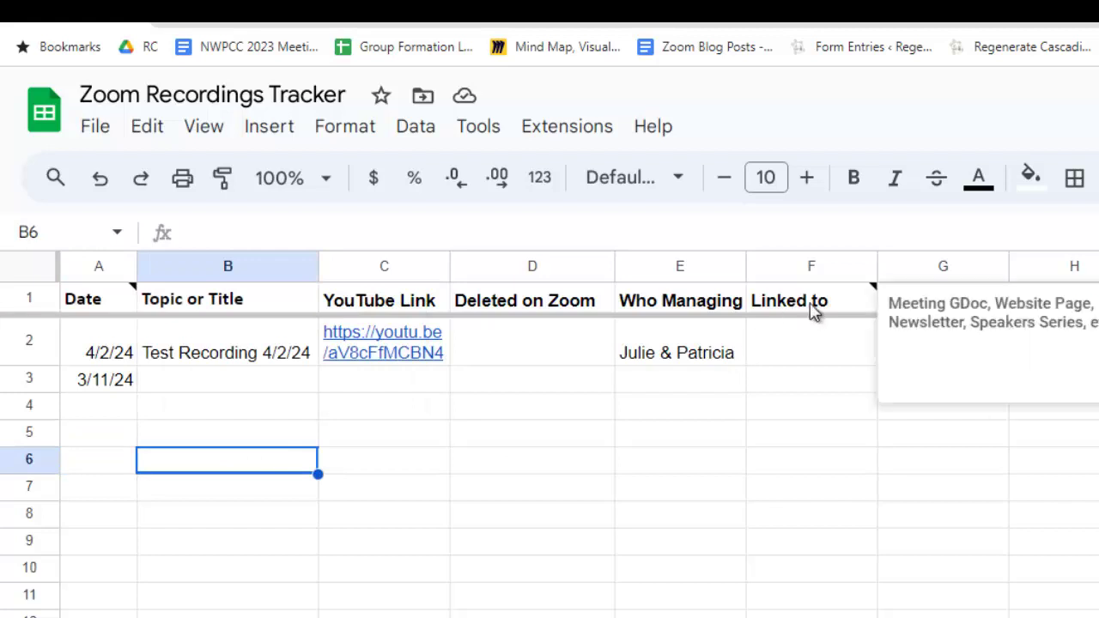
pyautogui.click(177, 386)
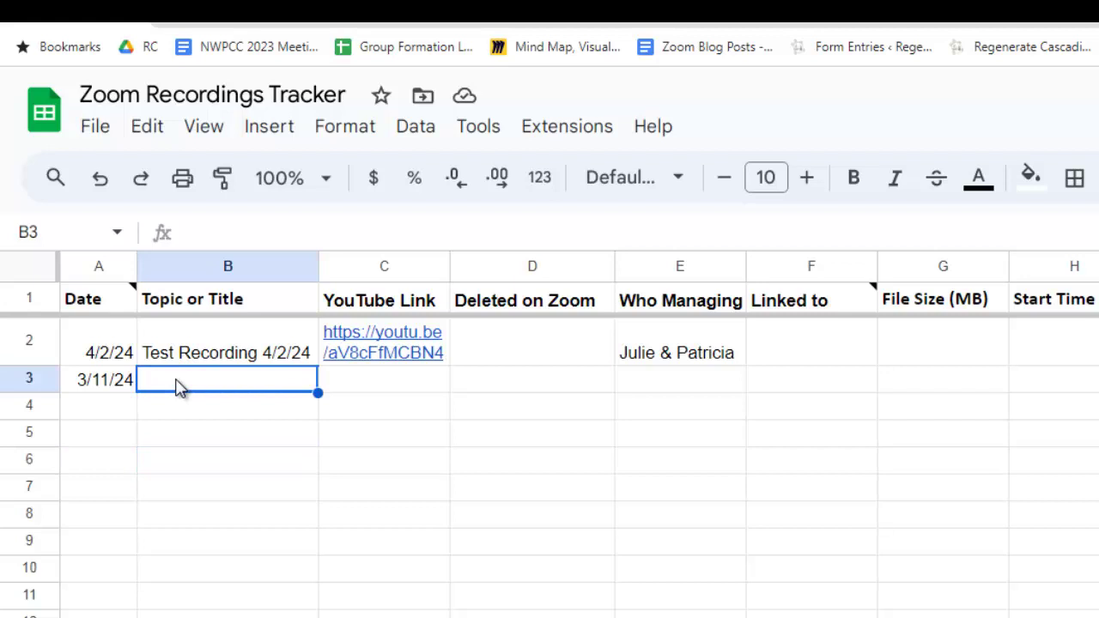
pyautogui.write('Board Mee')
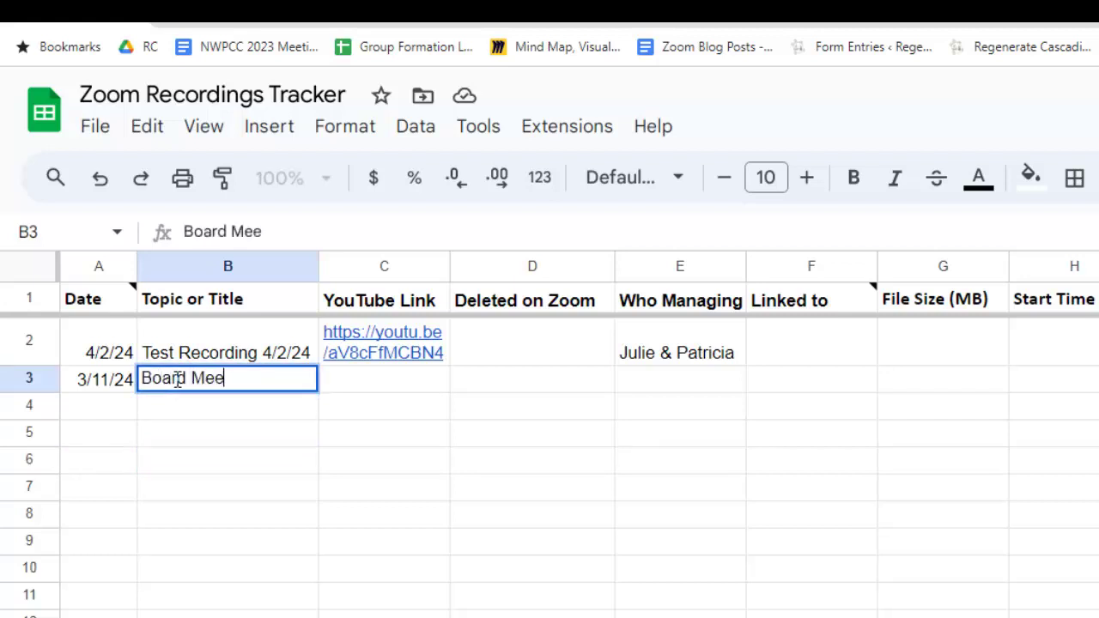
pyautogui.write('ting')
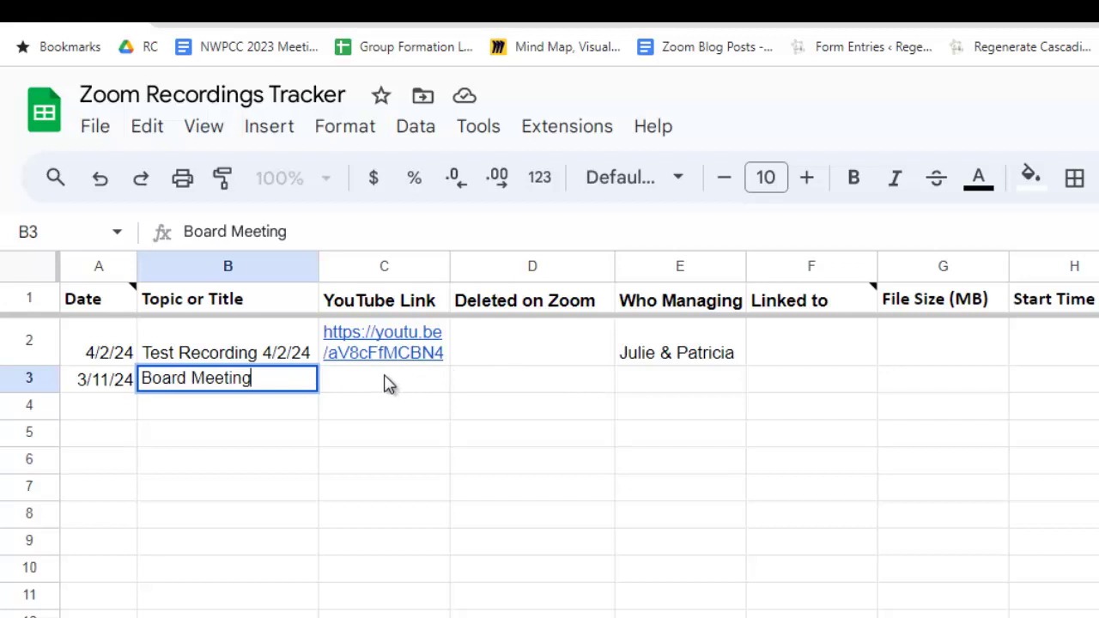
pyautogui.click(400, 386)
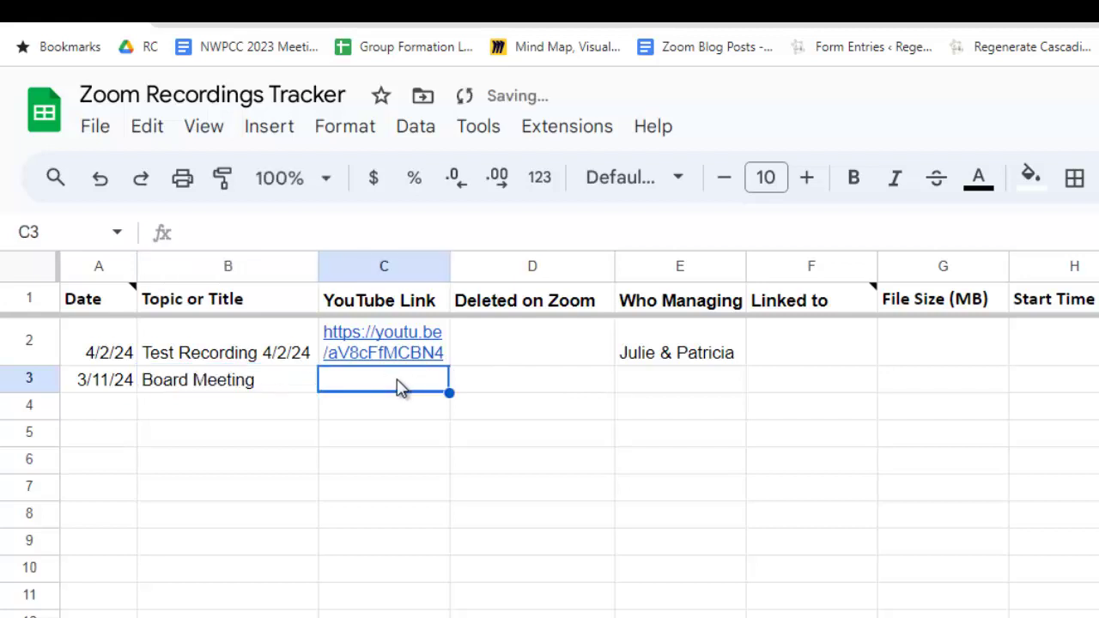
pyautogui.write('https://youtu.be/vsIHgPkQGVo')
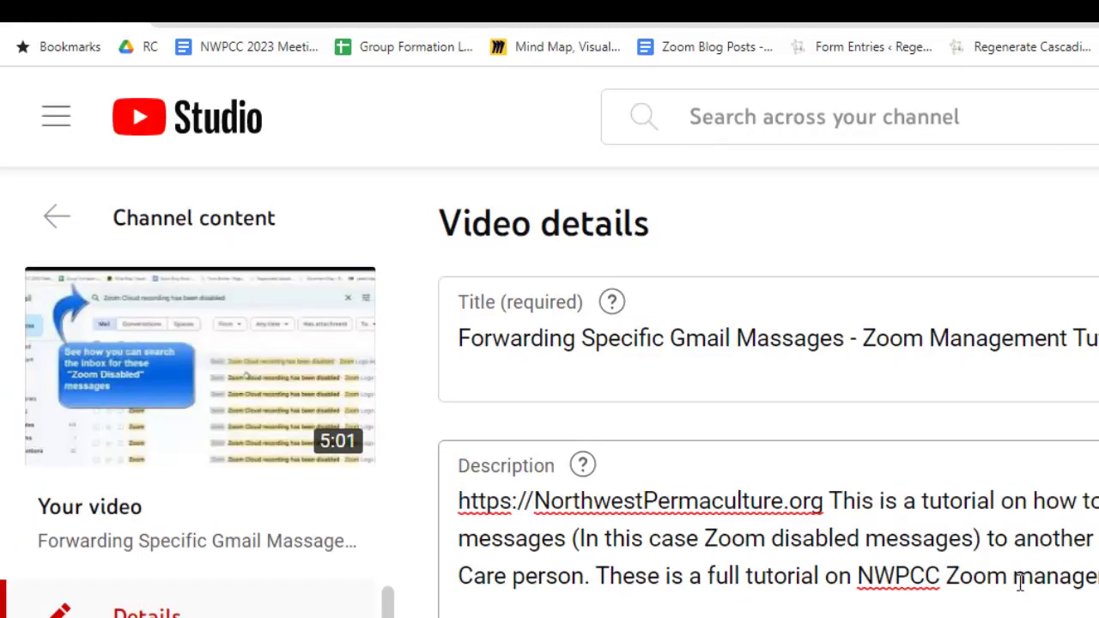
# Scroll the Video details page and expand the extra settings with SHOW MORE.
pyautogui.scroll(-1, 769, 447)
pyautogui.scroll(-5, 646, 449)
pyautogui.scroll(6, 646, 448)
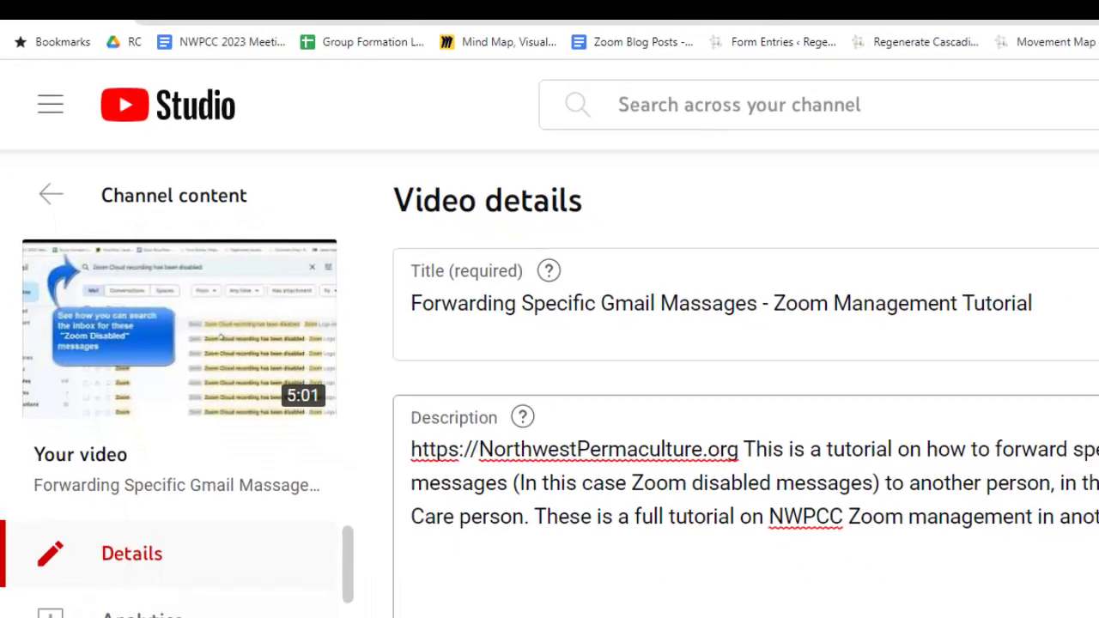
pyautogui.scroll(-8, 698, 601)
pyautogui.scroll(4, 698, 601)
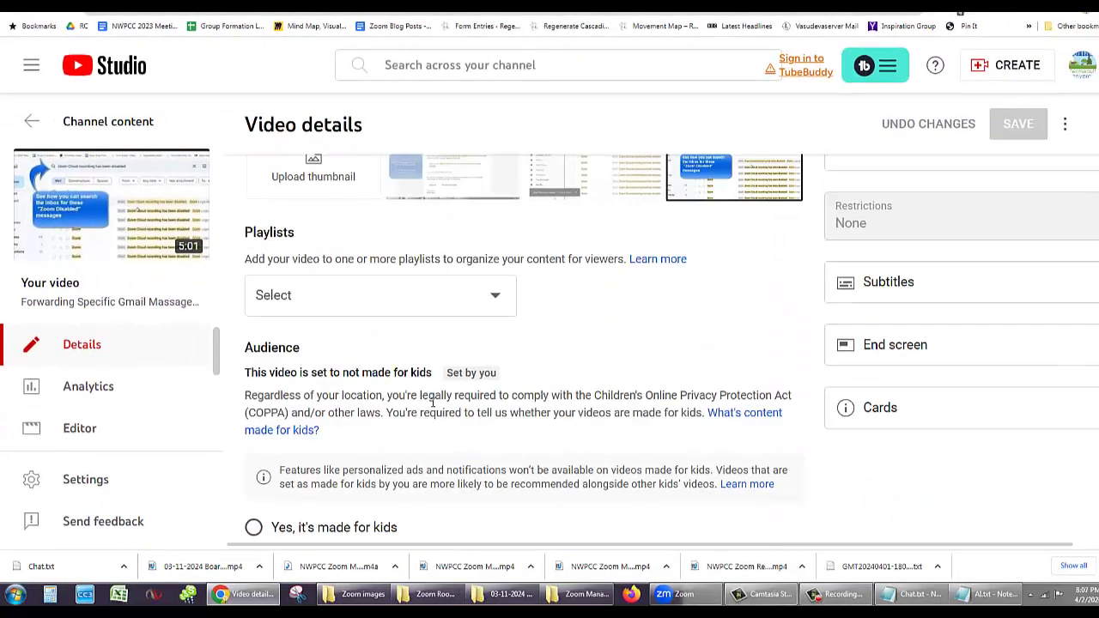
pyautogui.scroll(5, 432, 402)
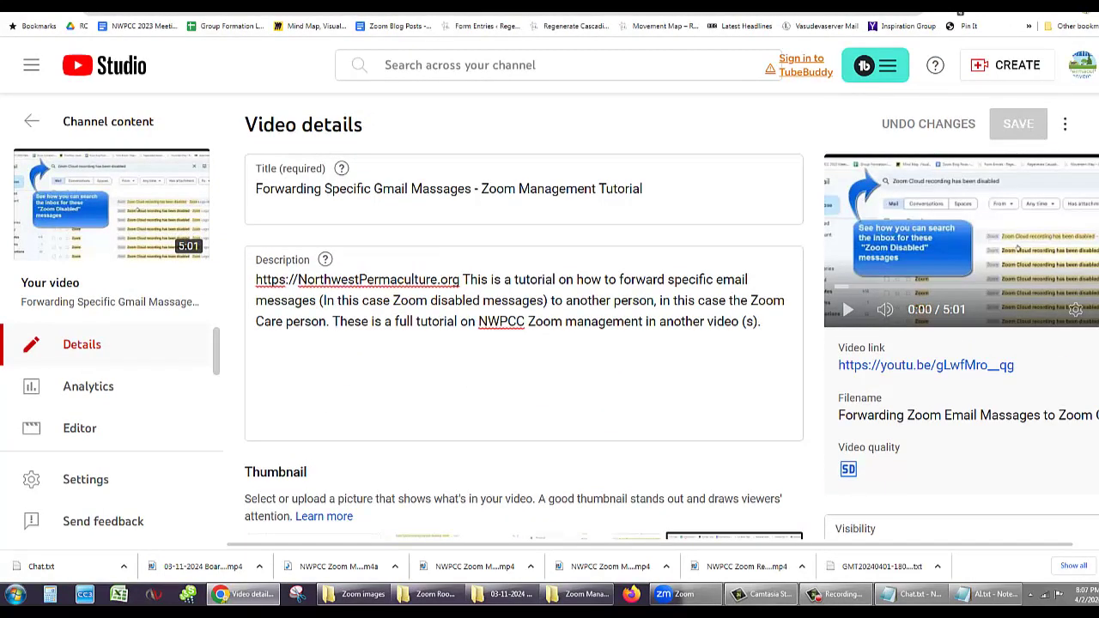
pyautogui.scroll(-7, 524, 343)
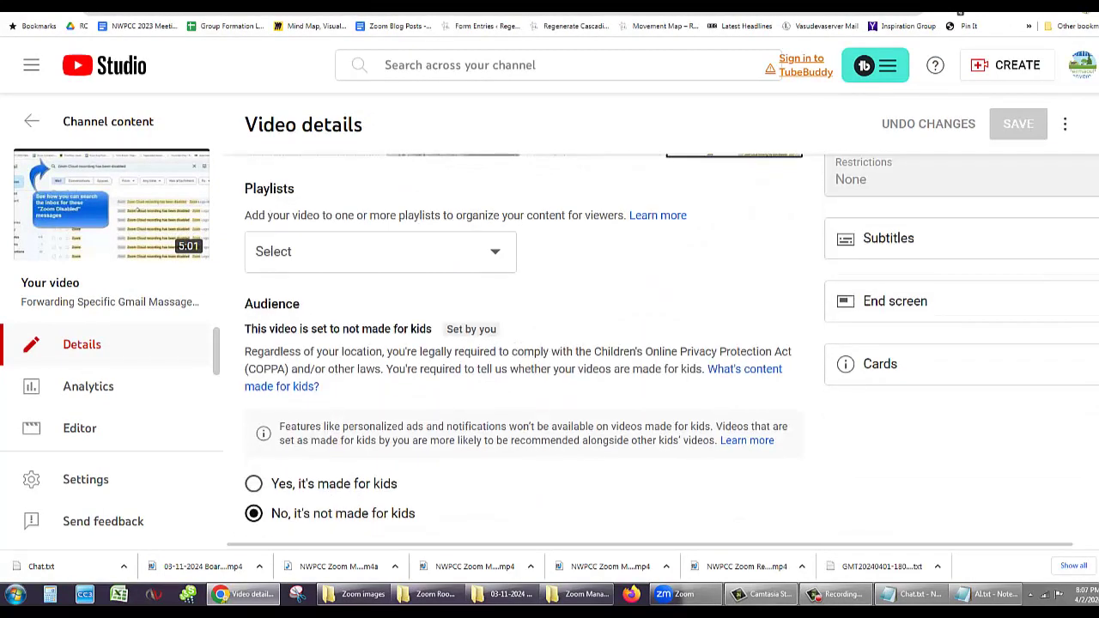
pyautogui.scroll(-3, 524, 343)
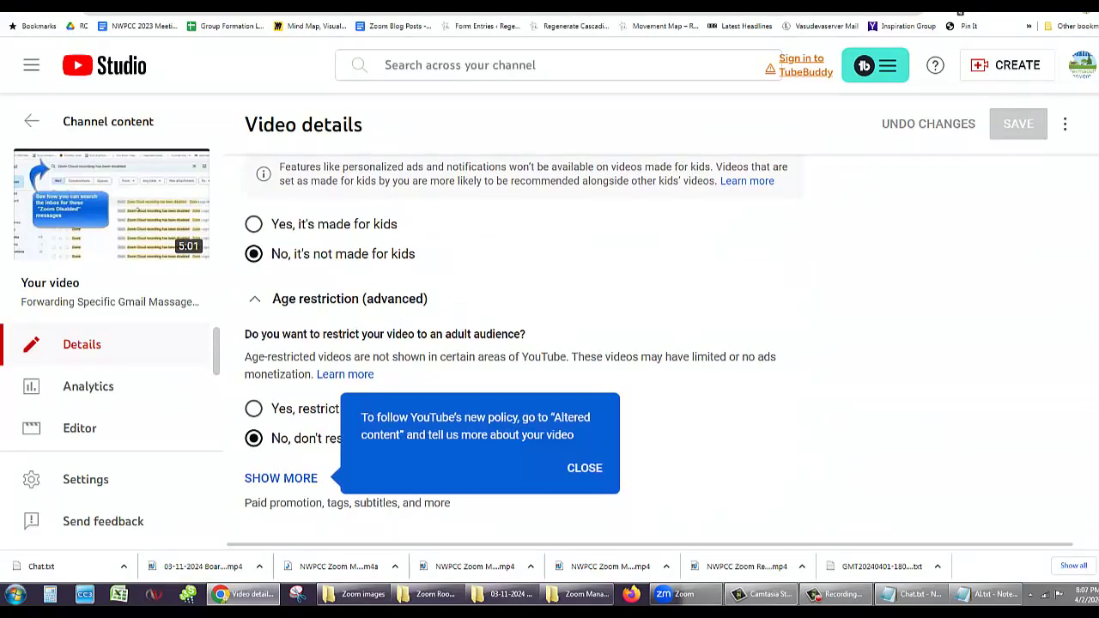
pyautogui.click(295, 490)
# Click into the Add tag field and scroll down to Comments and ratings.
pyautogui.scroll(-3, 769, 422)
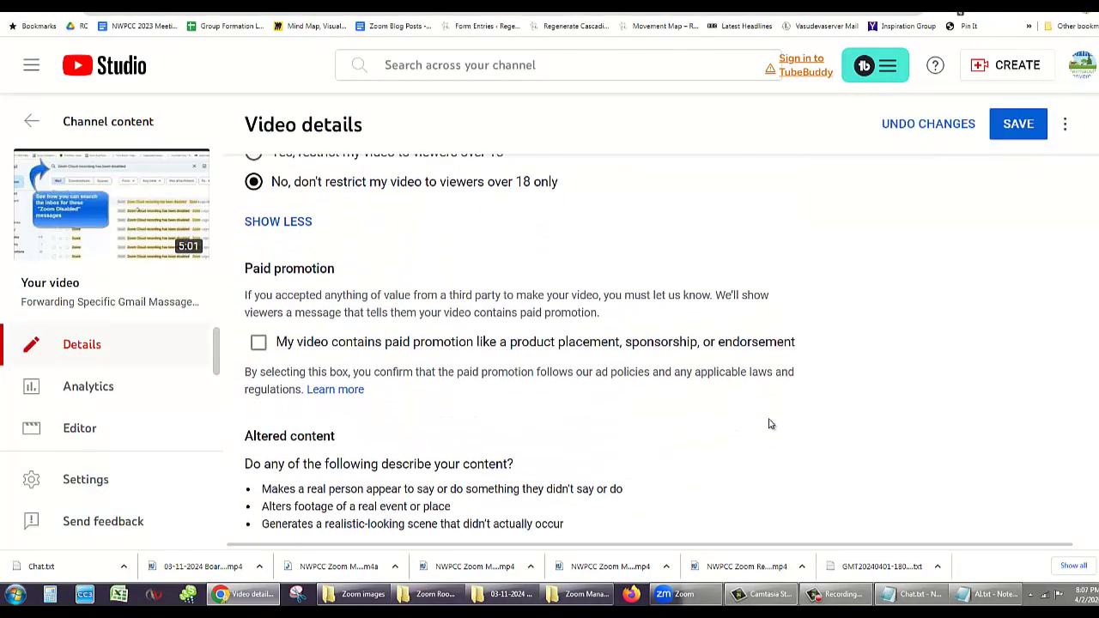
pyautogui.scroll(-2, 770, 423)
pyautogui.scroll(-10, 771, 423)
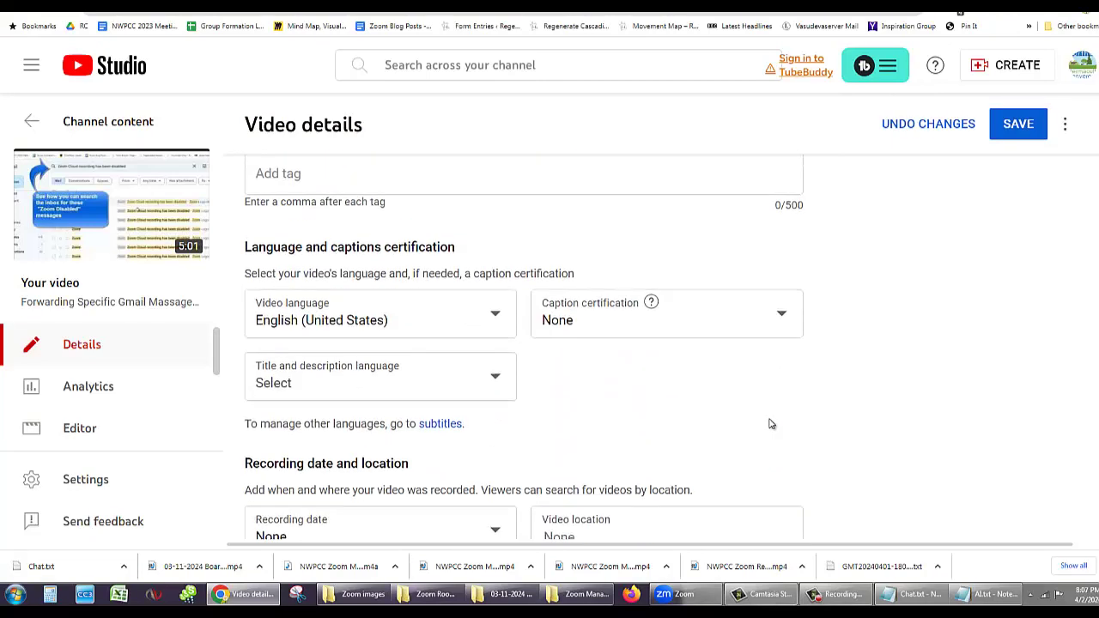
pyautogui.scroll(1, 770, 423)
pyautogui.click(290, 289)
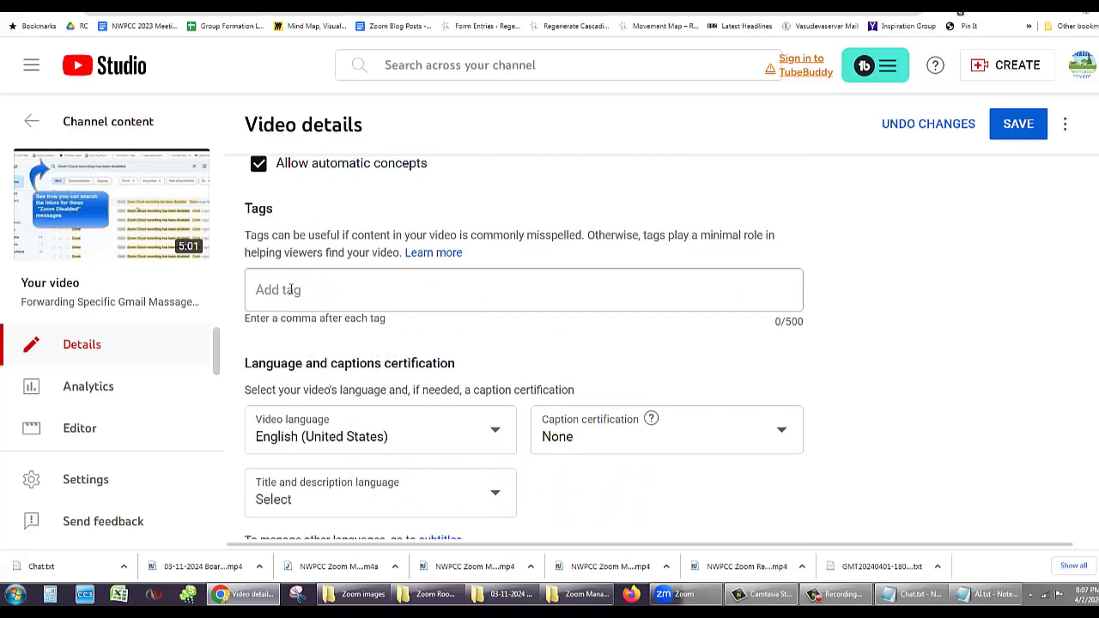
pyautogui.scroll(-4, 497, 328)
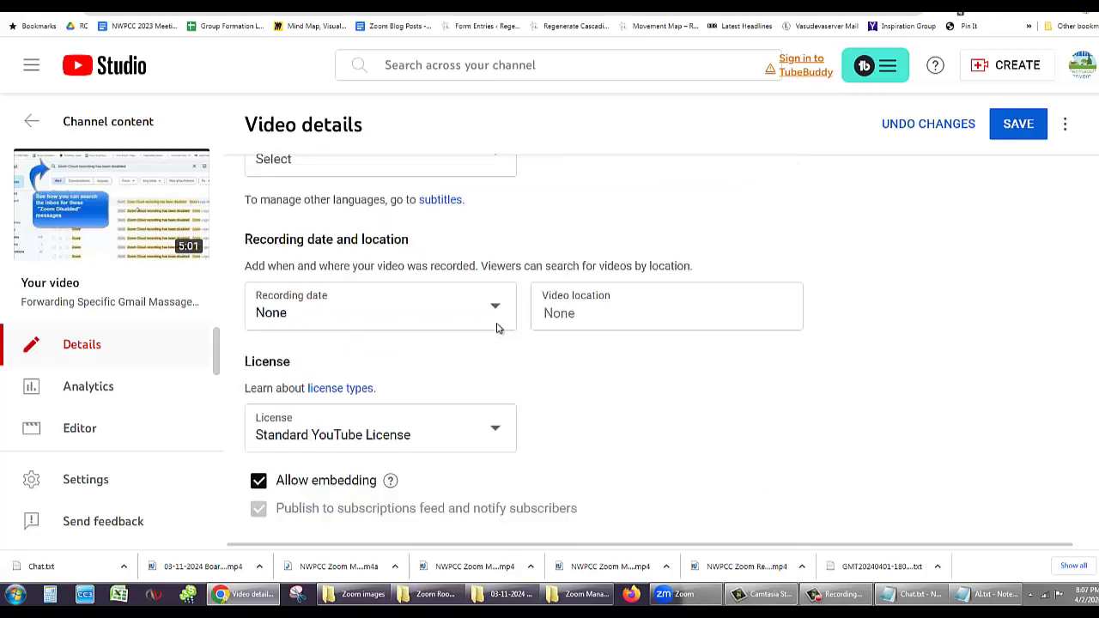
pyautogui.scroll(-3, 496, 328)
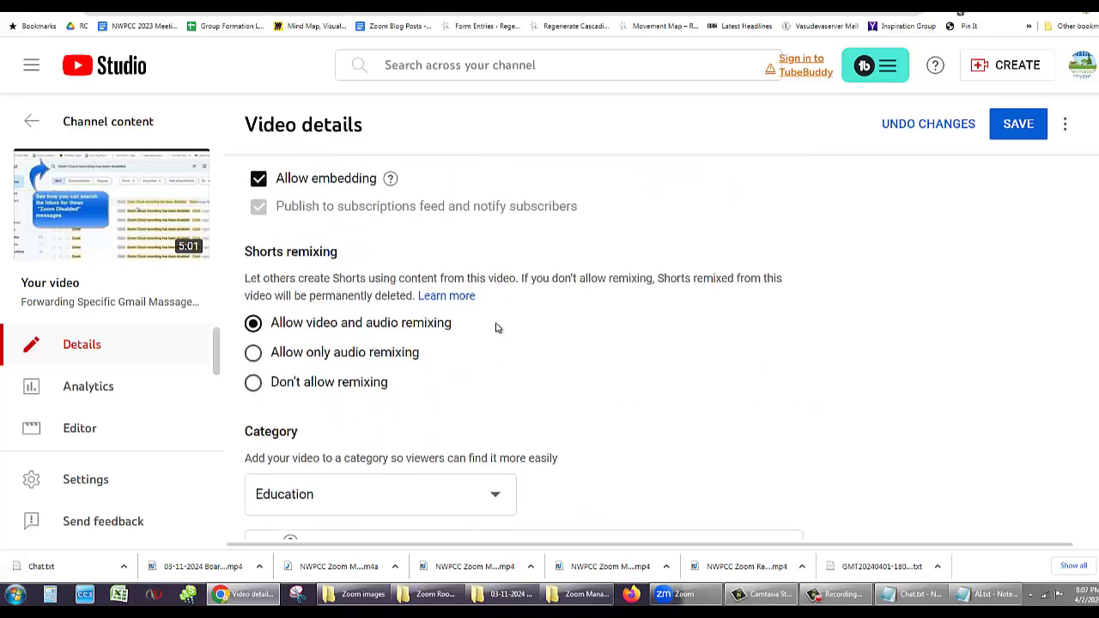
pyautogui.scroll(-2, 496, 329)
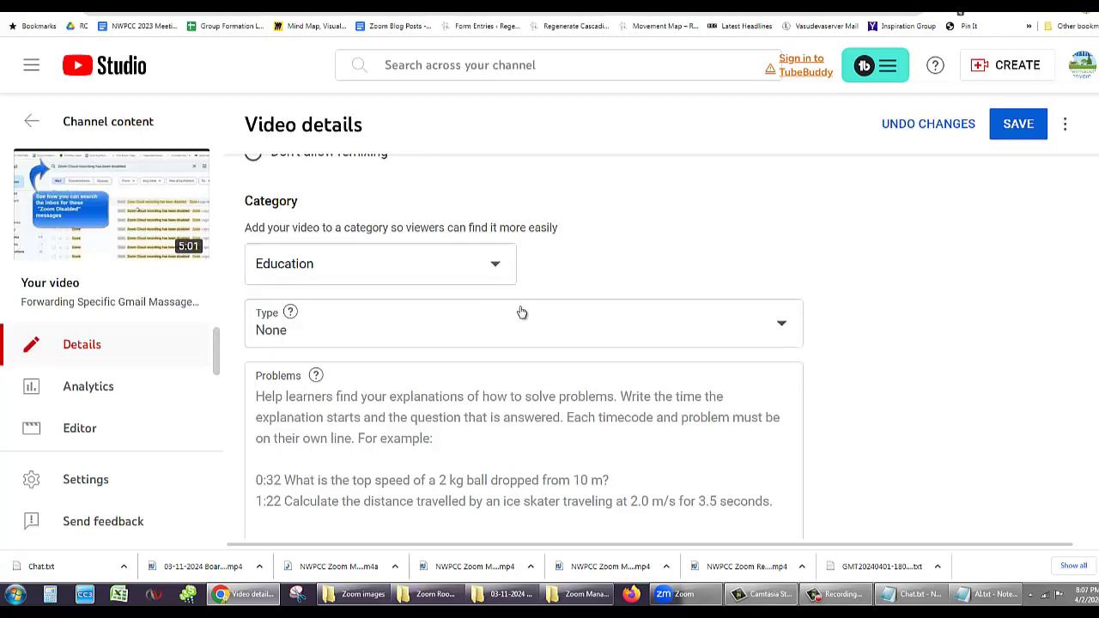
pyautogui.scroll(-5, 514, 316)
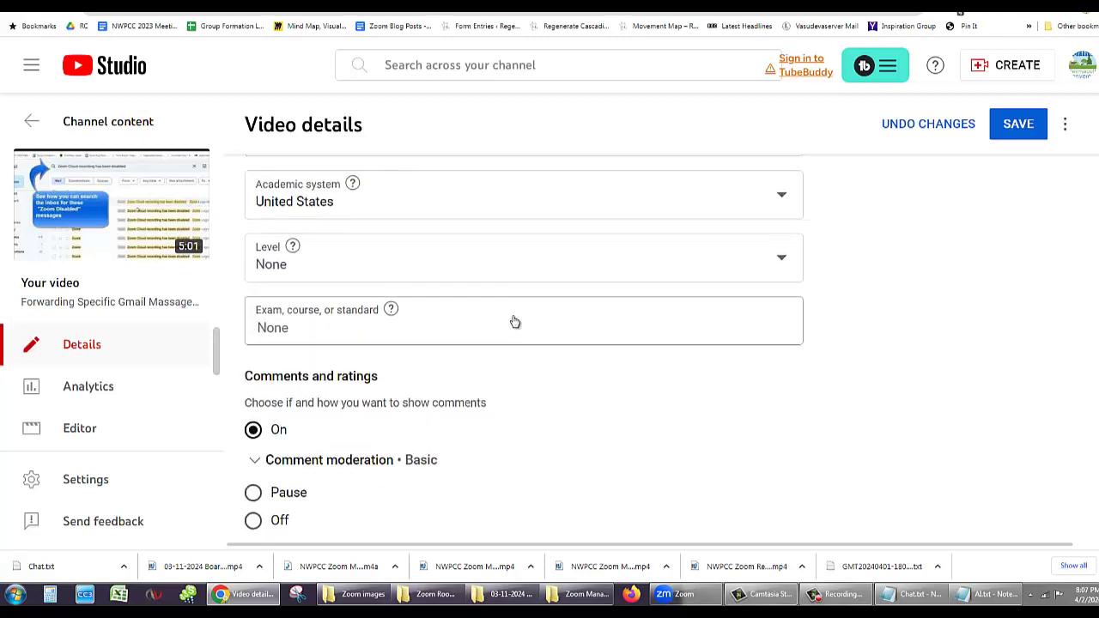
pyautogui.scroll(-2, 513, 316)
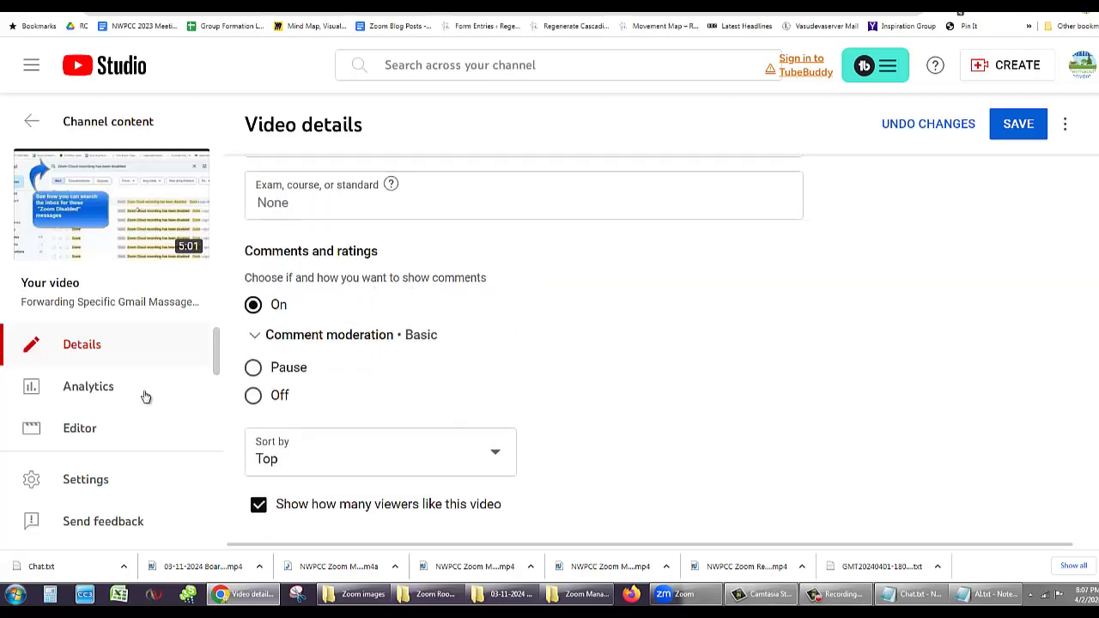
# Watch the video on YouTube, then pause the playback.
pyautogui.moveTo(112, 225)
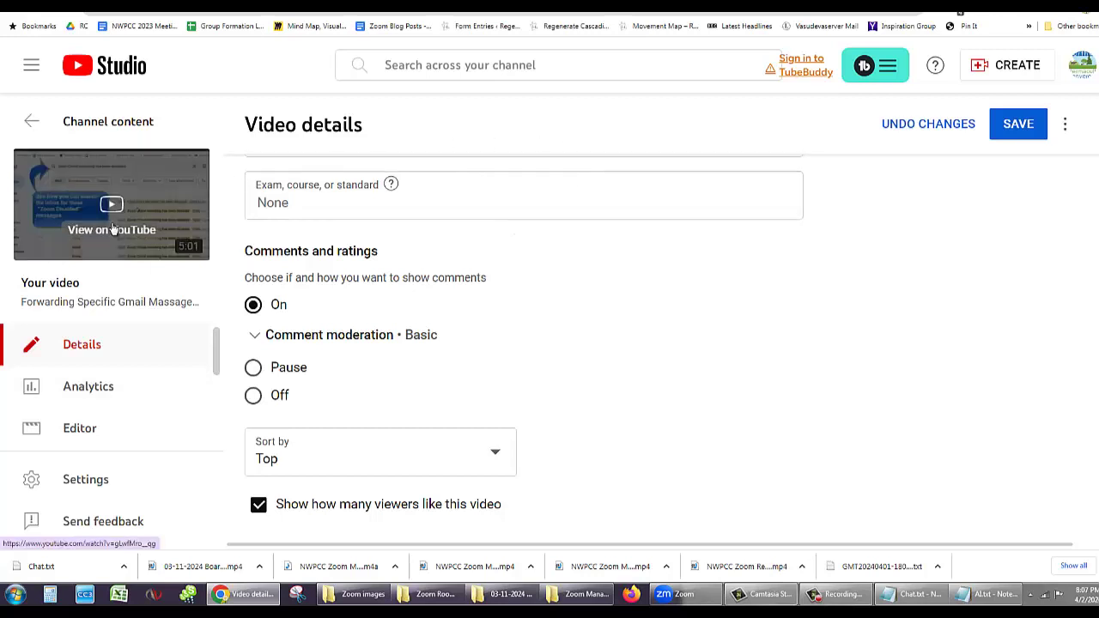
pyautogui.click(118, 232)
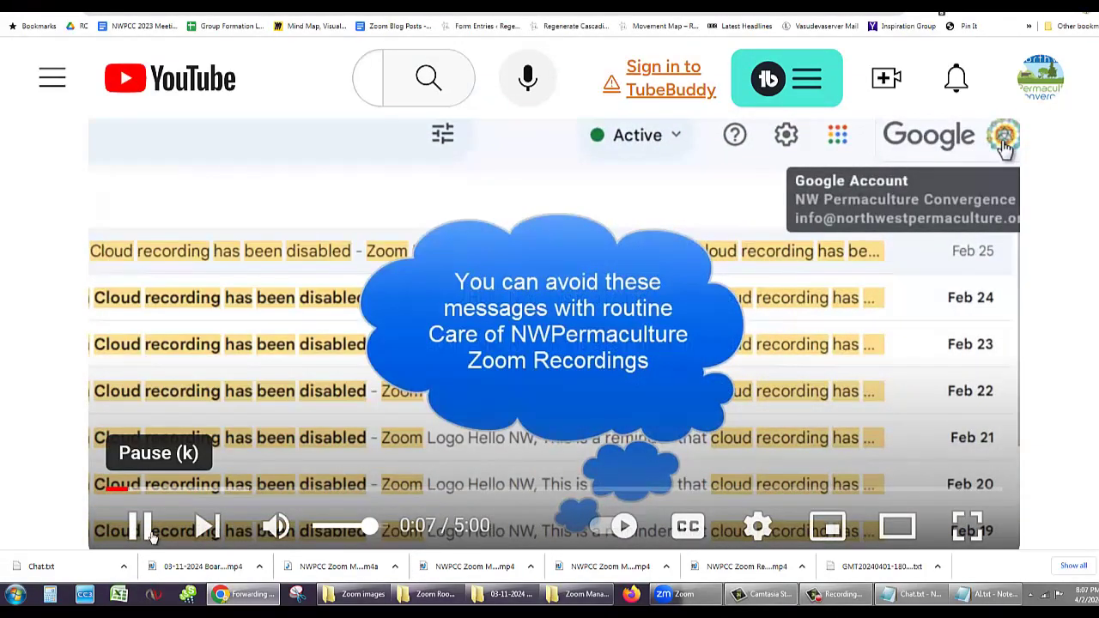
pyautogui.click(141, 527)
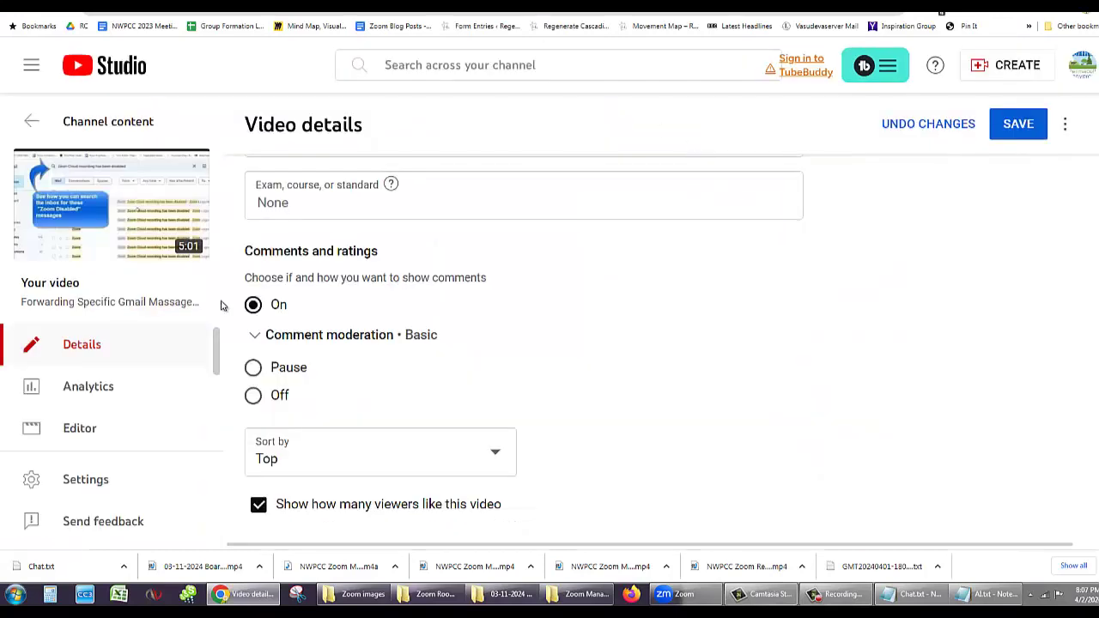
# Return to Channel content, discard unsaved changes, and copy the board meeting video's shareable link.
pyautogui.click(77, 129)
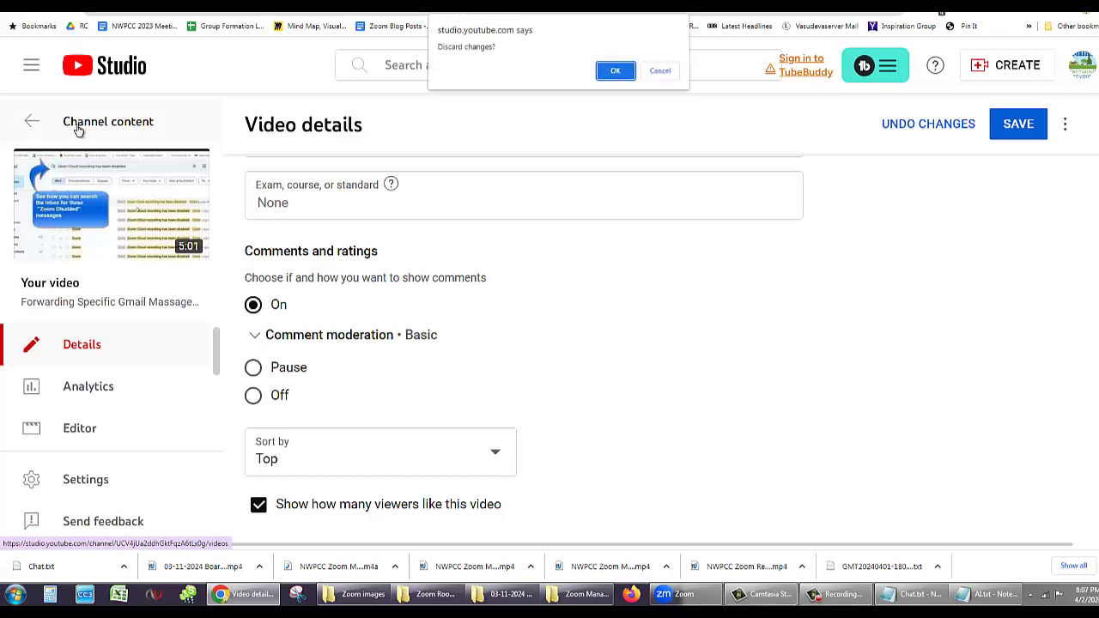
pyautogui.click(617, 74)
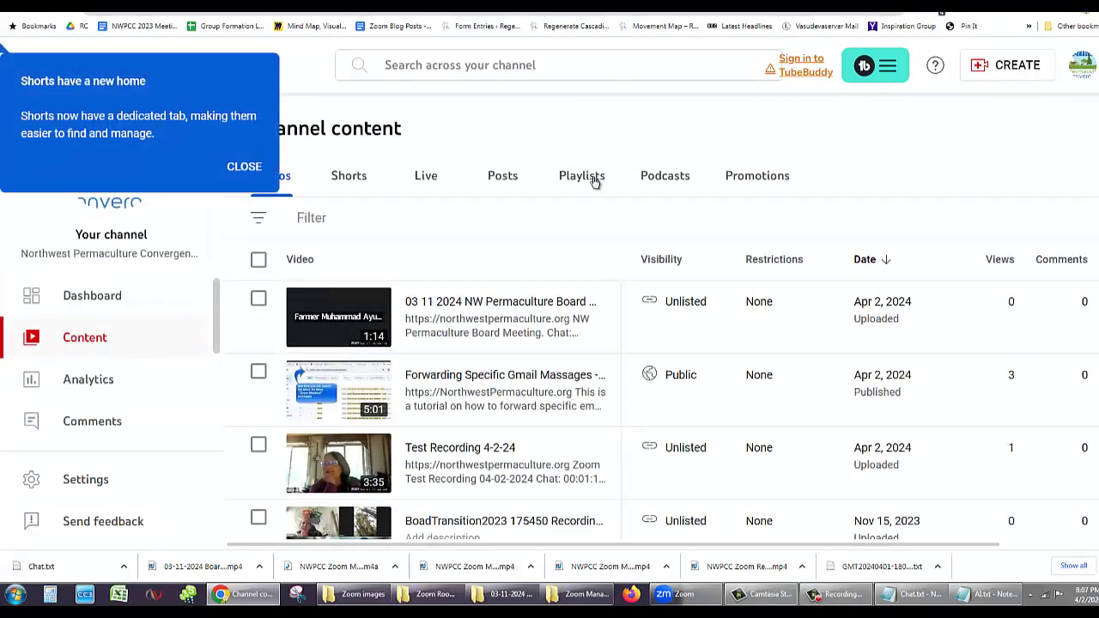
pyautogui.moveTo(480, 330)
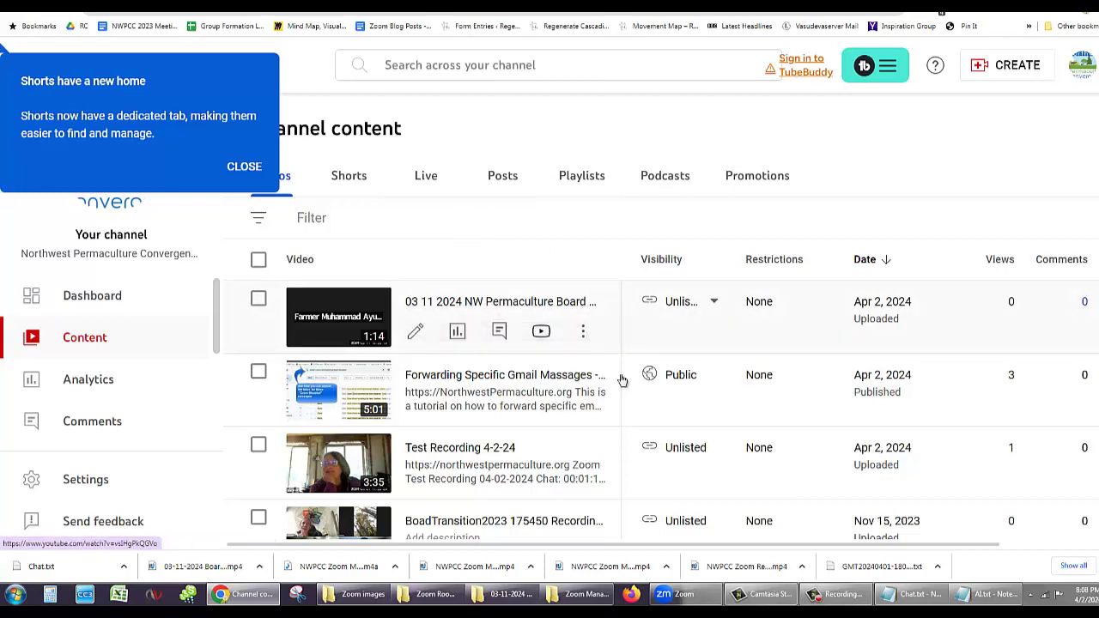
pyautogui.click(585, 335)
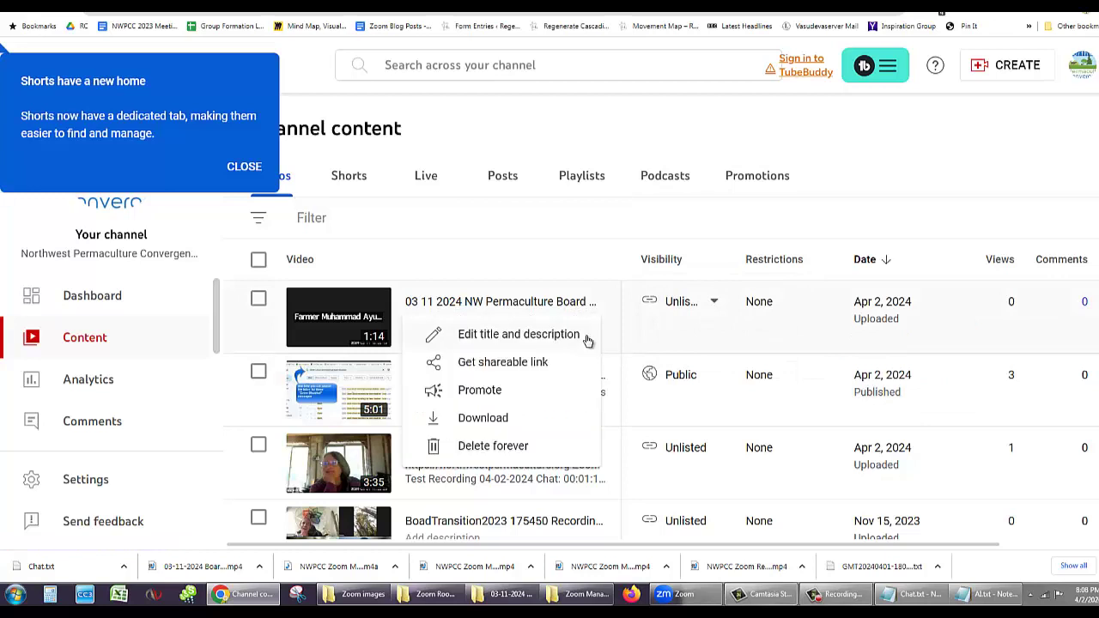
pyautogui.click(521, 365)
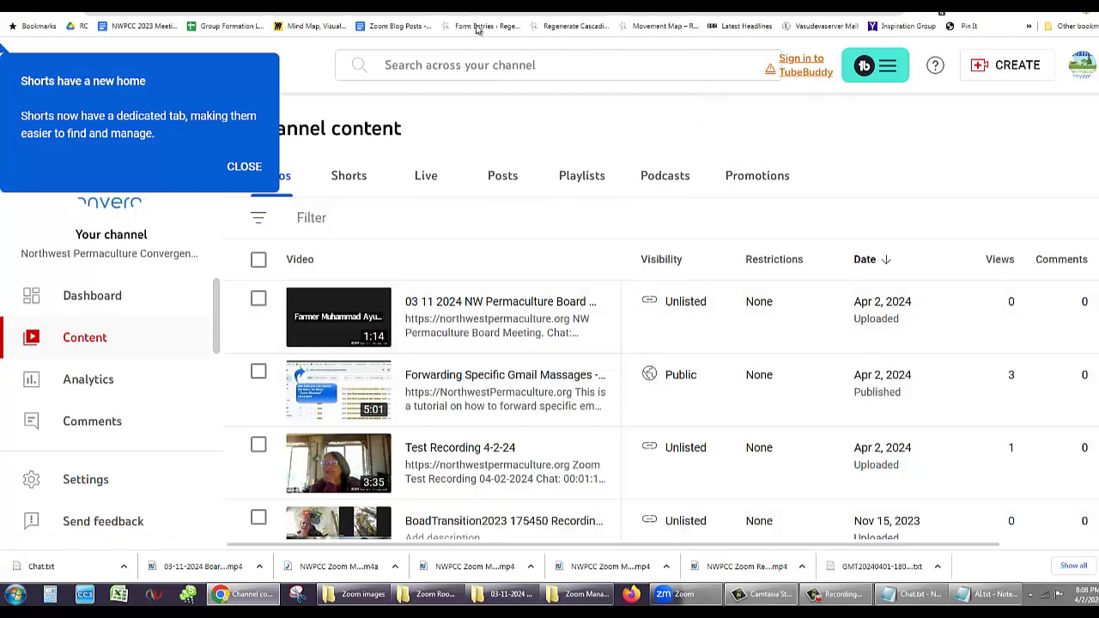
# Paste the board meeting link into C3 and mark the test recording 'x' in Deleted on Zoom (D2).
pyautogui.hotkey('ctrl', 'Tab')
pyautogui.hotkey('ctrl', 'v')
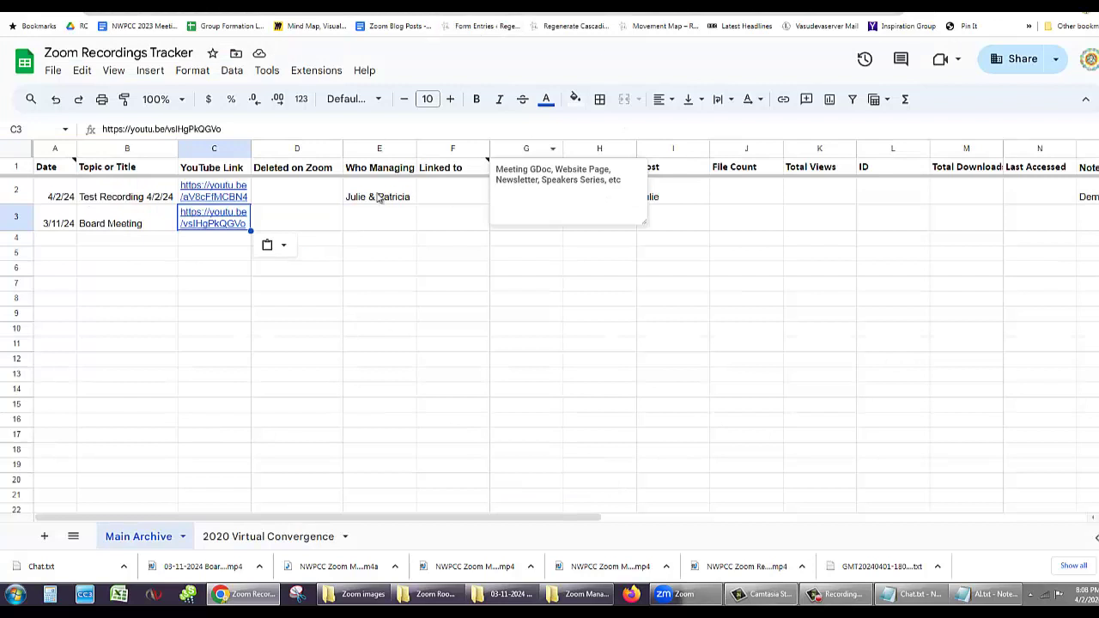
pyautogui.click(313, 223)
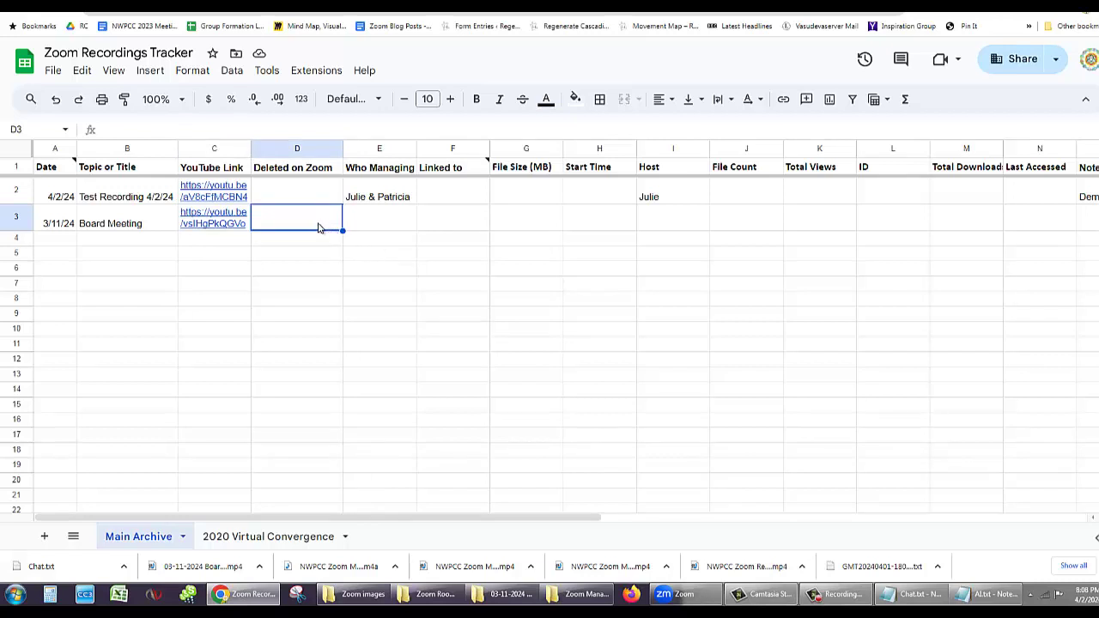
pyautogui.click(299, 192)
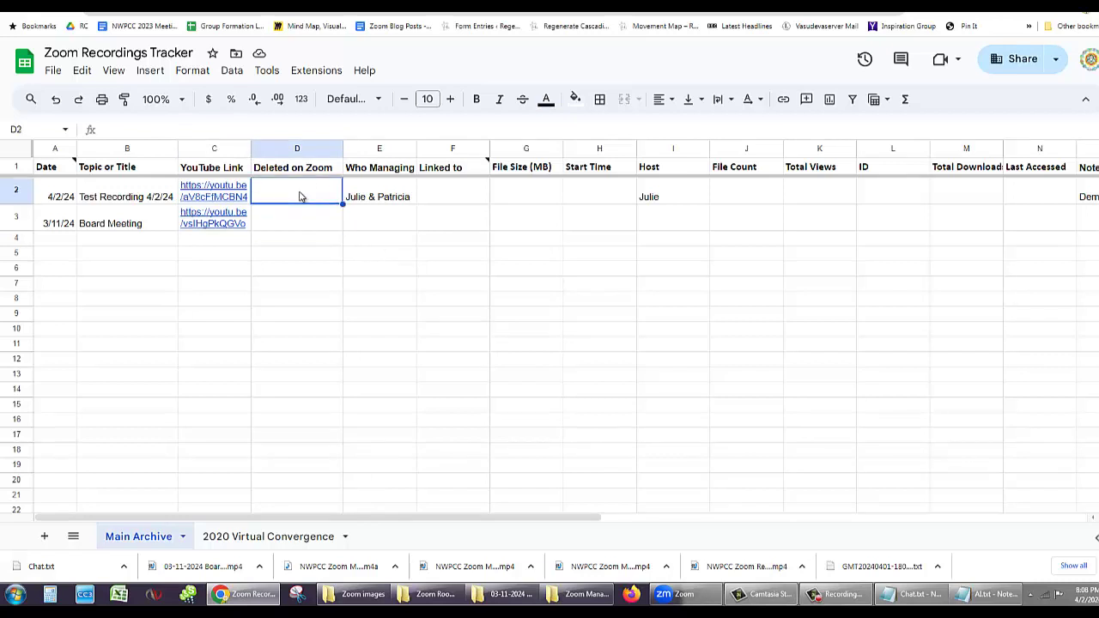
pyautogui.write('x')
# Enter the manager's name in the Board Meeting row's Who Managing cell (E3).
pyautogui.click(398, 225)
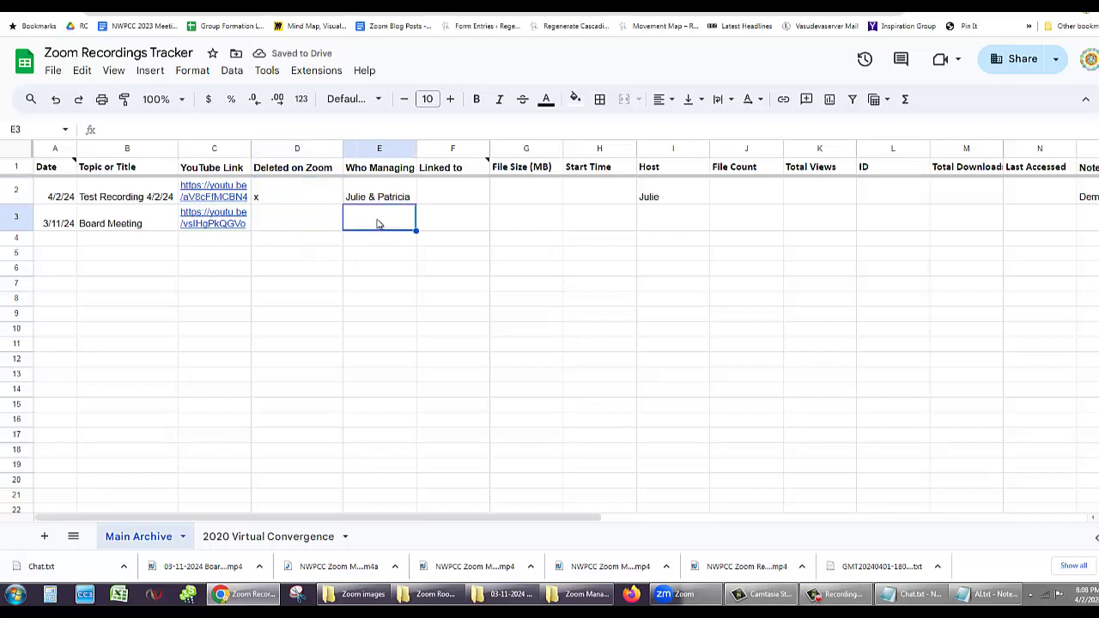
pyautogui.write('Julie')
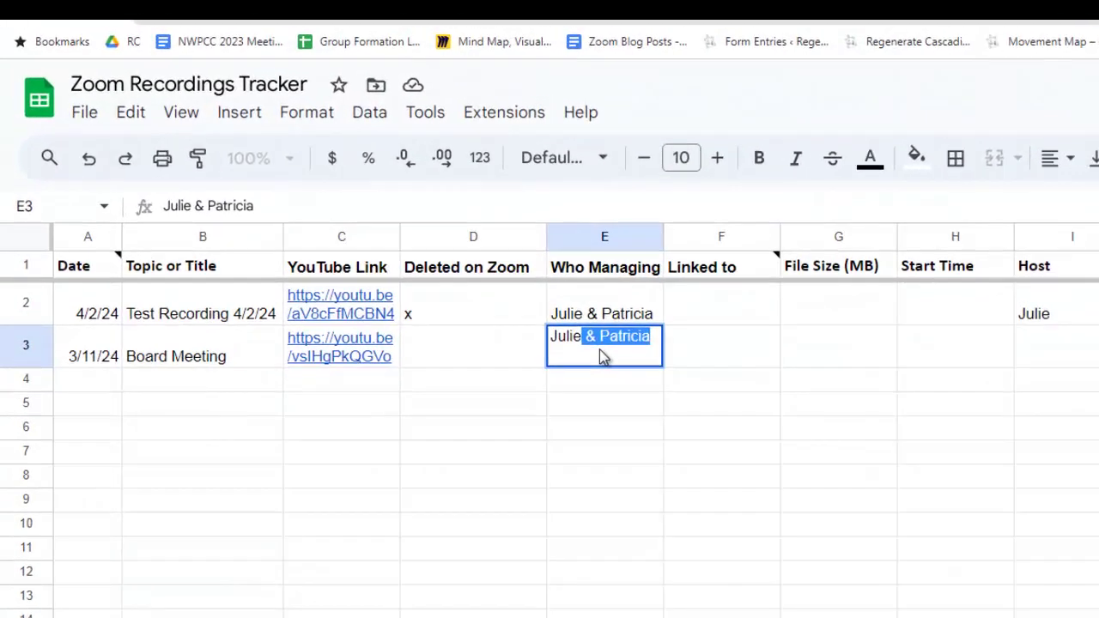
pyautogui.press('Delete')
pyautogui.click(737, 356)
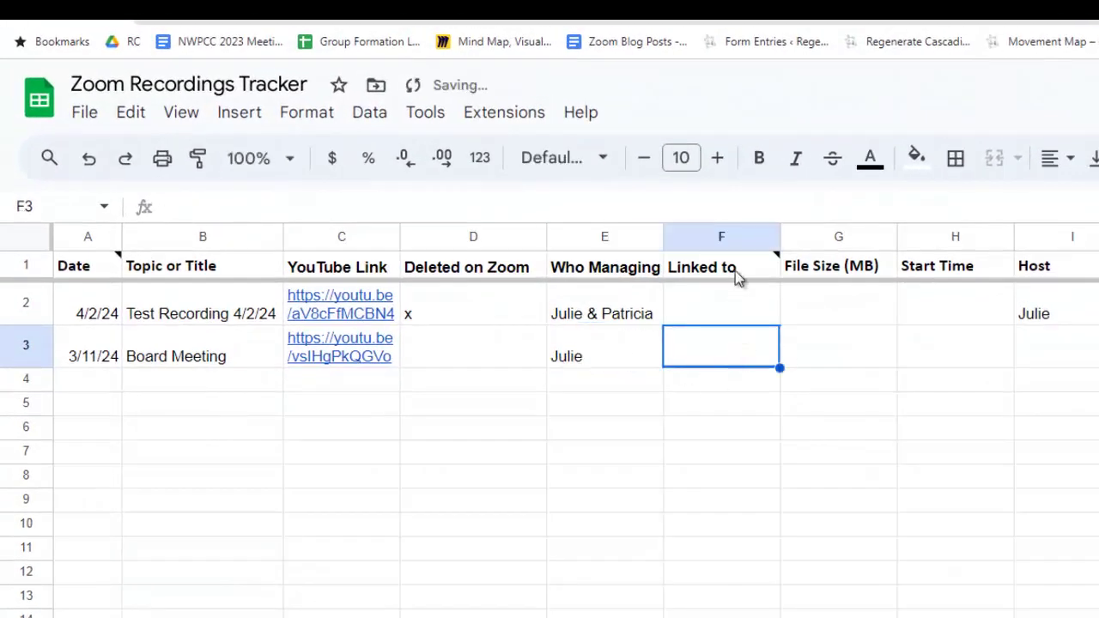
pyautogui.moveTo(734, 269)
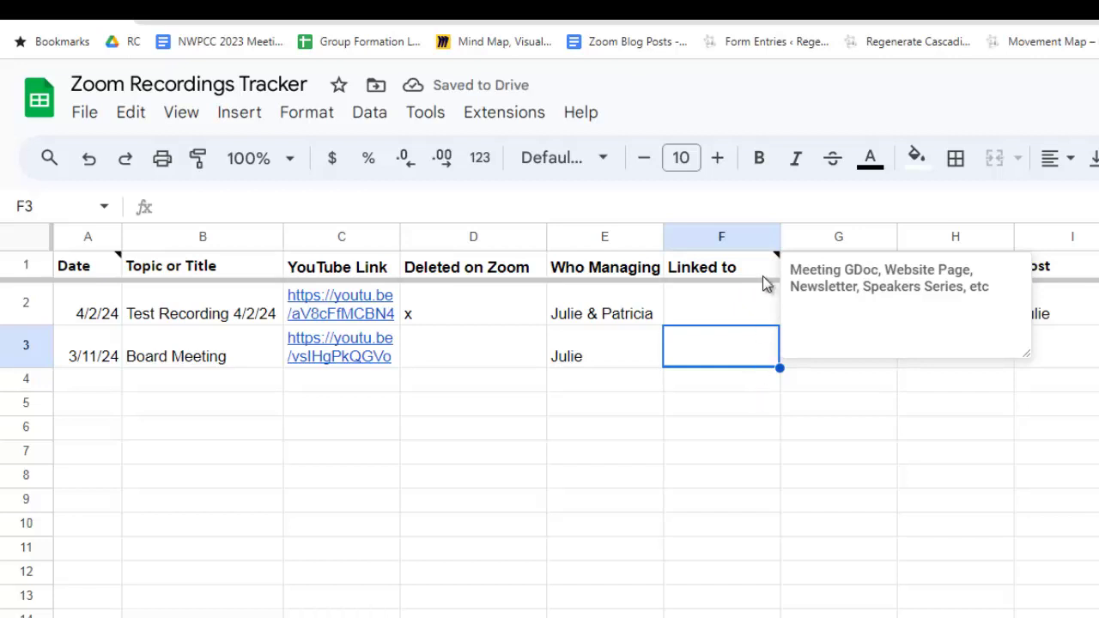
pyautogui.click(803, 405)
pyautogui.moveTo(769, 275)
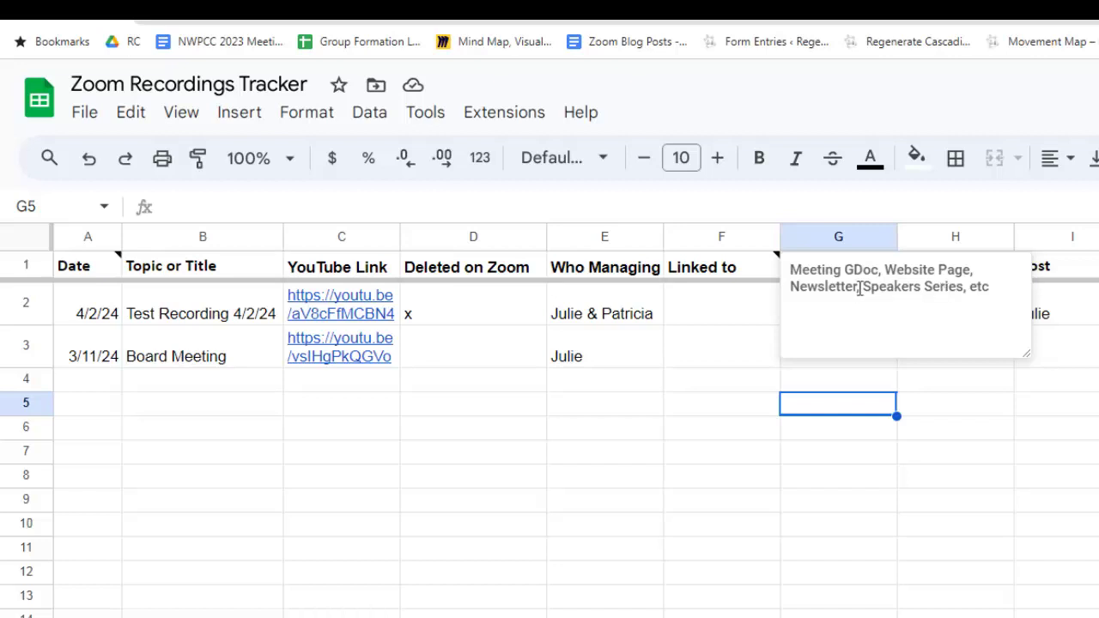
# Copy the 'Demo Zoom Management' note from O2 down into O3 with the fill handle.
pyautogui.click(714, 340)
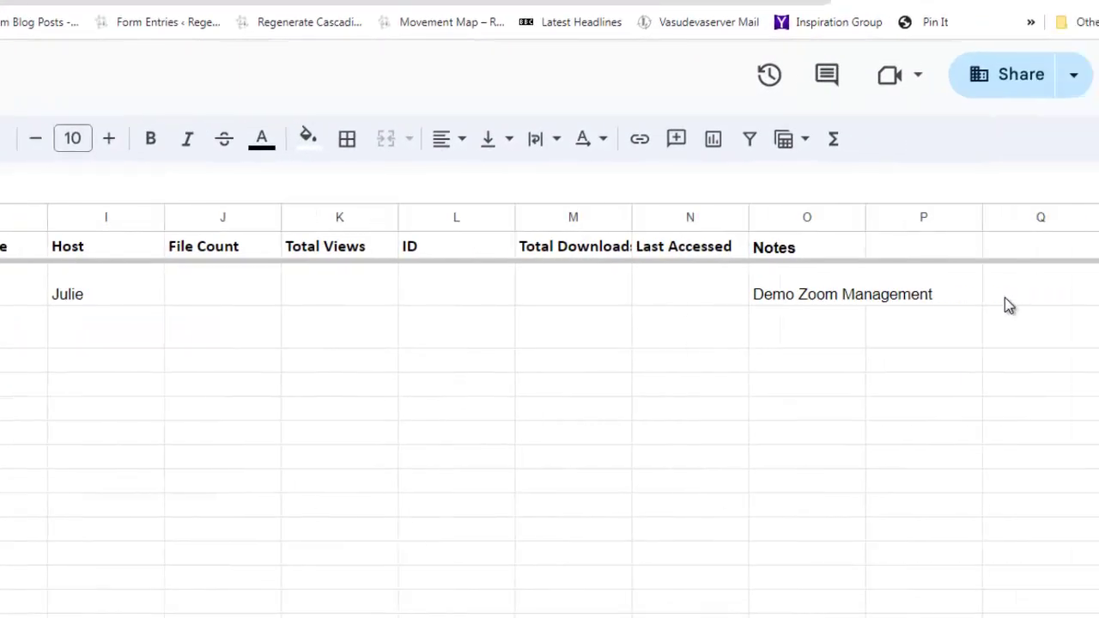
pyautogui.click(782, 254)
pyautogui.click(783, 341)
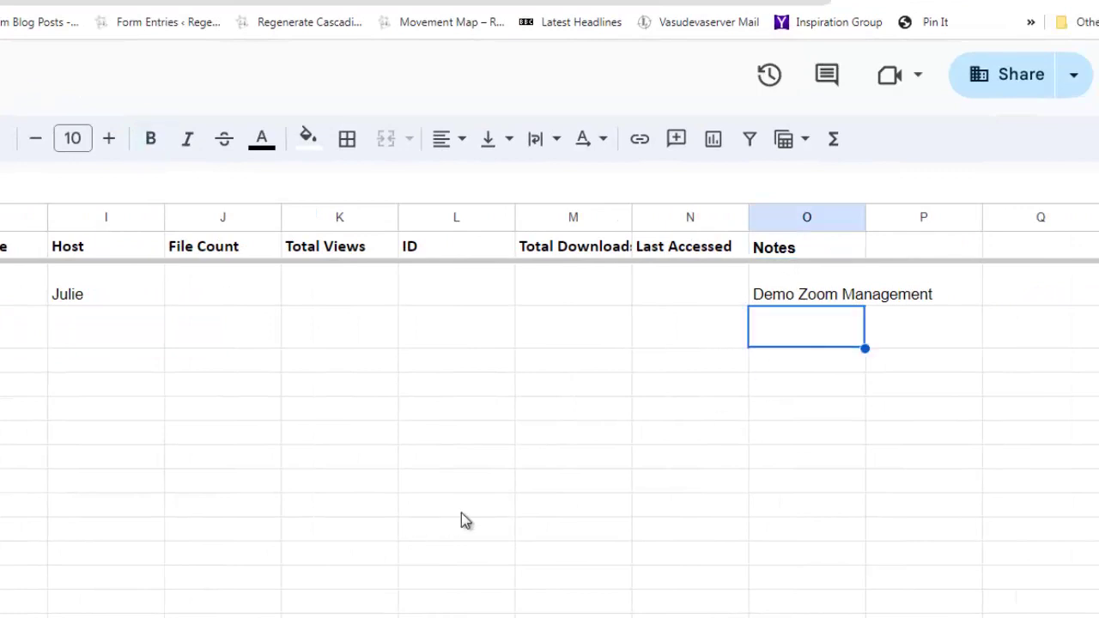
pyautogui.click(791, 292)
pyautogui.moveTo(865, 307); pyautogui.dragTo(861, 341)
pyautogui.click(820, 330)
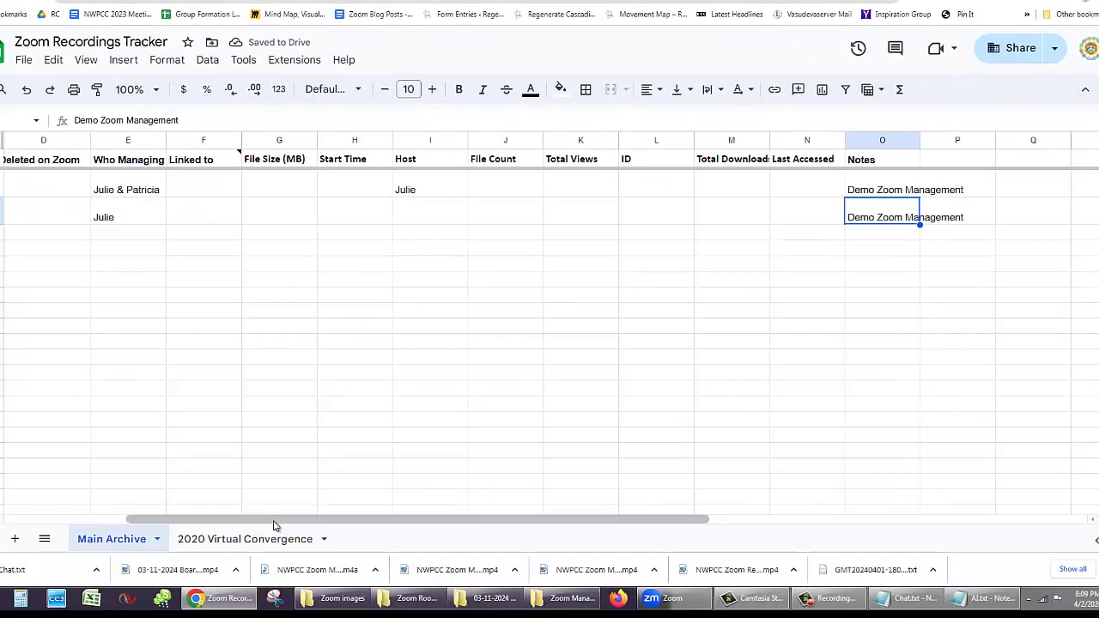
pyautogui.moveTo(275, 522); pyautogui.dragTo(40, 356)
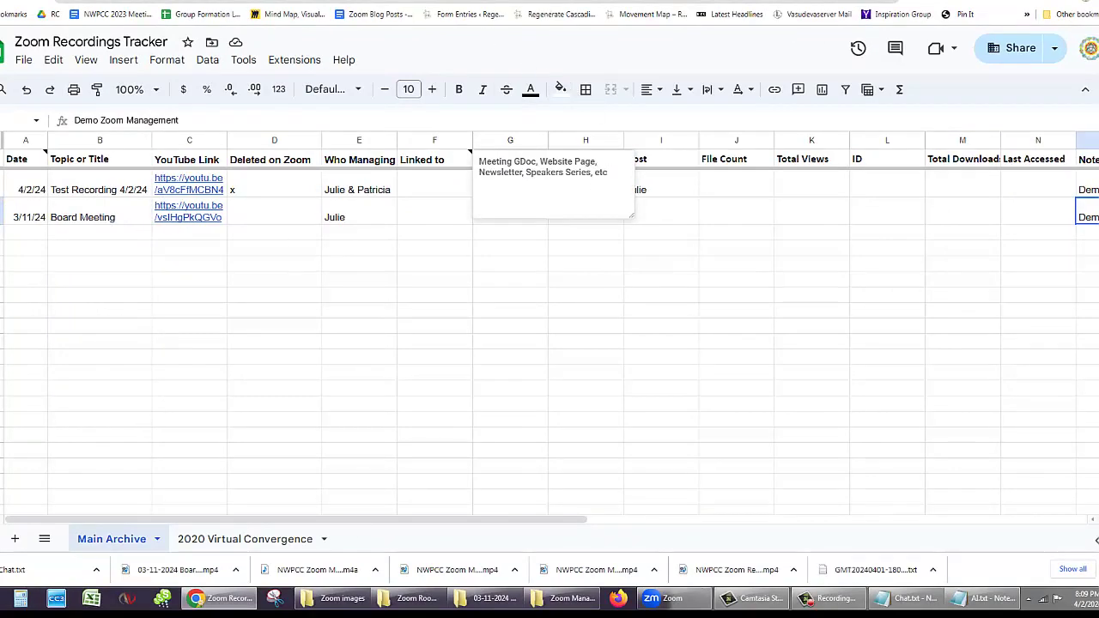
pyautogui.click(455, 2)
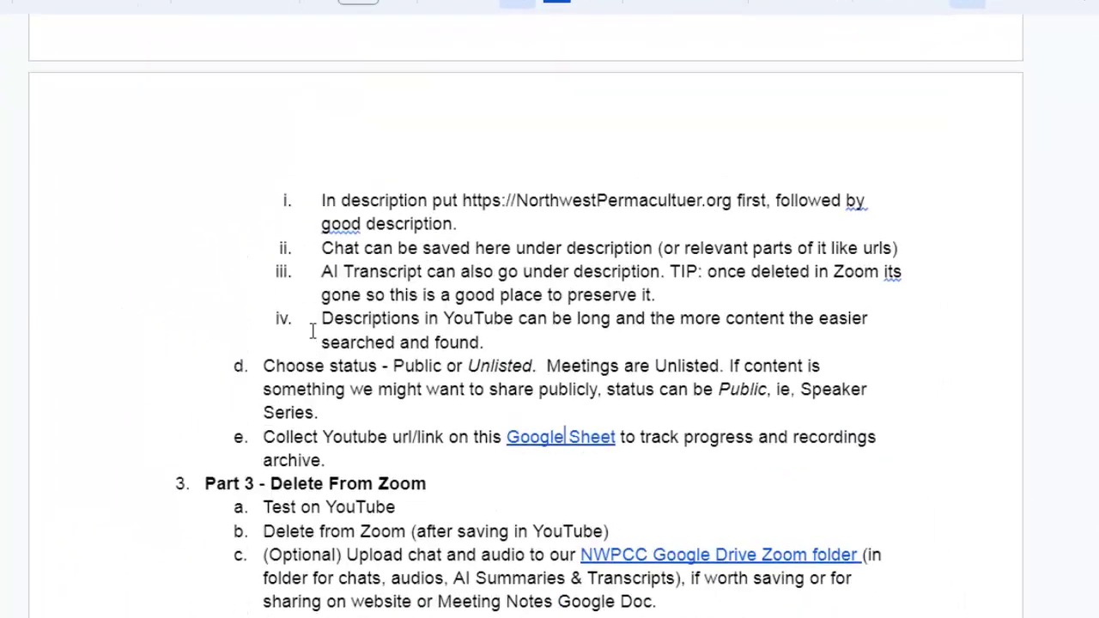
# Scroll through Parts 2 and 3 of the Zoom Management doc, then return to YouTube Studio.
pyautogui.scroll(3, 312, 332)
pyautogui.scroll(-6, 313, 331)
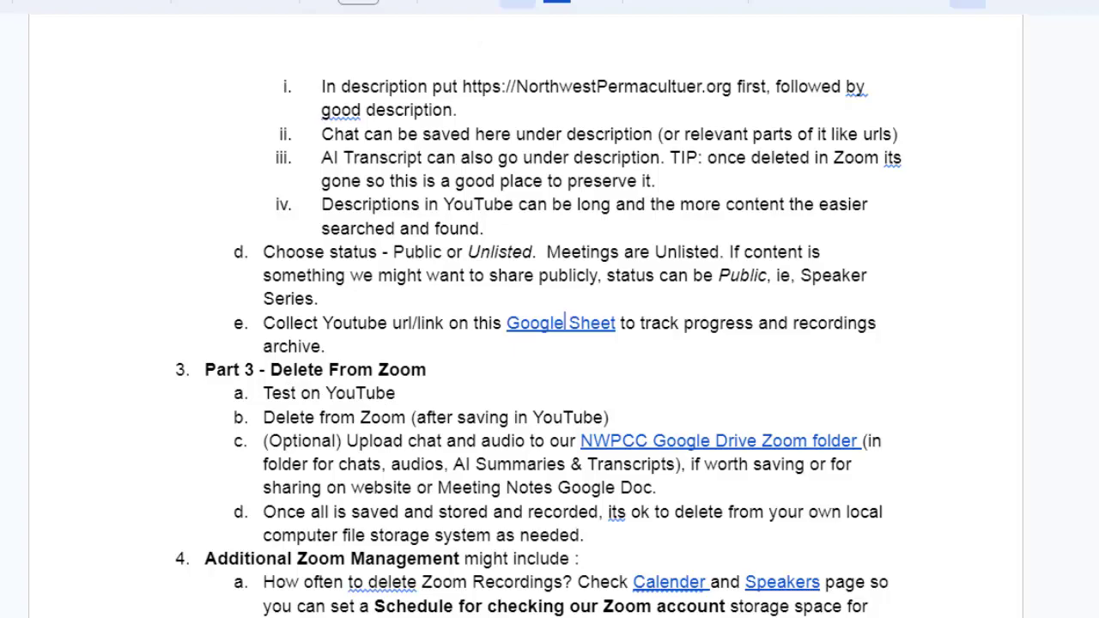
pyautogui.hotkey('ctrl', 'Tab')
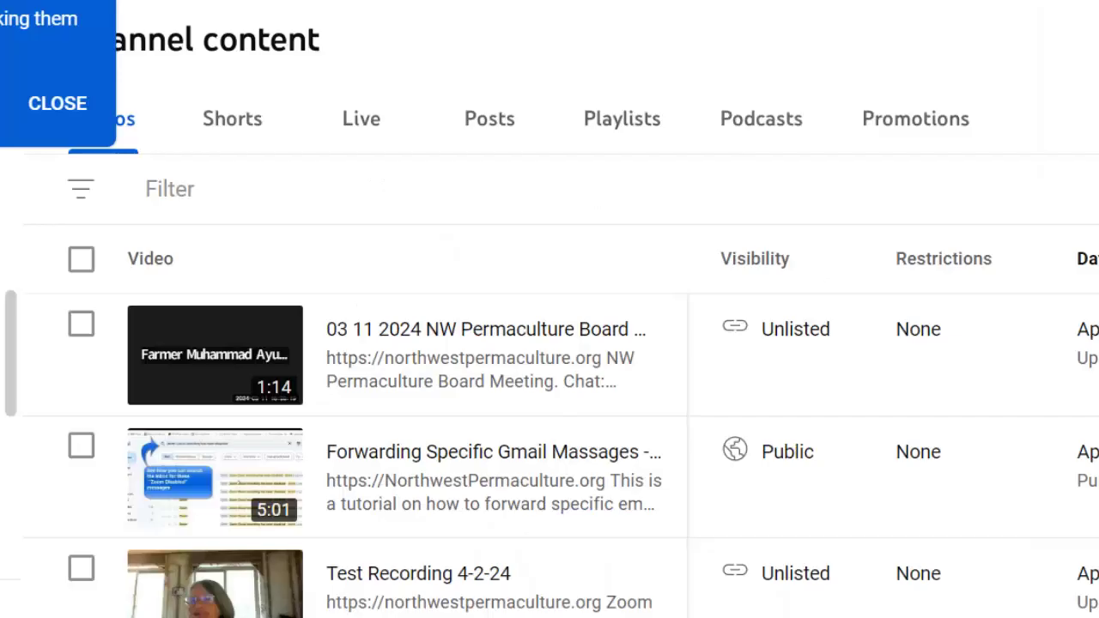
# Open the 1:13 board meeting video on YouTube and pause it at 0:19.
pyautogui.click(207, 363)
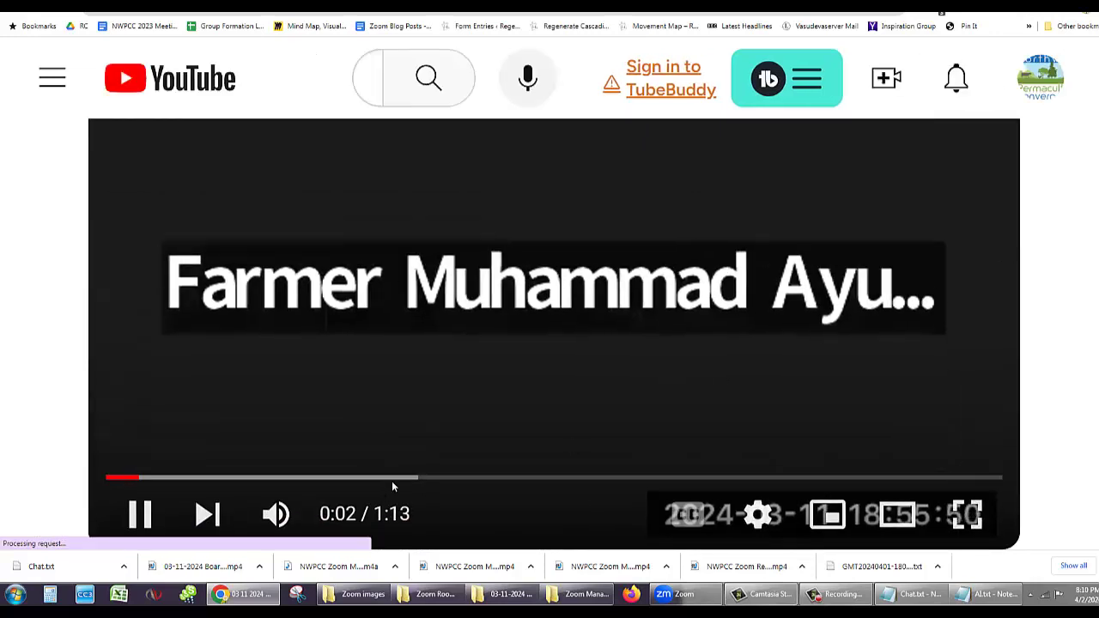
pyautogui.hotkey('alt', 'Left')
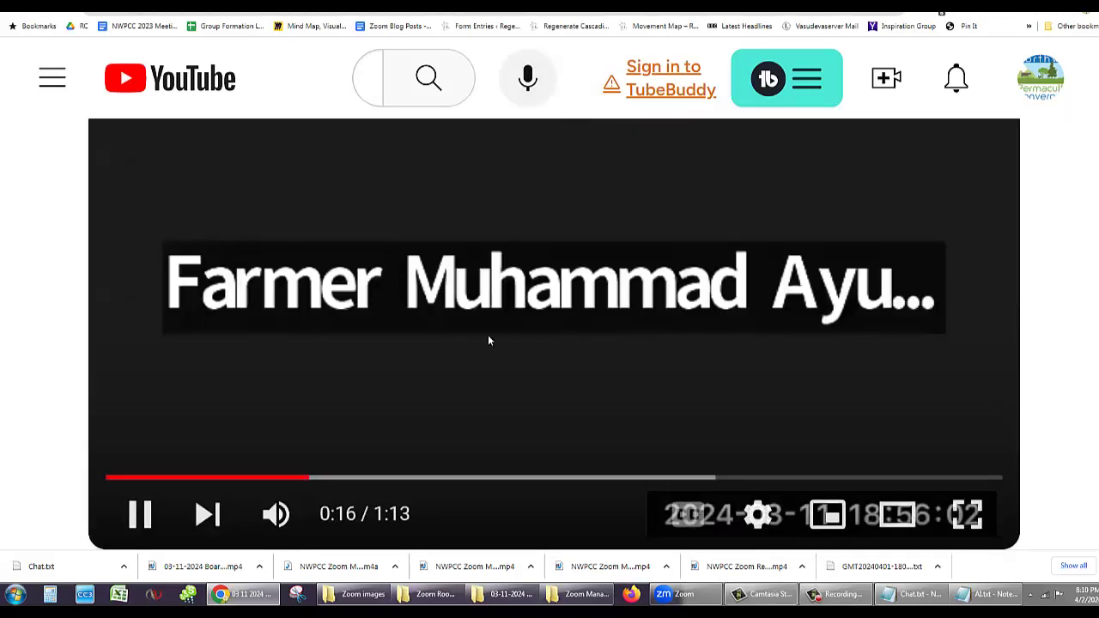
pyautogui.click(140, 513)
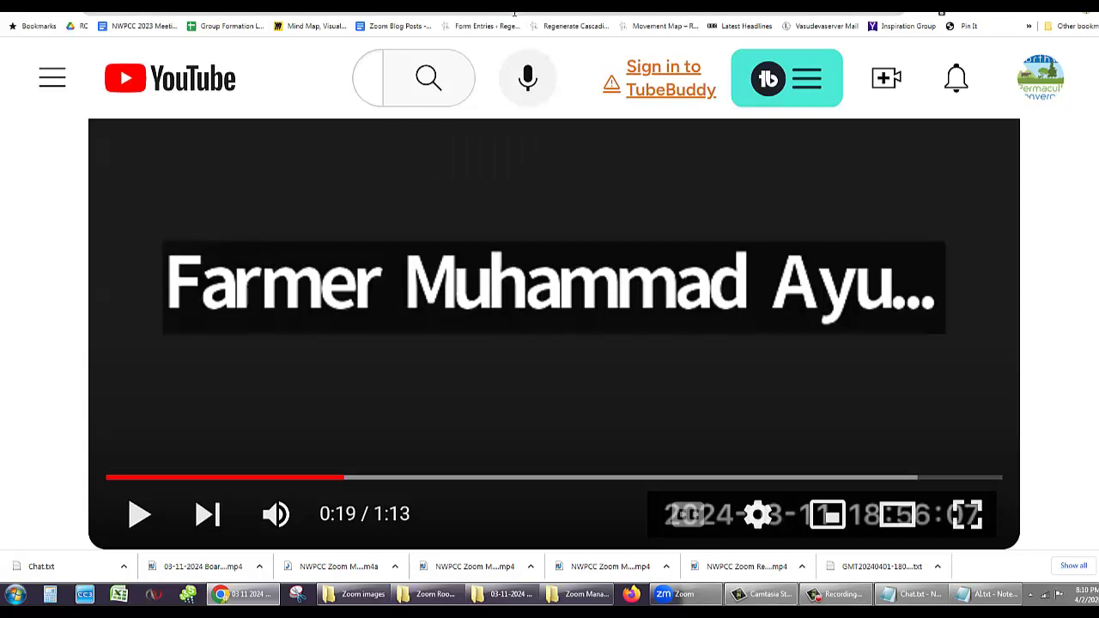
# Highlight the Zoom handover, item b and Test on YouTube lines, then open Zoom's usage report.
pyautogui.hotkey('alt', 'Left')
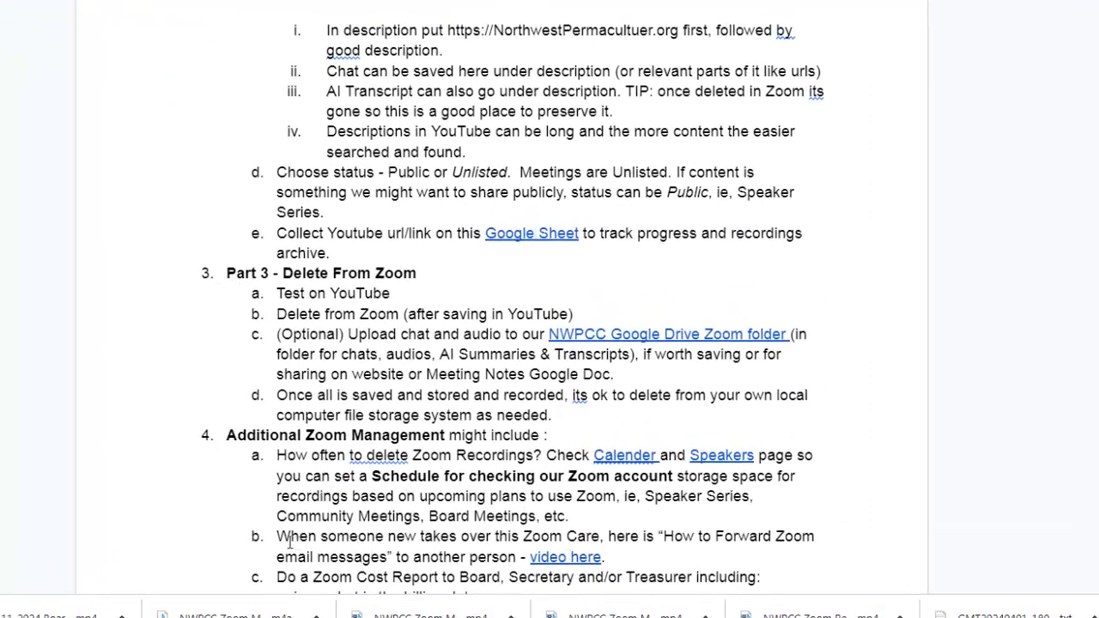
pyautogui.moveTo(276, 537); pyautogui.dragTo(486, 535)
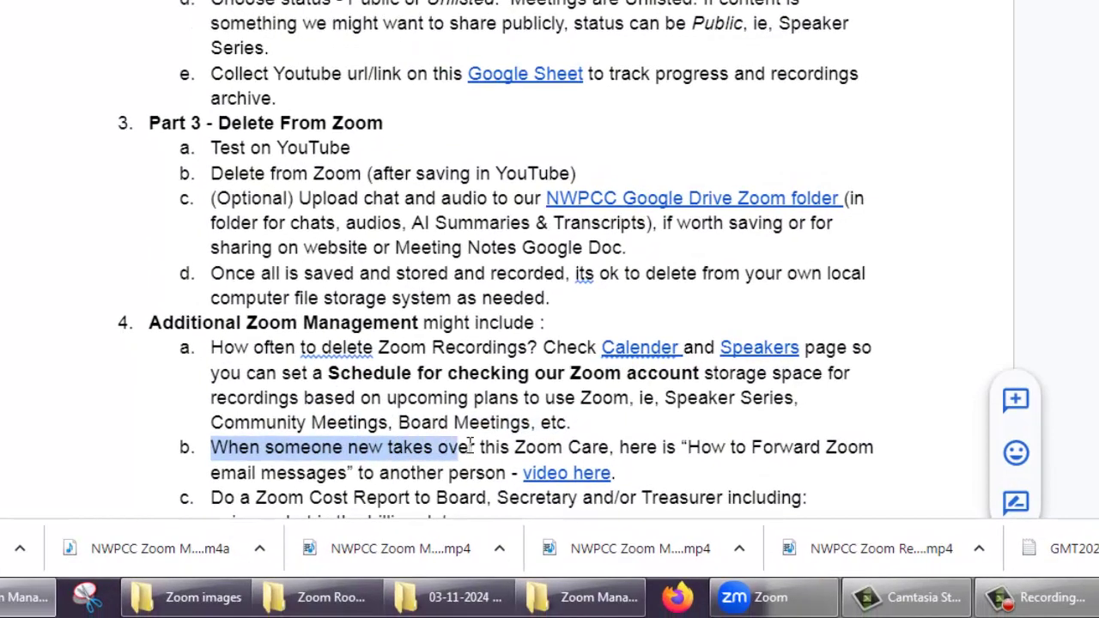
pyautogui.moveTo(471, 444); pyautogui.dragTo(372, 473)
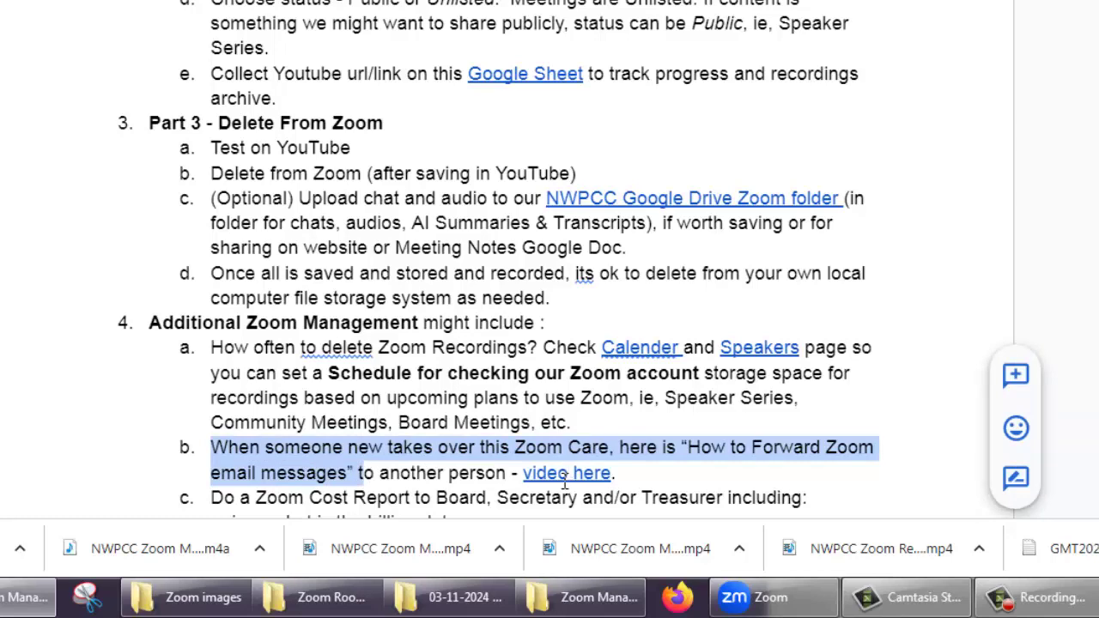
pyautogui.scroll(10, 1084, 186)
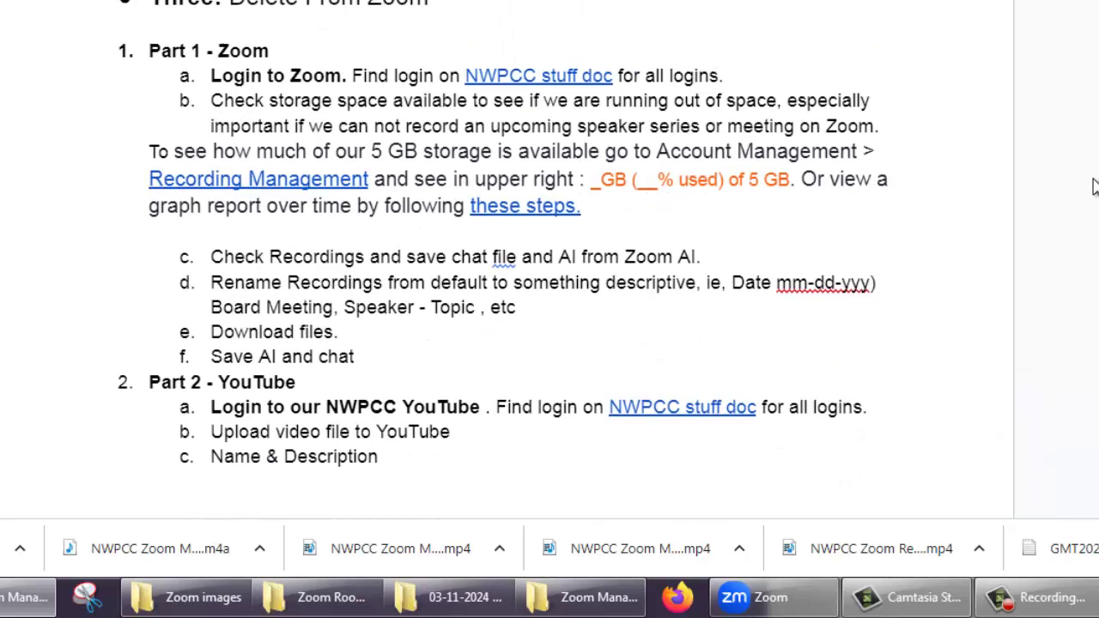
pyautogui.scroll(-15, 1093, 188)
pyautogui.scroll(3, 1093, 187)
pyautogui.scroll(2, 1093, 187)
pyautogui.scroll(6, 1094, 187)
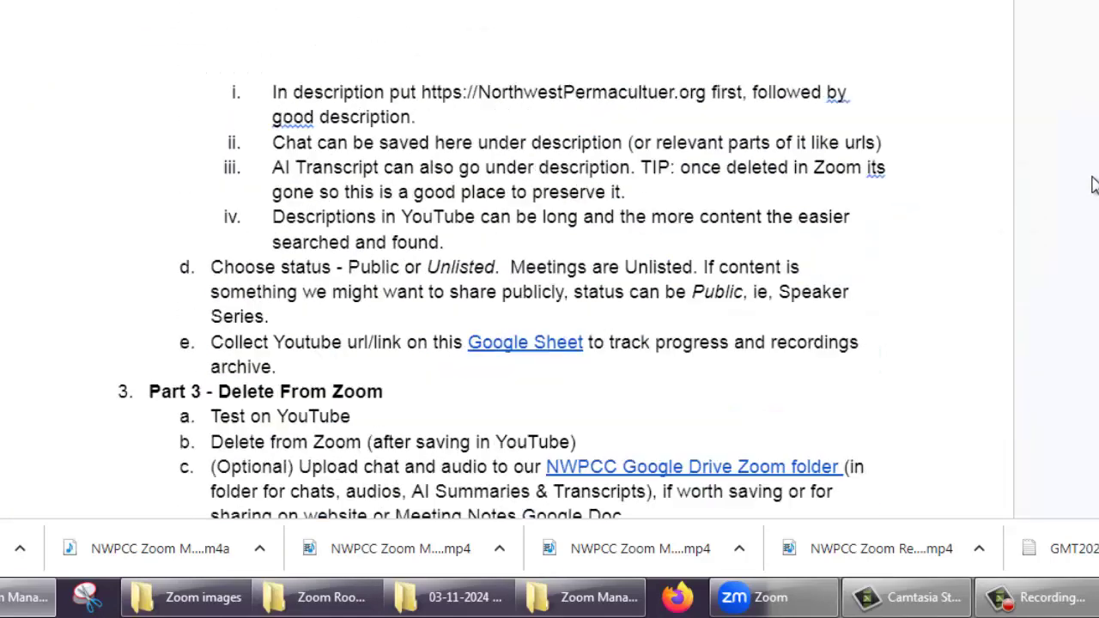
pyautogui.scroll(-4, 1093, 186)
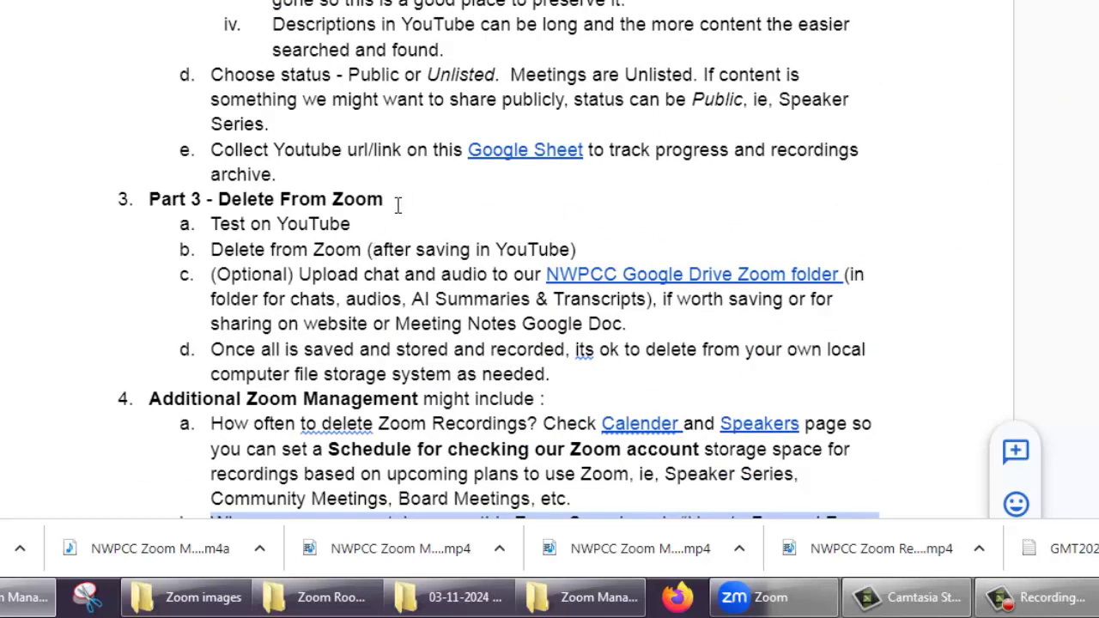
pyautogui.moveTo(362, 224); pyautogui.dragTo(586, 249)
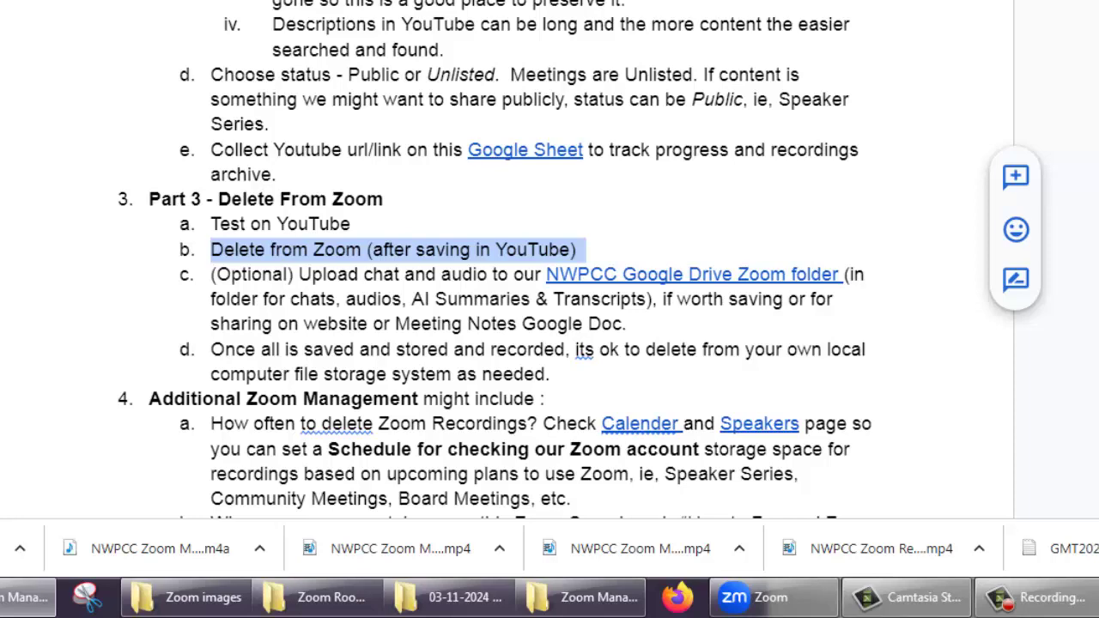
pyautogui.hotkey('ctrl', 'Tab')
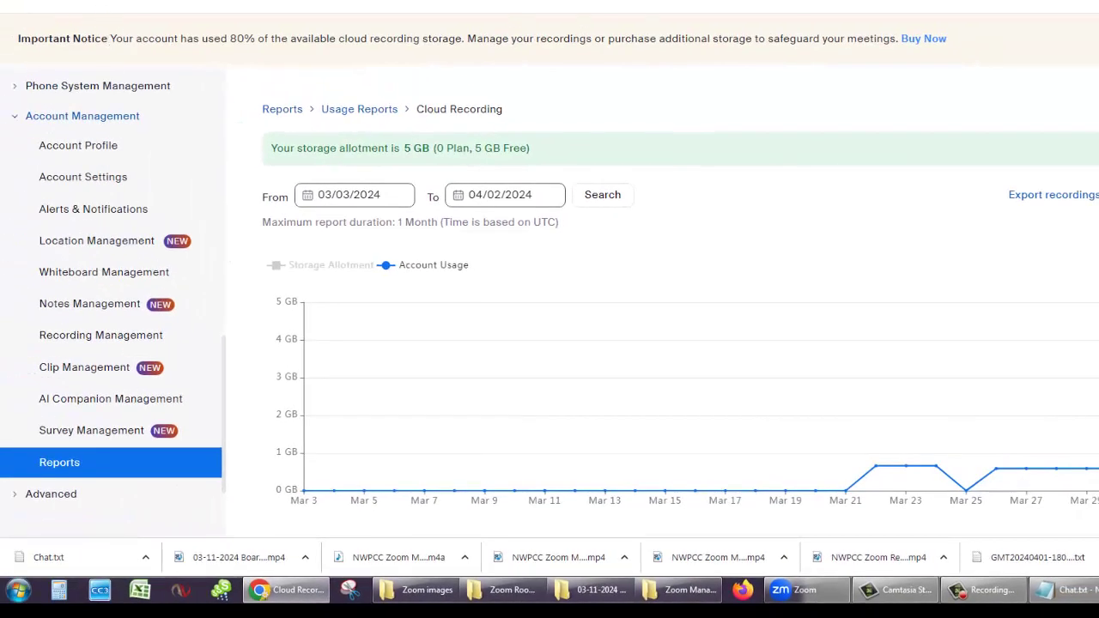
# Open the Board MEETING 3-11-2-24 cloud recording, delete it and confirm Move to Trash.
pyautogui.hotkey('ctrl', 'Tab')
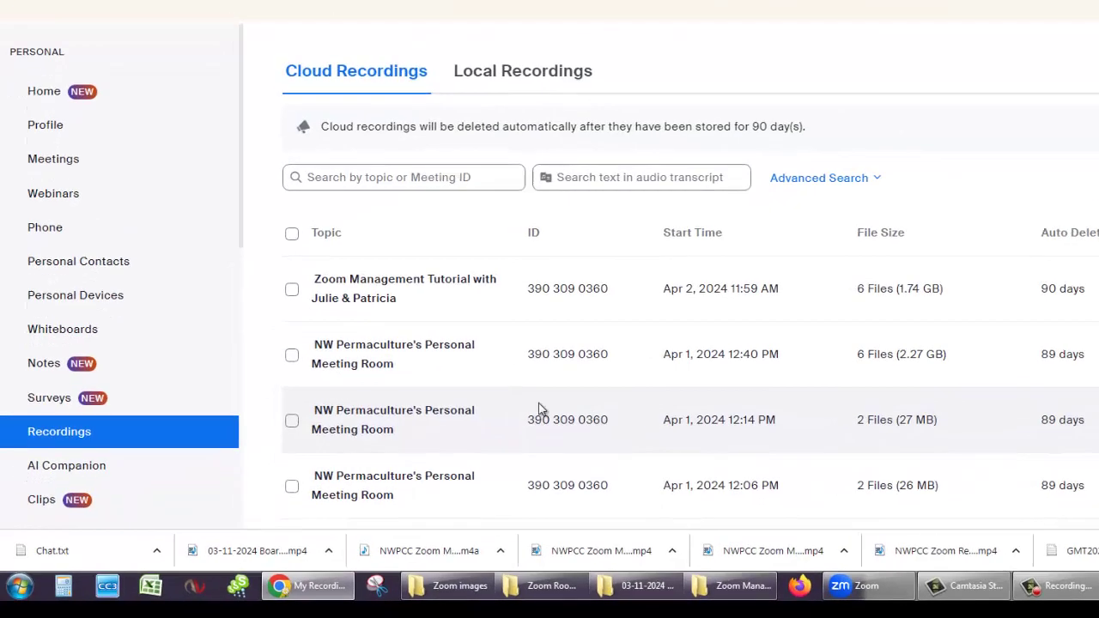
pyautogui.scroll(-3, 743, 453)
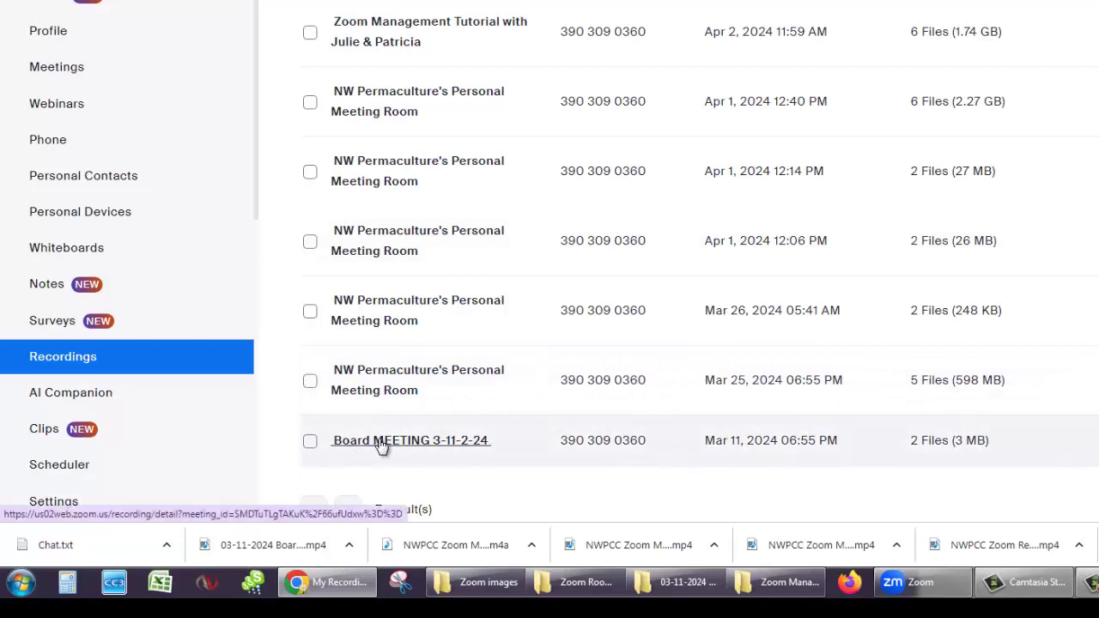
pyautogui.click(310, 442)
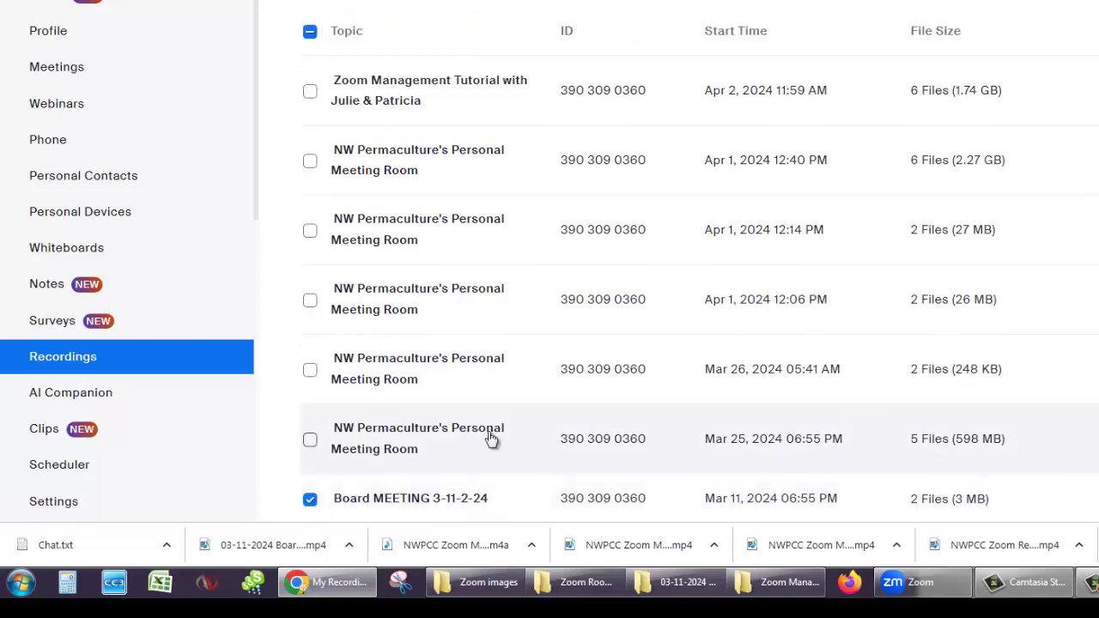
pyautogui.scroll(-3, 516, 444)
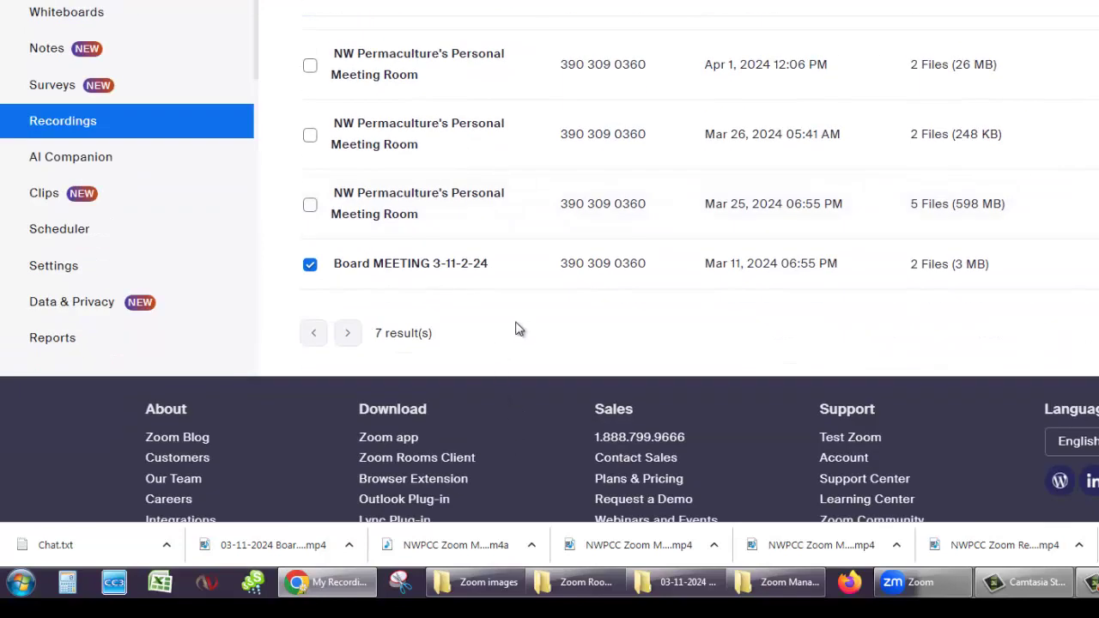
pyautogui.scroll(2, 519, 326)
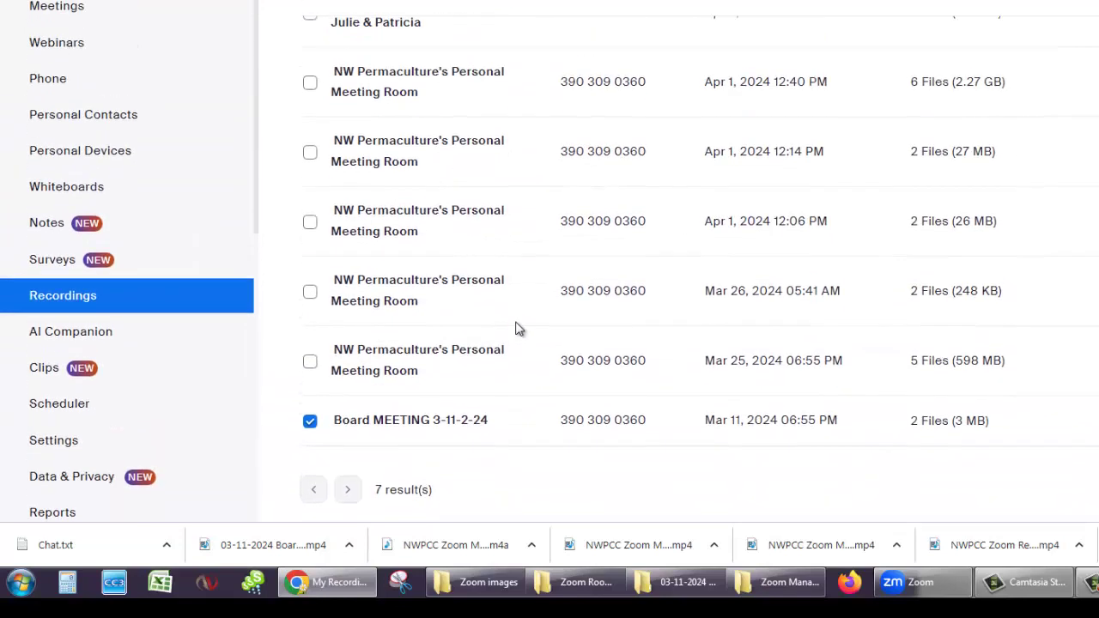
pyautogui.click(422, 421)
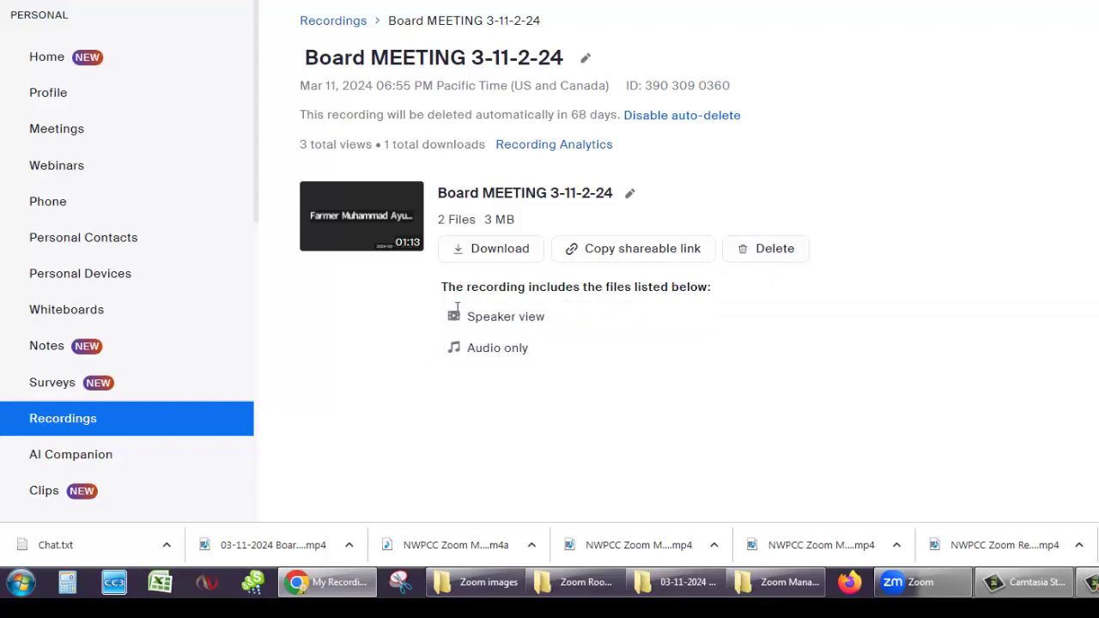
pyautogui.click(767, 257)
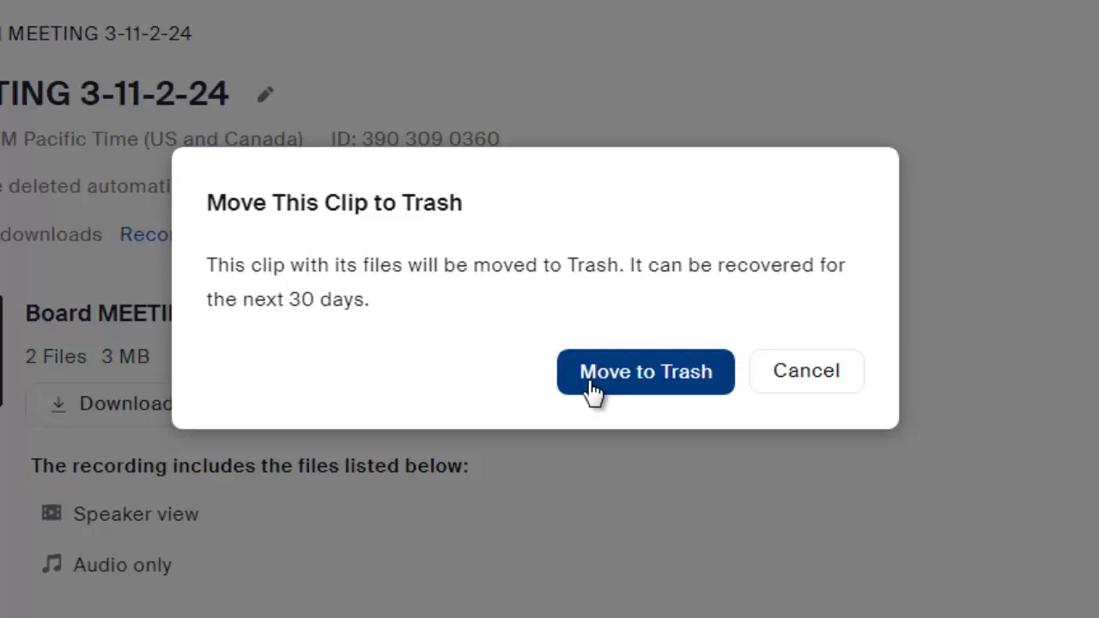
pyautogui.click(592, 384)
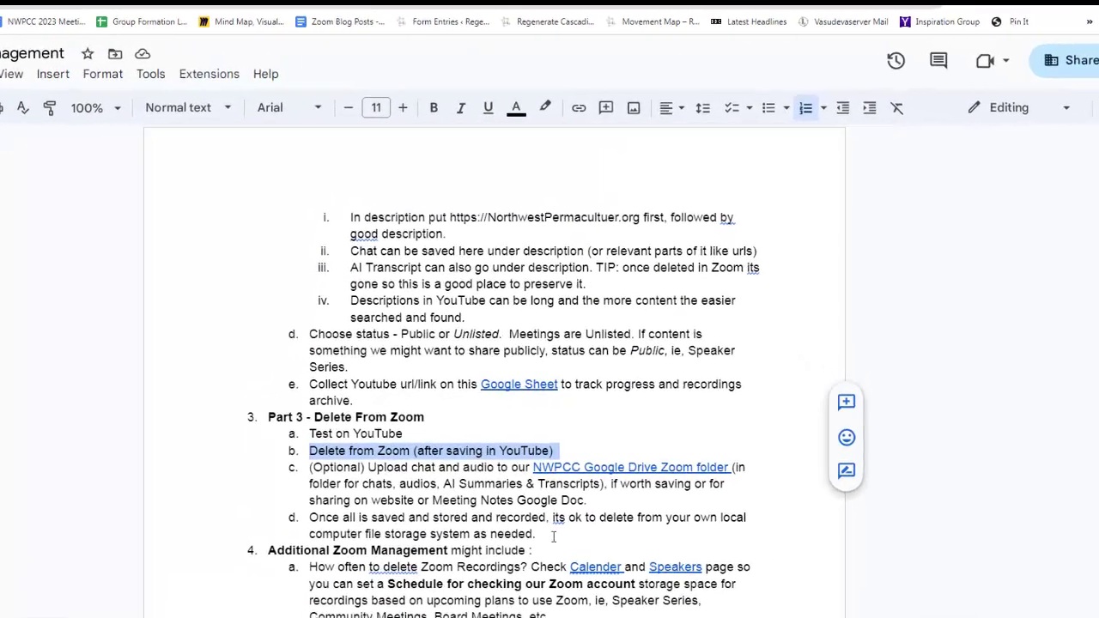
# Preview the NWPCC Google Drive Zoom folder link in Part 3, then move the 03-11-2024 Board Meeting folder window over the doc.
pyautogui.scroll(-2, 553, 537)
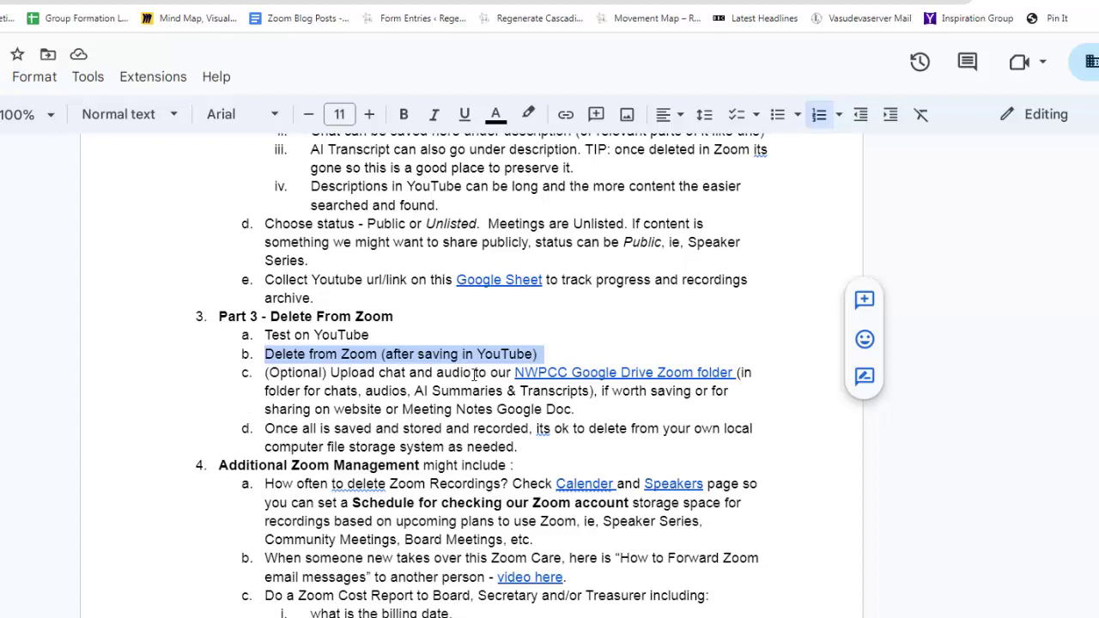
pyautogui.click(665, 372)
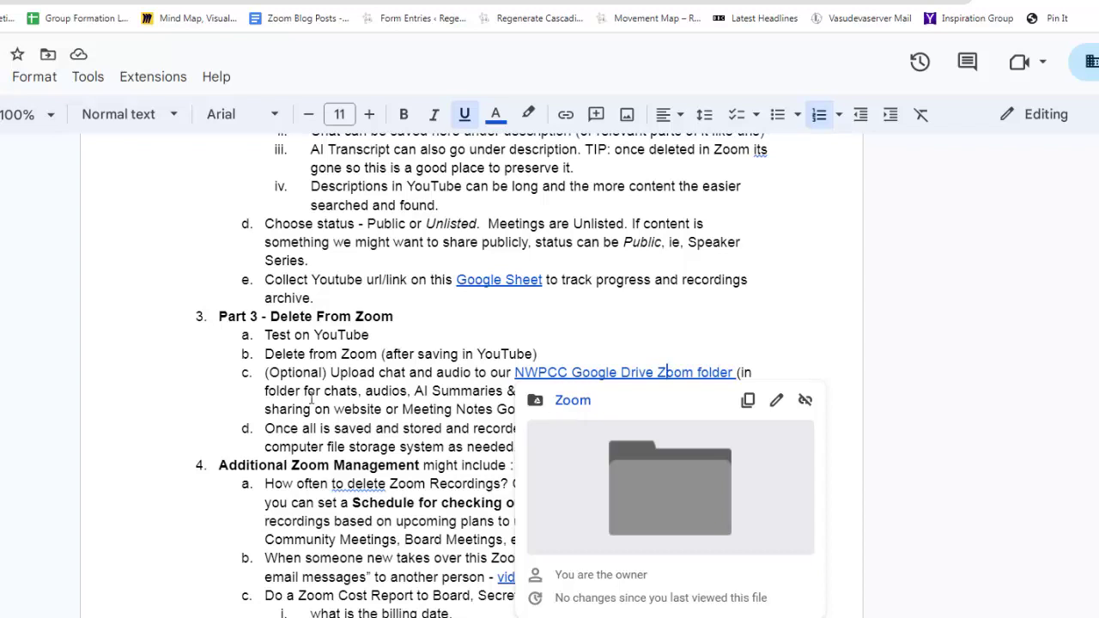
pyautogui.click(350, 400)
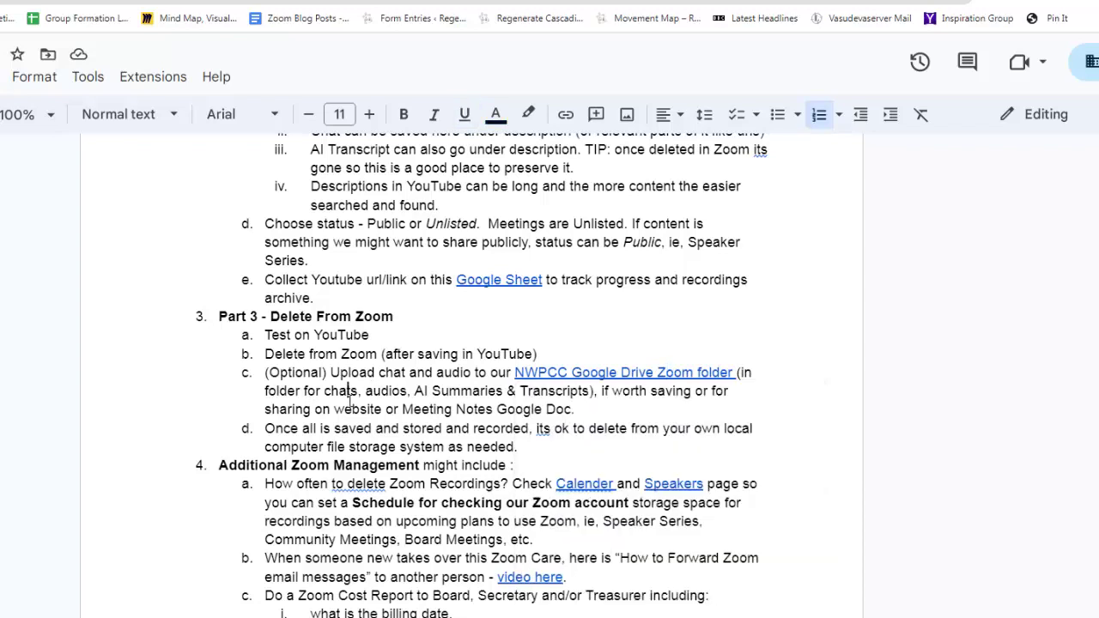
pyautogui.doubleClick(293, 427)
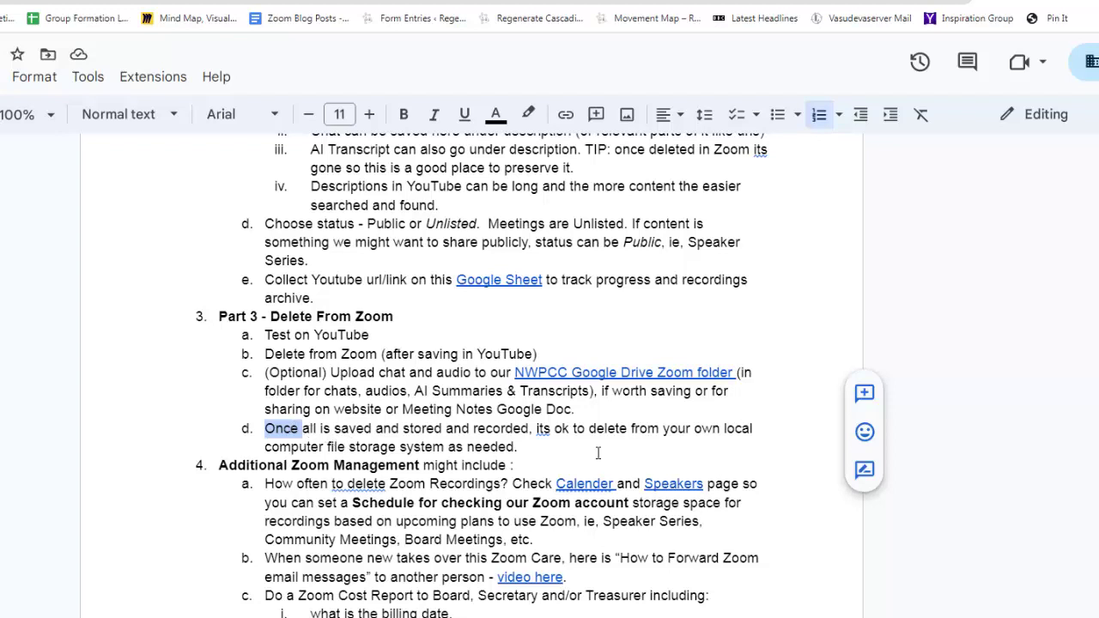
pyautogui.hotkey('alt', 'Tab')
pyautogui.moveTo(1027, 193); pyautogui.dragTo(766, 181)
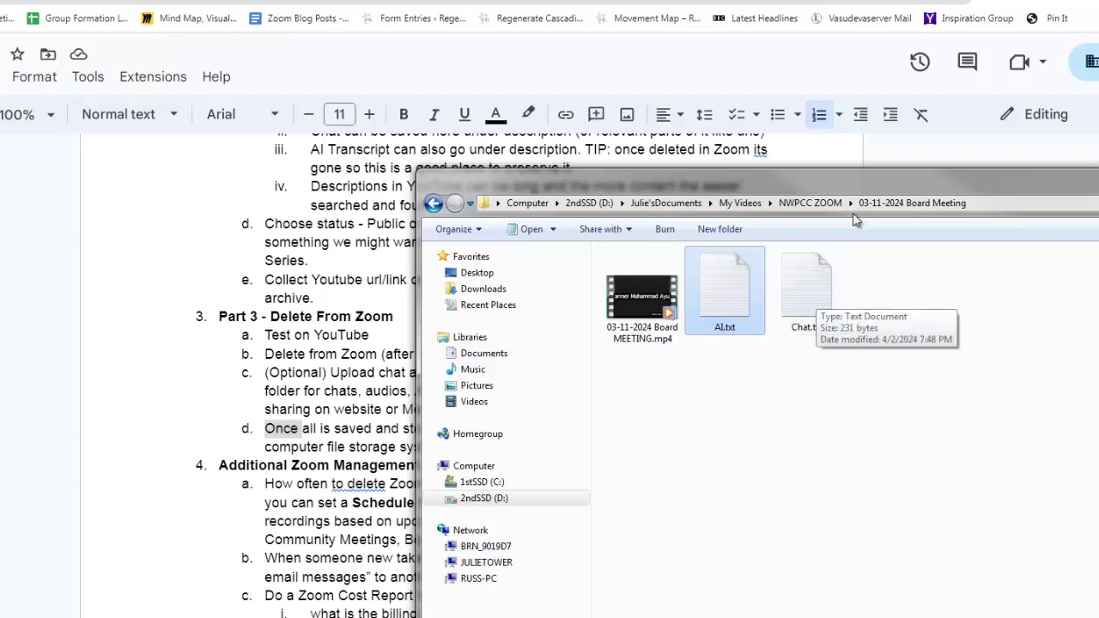
# Try deleting the 03-11-2024 Board Meeting folder from NWPCC ZOOM to the Recycle Bin.
pyautogui.click(810, 203)
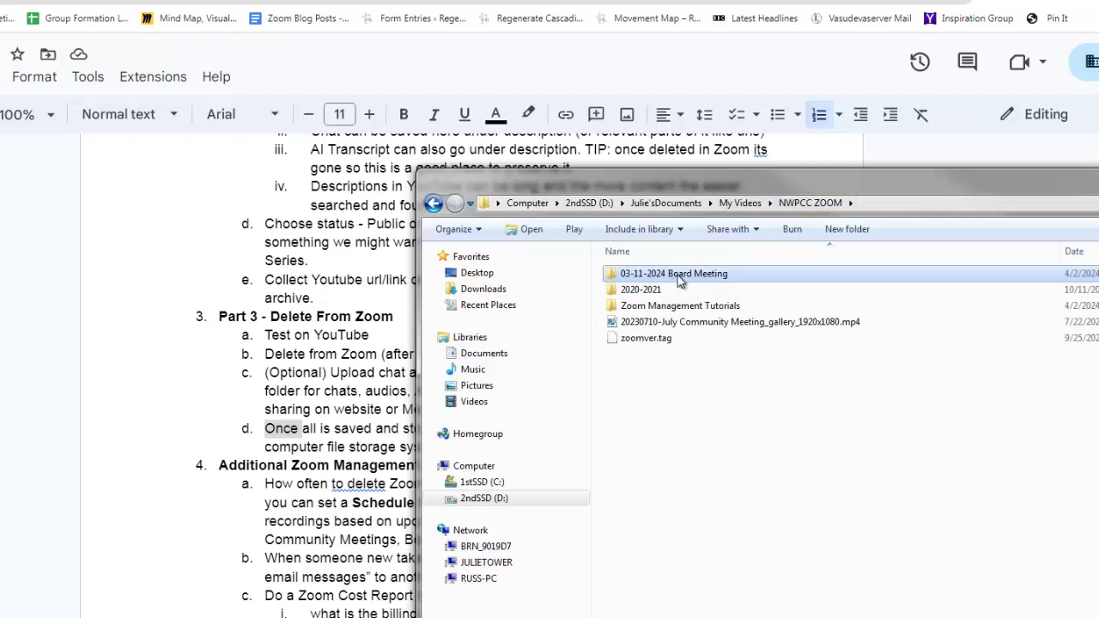
pyautogui.rightClick(676, 276)
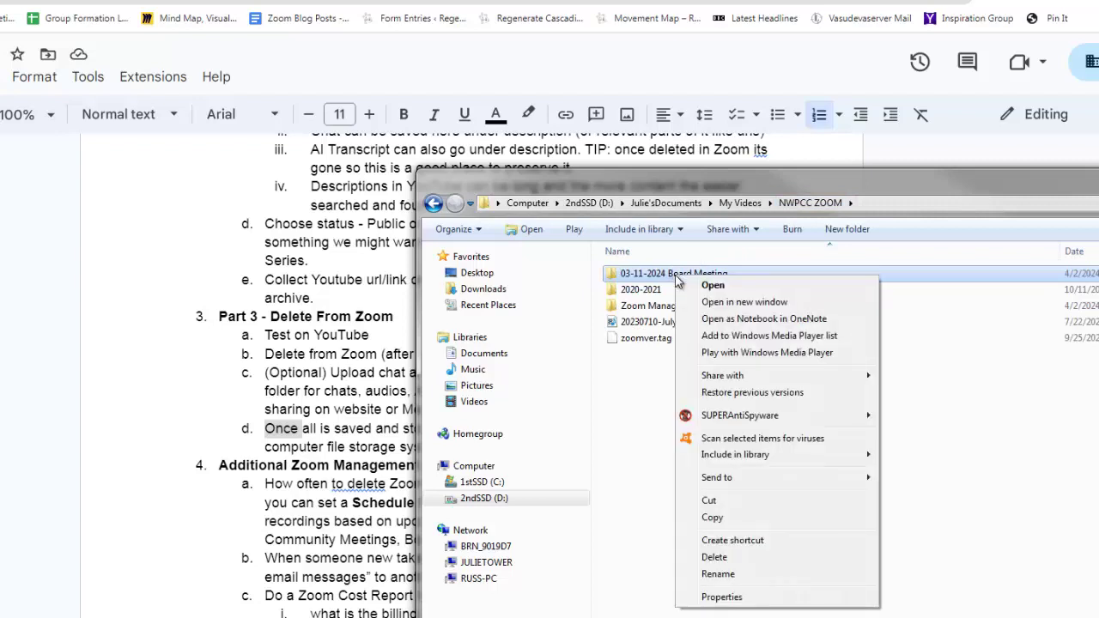
pyautogui.click(717, 558)
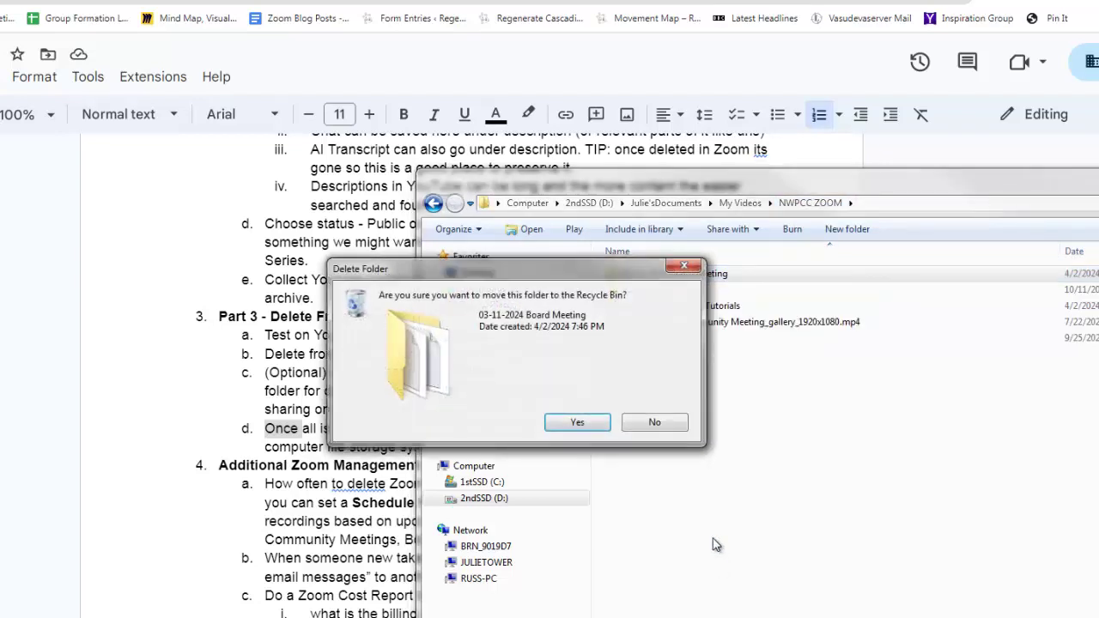
pyautogui.click(575, 425)
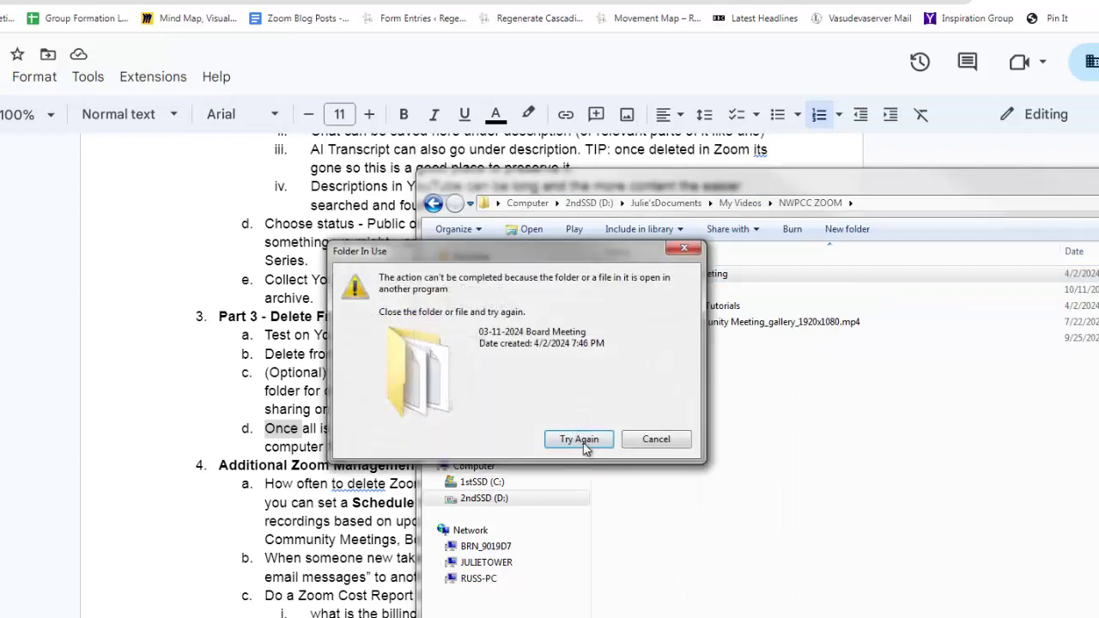
pyautogui.click(589, 442)
# Close the open AI.txt and other Notepad notes files, then retry so the folder deletes.
pyautogui.hotkey('alt', 'Tab')
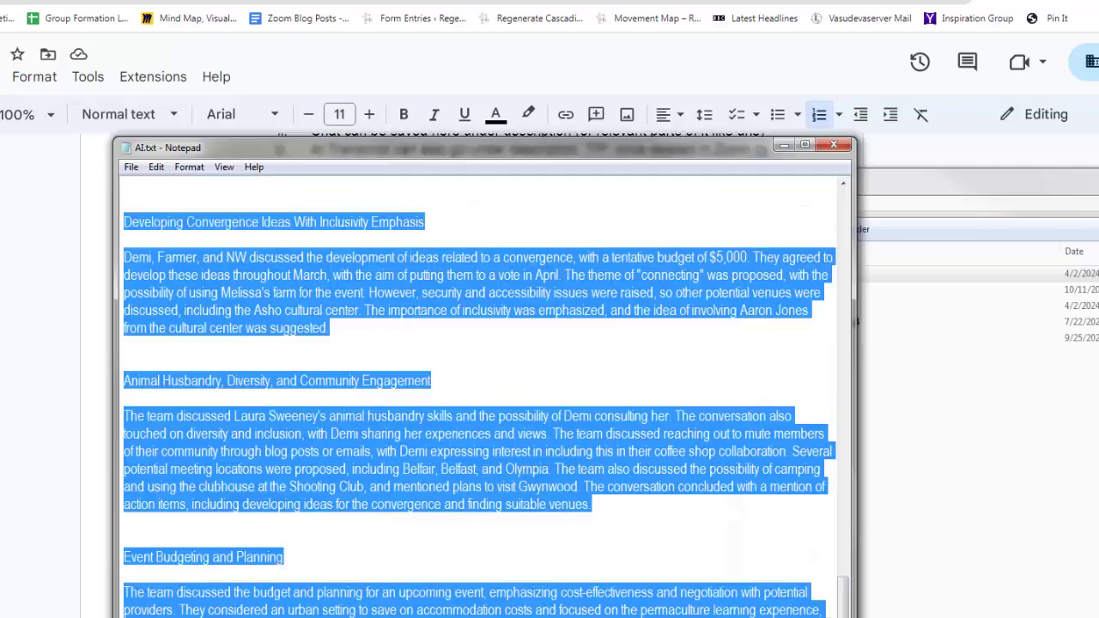
pyautogui.click(845, 148)
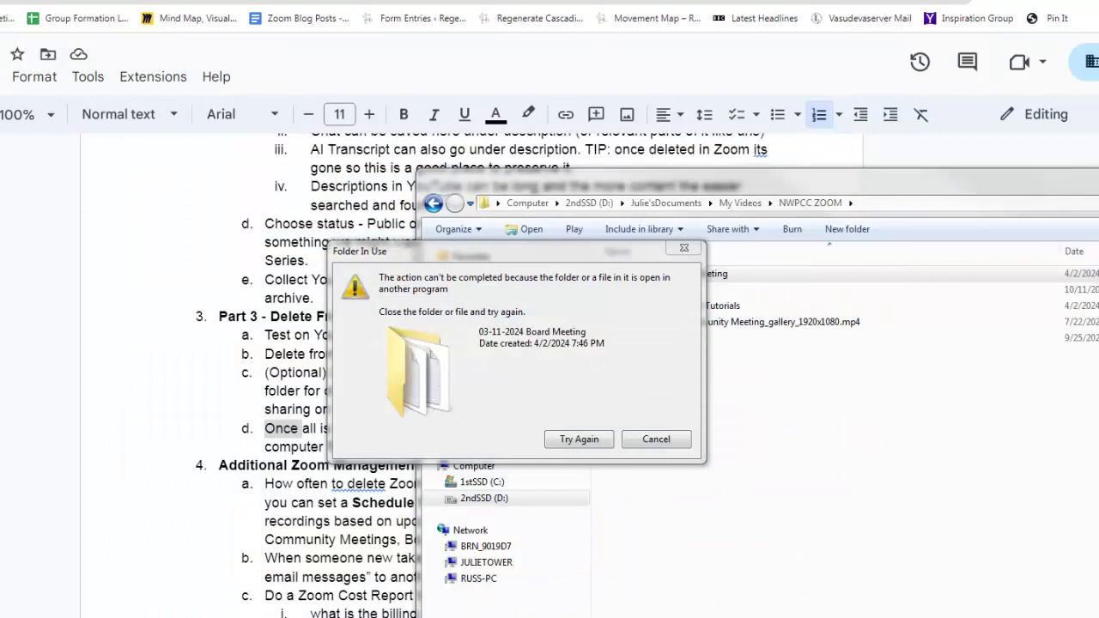
pyautogui.hotkey('alt', 'Tab')
pyautogui.click(842, 145)
pyautogui.click(580, 439)
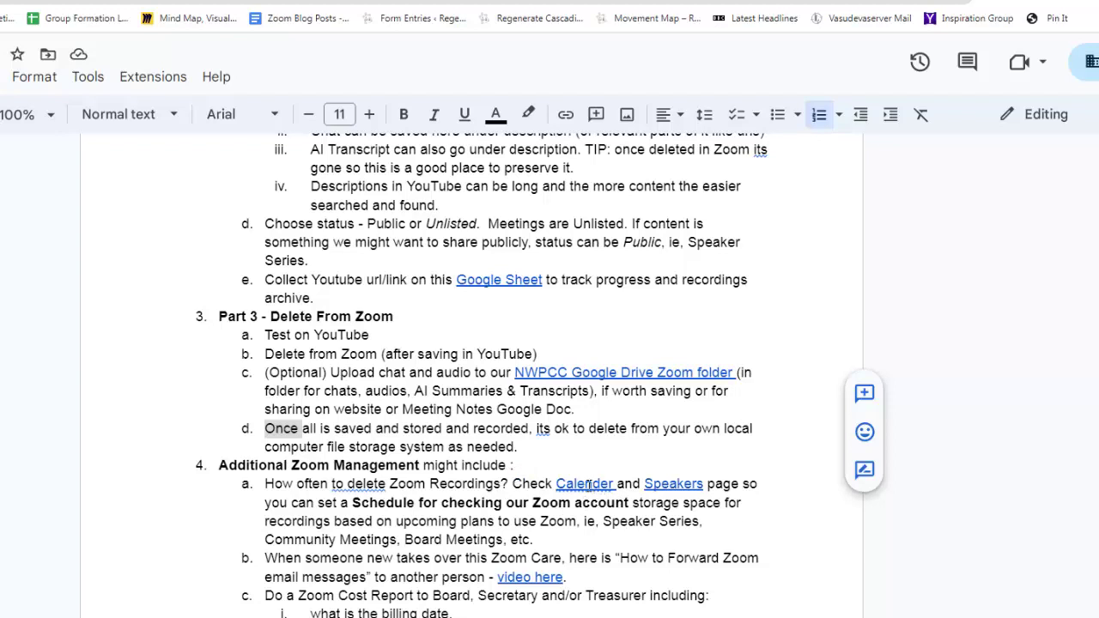
pyautogui.click(587, 483)
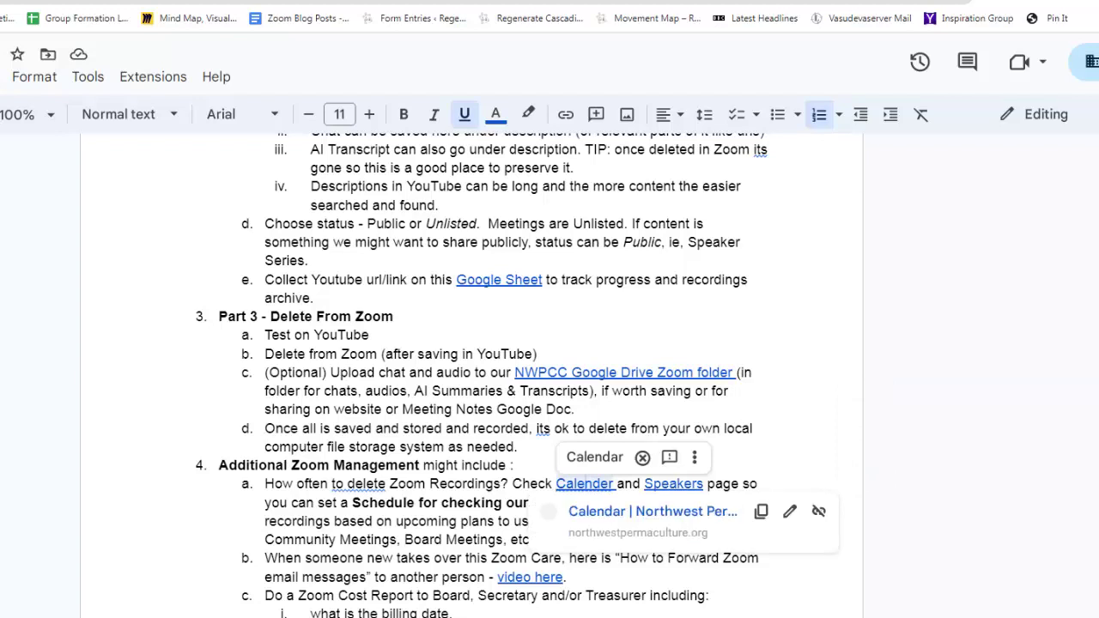
pyautogui.click(614, 518)
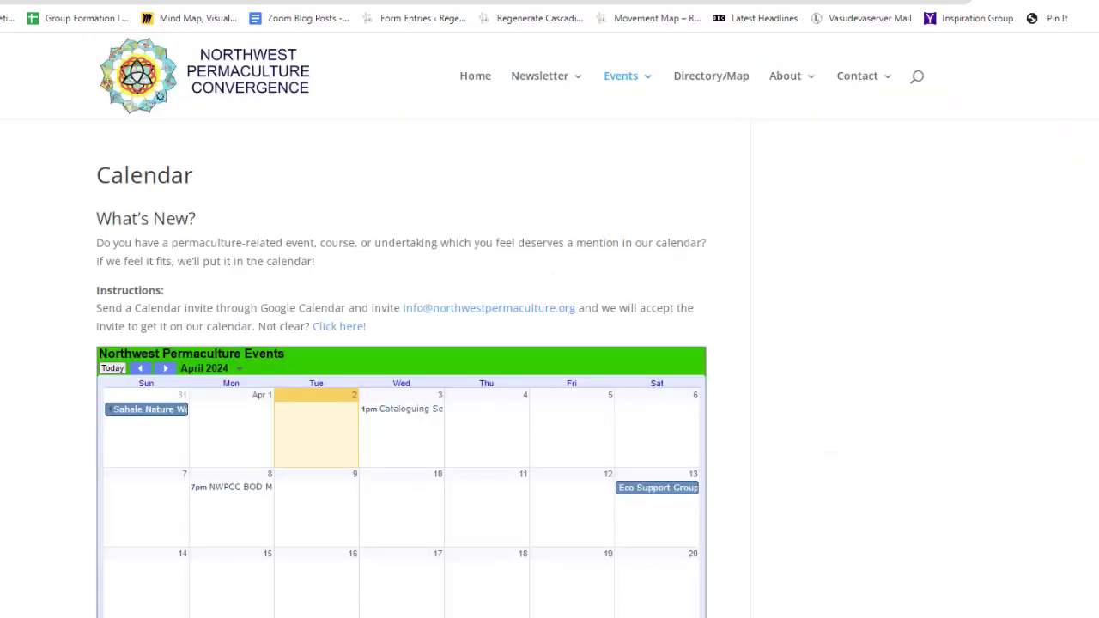
pyautogui.click(165, 369)
pyautogui.click(143, 370)
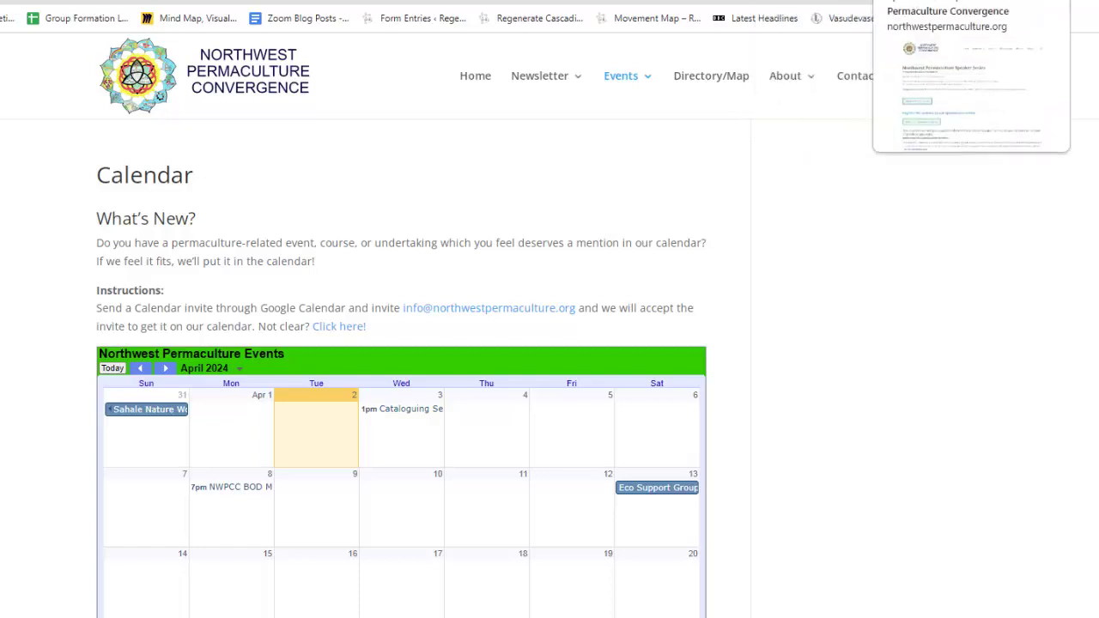
pyautogui.click(936, 1)
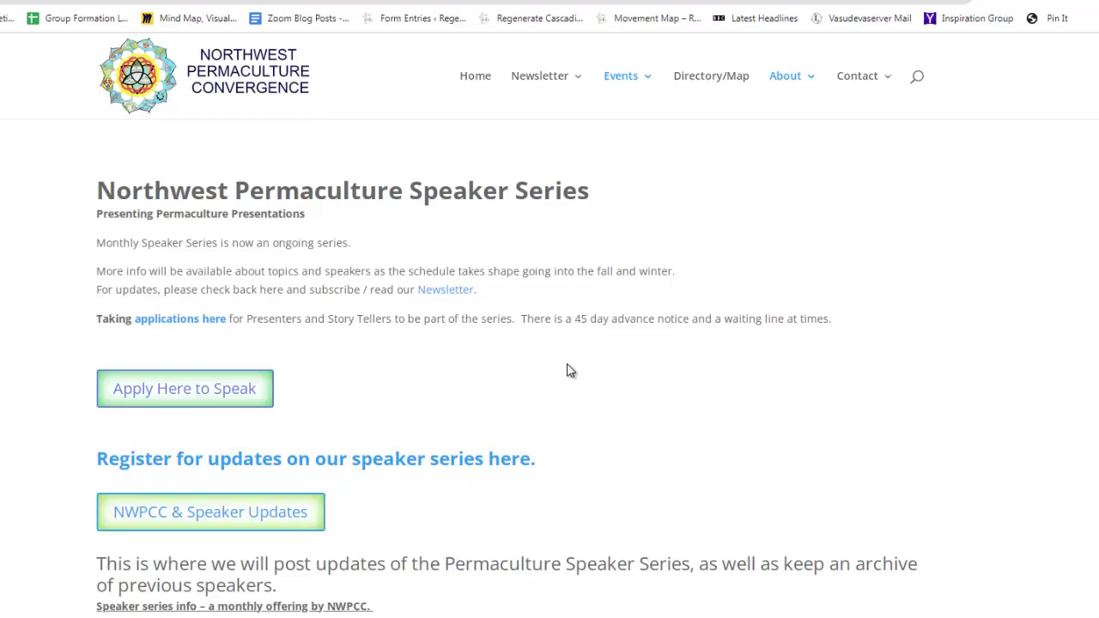
pyautogui.scroll(-9, 568, 371)
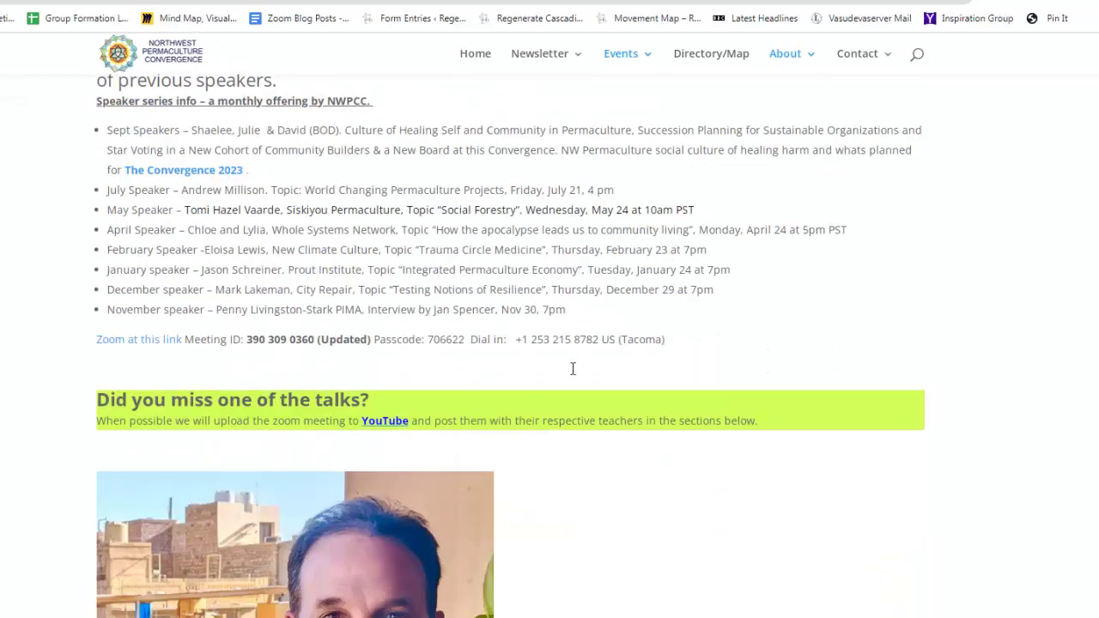
pyautogui.scroll(-3, 578, 378)
pyautogui.scroll(12, 578, 375)
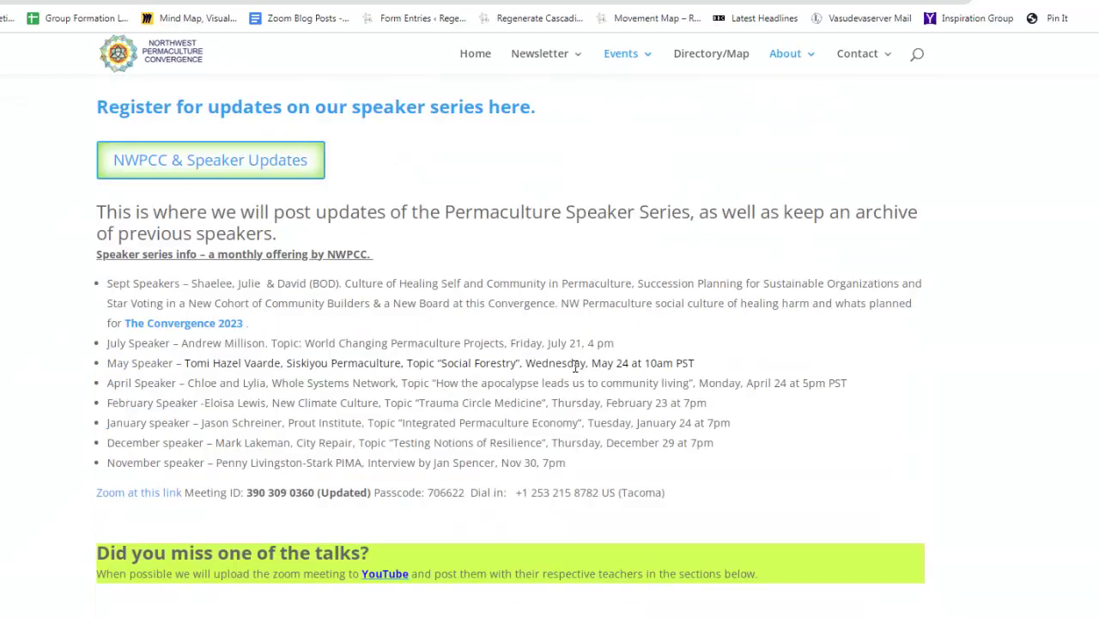
pyautogui.scroll(1, 568, 348)
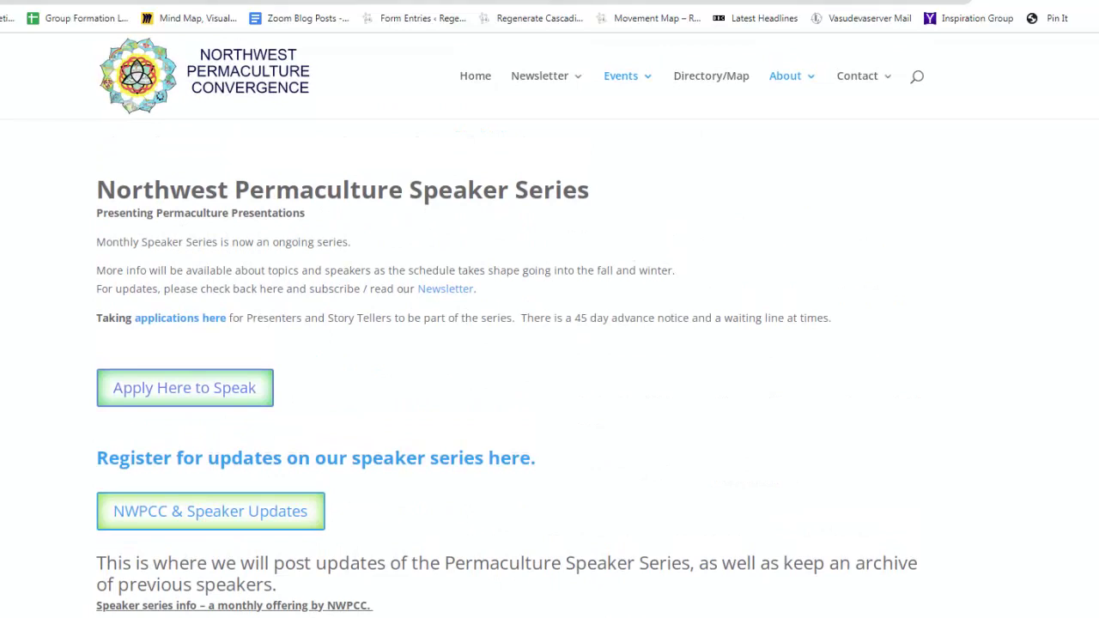
pyautogui.click(382, 2)
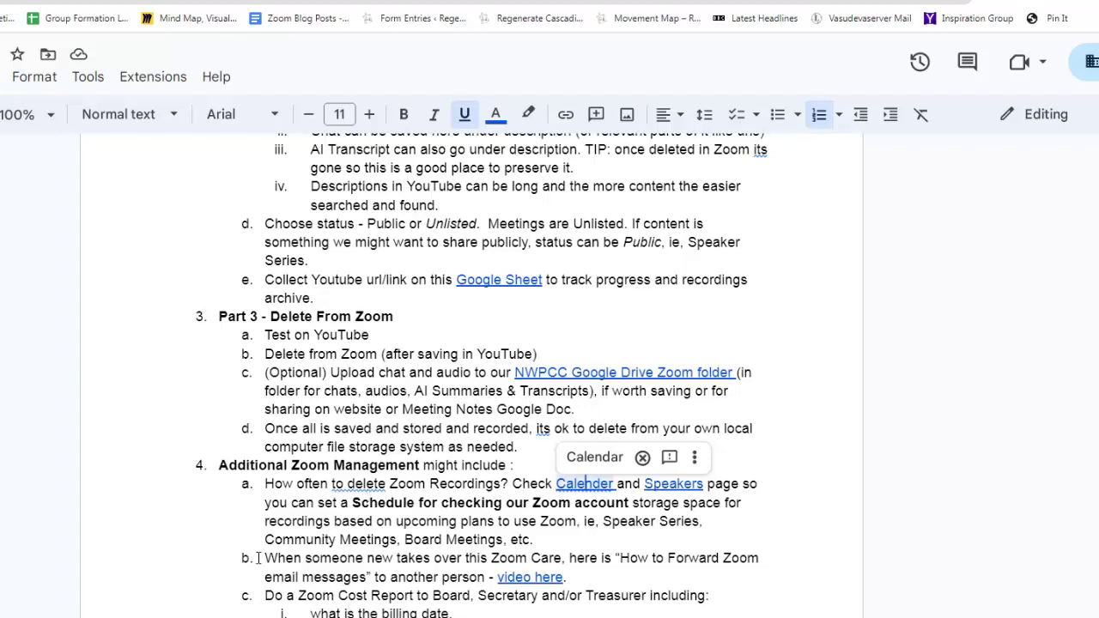
pyautogui.moveTo(265, 559); pyautogui.dragTo(490, 573)
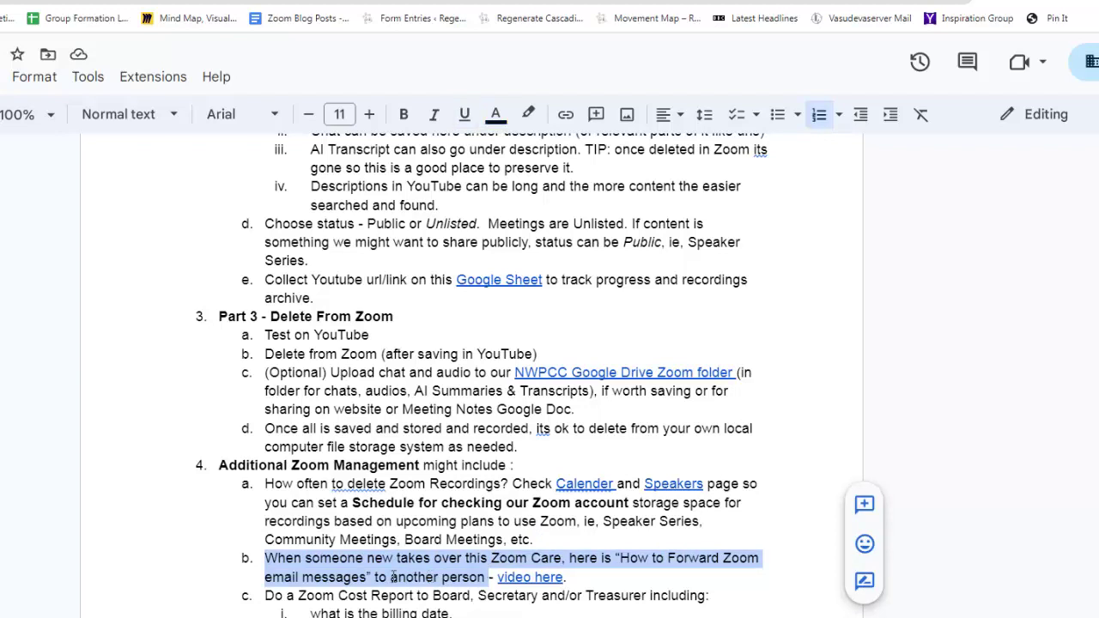
pyautogui.click(606, 573)
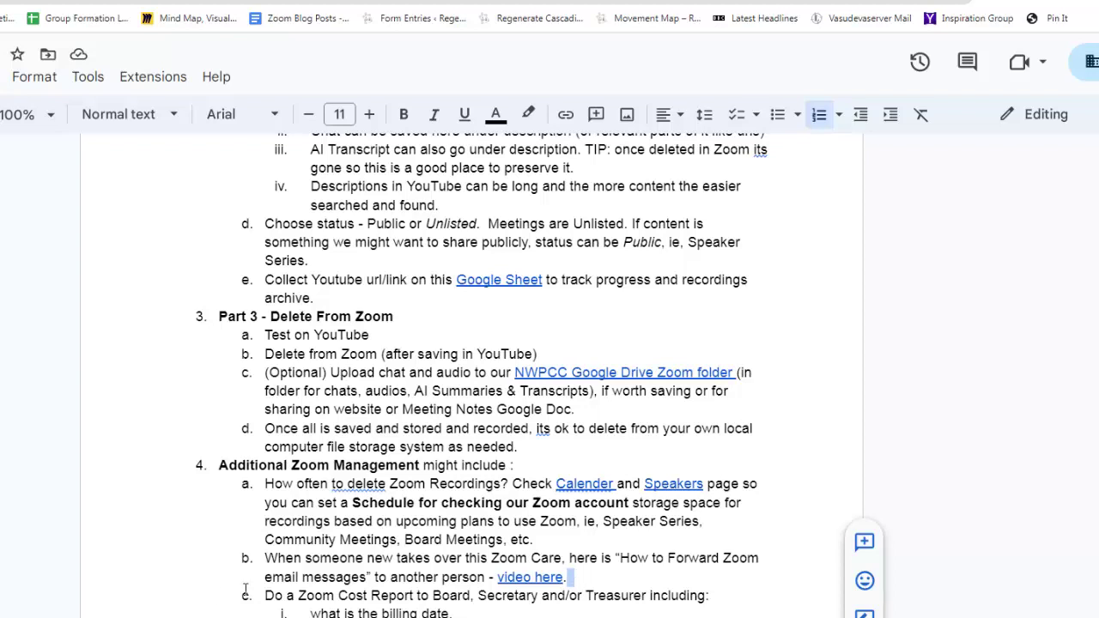
pyautogui.scroll(-3, 245, 589)
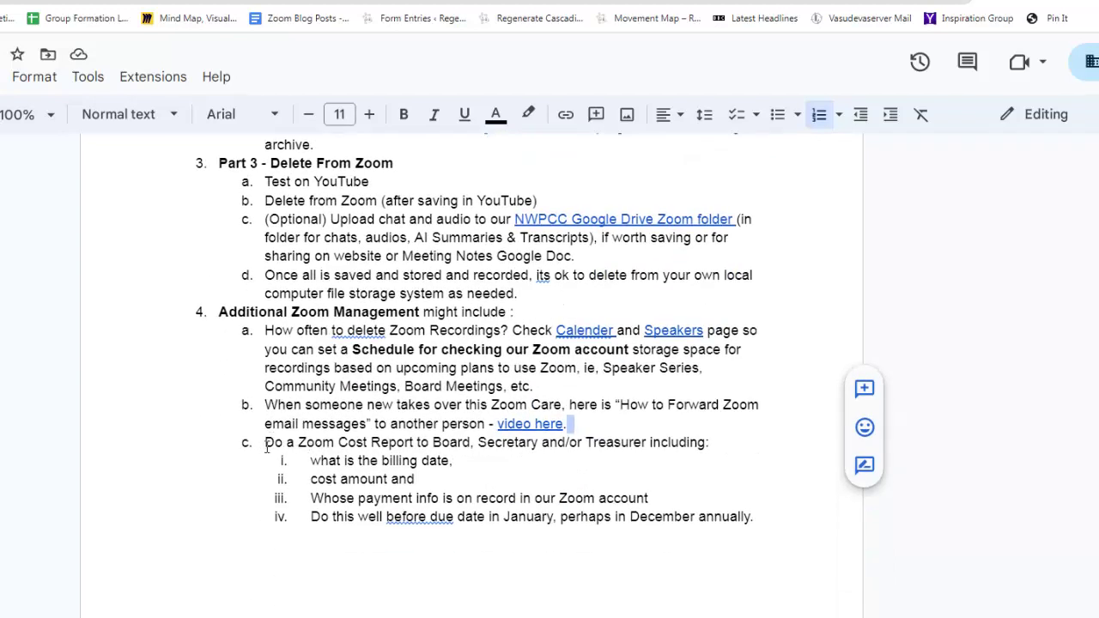
pyautogui.moveTo(266, 442); pyautogui.dragTo(628, 451)
pyautogui.hotkey('shift', 'Right')
pyautogui.hotkey('shift', 'Right')
pyautogui.hotkey('shift', 'Right')
pyautogui.hotkey('shift', 'Right')
pyautogui.hotkey('shift', 'Right')
pyautogui.hotkey('shift', 'Right')
pyautogui.hotkey('shift', 'Right')
pyautogui.hotkey('shift', 'Right')
pyautogui.hotkey('shift', 'Right')
pyautogui.hotkey('shift', 'Right')
pyautogui.hotkey('shift', 'Right')
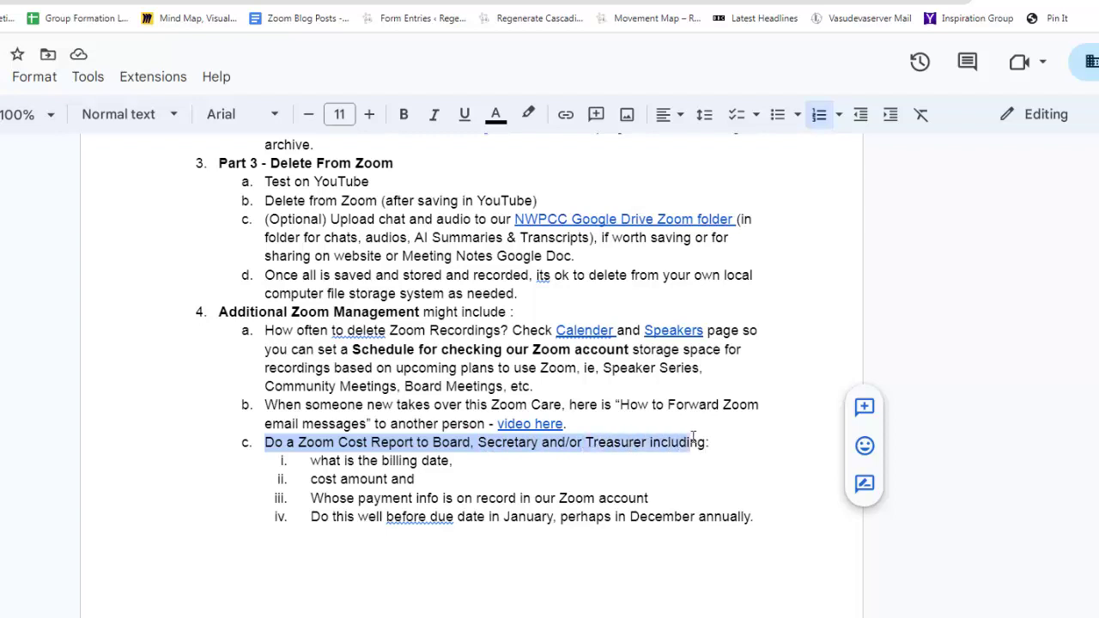
pyautogui.moveTo(455, 464); pyautogui.dragTo(423, 458)
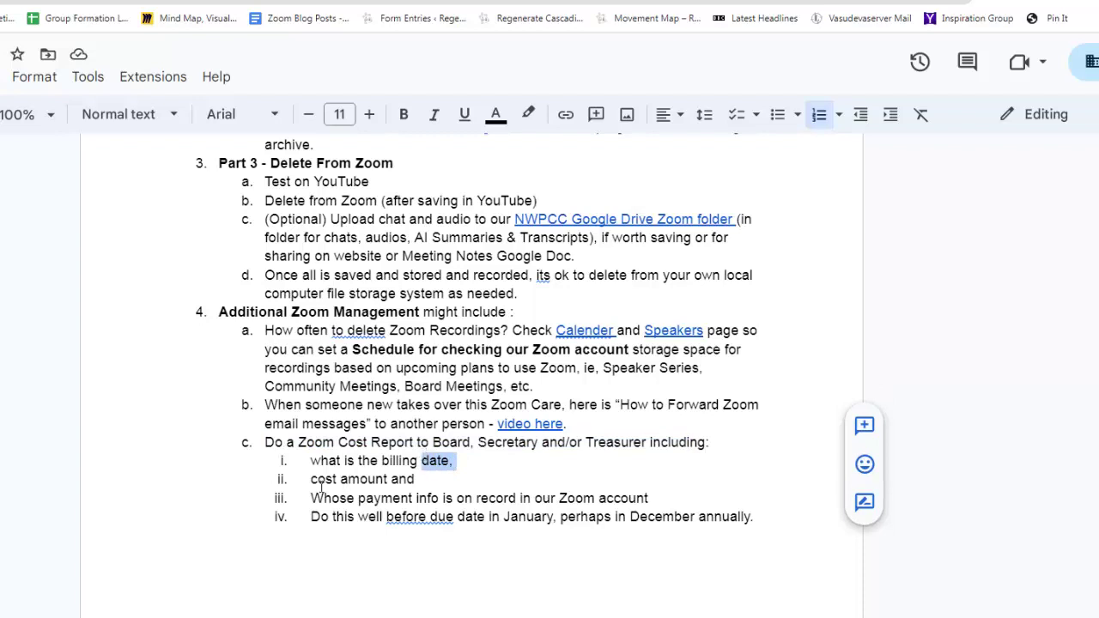
pyautogui.moveTo(311, 477); pyautogui.dragTo(391, 479)
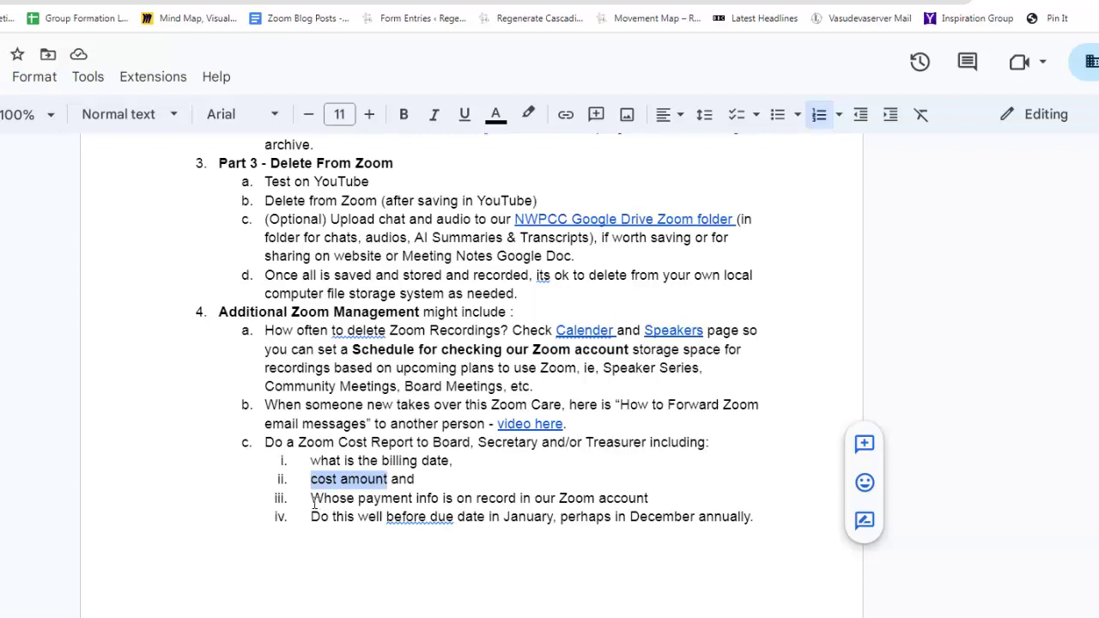
pyautogui.moveTo(312, 497); pyautogui.dragTo(651, 496)
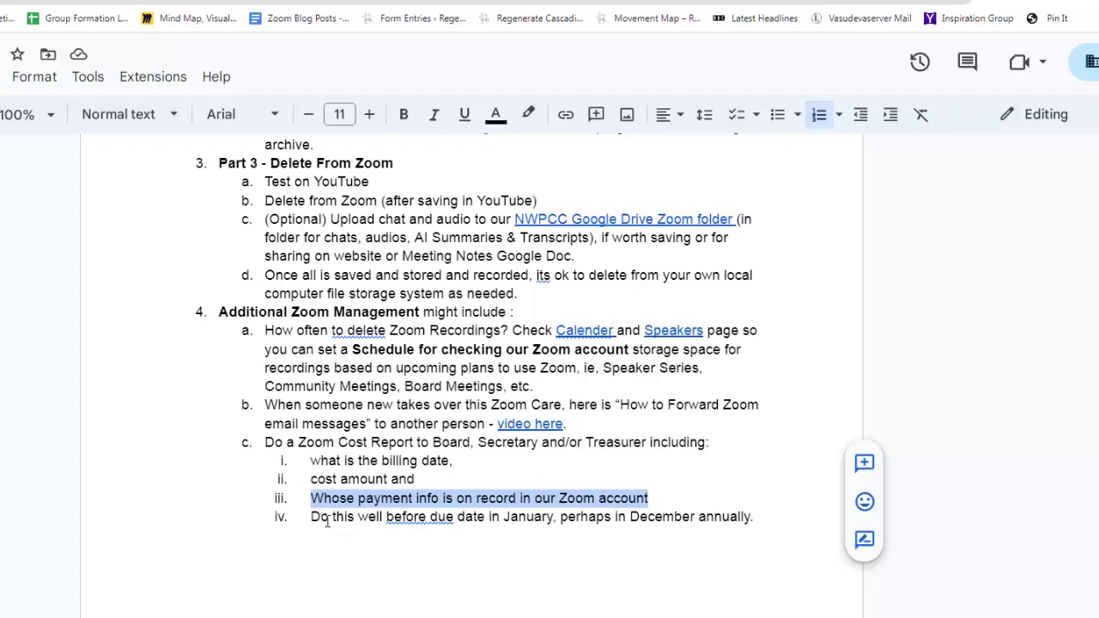
pyautogui.click(527, 519)
pyautogui.doubleClick(527, 517)
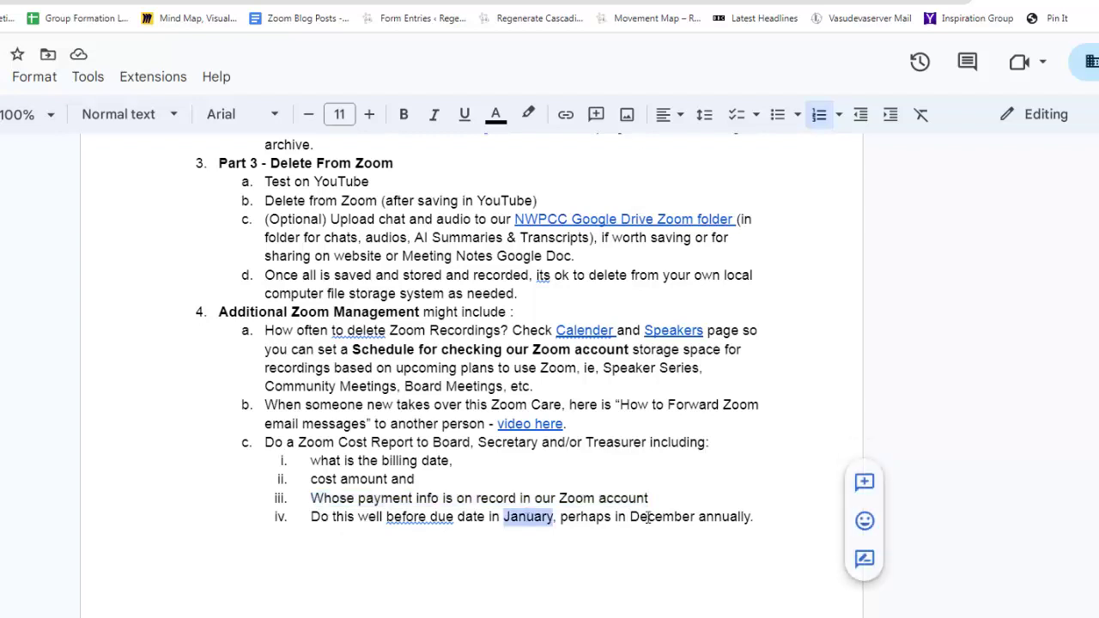
pyautogui.scroll(-1, 721, 550)
pyautogui.scroll(-1, 721, 549)
pyautogui.scroll(2, 721, 550)
pyautogui.scroll(-1, 468, 474)
pyautogui.scroll(-3, 468, 474)
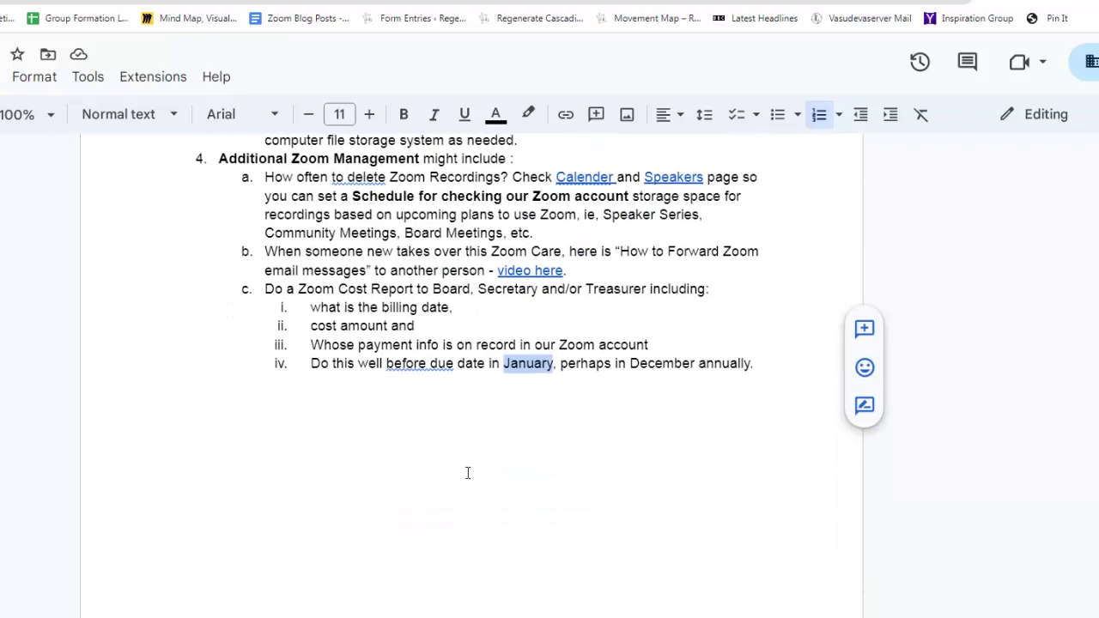
pyautogui.scroll(5, 320, 449)
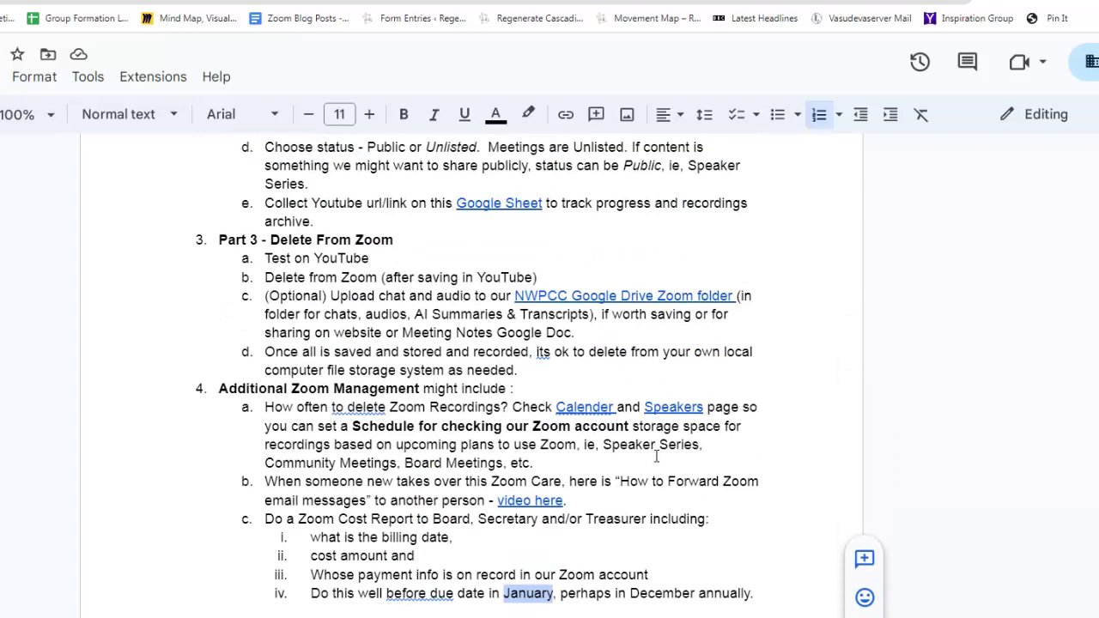
pyautogui.scroll(2, 916, 291)
pyautogui.scroll(15, 917, 290)
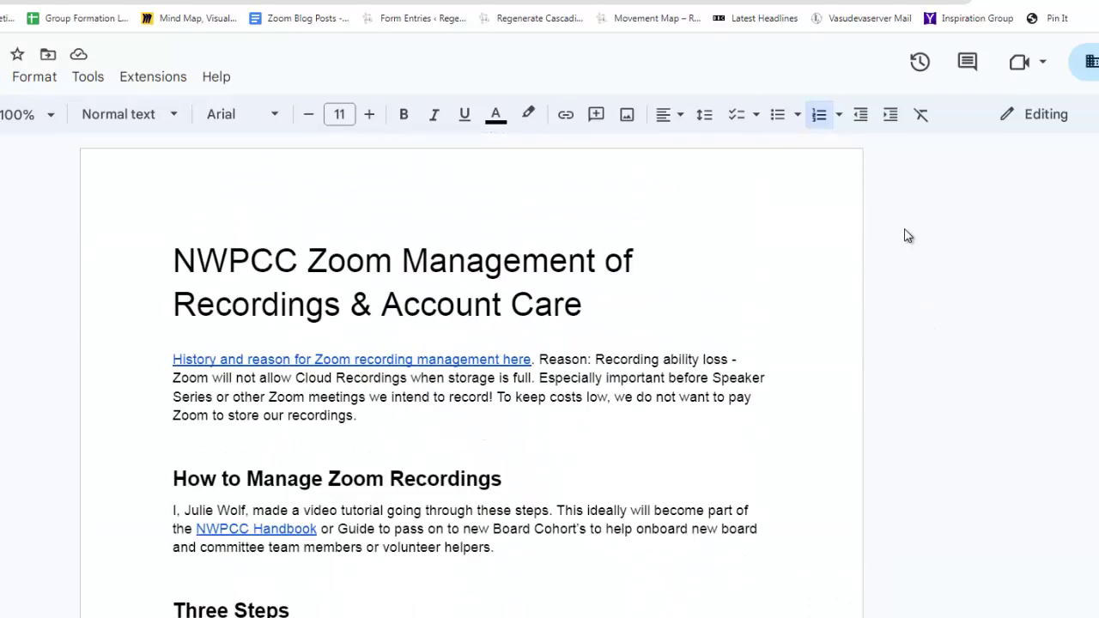